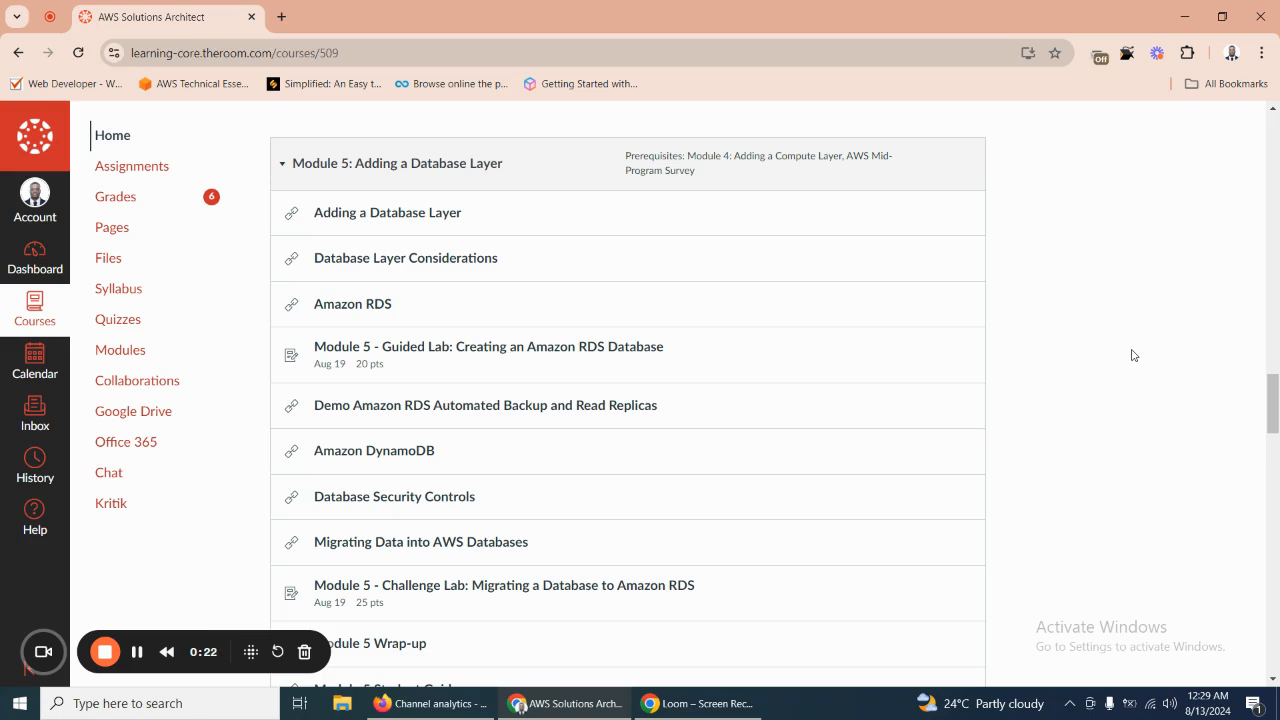
# Open the "Module 5 - Guided Lab: Creating an Amazon RDS Database" assignment in a new browser tab and check its submission grade.
pyautogui.rightClick(455, 350)
pyautogui.click(515, 362)
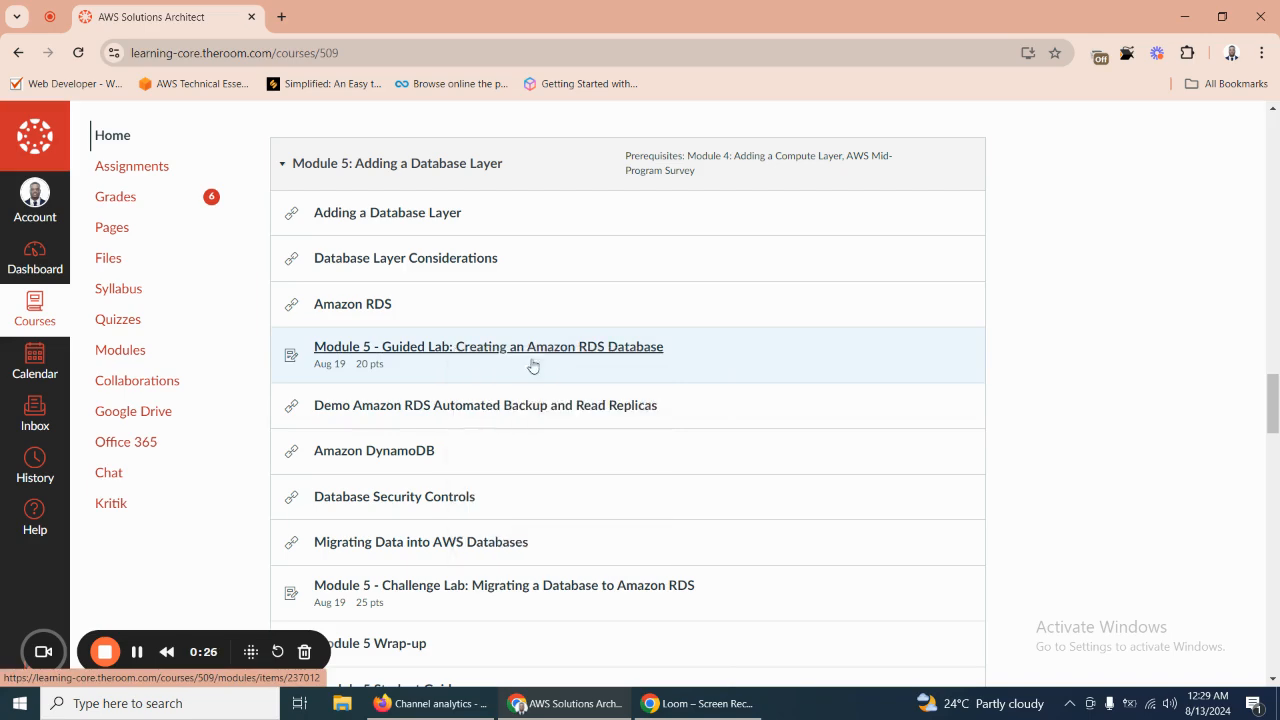
pyautogui.click(372, 17)
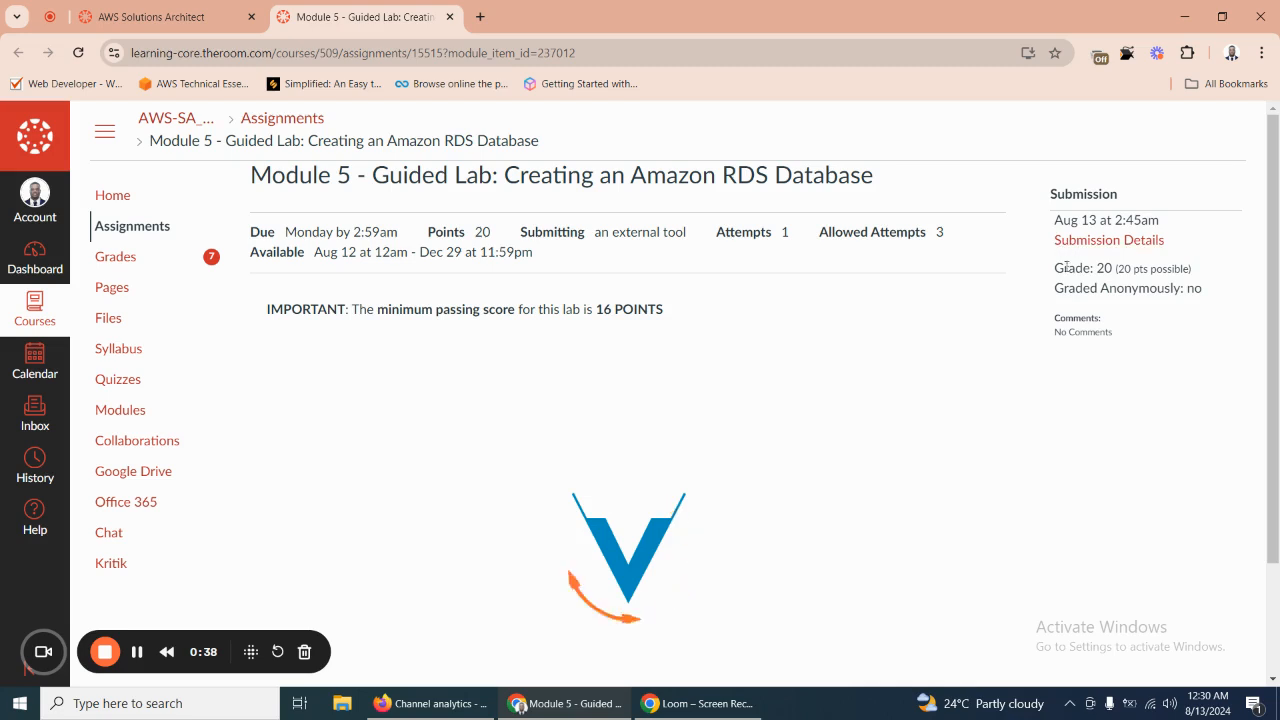
pyautogui.moveTo(1053, 270); pyautogui.dragTo(1196, 272)
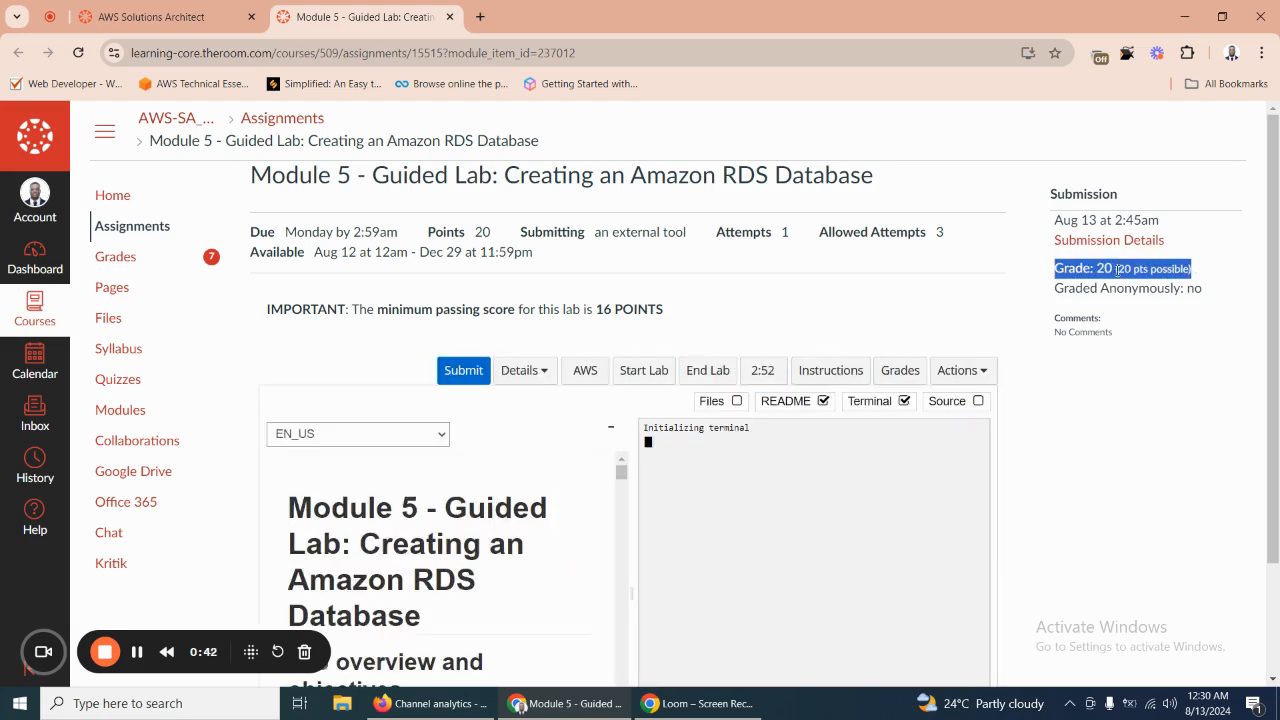
pyautogui.click(1115, 272)
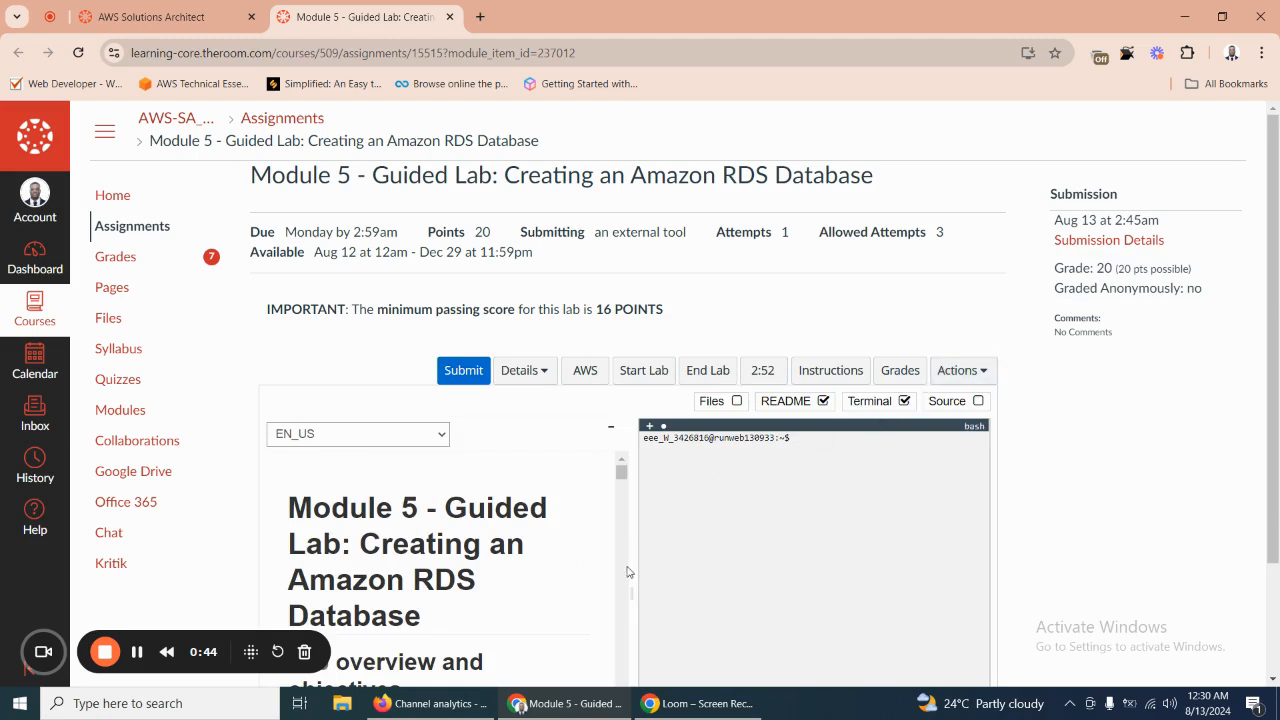
# Widen the lab's README pane beside the terminal and review the lab's score breakdown by task.
pyautogui.moveTo(633, 593); pyautogui.dragTo(830, 590)
pyautogui.moveTo(1268, 213); pyautogui.dragTo(1265, 337)
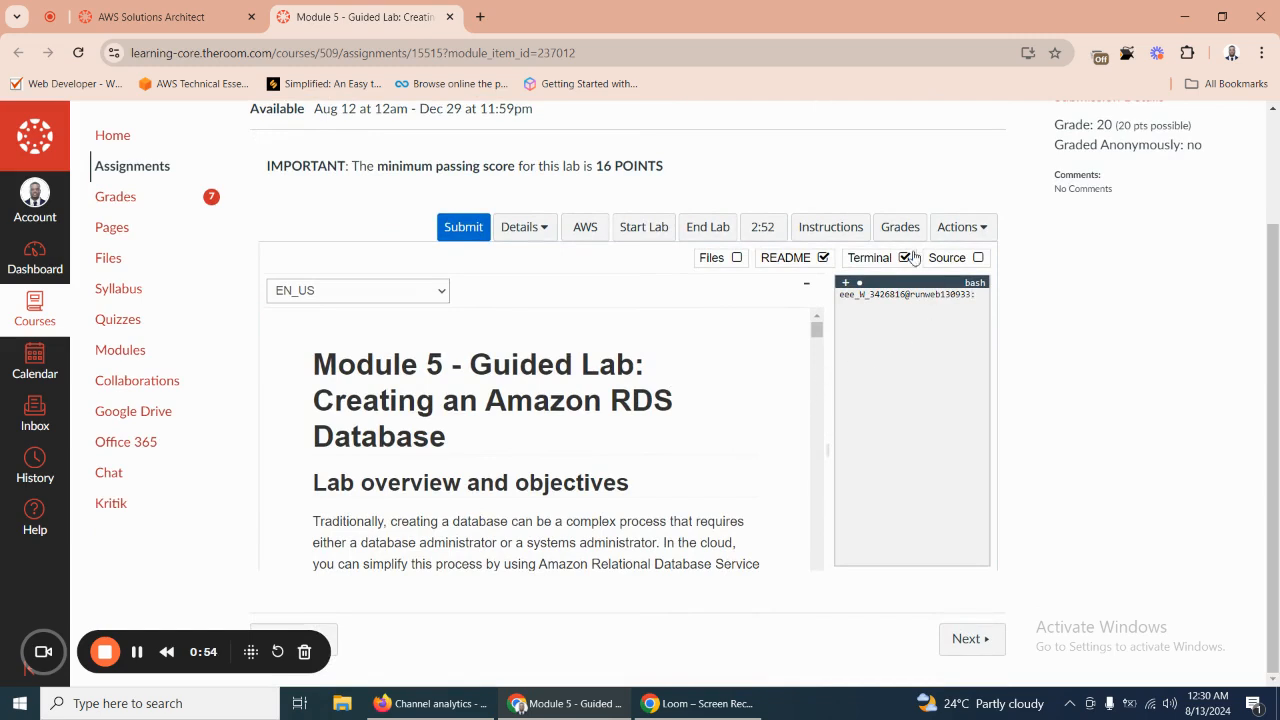
pyautogui.click(890, 230)
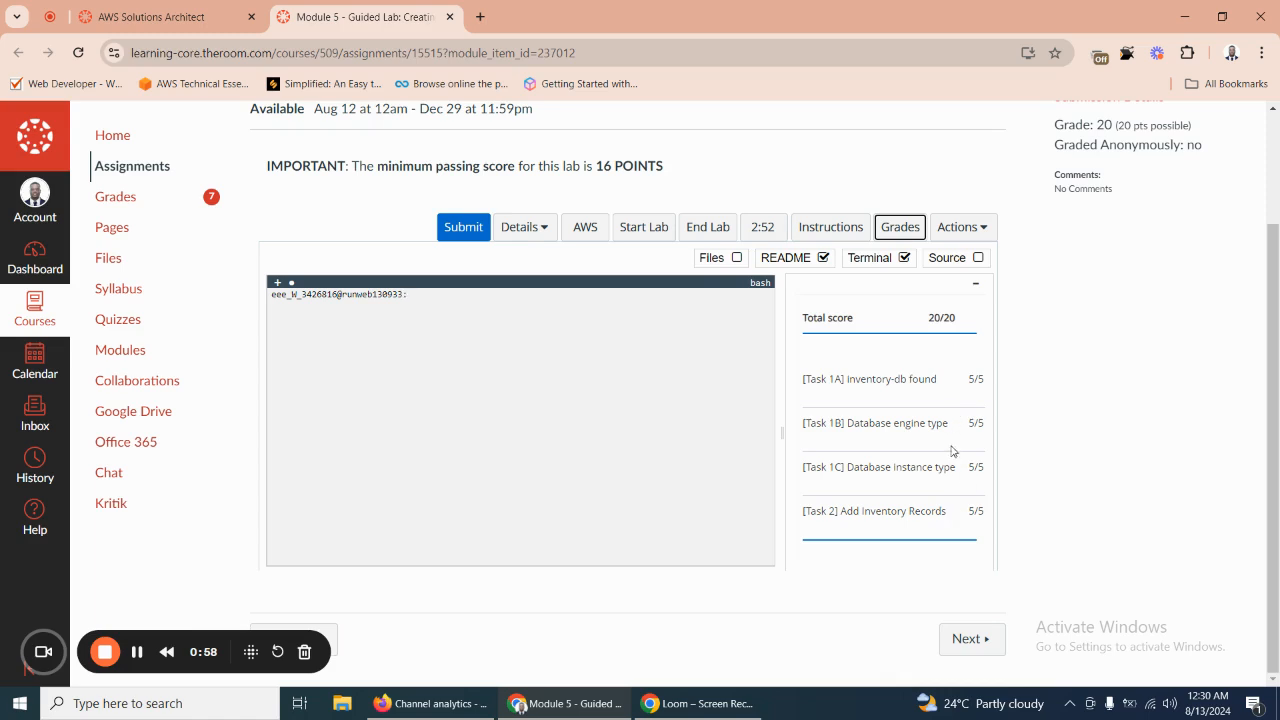
pyautogui.click(900, 228)
pyautogui.click(975, 285)
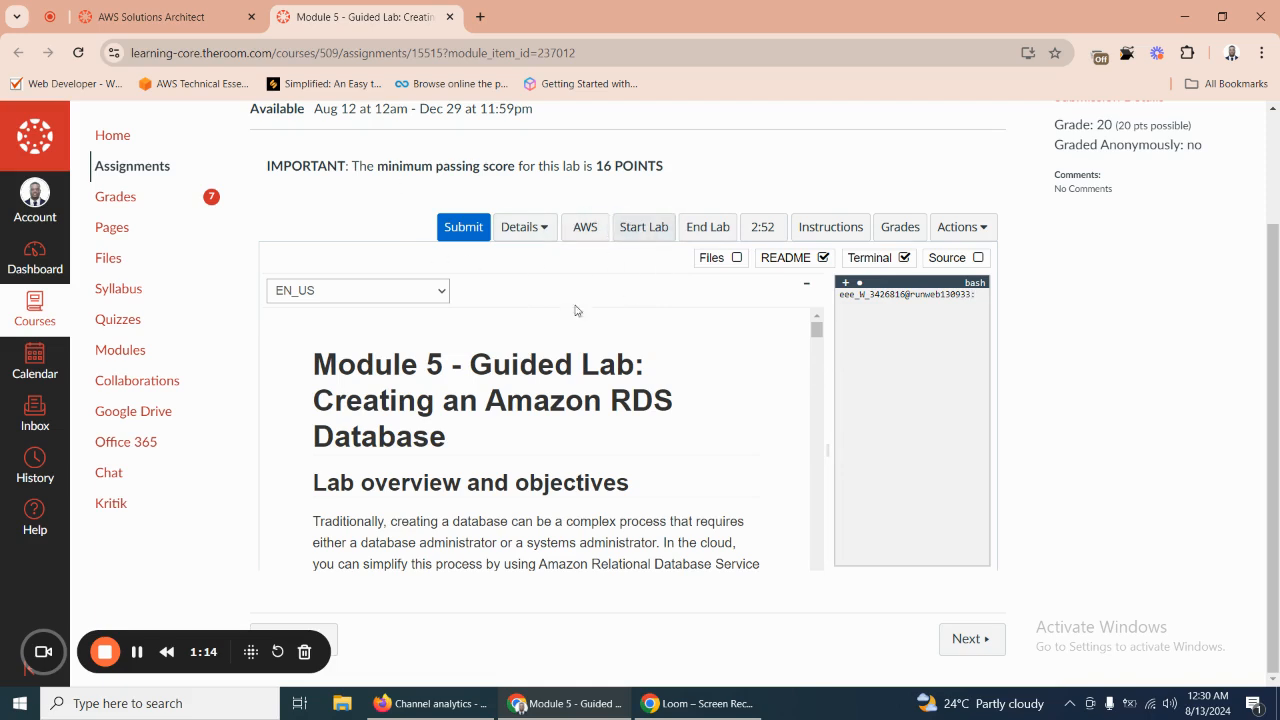
# Start the lab session and close its status dialog once the lab is ready.
pyautogui.click(646, 228)
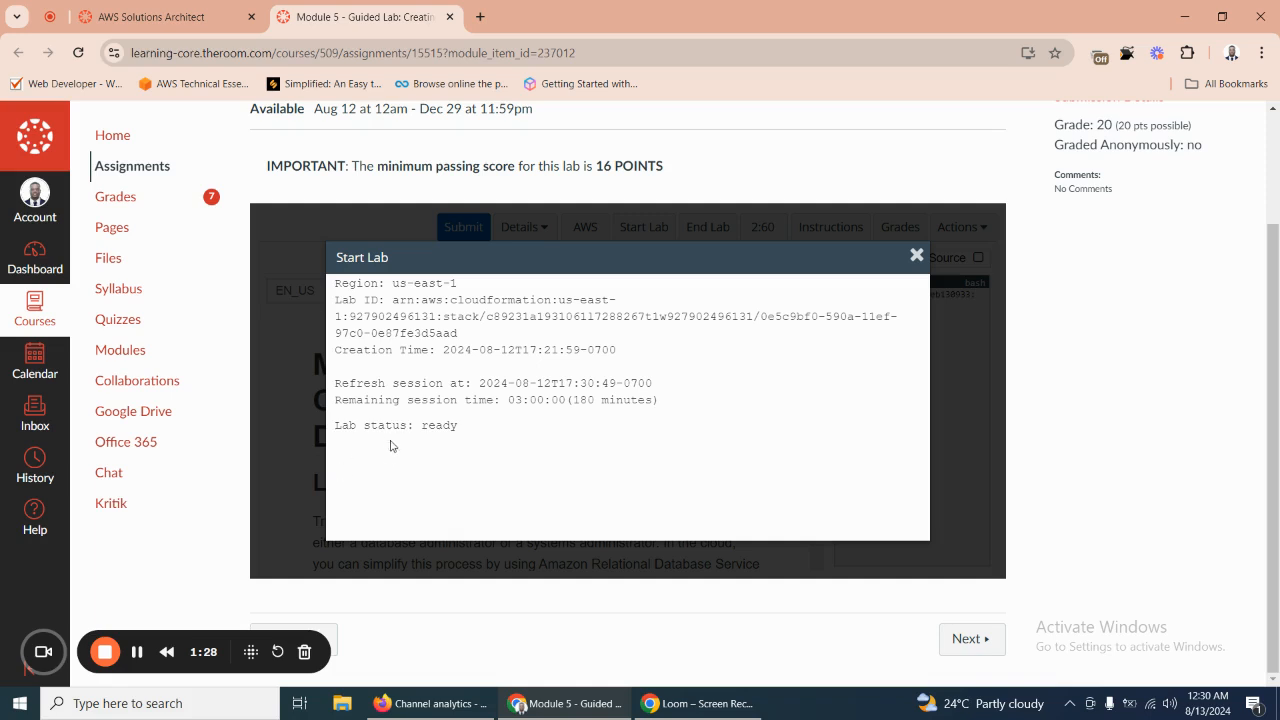
pyautogui.click(916, 257)
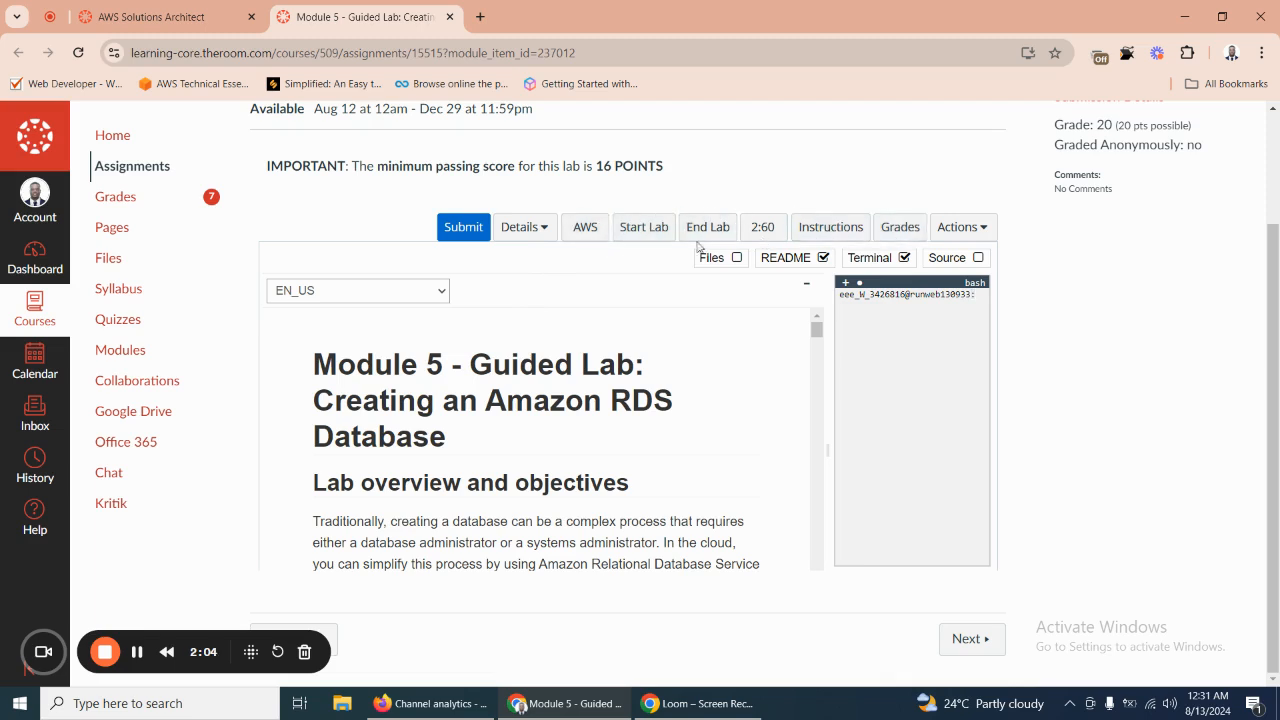
# Open the AWS console from the lab, log out through the AWS sign-in page, and launch the console from the lab again.
pyautogui.click(589, 229)
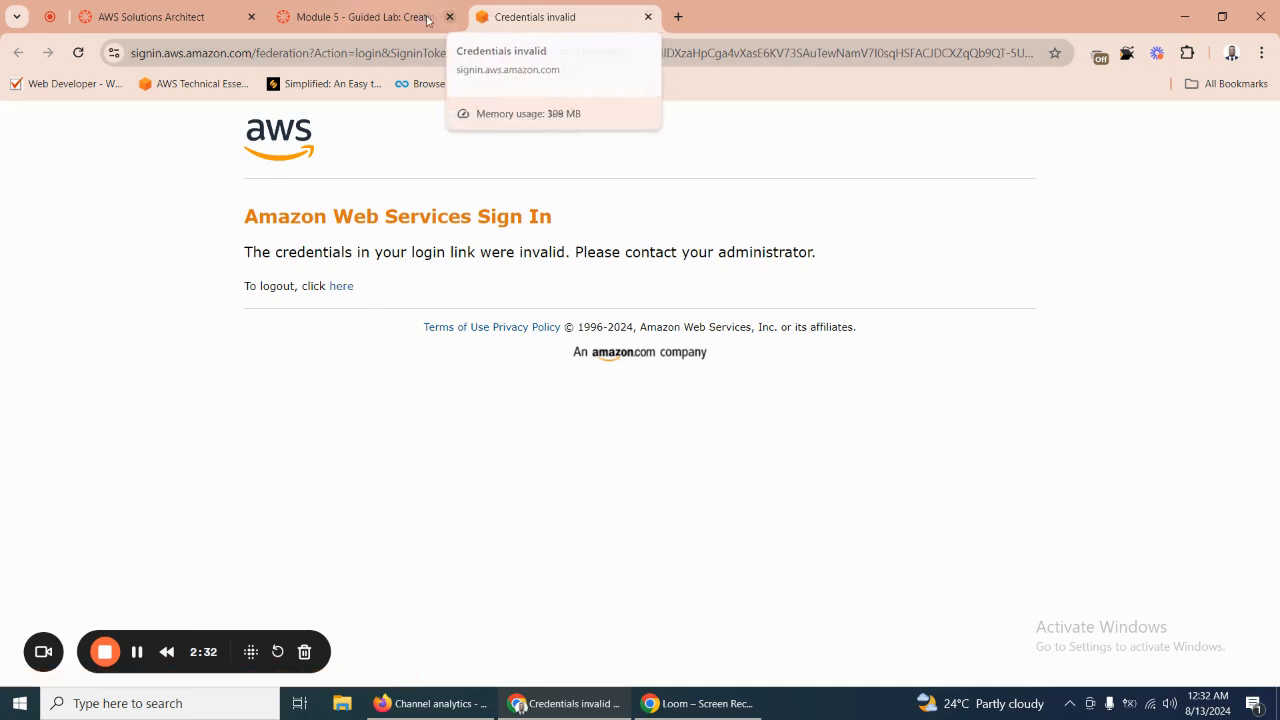
pyautogui.click(365, 17)
pyautogui.click(585, 233)
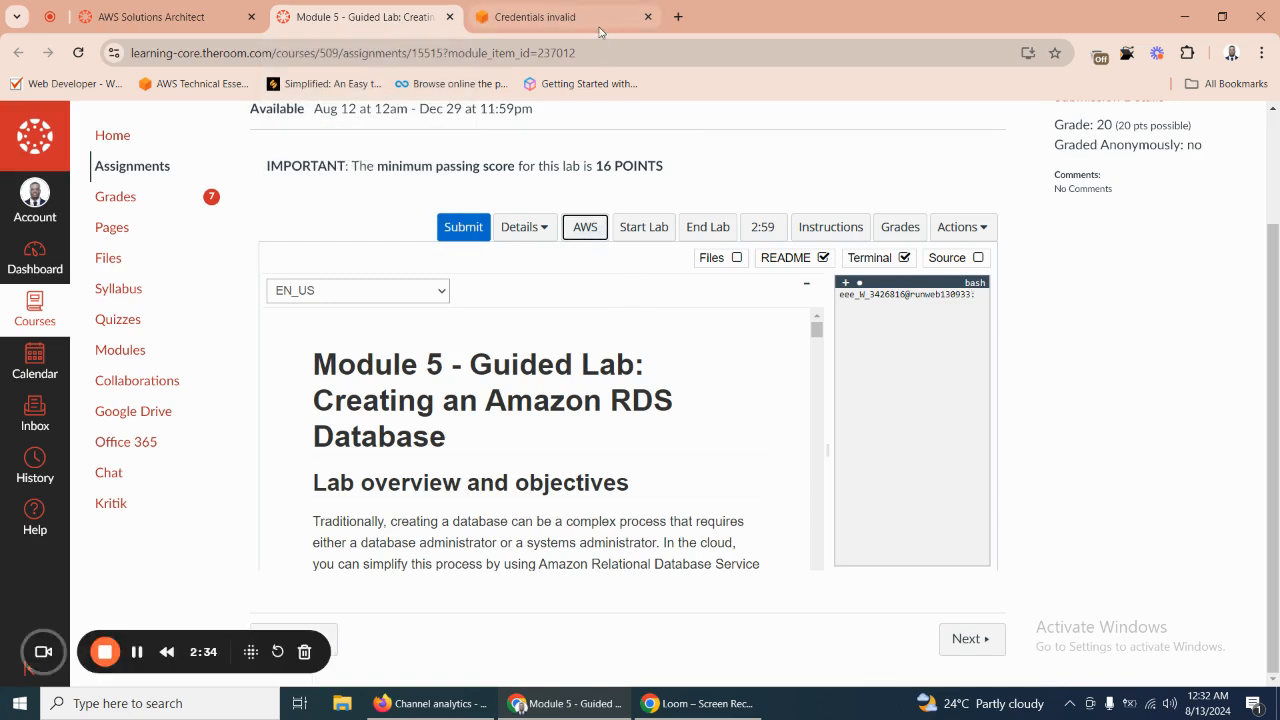
pyautogui.click(352, 290)
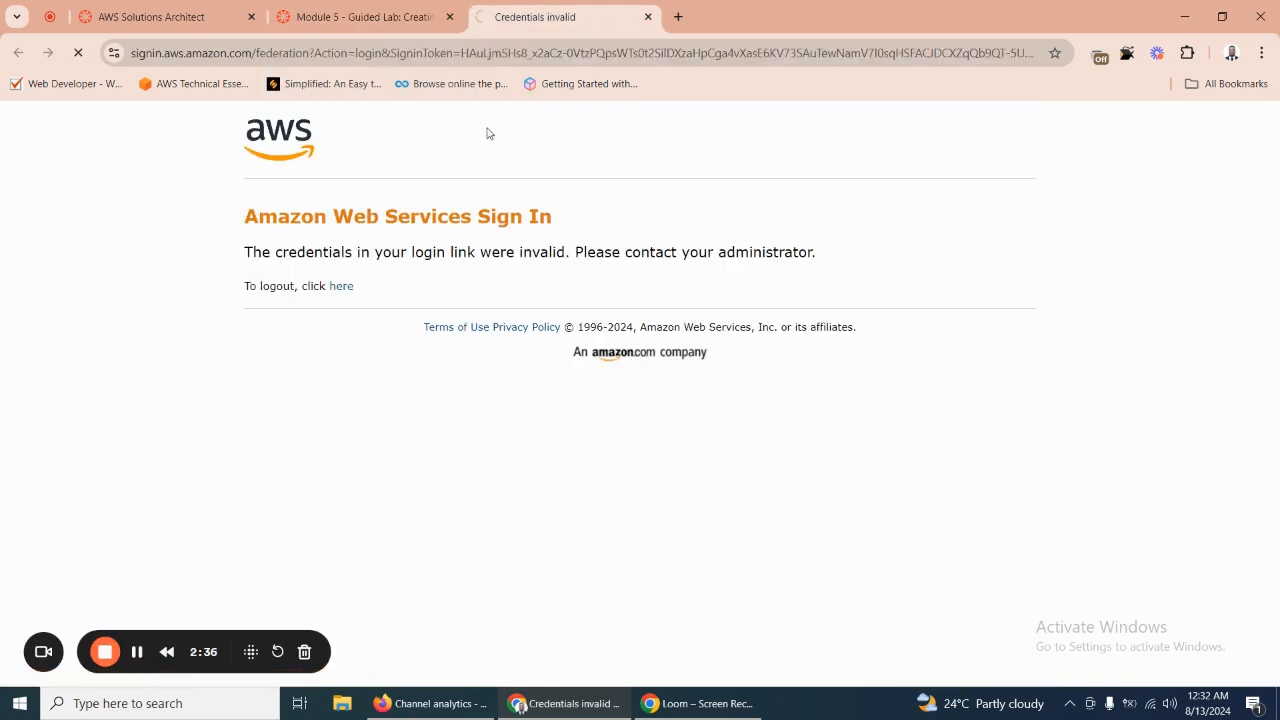
pyautogui.click(420, 17)
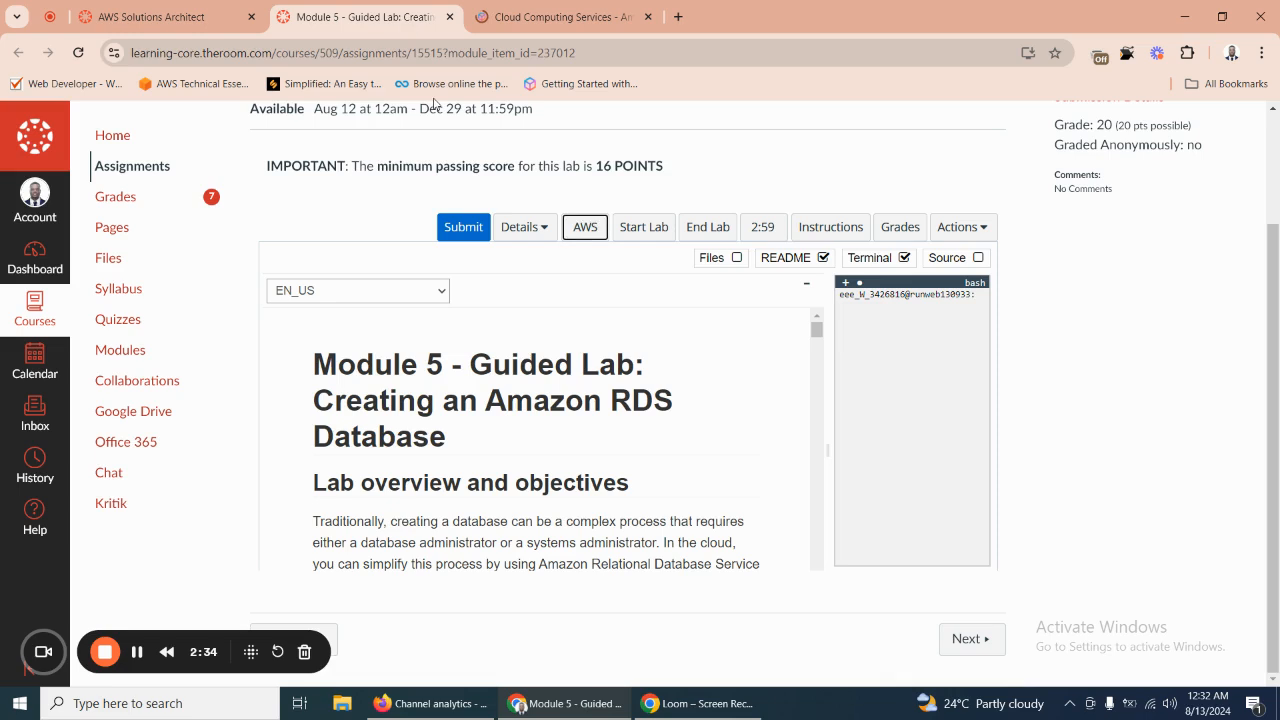
pyautogui.click(582, 232)
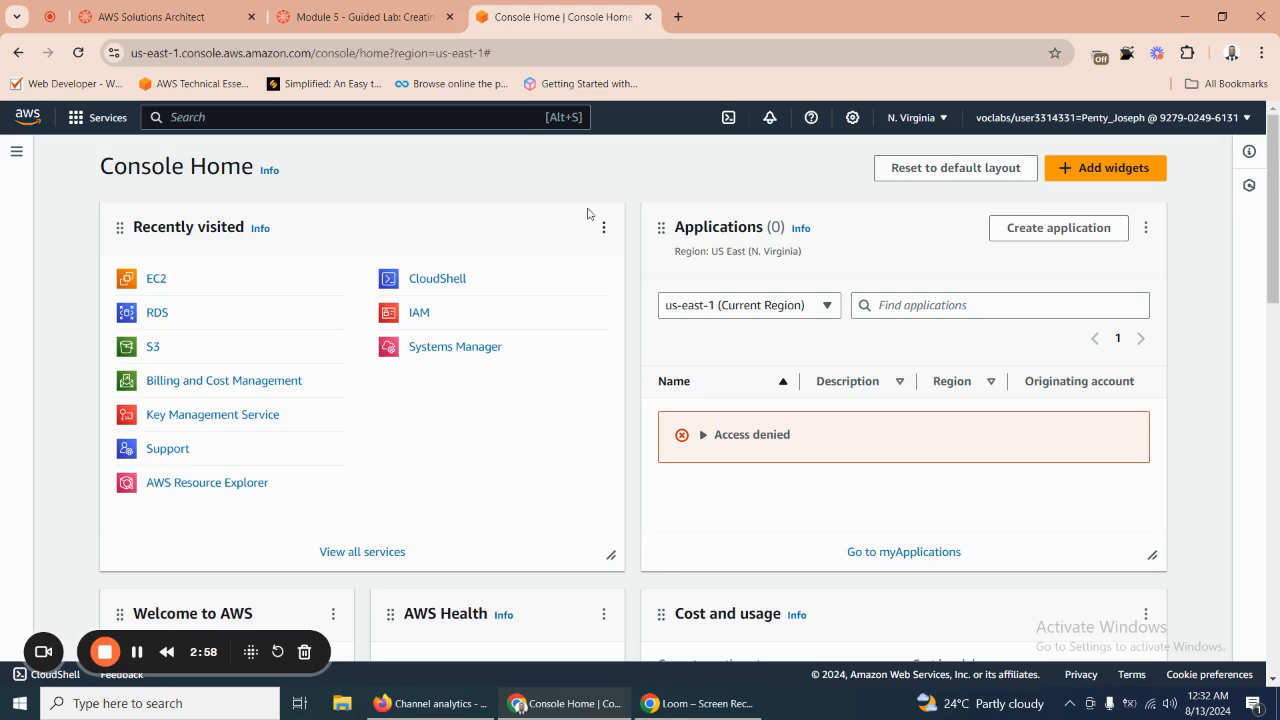
pyautogui.click(387, 22)
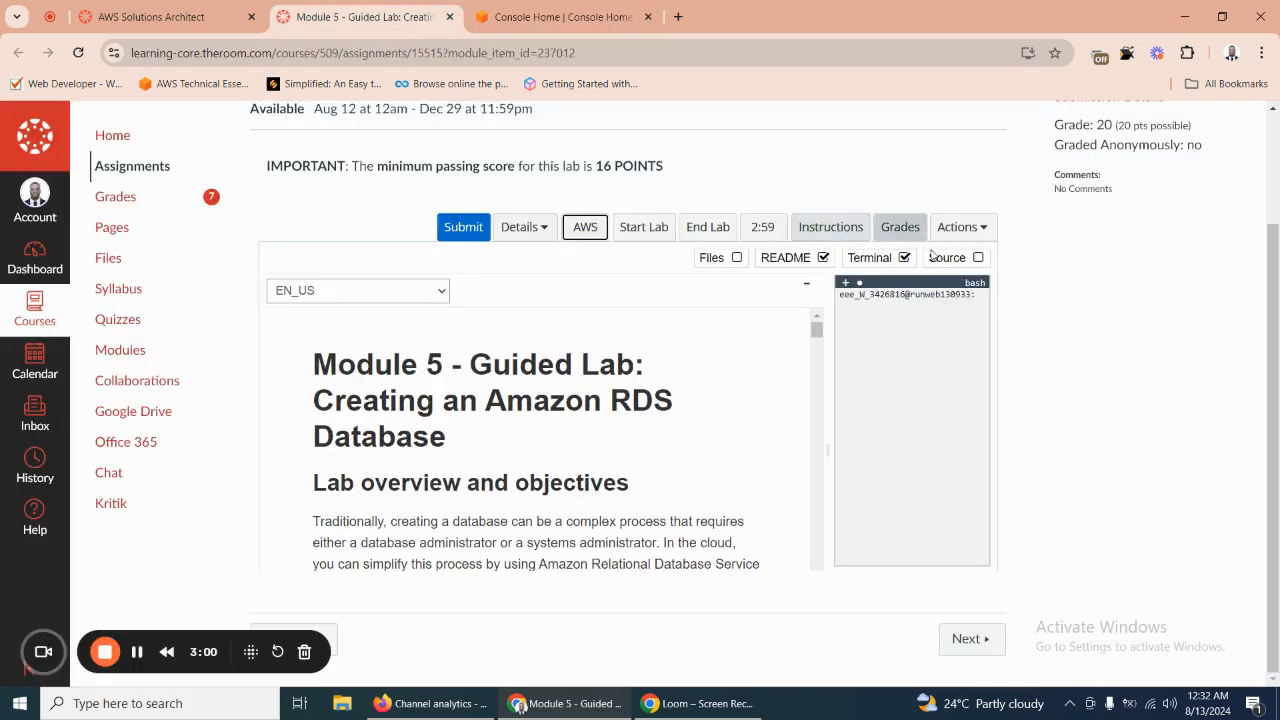
pyautogui.click(560, 17)
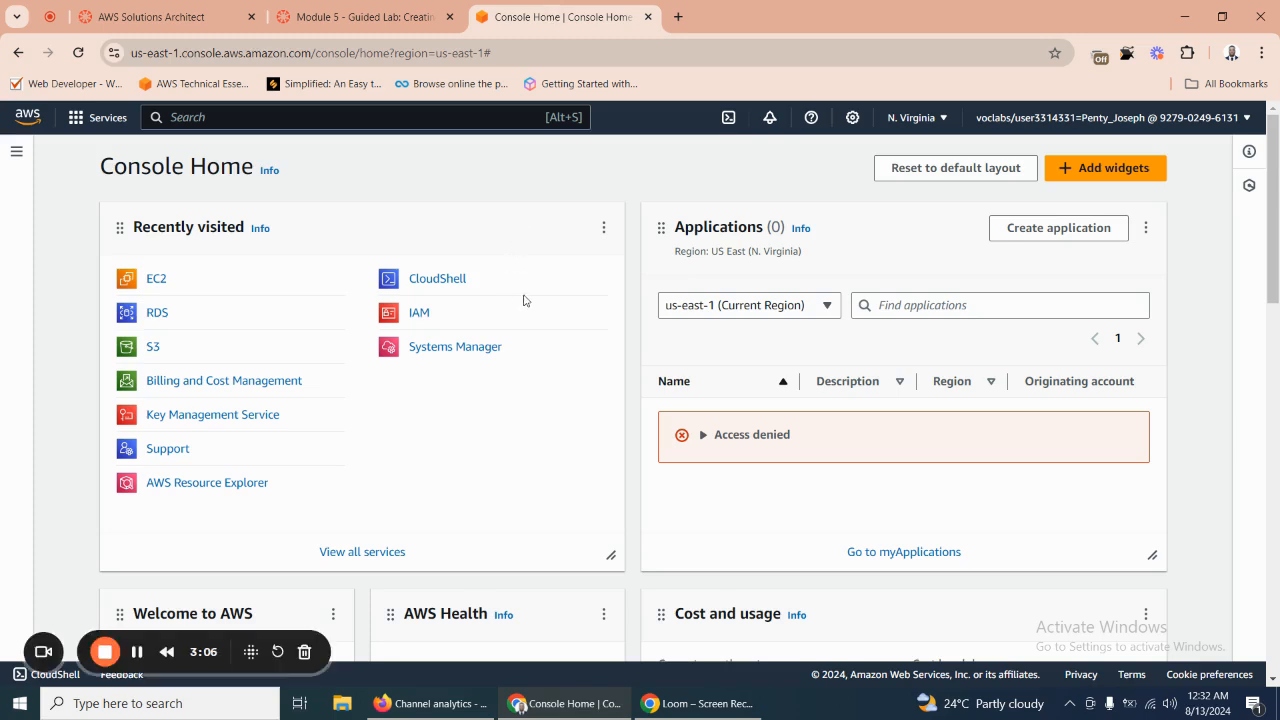
pyautogui.click(362, 27)
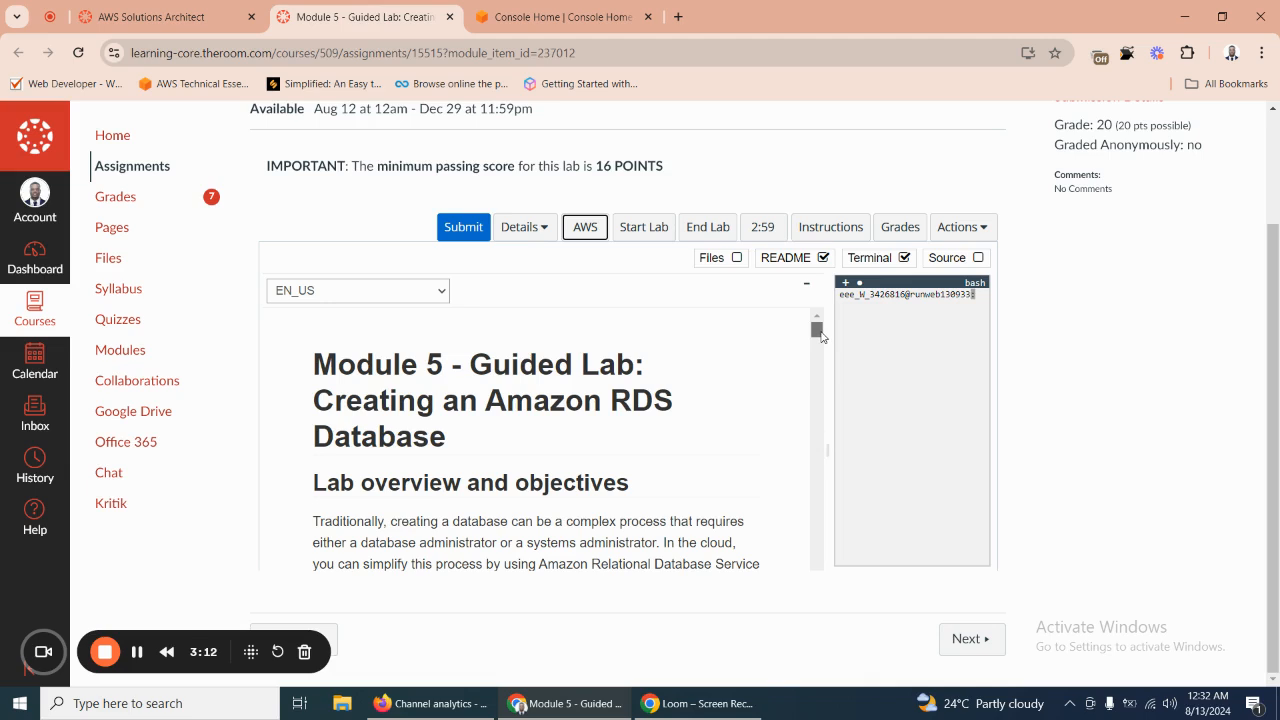
pyautogui.moveTo(820, 337); pyautogui.dragTo(822, 340)
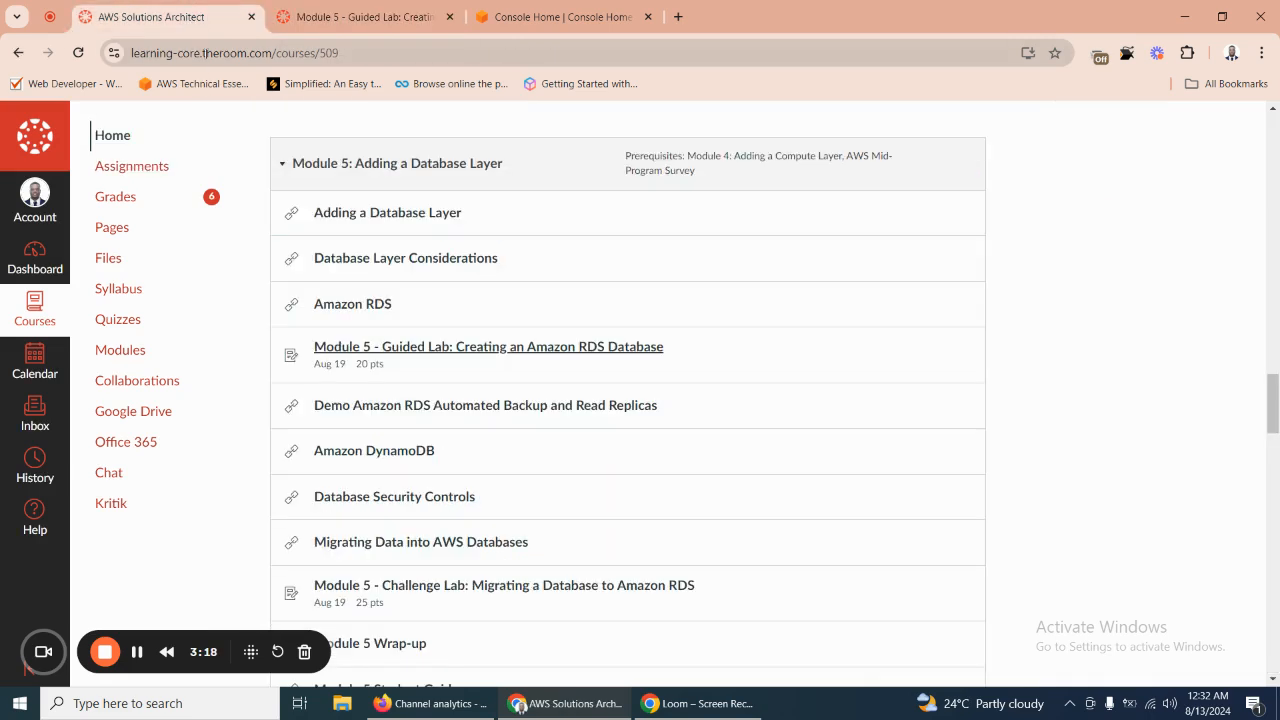
pyautogui.click(190, 17)
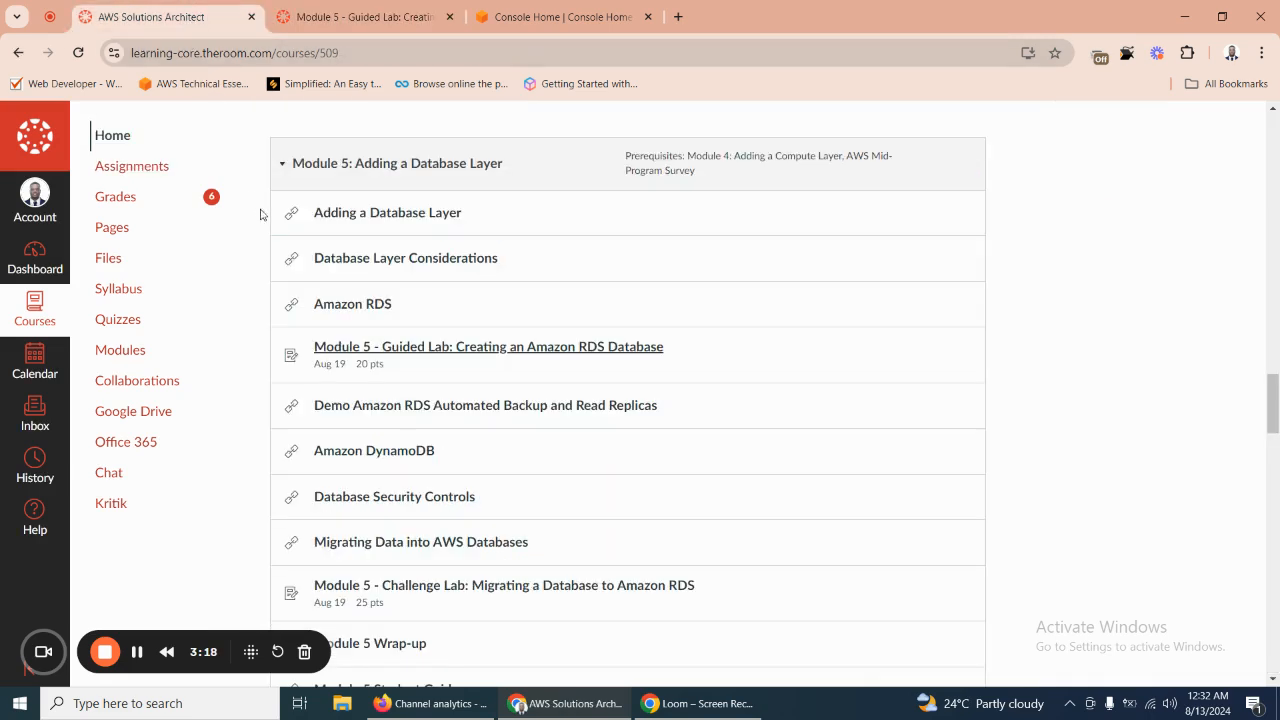
pyautogui.rightClick(500, 350)
pyautogui.click(571, 365)
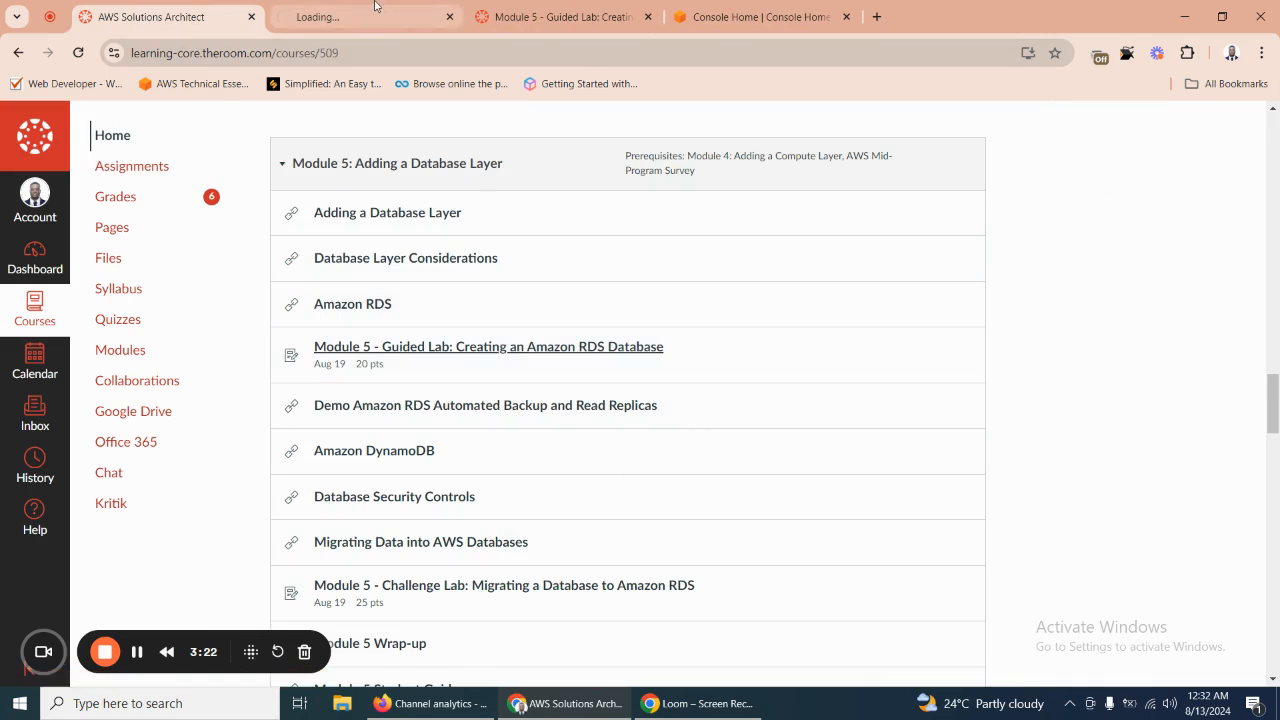
pyautogui.hotkey('ctrl', 'Tab')
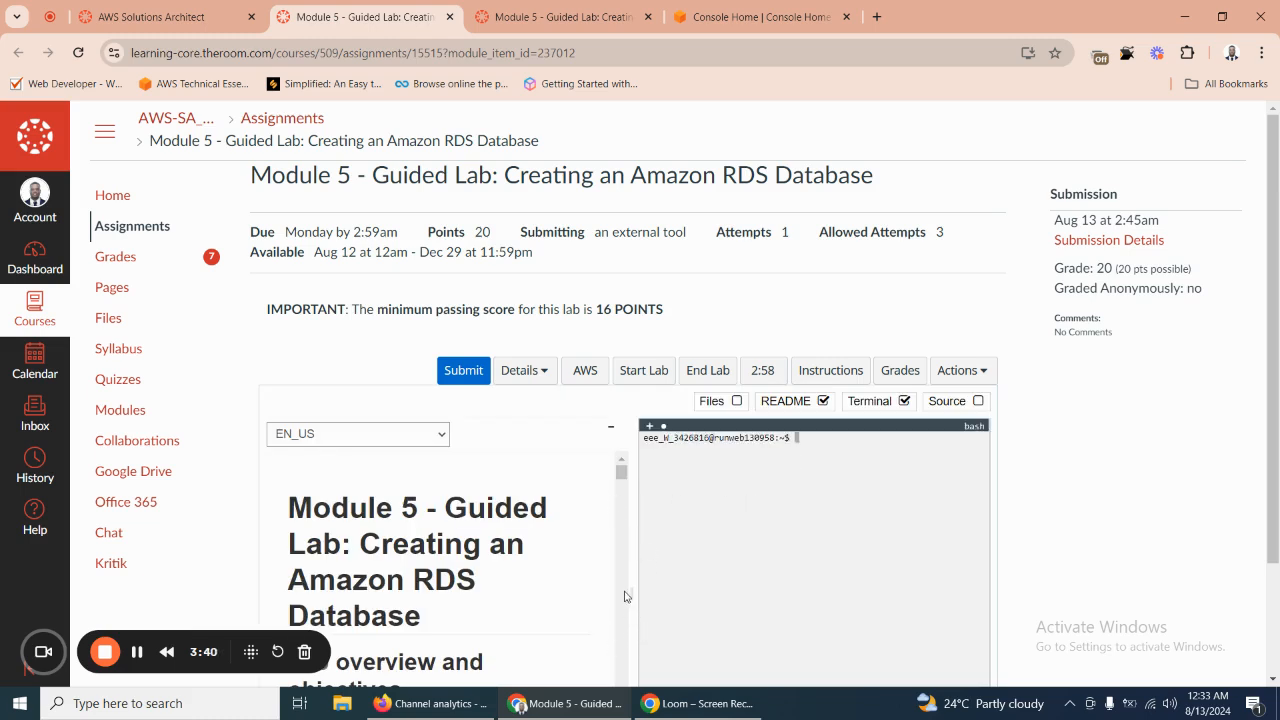
pyautogui.moveTo(632, 590); pyautogui.dragTo(1044, 557)
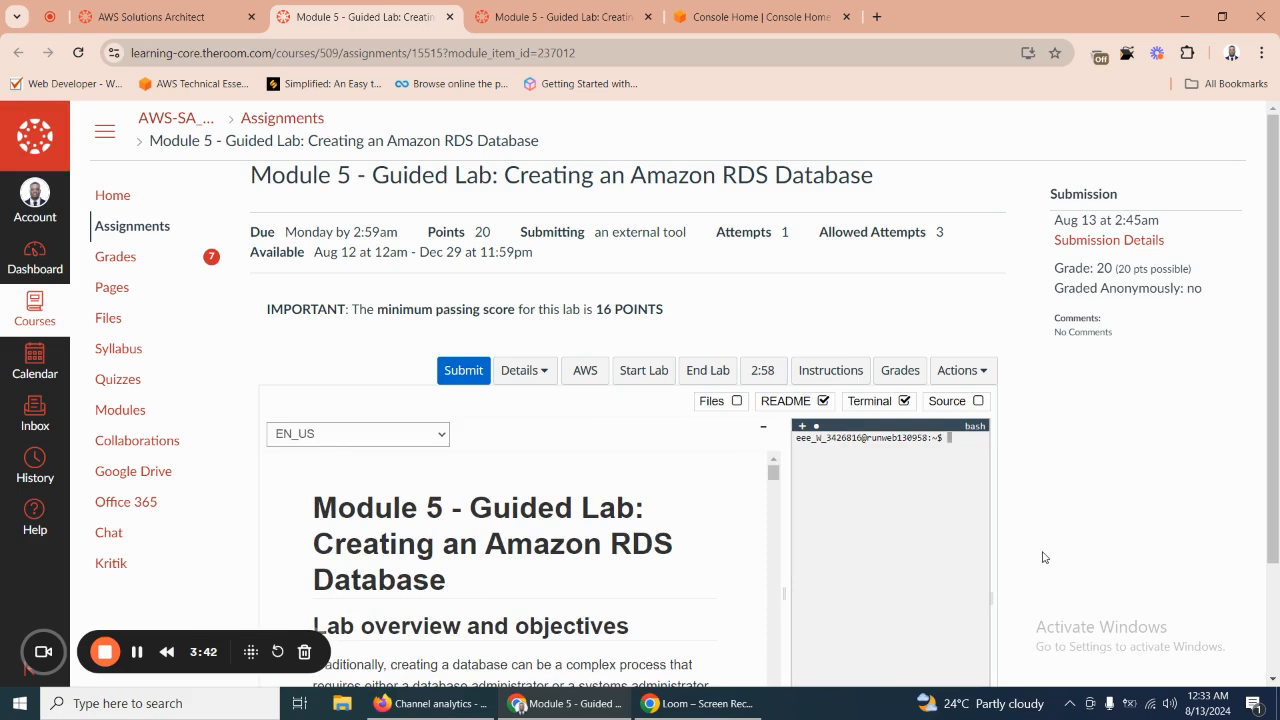
pyautogui.click(449, 17)
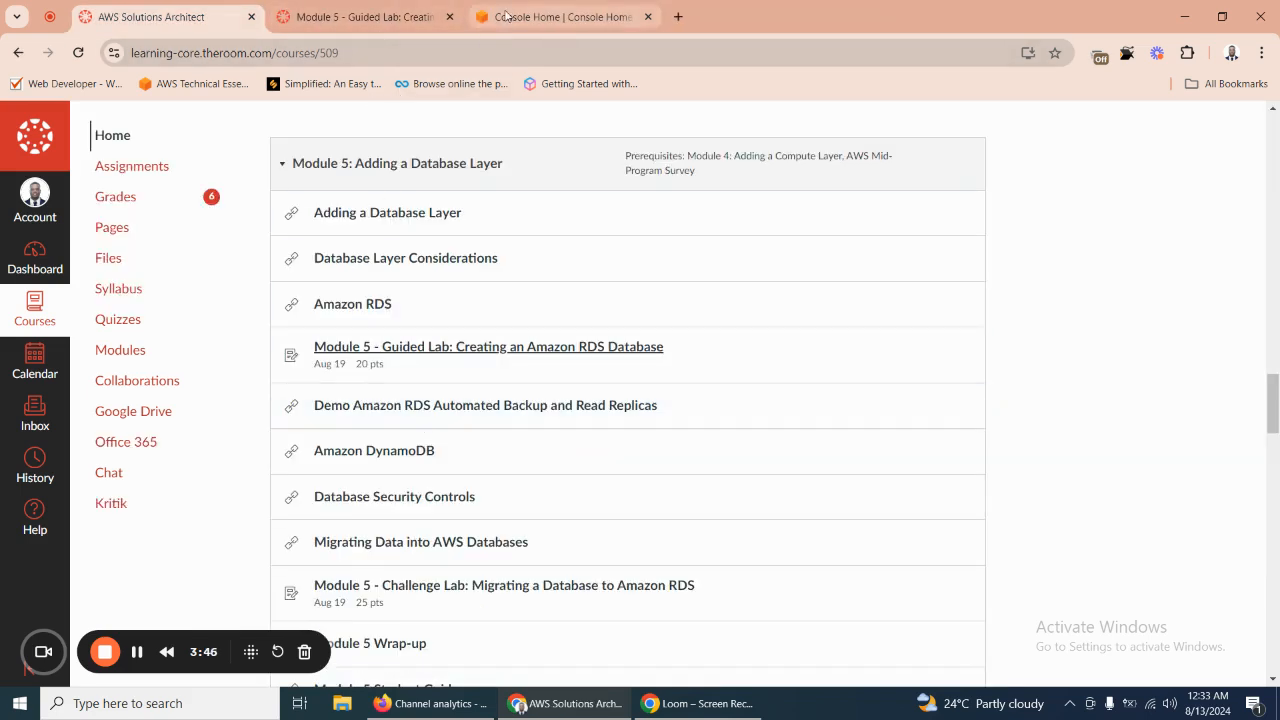
# Read the lab's Task 1 instructions for creating an Amazon RDS database, from the overview through the engine options item.
pyautogui.click(420, 19)
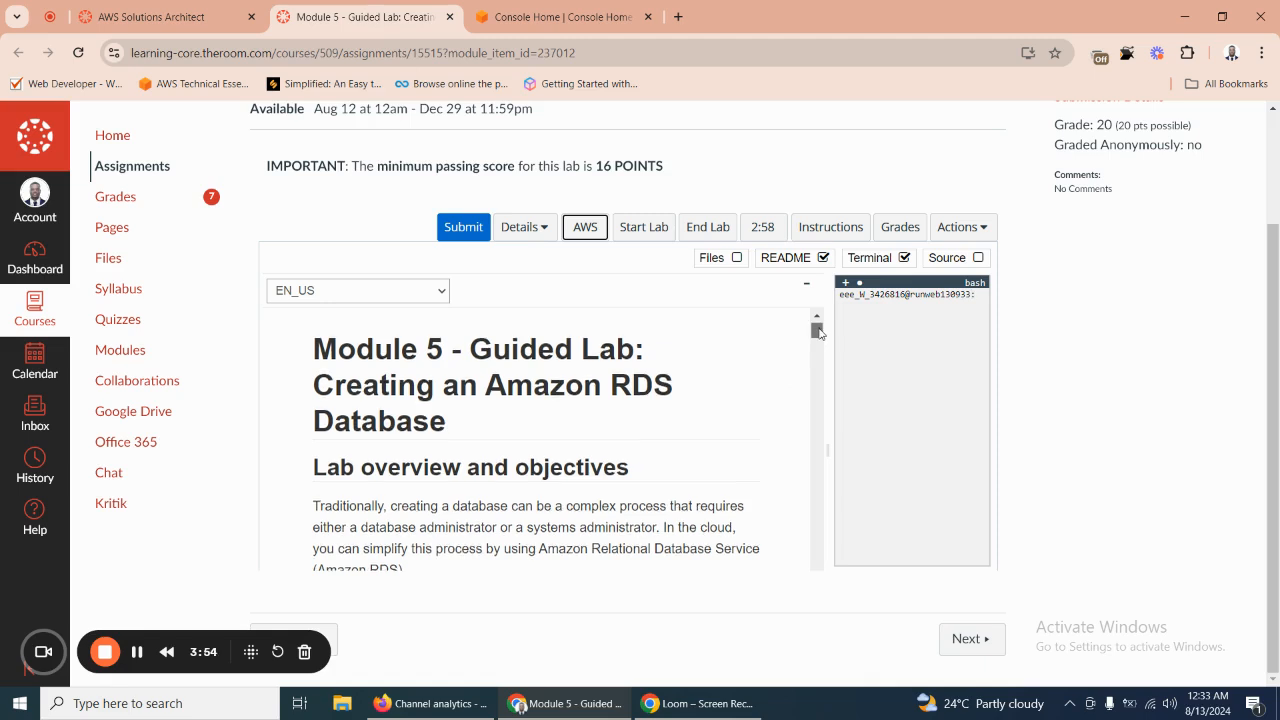
pyautogui.moveTo(817, 332); pyautogui.dragTo(817, 411)
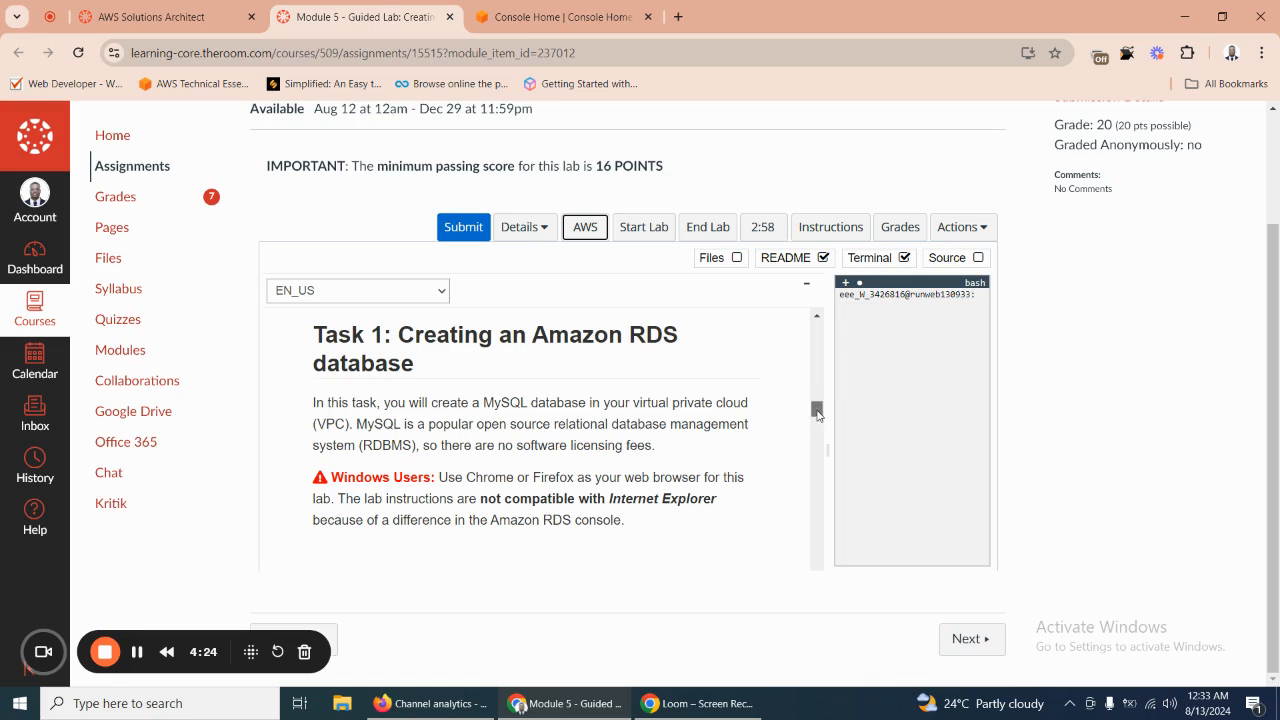
pyautogui.moveTo(818, 411); pyautogui.dragTo(818, 413)
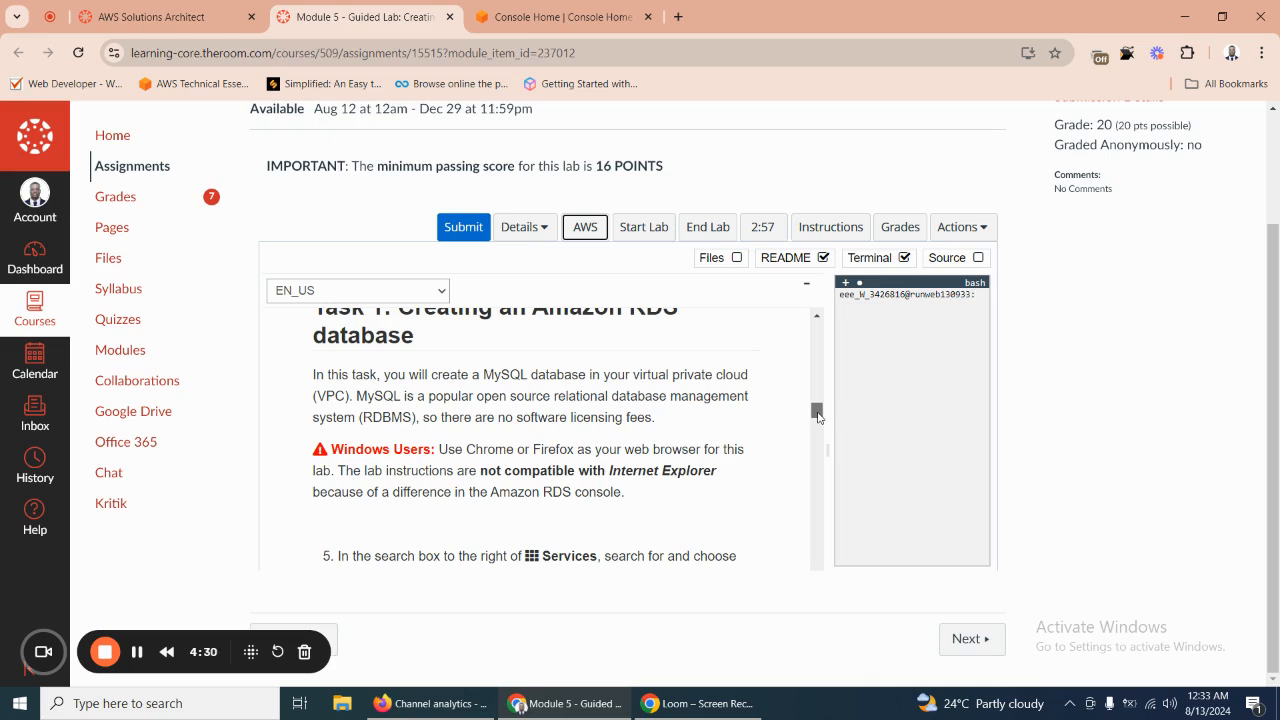
pyautogui.moveTo(817, 415); pyautogui.dragTo(817, 424)
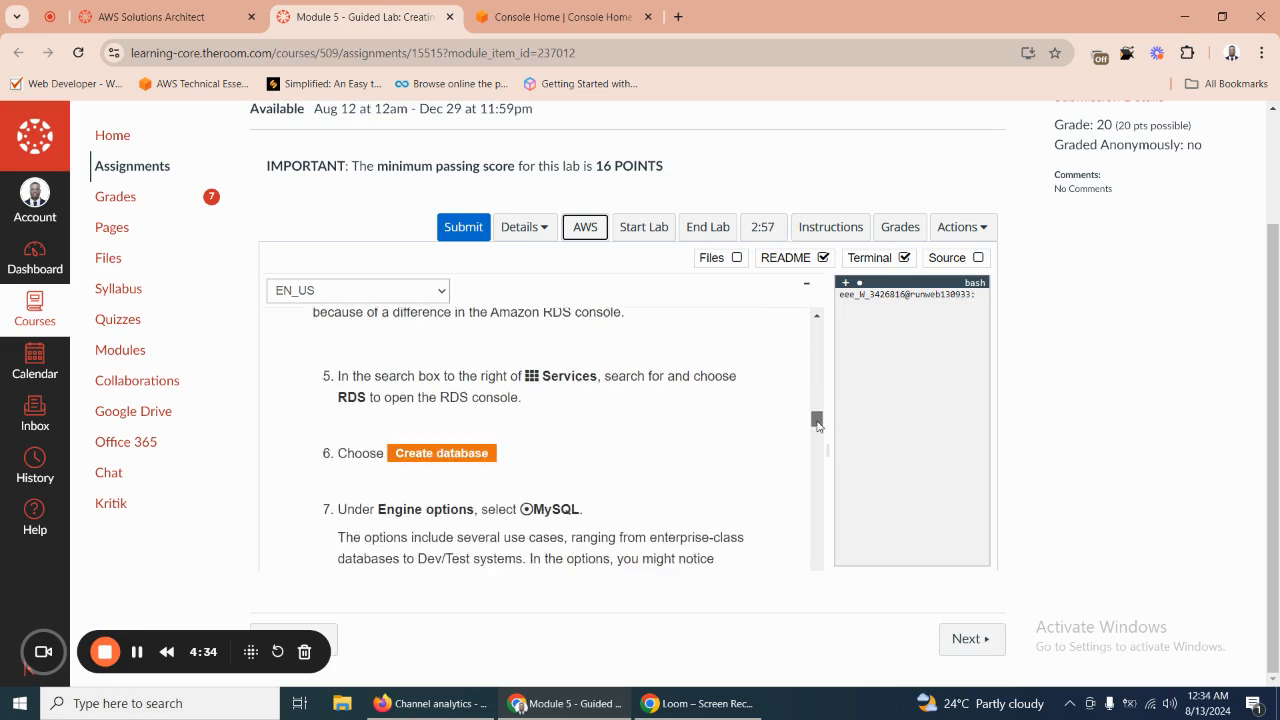
pyautogui.moveTo(817, 424)
pyautogui.mouseDown()
pyautogui.moveTo(817, 390)
pyautogui.moveTo(817, 425)
pyautogui.mouseUp()
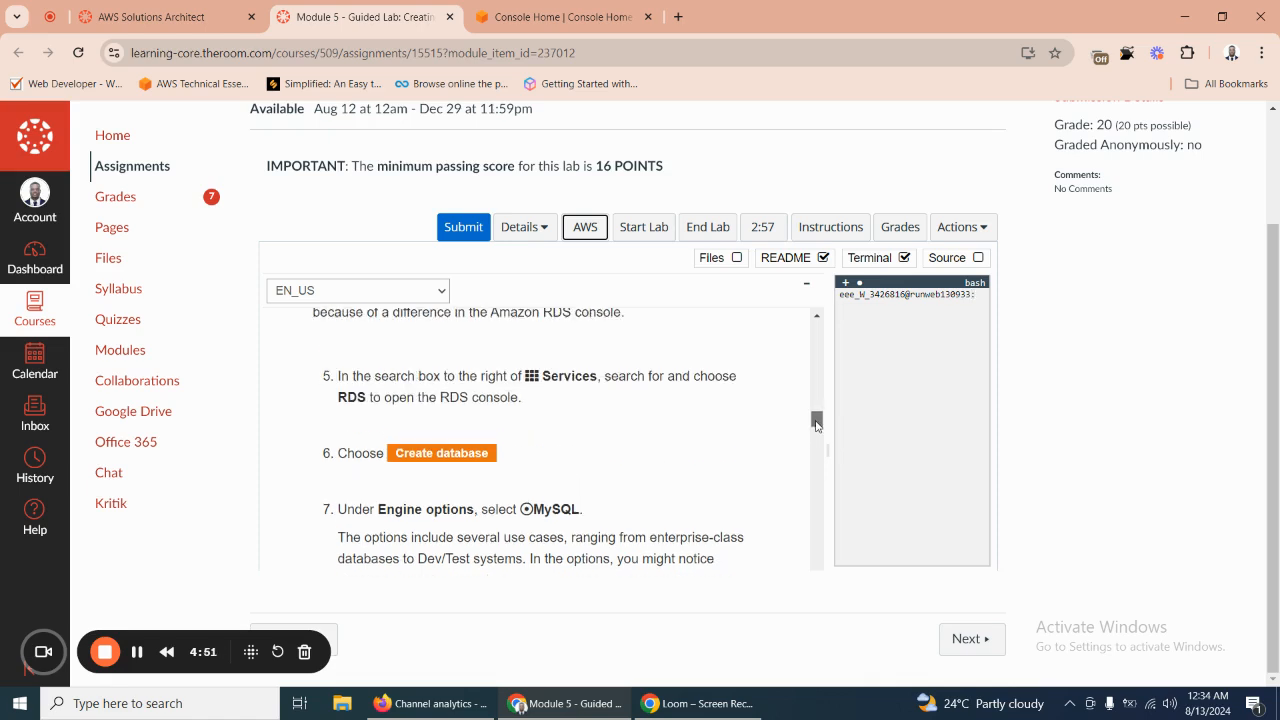
# Search the AWS console for "rds" and open the RDS service.
pyautogui.click(545, 16)
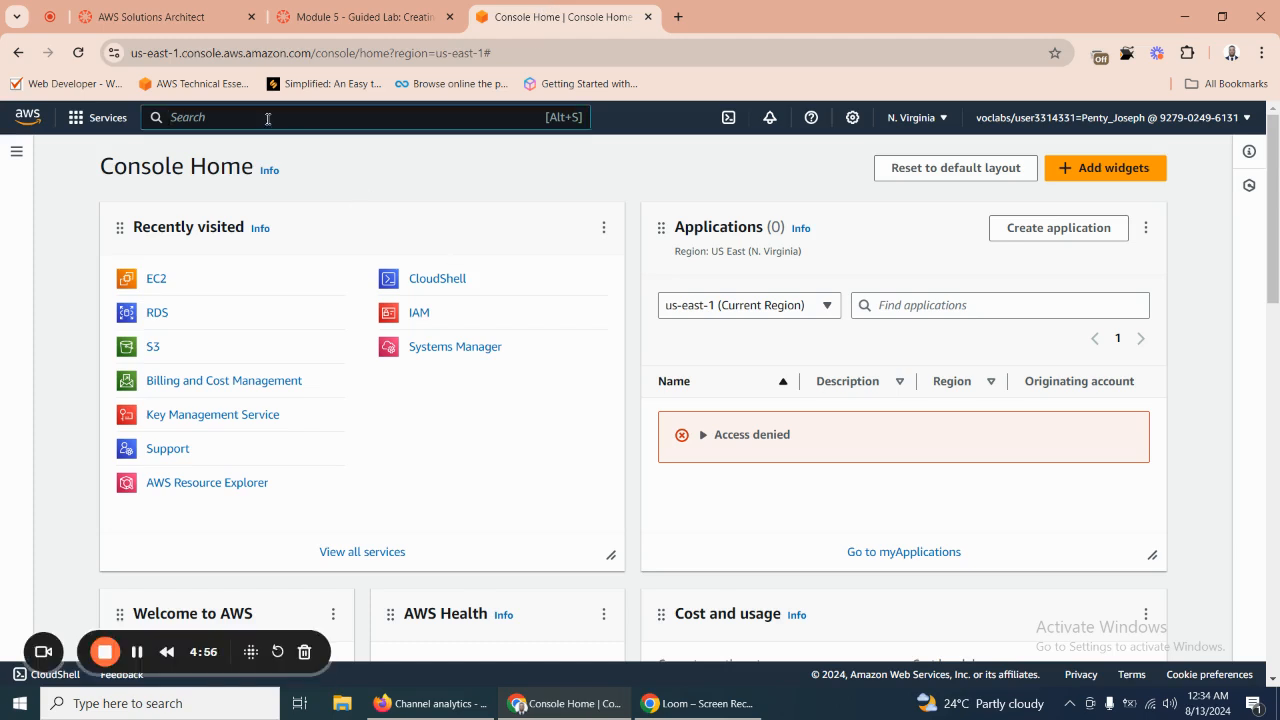
pyautogui.write('rds')
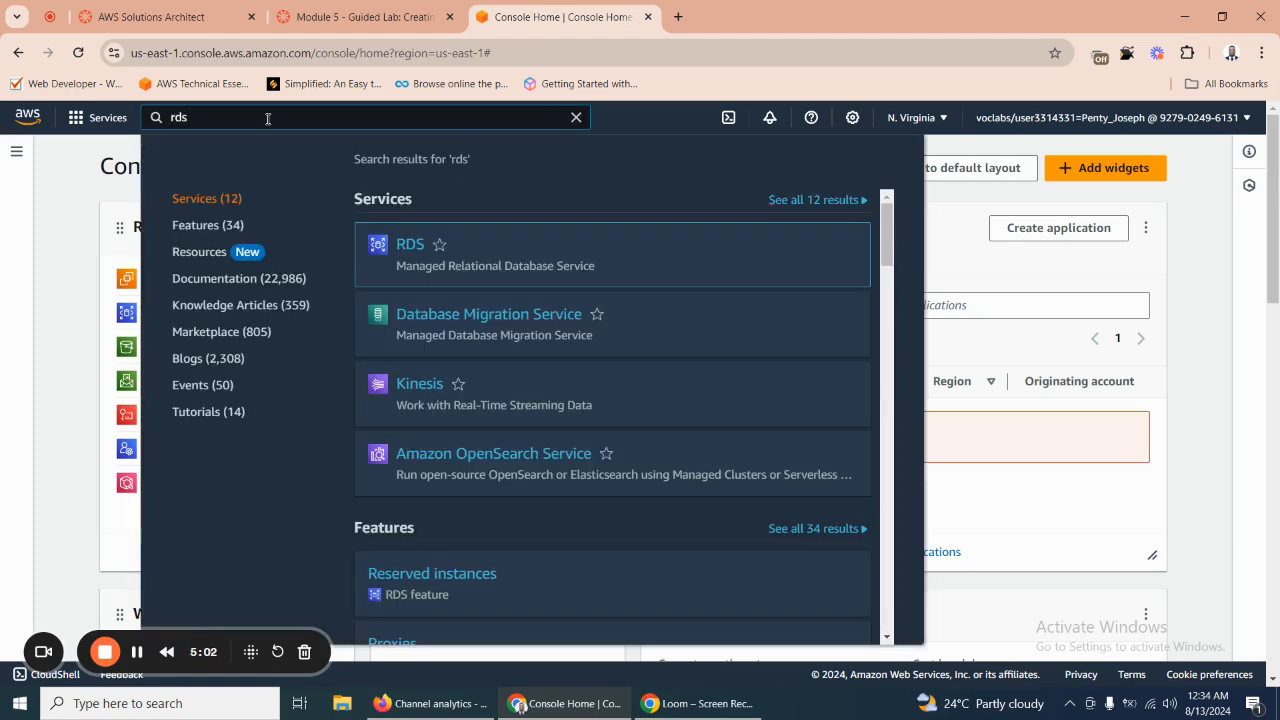
pyautogui.click(418, 249)
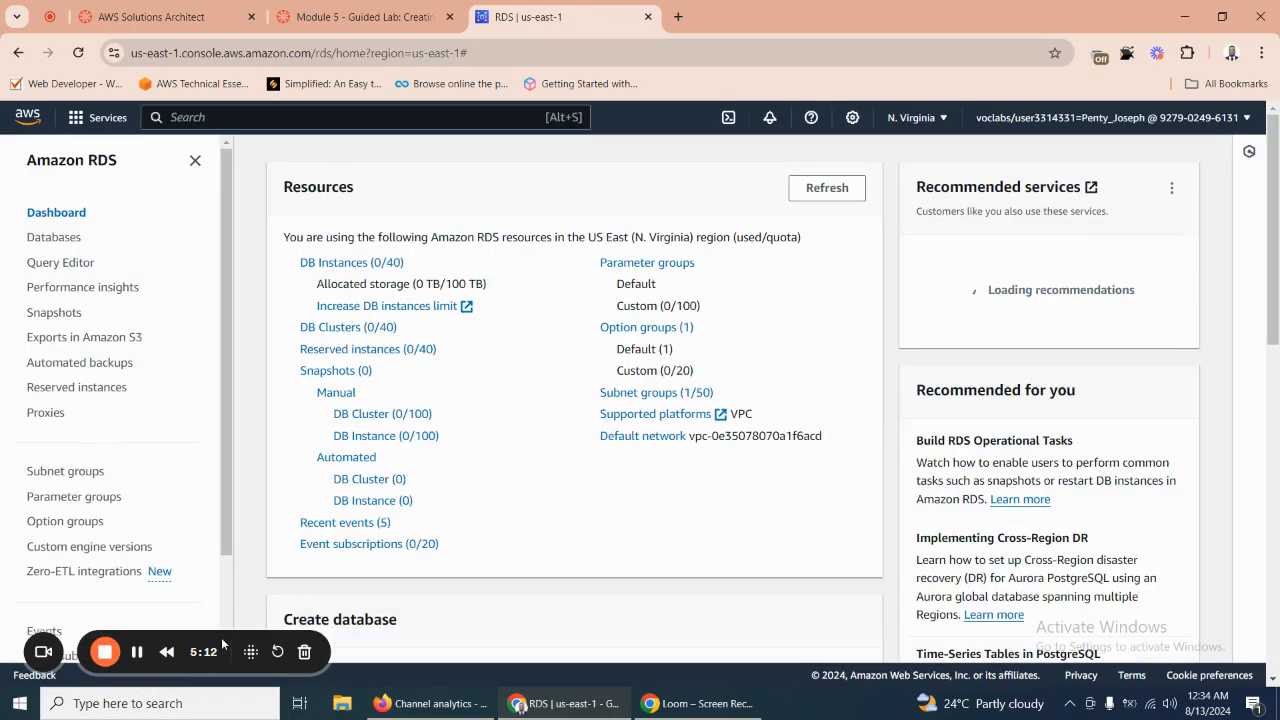
# Start creating a new database from the RDS dashboard.
pyautogui.moveTo(224, 644); pyautogui.dragTo(136, 94)
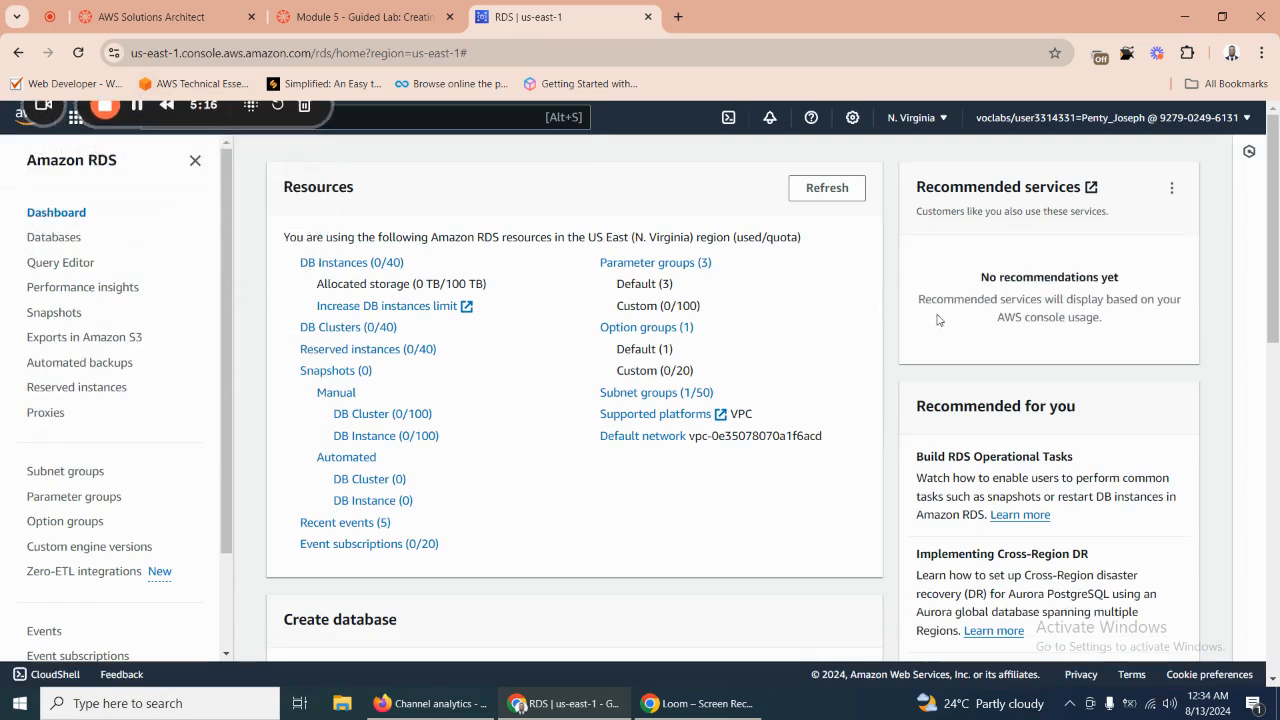
pyautogui.scroll(-4, 645, 438)
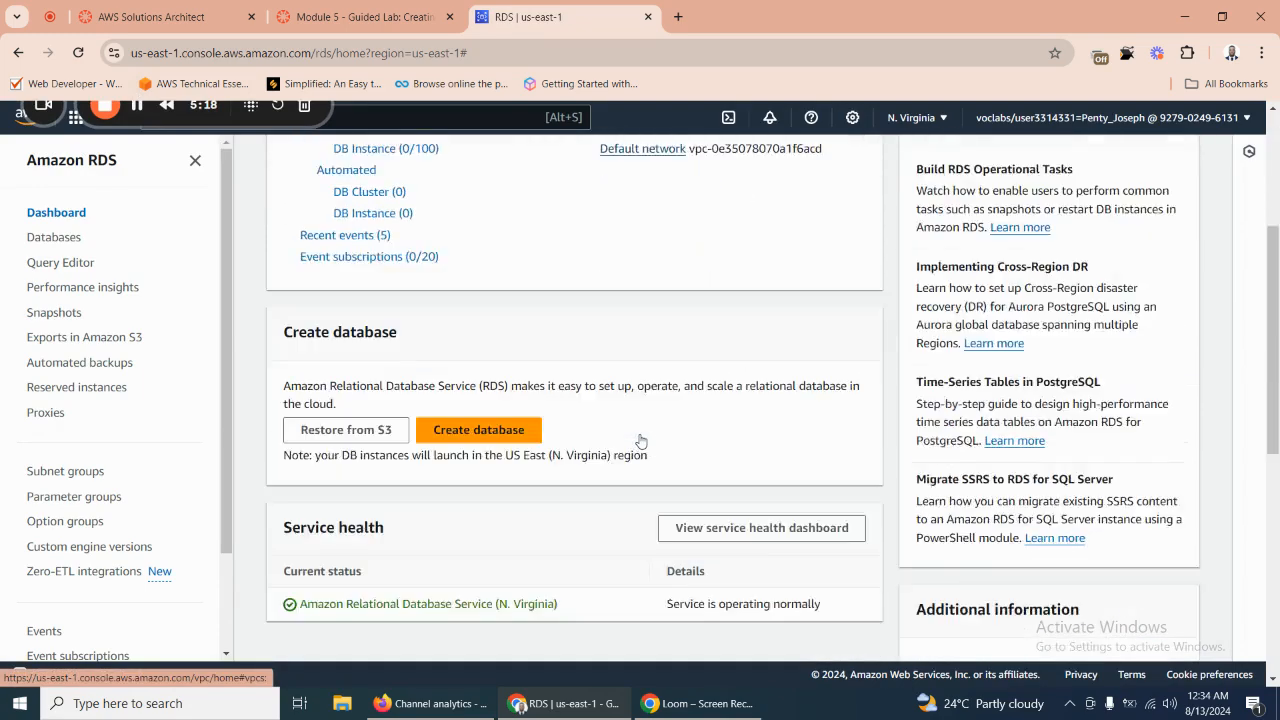
pyautogui.scroll(4, 624, 395)
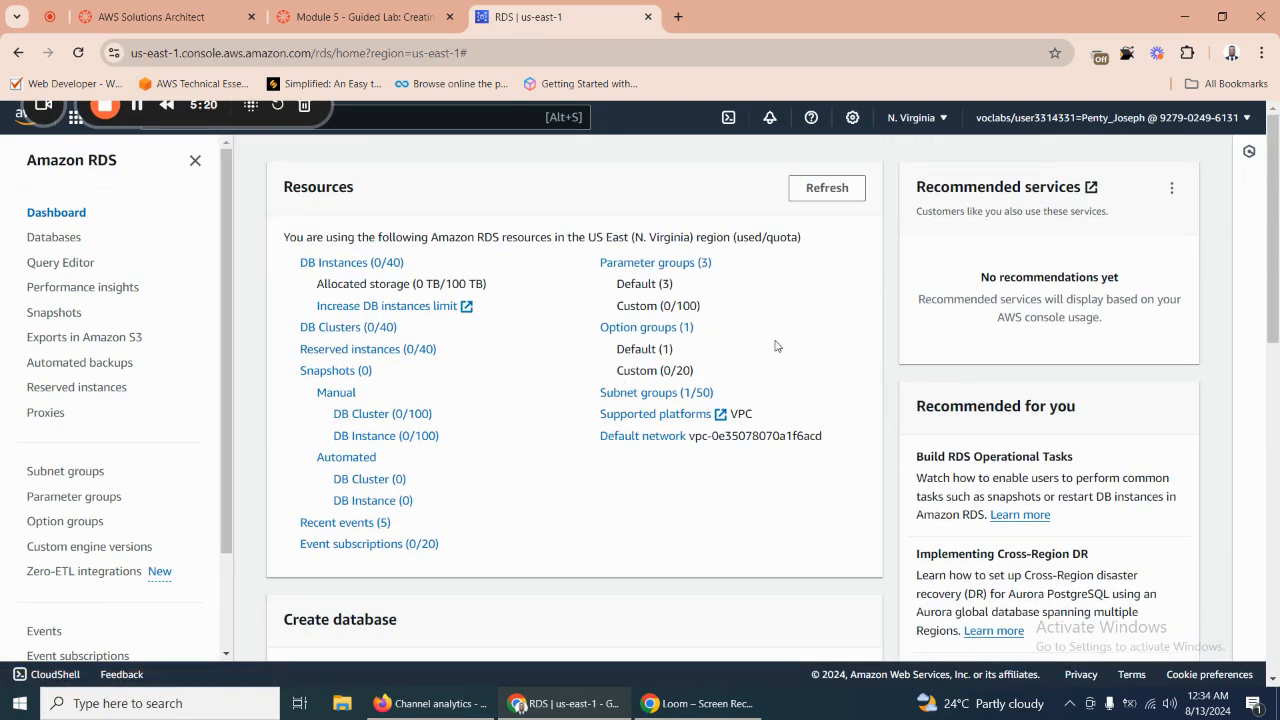
pyautogui.scroll(-6, 663, 406)
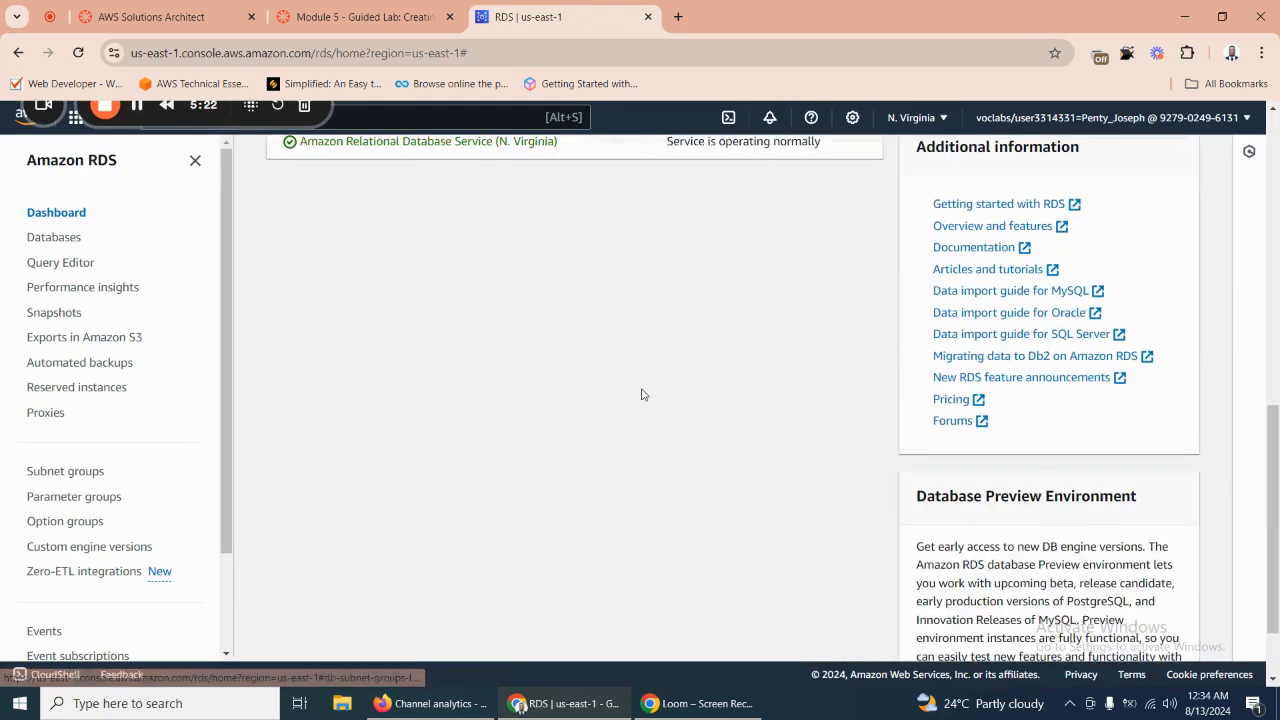
pyautogui.scroll(4, 642, 393)
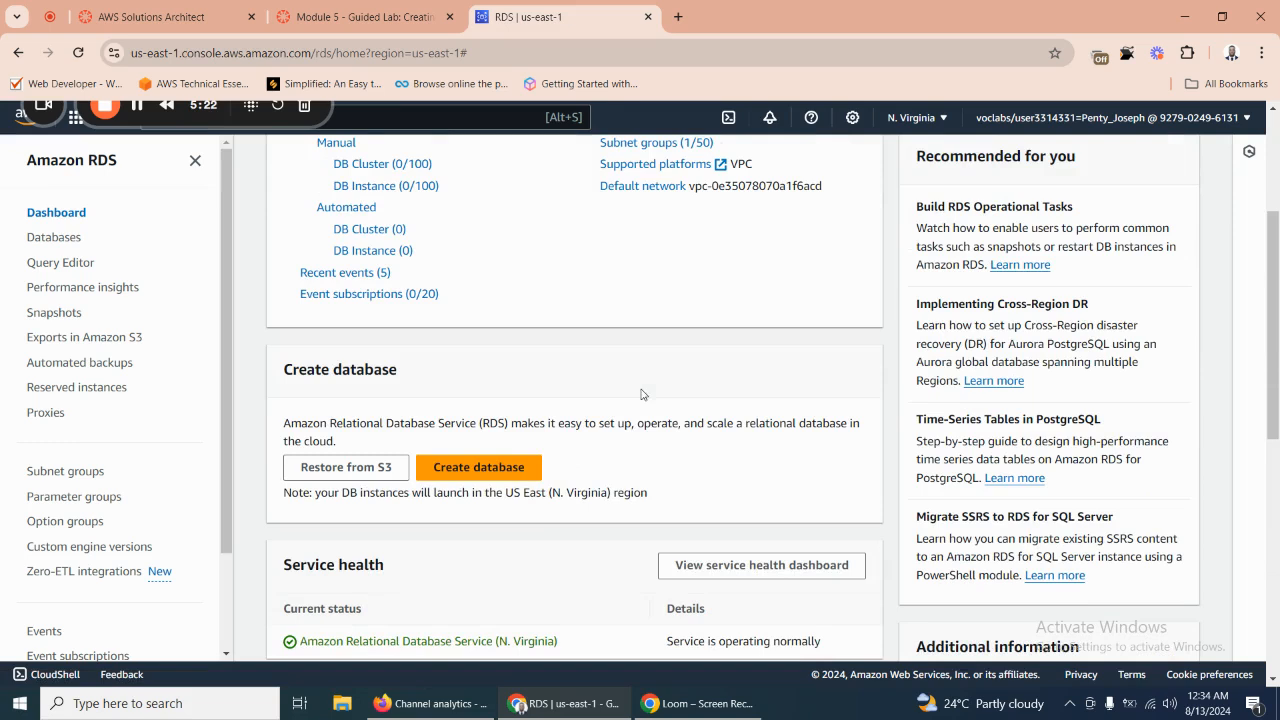
pyautogui.click(476, 470)
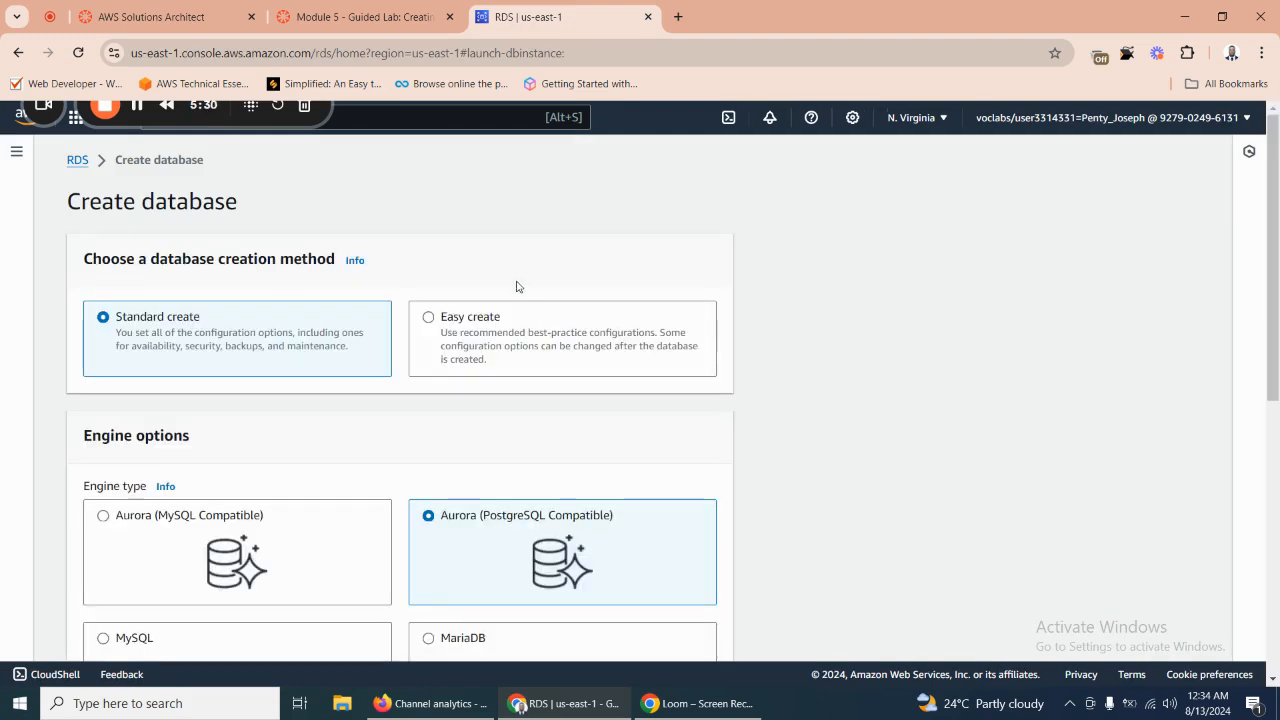
# Check the lab's engine instruction and select MySQL as the engine type for the new database.
pyautogui.click(362, 17)
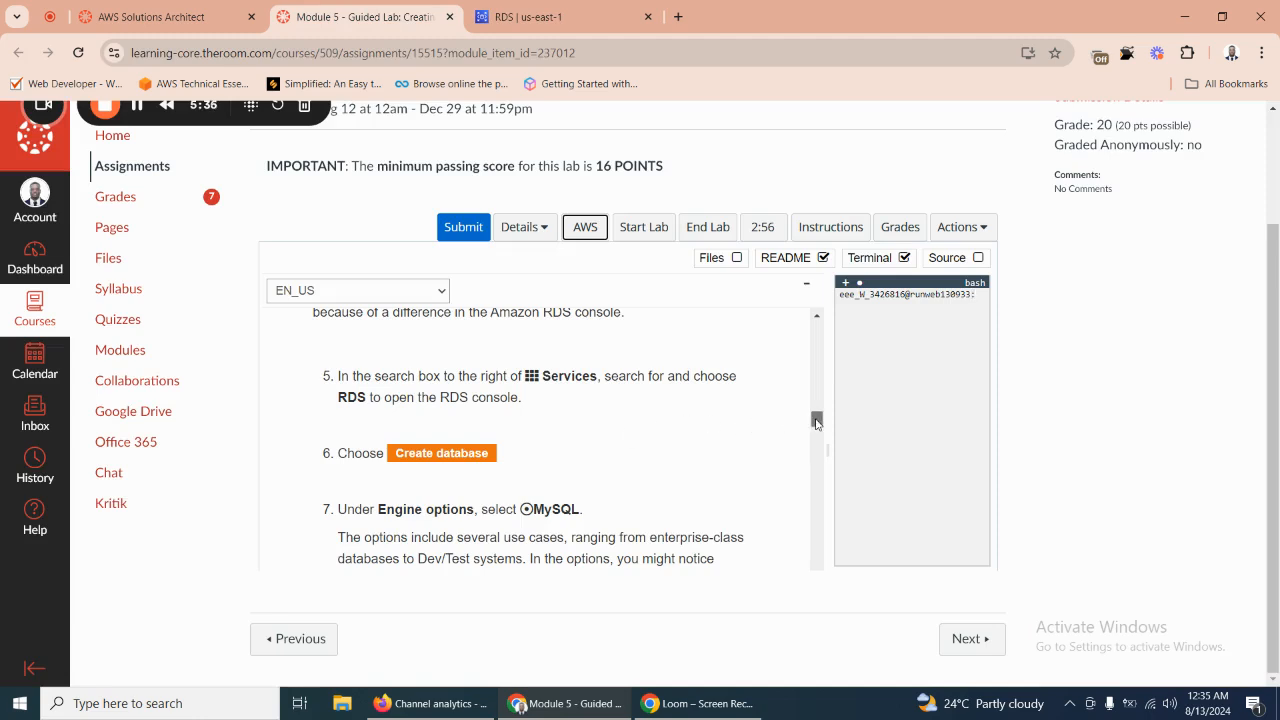
pyautogui.moveTo(816, 423); pyautogui.dragTo(816, 429)
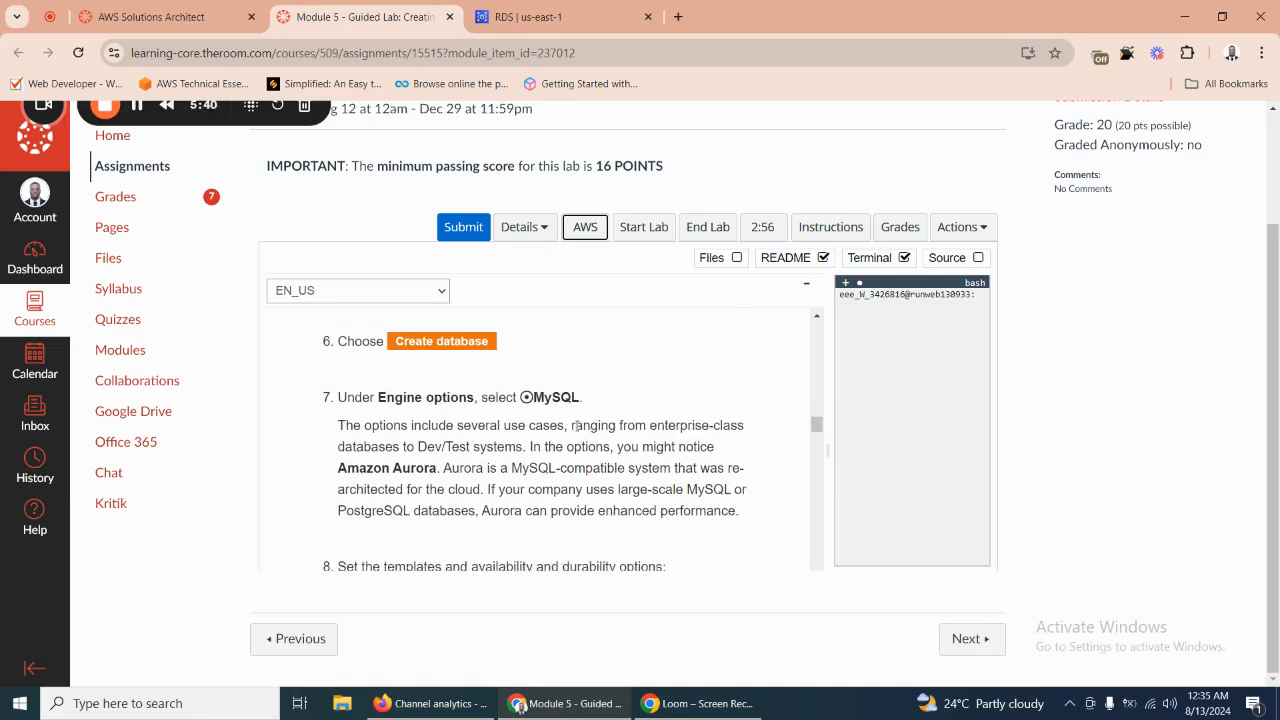
pyautogui.click(545, 17)
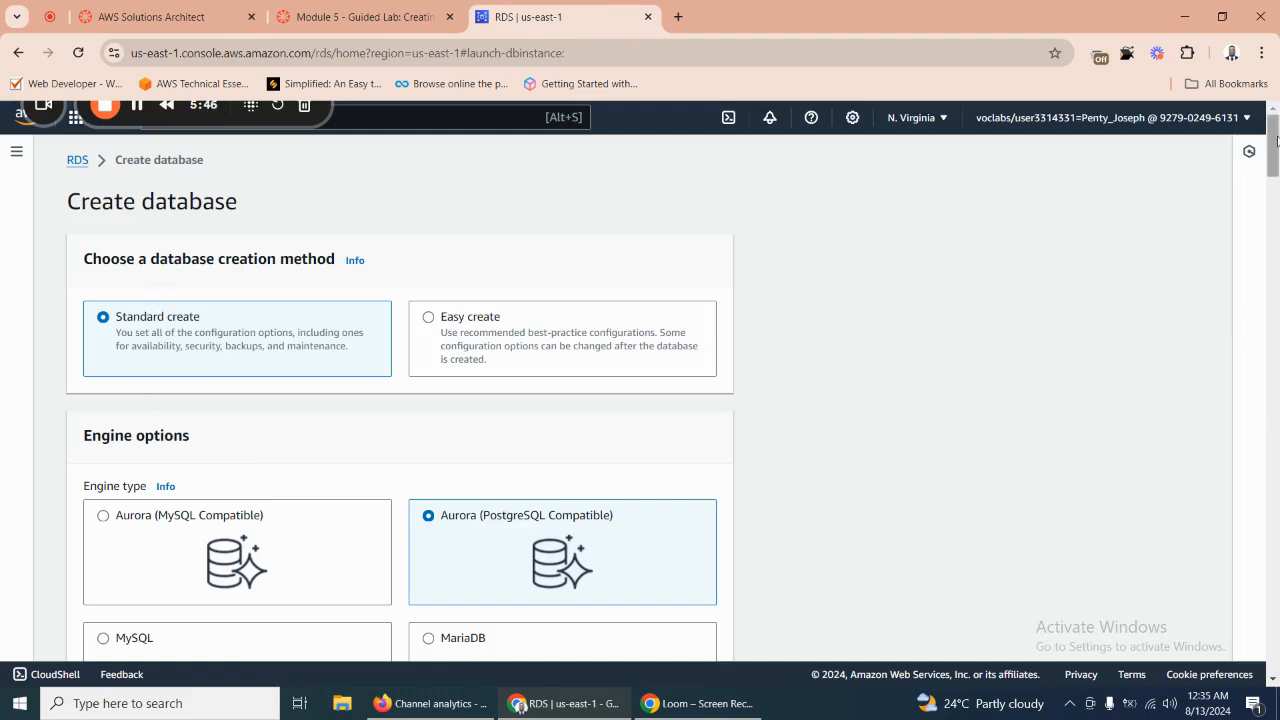
pyautogui.scroll(-1, 1276, 150)
pyautogui.scroll(-2, 1276, 150)
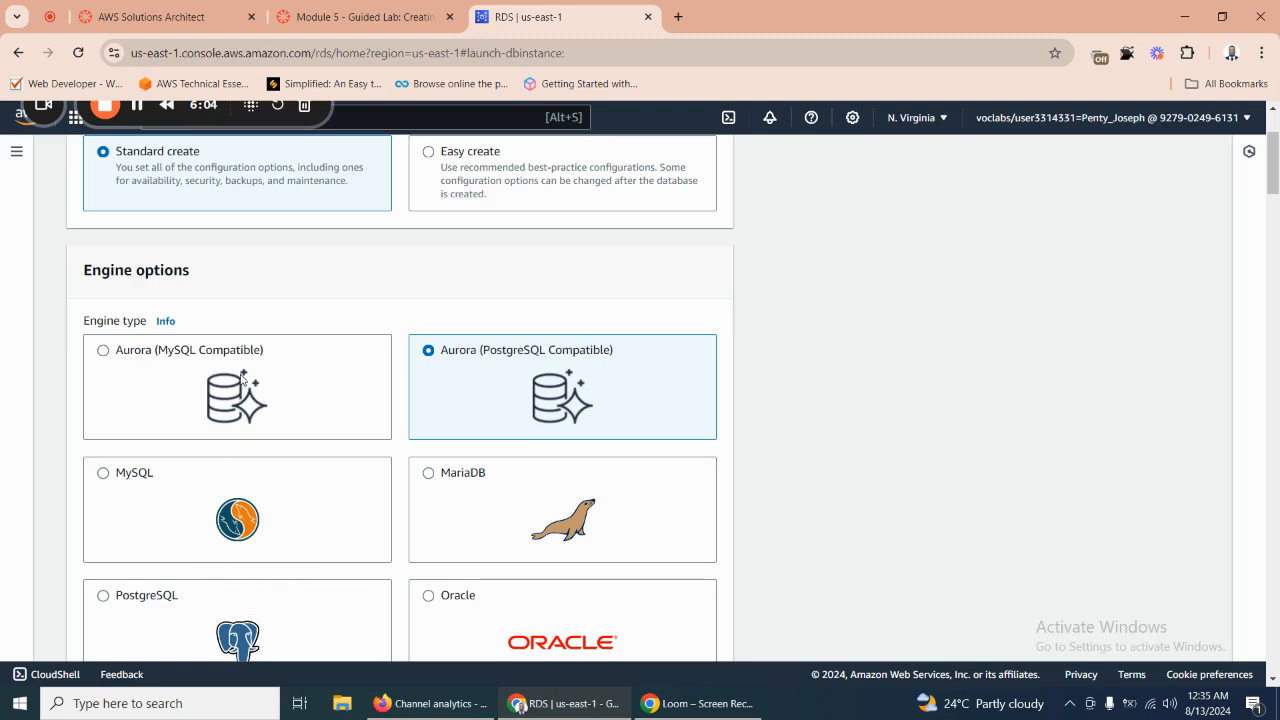
pyautogui.click(220, 499)
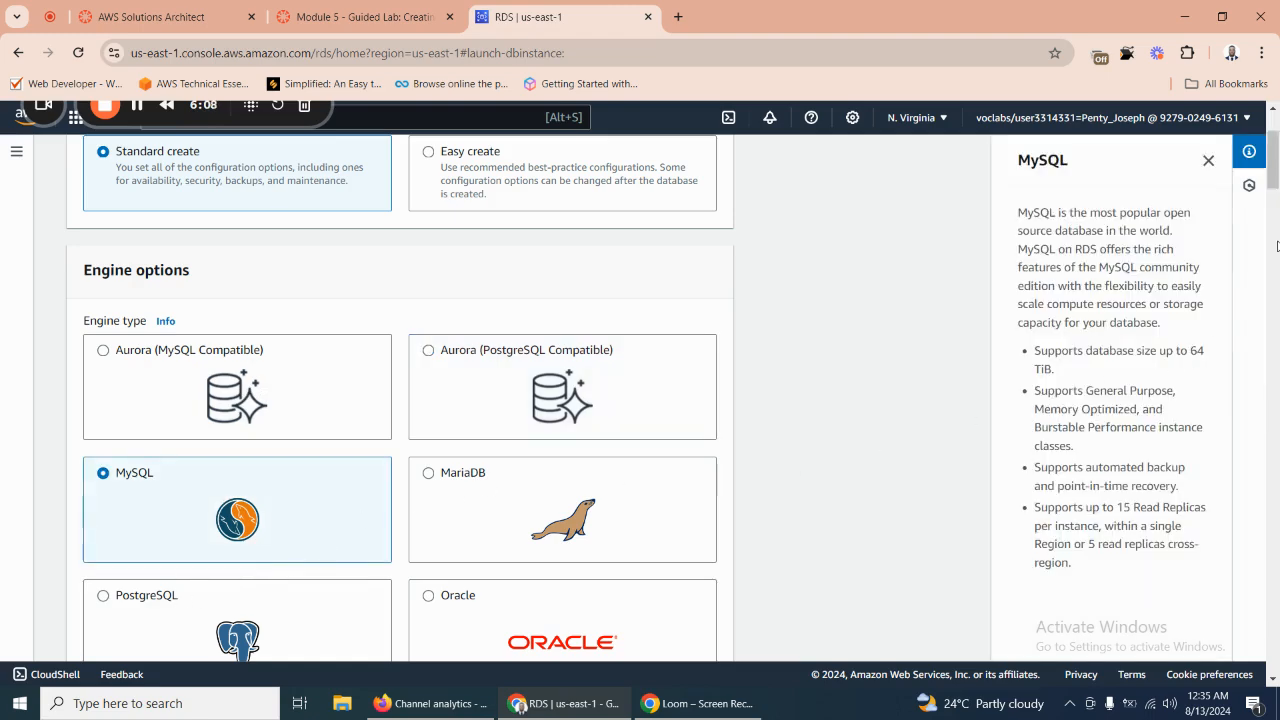
# Set the database's engine version to MySQL 8.0.39.
pyautogui.scroll(-6, 1270, 250)
pyautogui.moveTo(1275, 222)
pyautogui.mouseDown()
pyautogui.moveTo(1276, 150)
pyautogui.moveTo(1276, 217)
pyautogui.mouseUp()
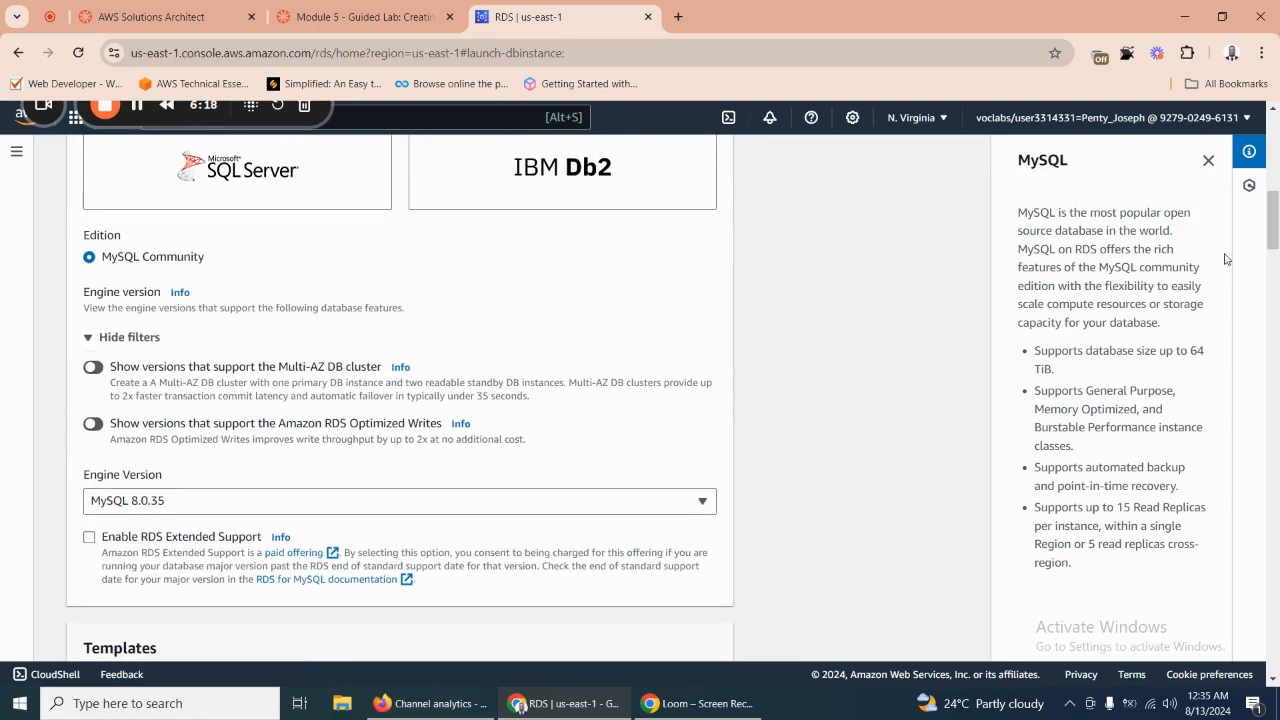
pyautogui.click(168, 506)
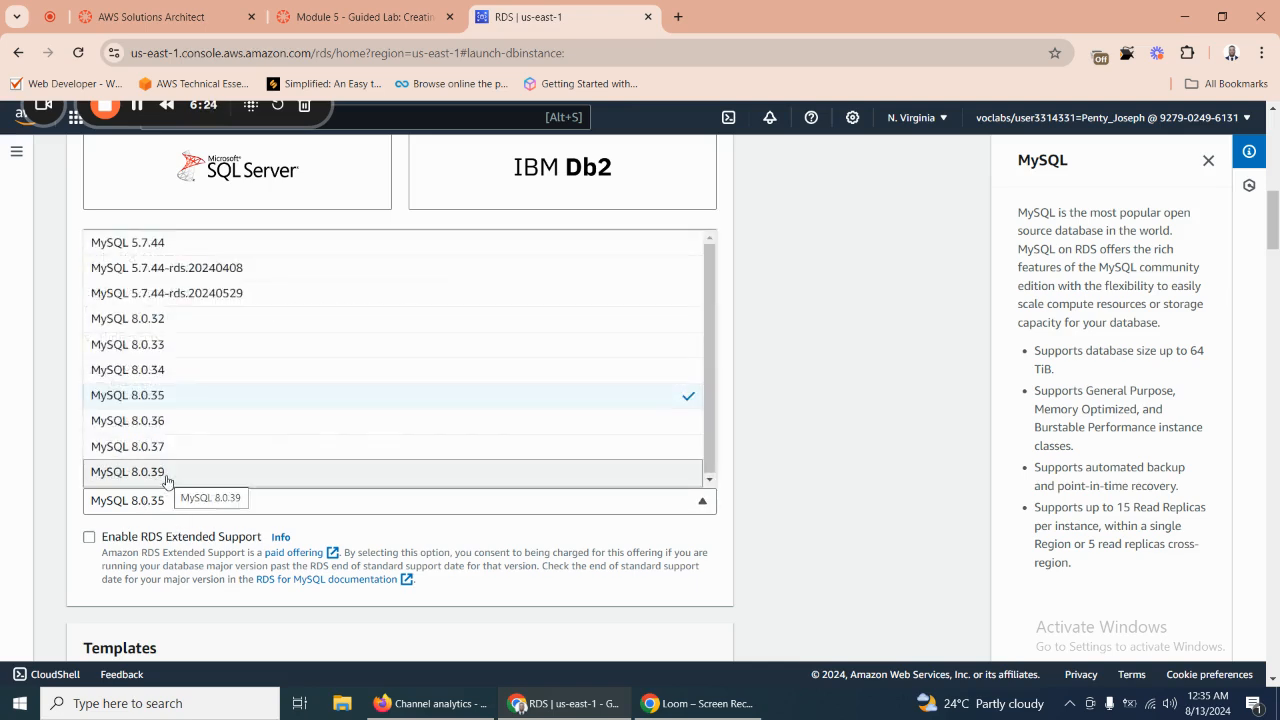
pyautogui.click(165, 474)
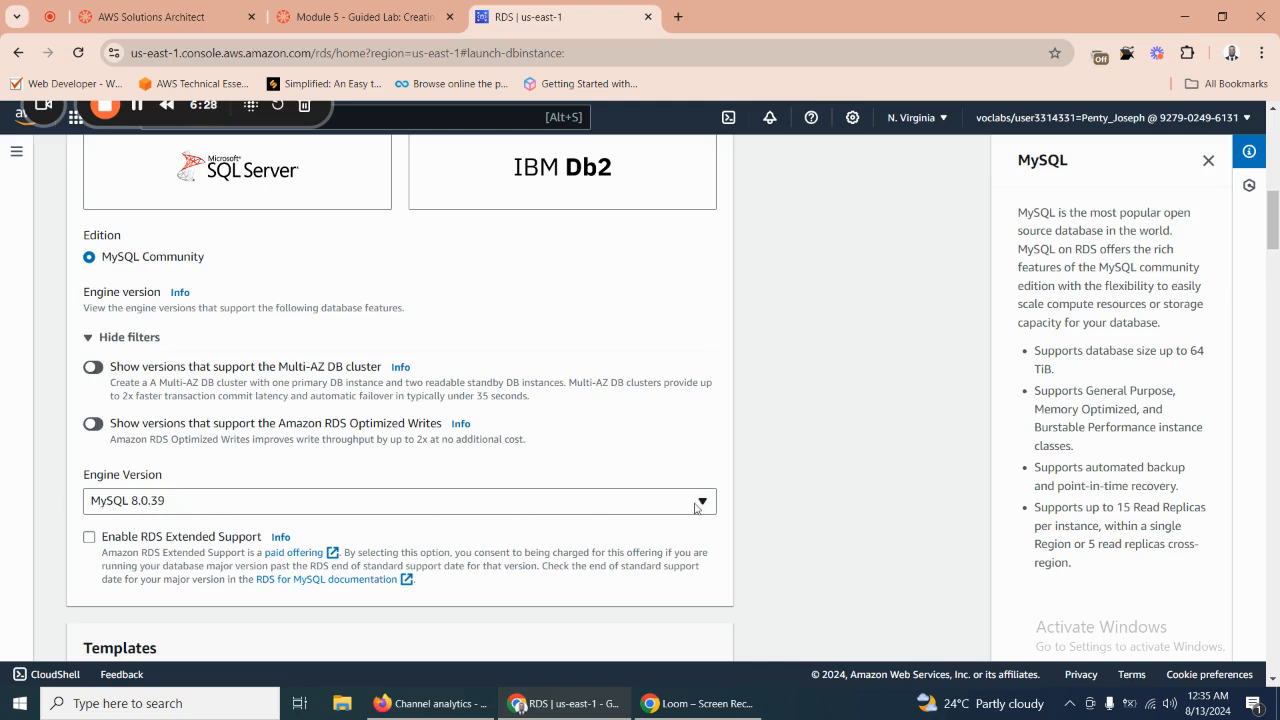
# Check the lab's templates instruction and choose the Dev/Test template for the database.
pyautogui.moveTo(1277, 221); pyautogui.dragTo(1277, 250)
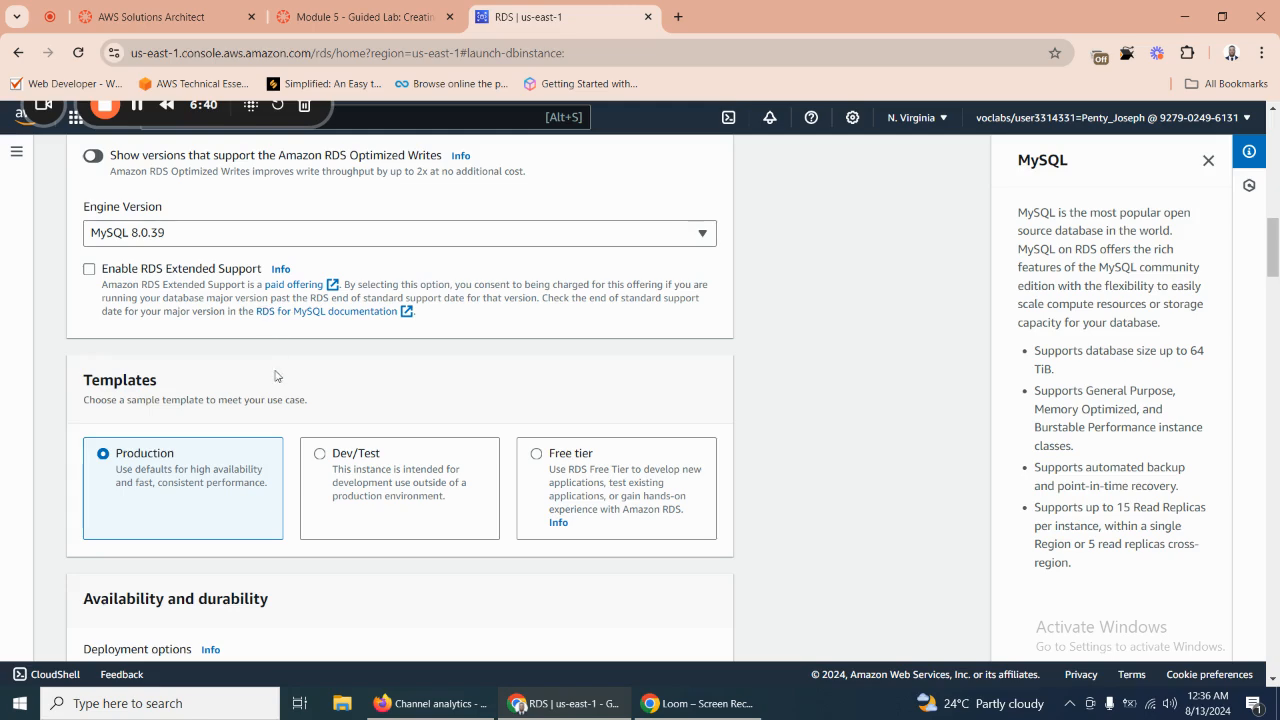
pyautogui.click(420, 17)
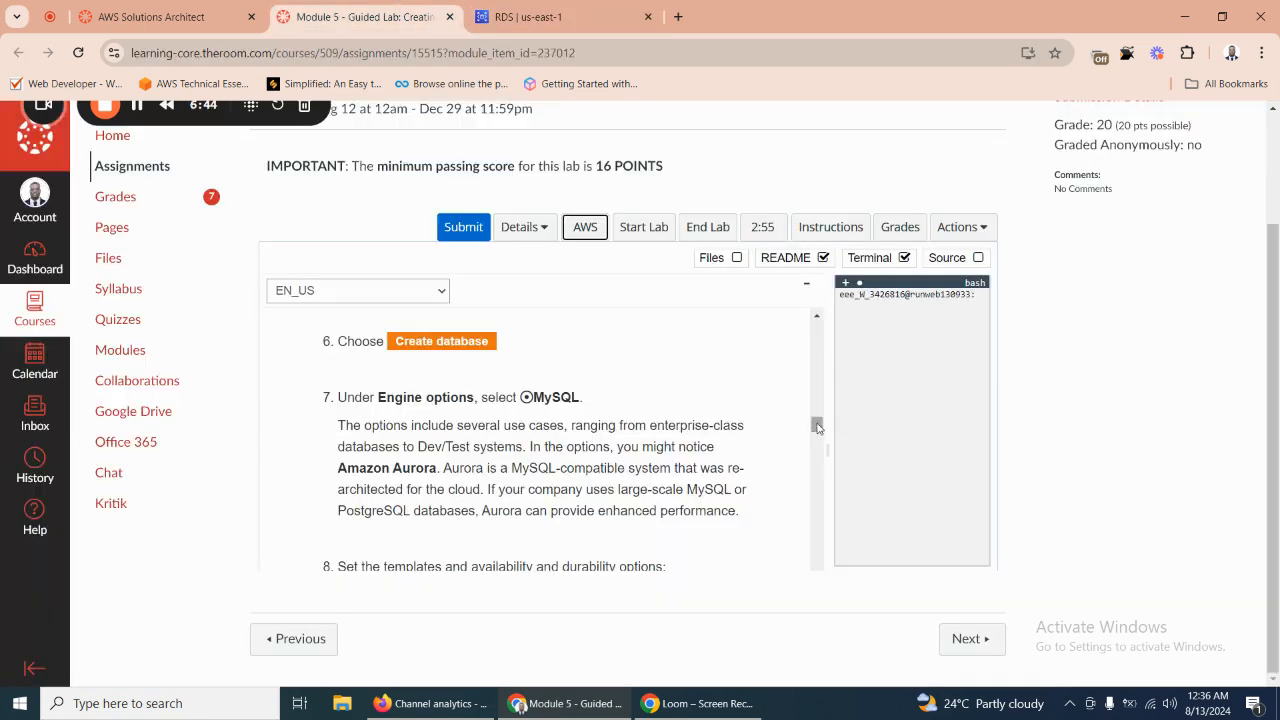
pyautogui.moveTo(817, 428); pyautogui.dragTo(817, 437)
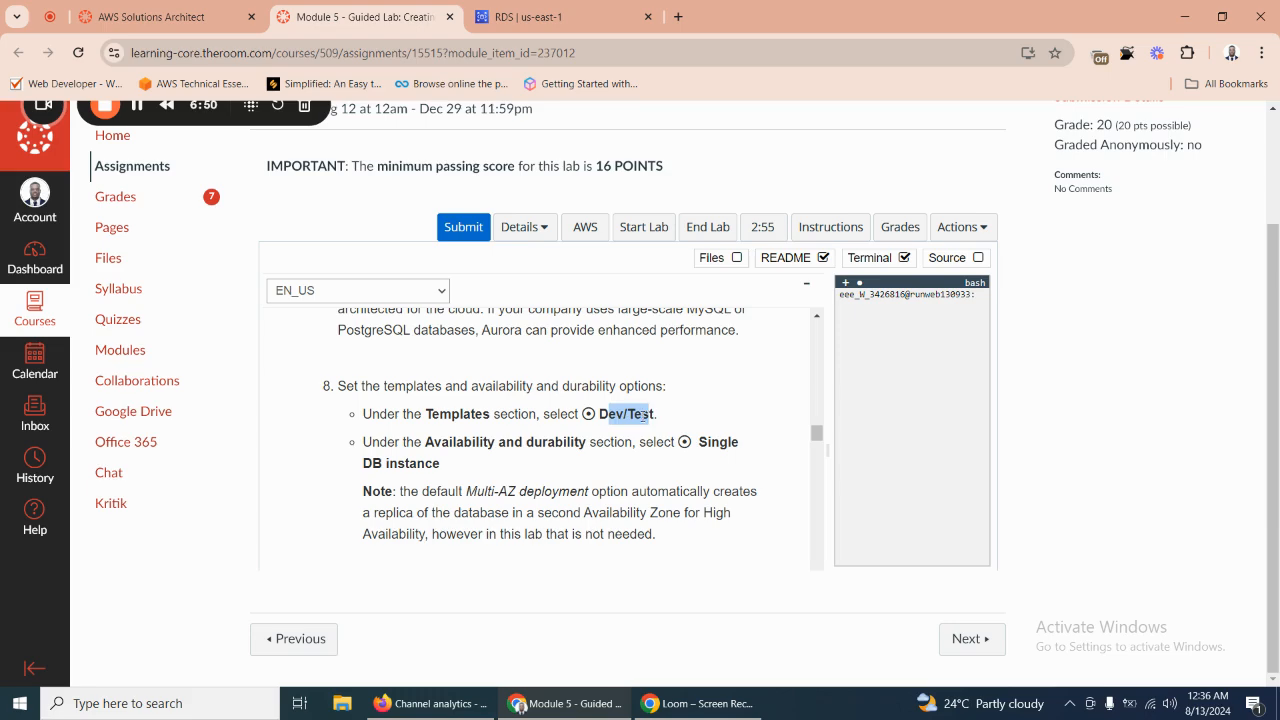
pyautogui.click(643, 416)
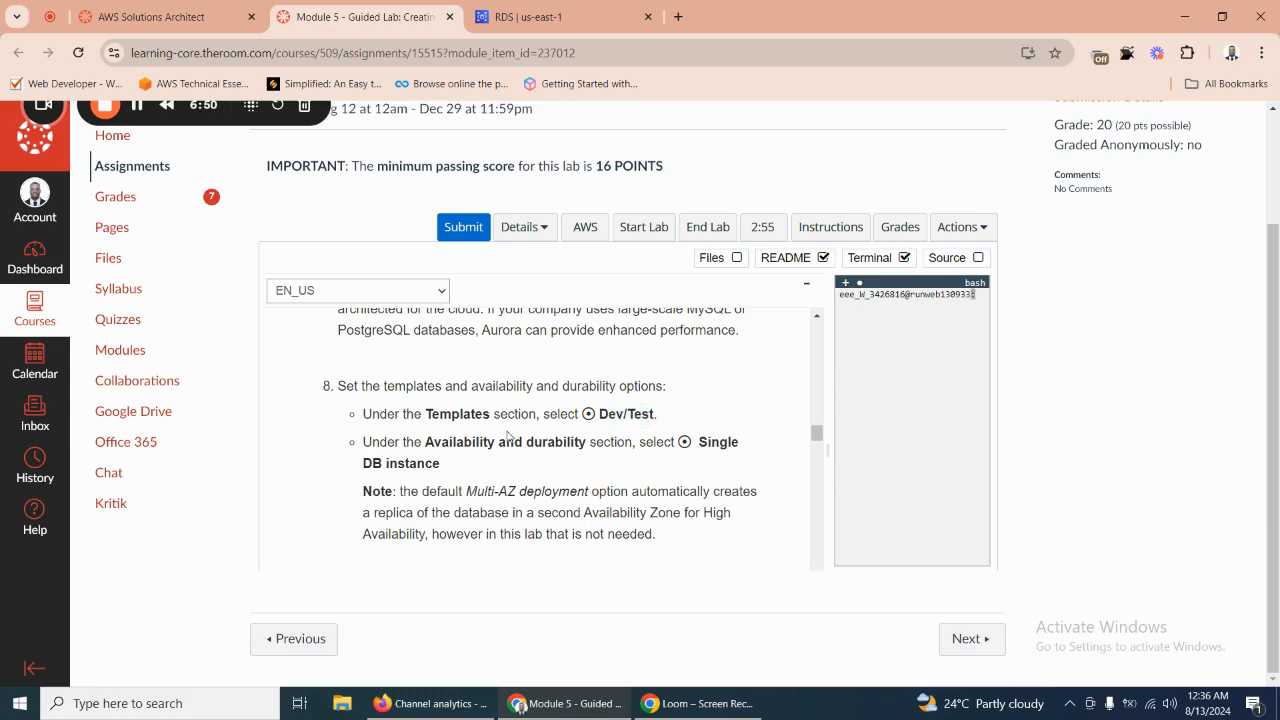
pyautogui.click(541, 12)
pyautogui.click(330, 458)
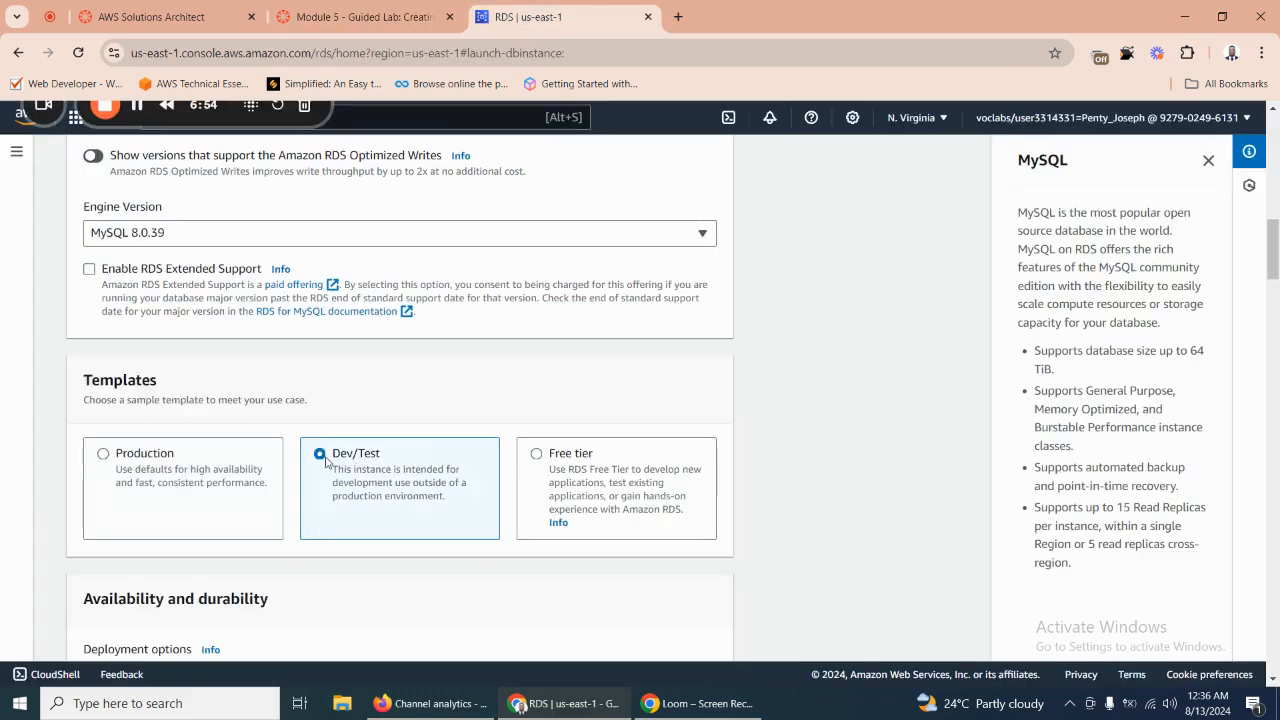
# Check the lab's availability and durability instruction and set the deployment option to Single DB instance.
pyautogui.click(360, 17)
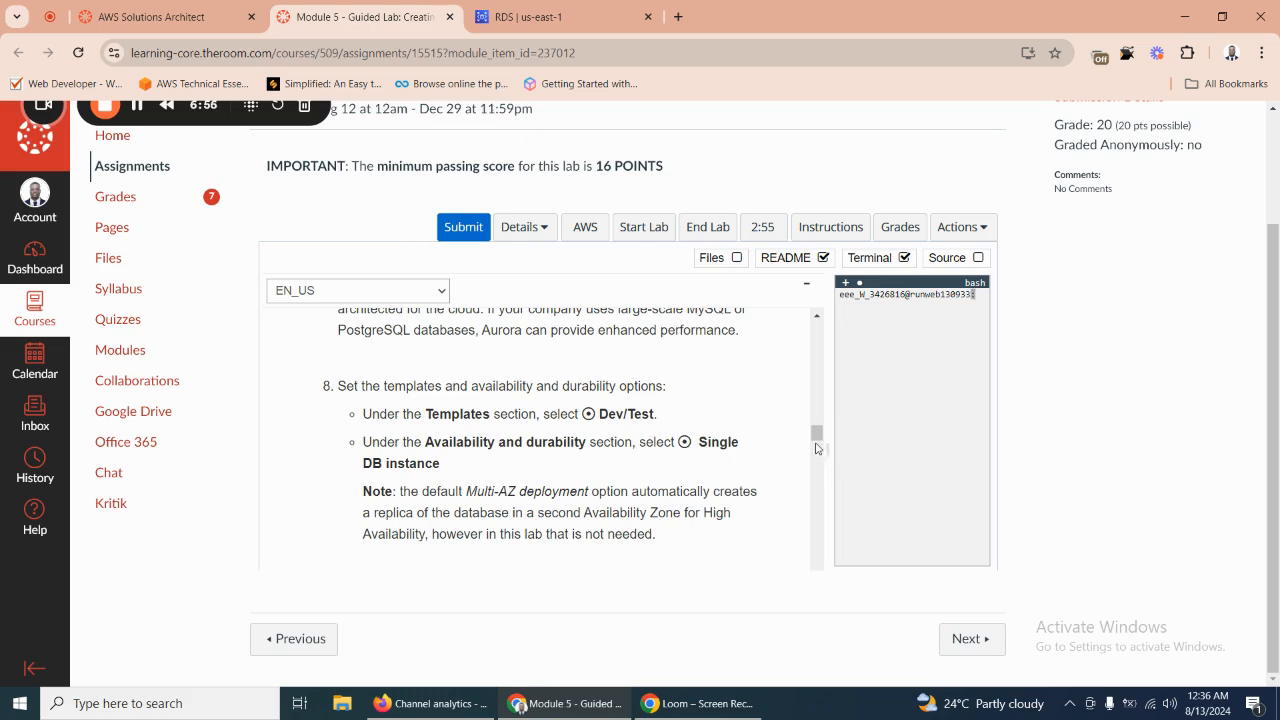
pyautogui.moveTo(818, 436); pyautogui.dragTo(817, 438)
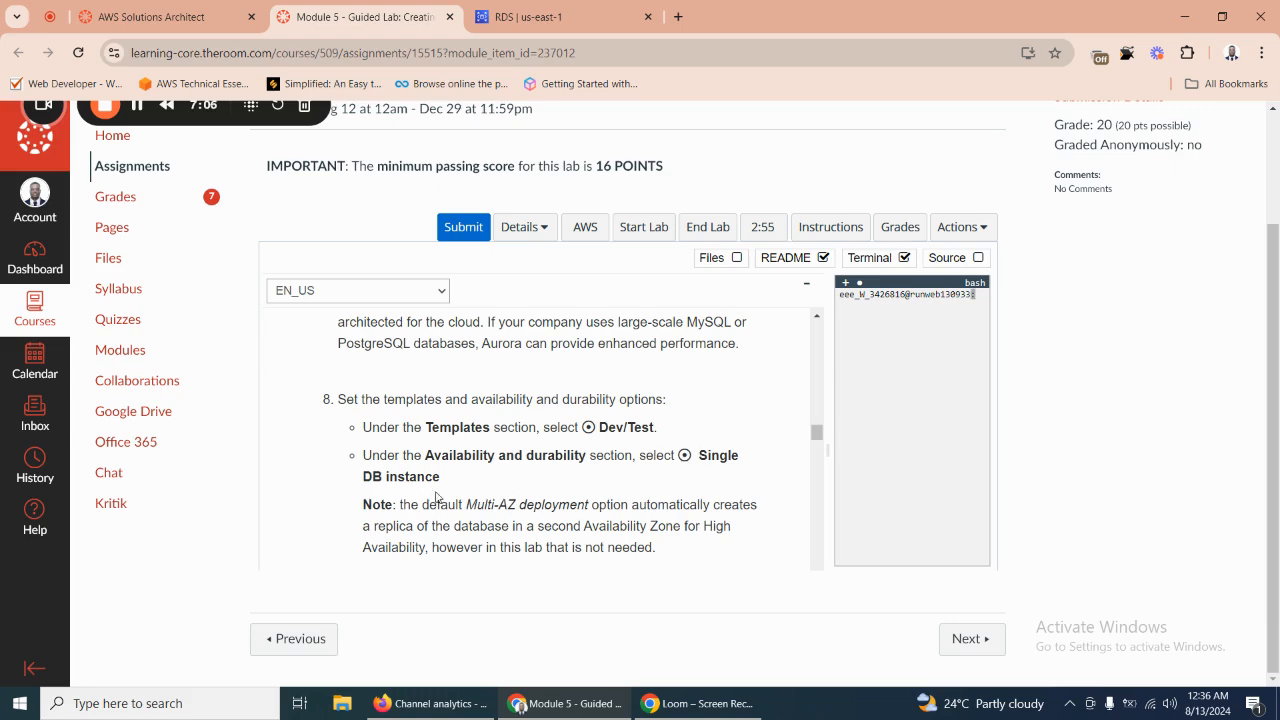
pyautogui.click(540, 17)
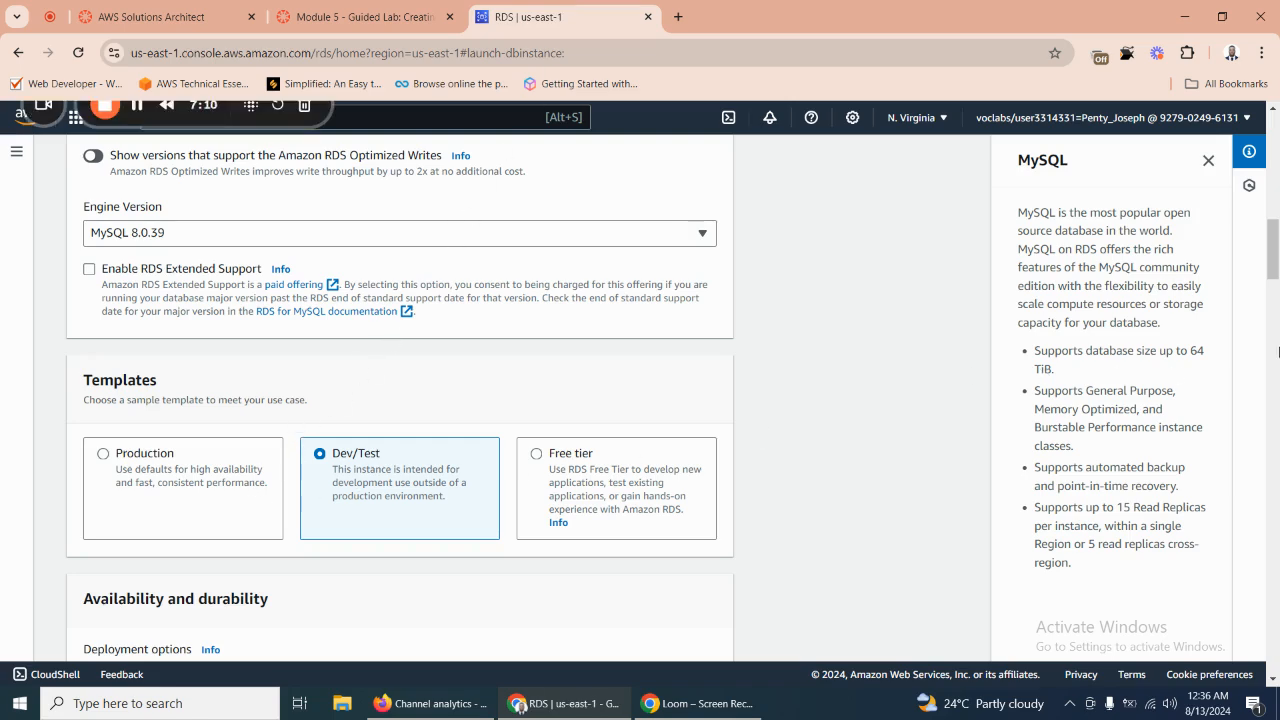
pyautogui.moveTo(1275, 262); pyautogui.dragTo(1274, 292)
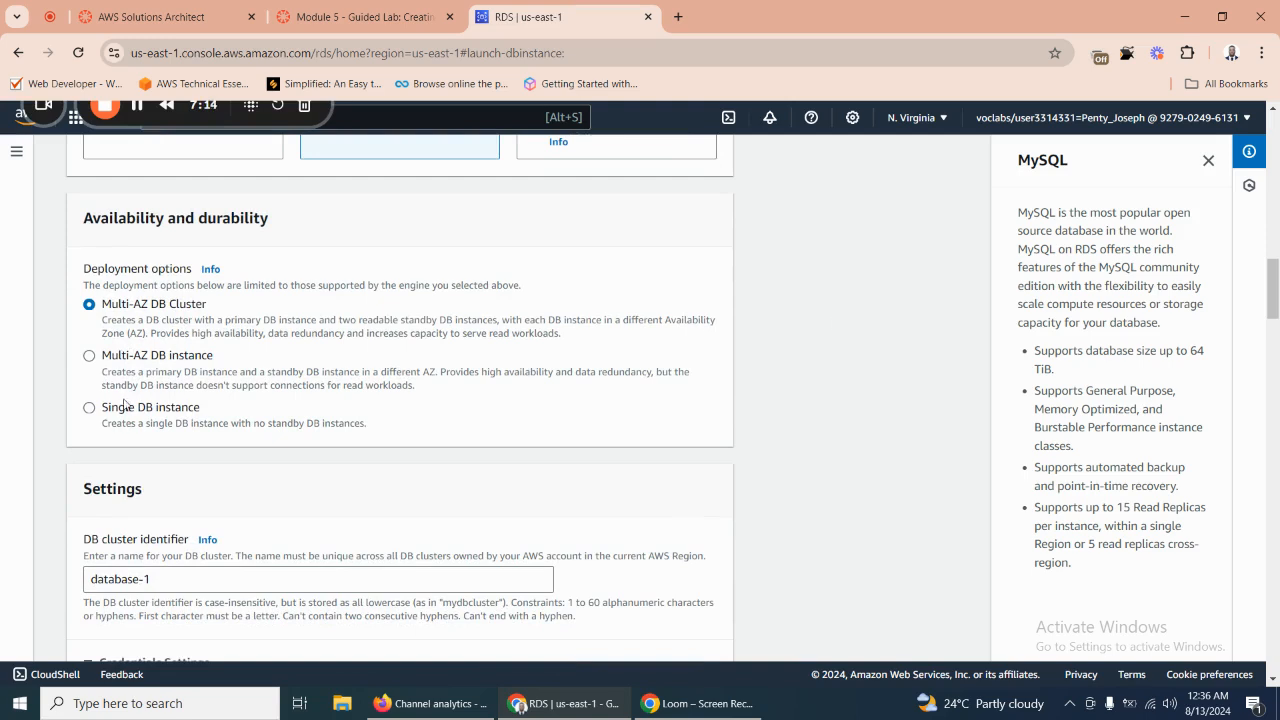
pyautogui.click(127, 420)
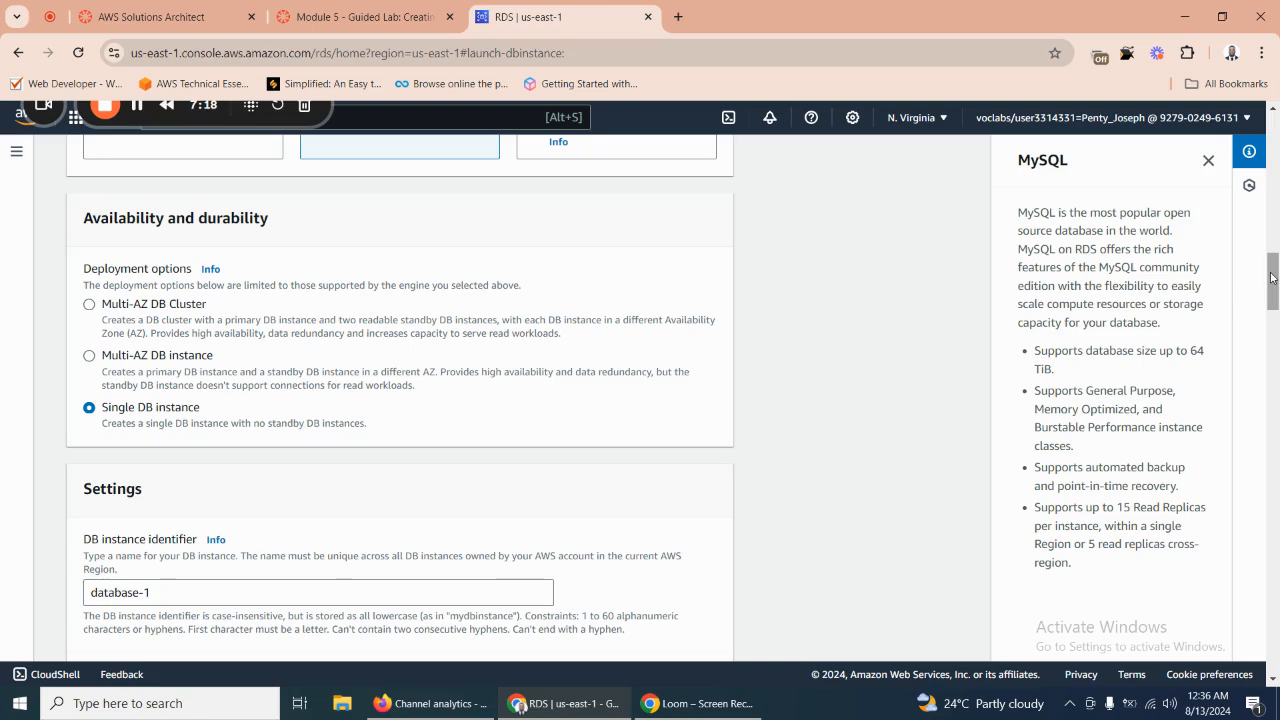
# Copy the DB instance identifier from the lab's Settings instructions and replace the default identifier with inventory-db.
pyautogui.moveTo(1275, 275); pyautogui.dragTo(1275, 305)
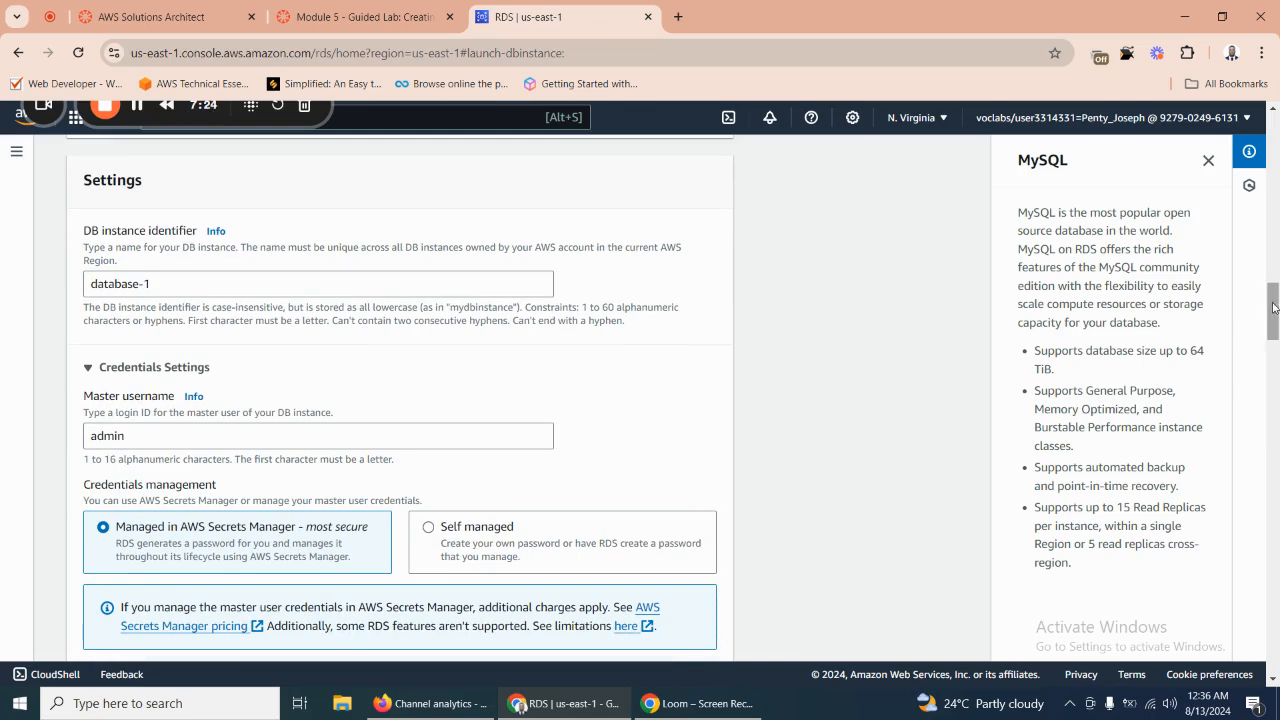
pyautogui.click(360, 17)
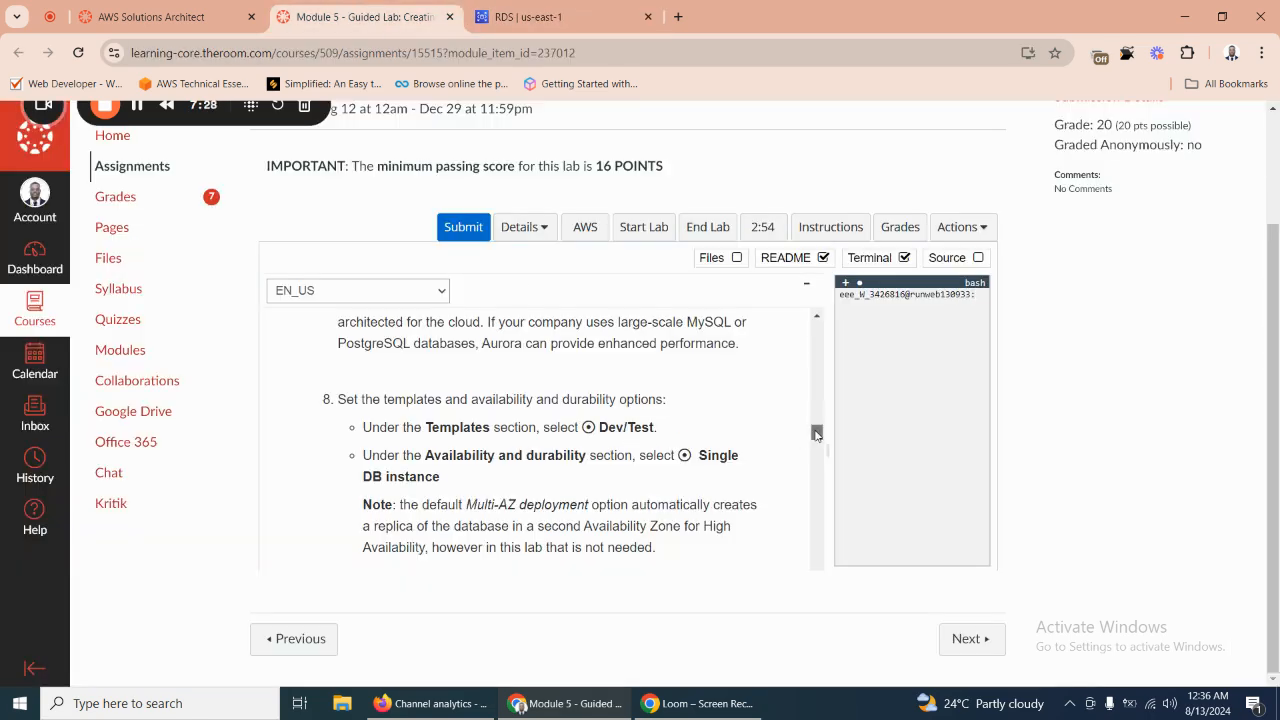
pyautogui.moveTo(816, 433); pyautogui.dragTo(815, 450)
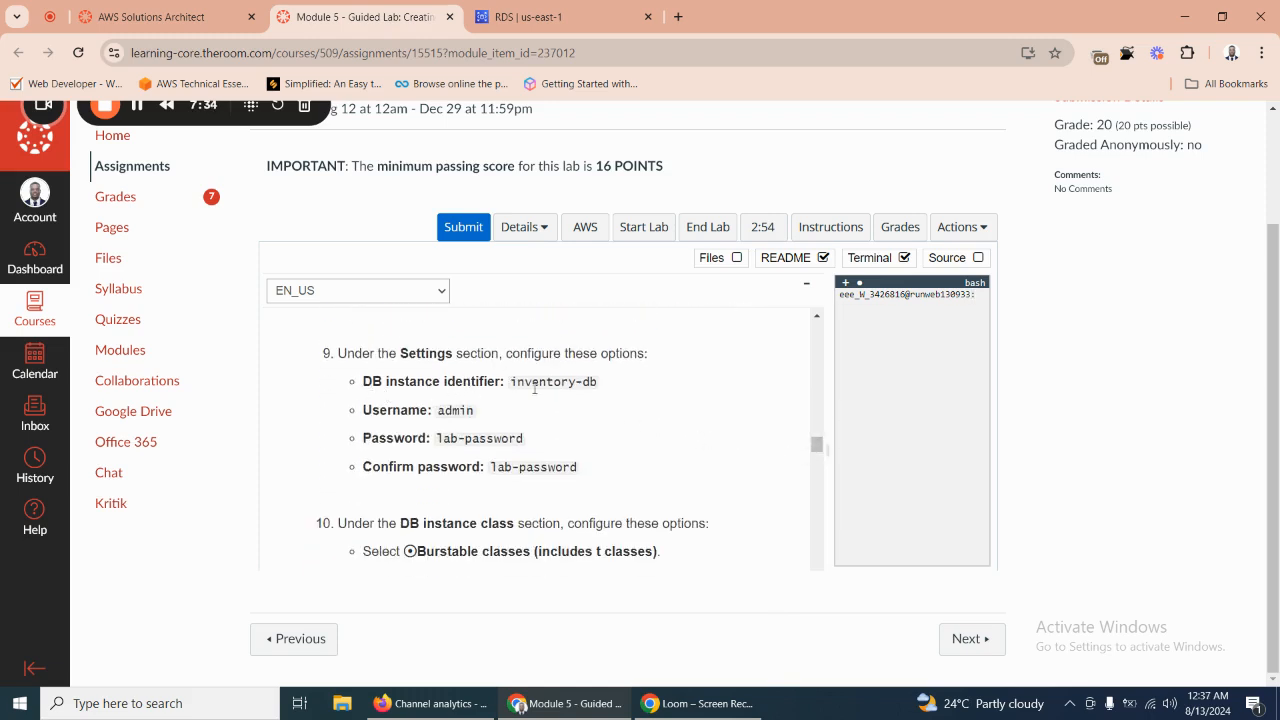
pyautogui.doubleClick(552, 385)
pyautogui.click(598, 385)
pyautogui.moveTo(598, 385); pyautogui.dragTo(511, 382)
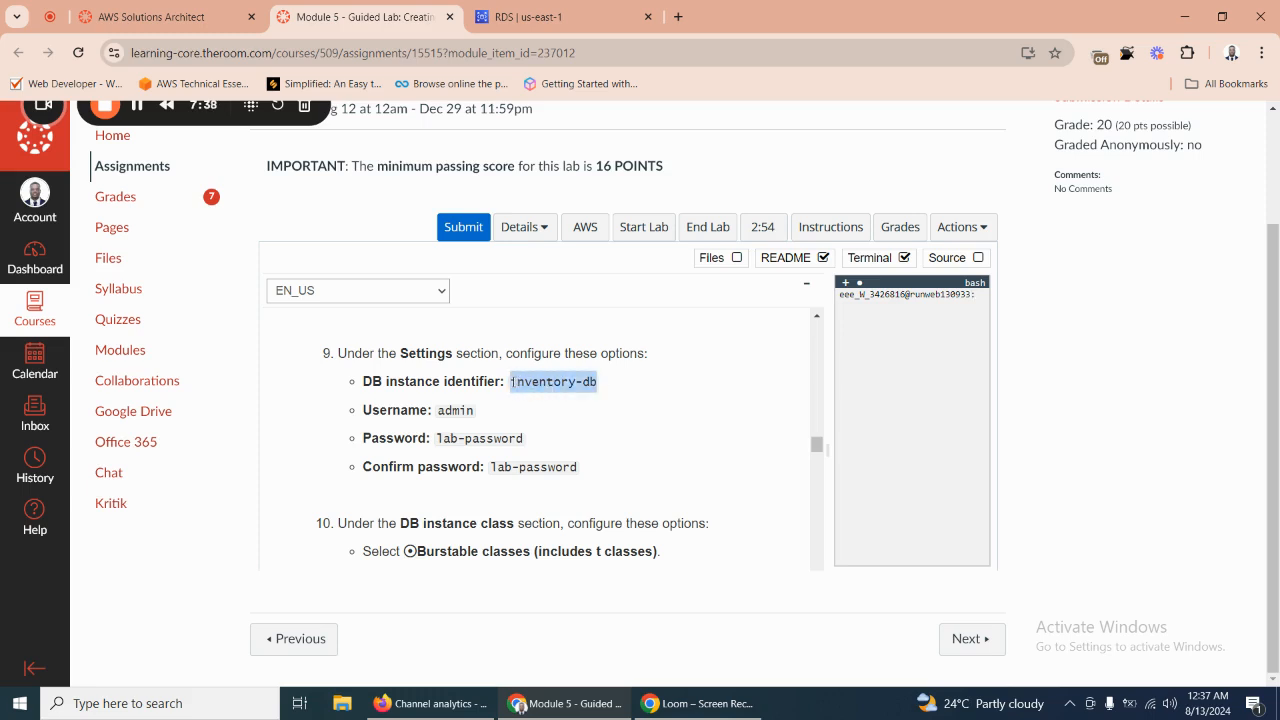
pyautogui.rightClick(511, 382)
pyautogui.click(535, 397)
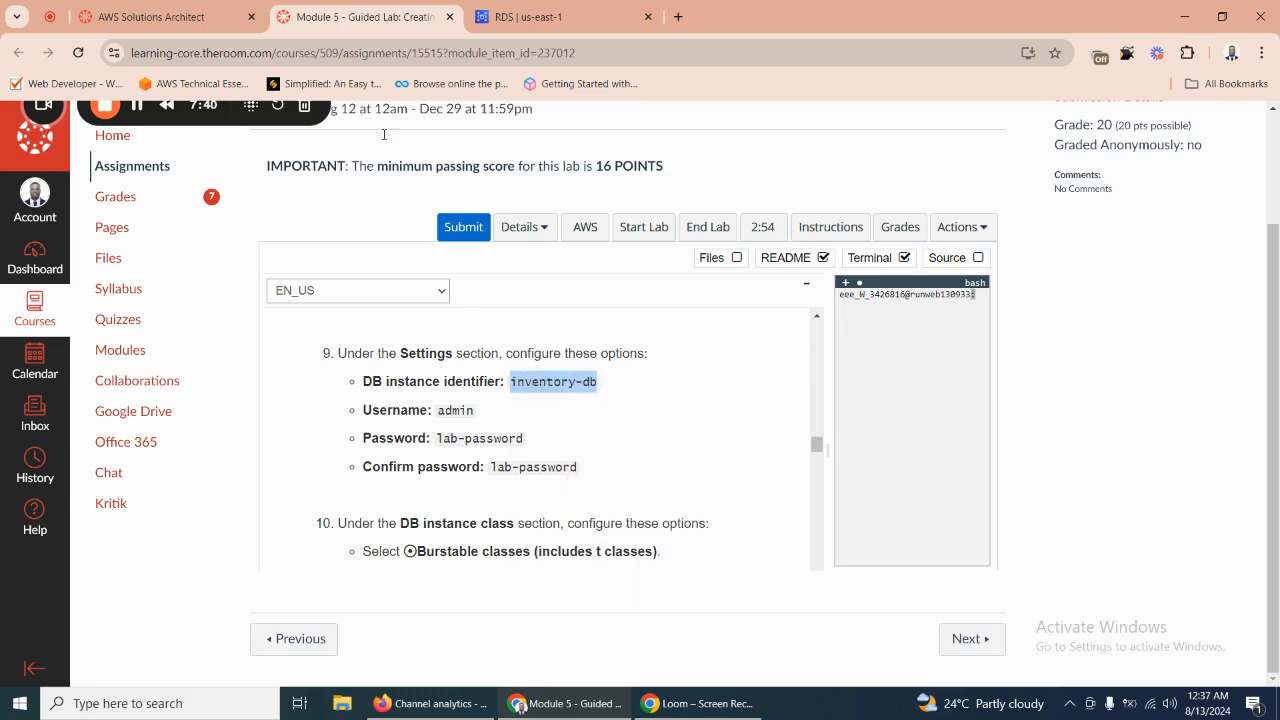
pyautogui.click(525, 20)
pyautogui.click(185, 290)
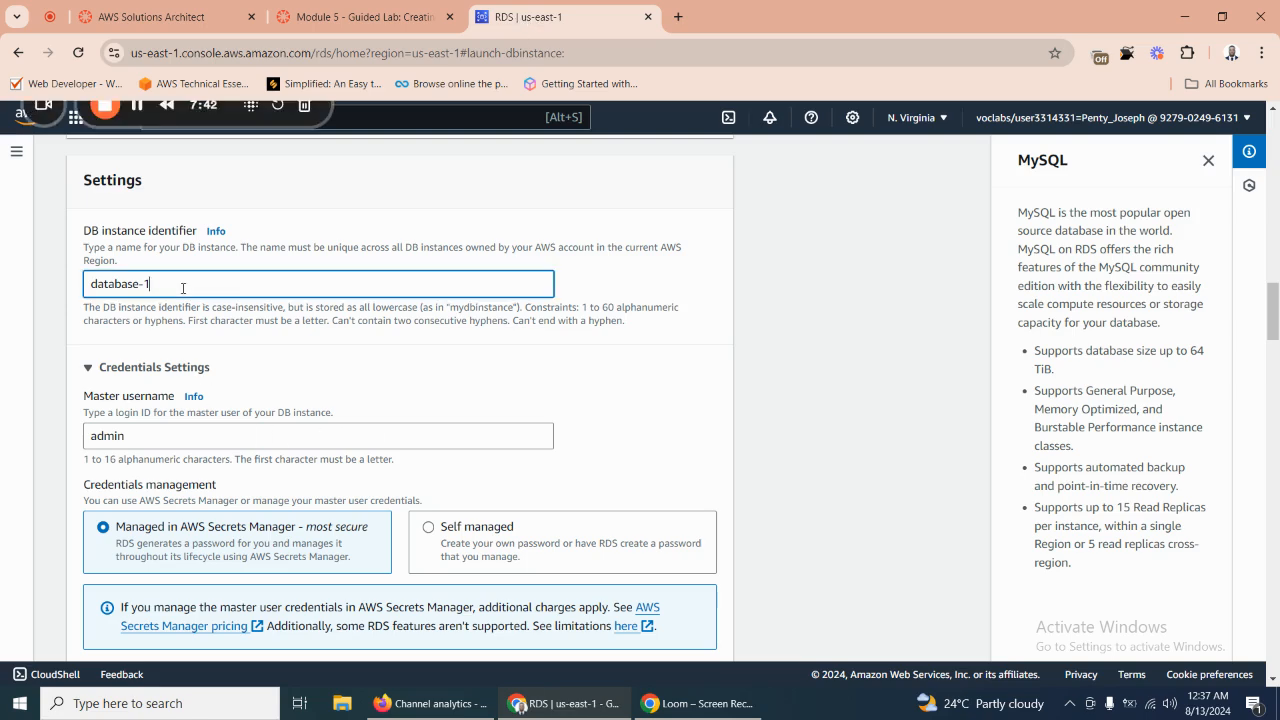
pyautogui.hotkey('ctrl', 'a')
pyautogui.hotkey('ctrl', 'v')
# Copy the password value from the Settings instructions of the guided lab and return to the database creation form.
pyautogui.click(365, 17)
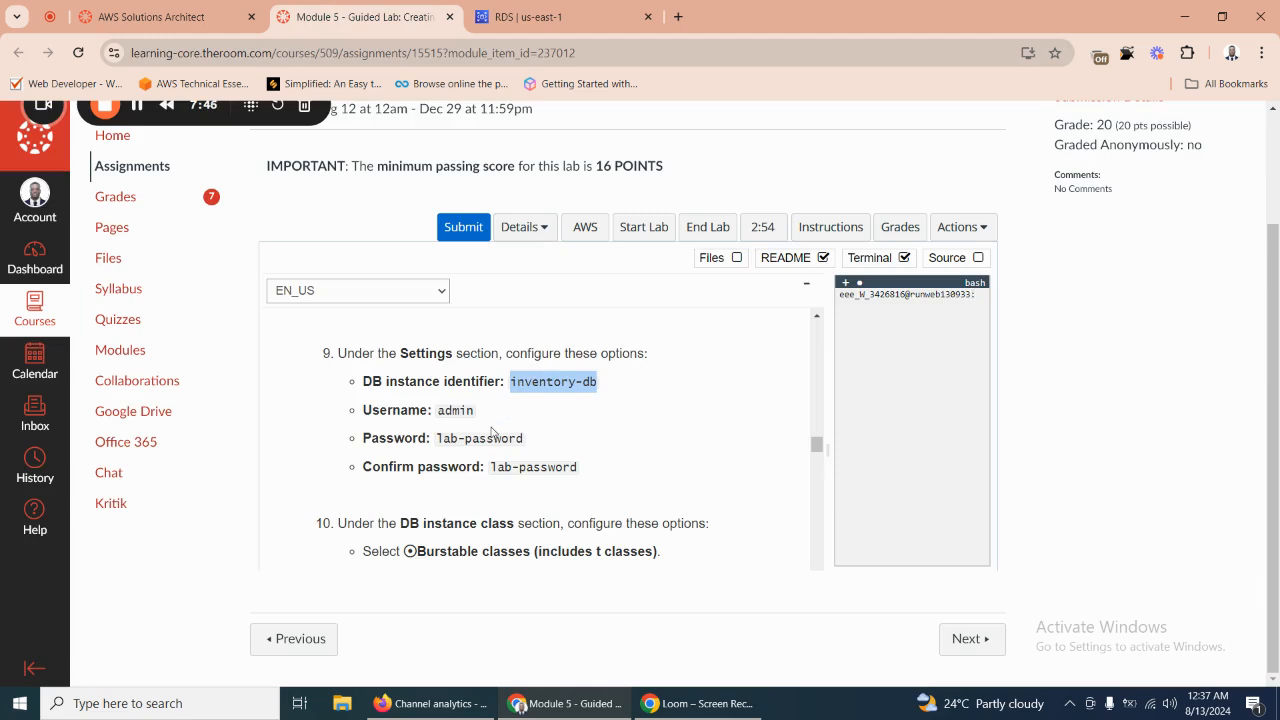
pyautogui.tripleClick(480, 438)
pyautogui.click(444, 441)
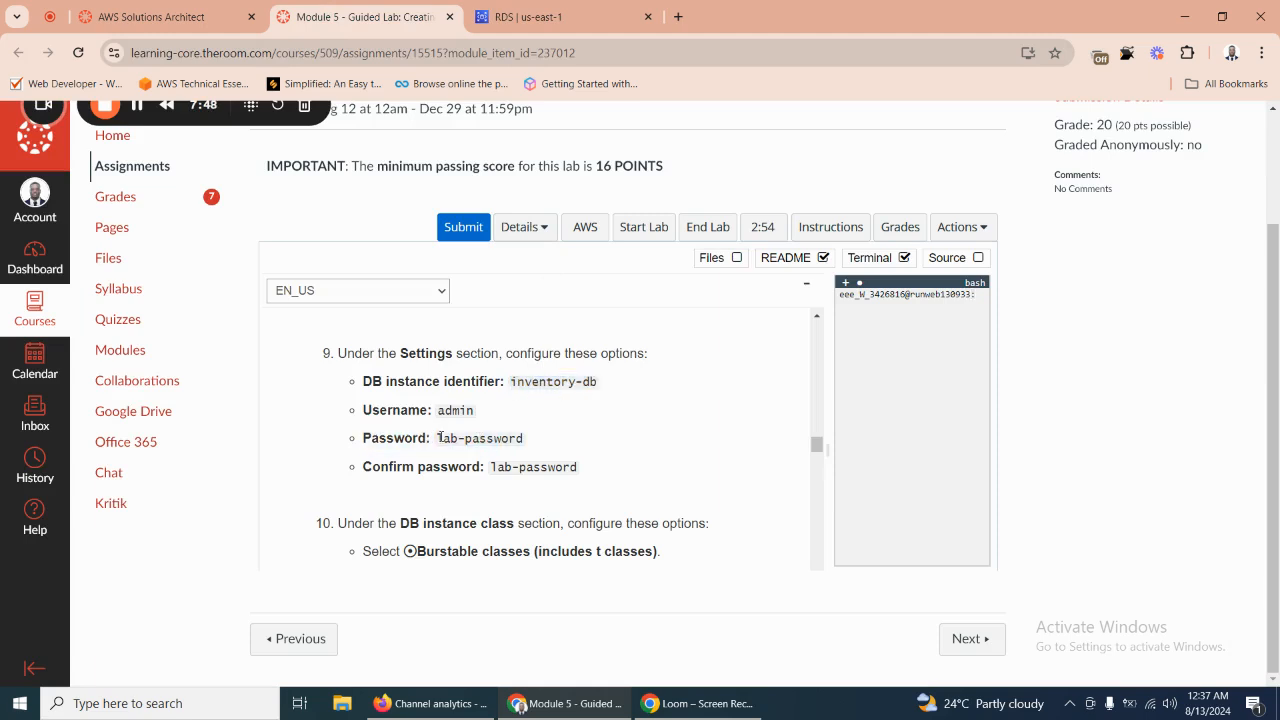
pyautogui.moveTo(438, 441); pyautogui.dragTo(549, 442)
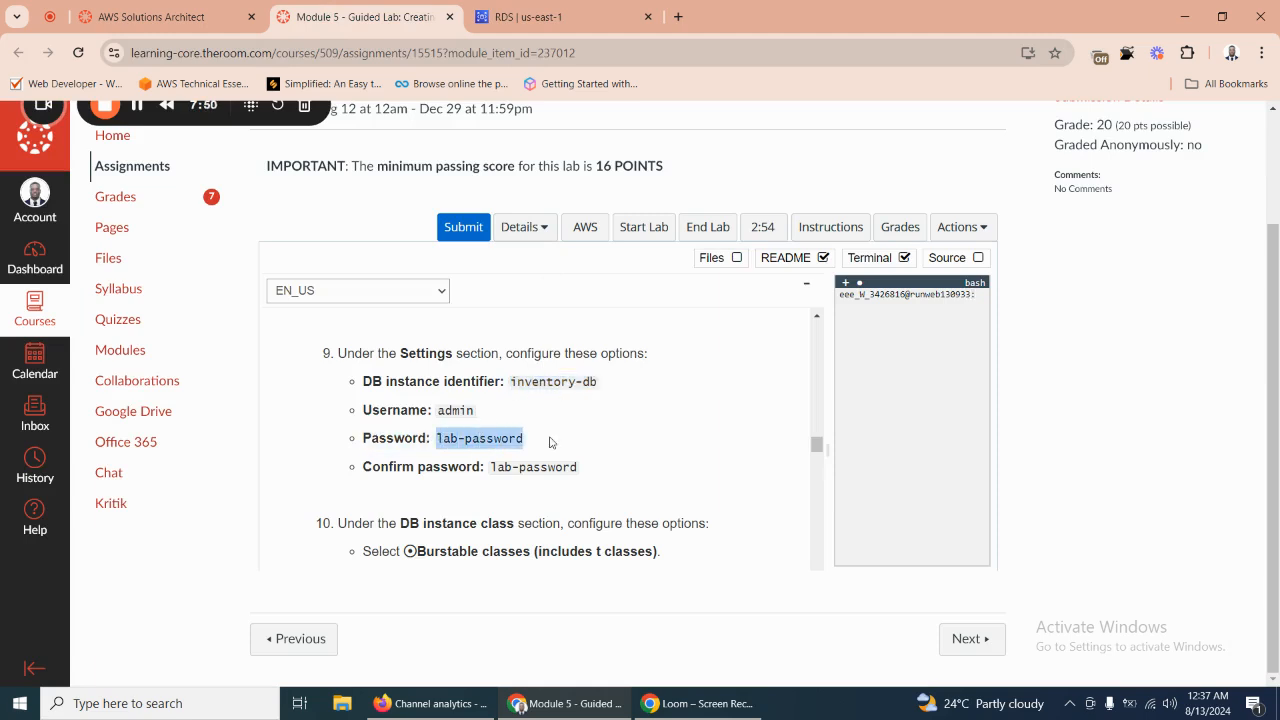
pyautogui.rightClick(517, 438)
pyautogui.click(540, 458)
pyautogui.click(515, 17)
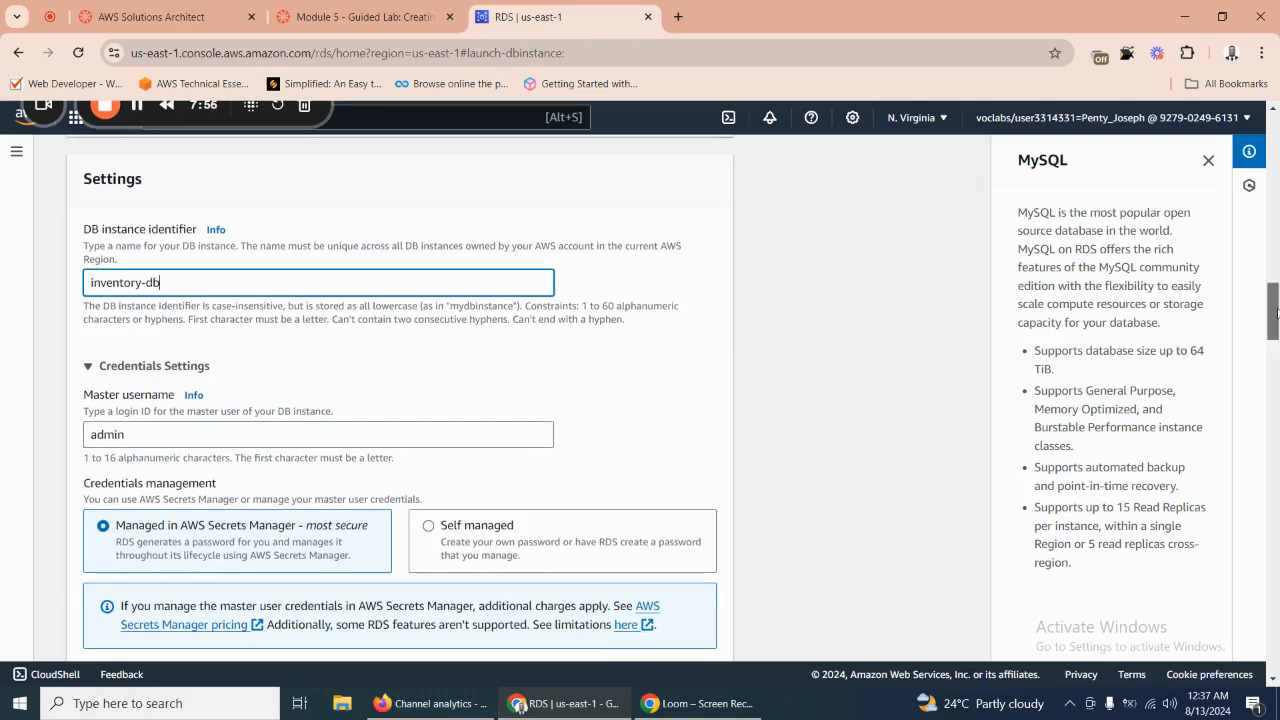
# Check the username in the lab's Settings instructions against the form's master username.
pyautogui.moveTo(1276, 318); pyautogui.dragTo(1276, 321)
pyautogui.click(343, 14)
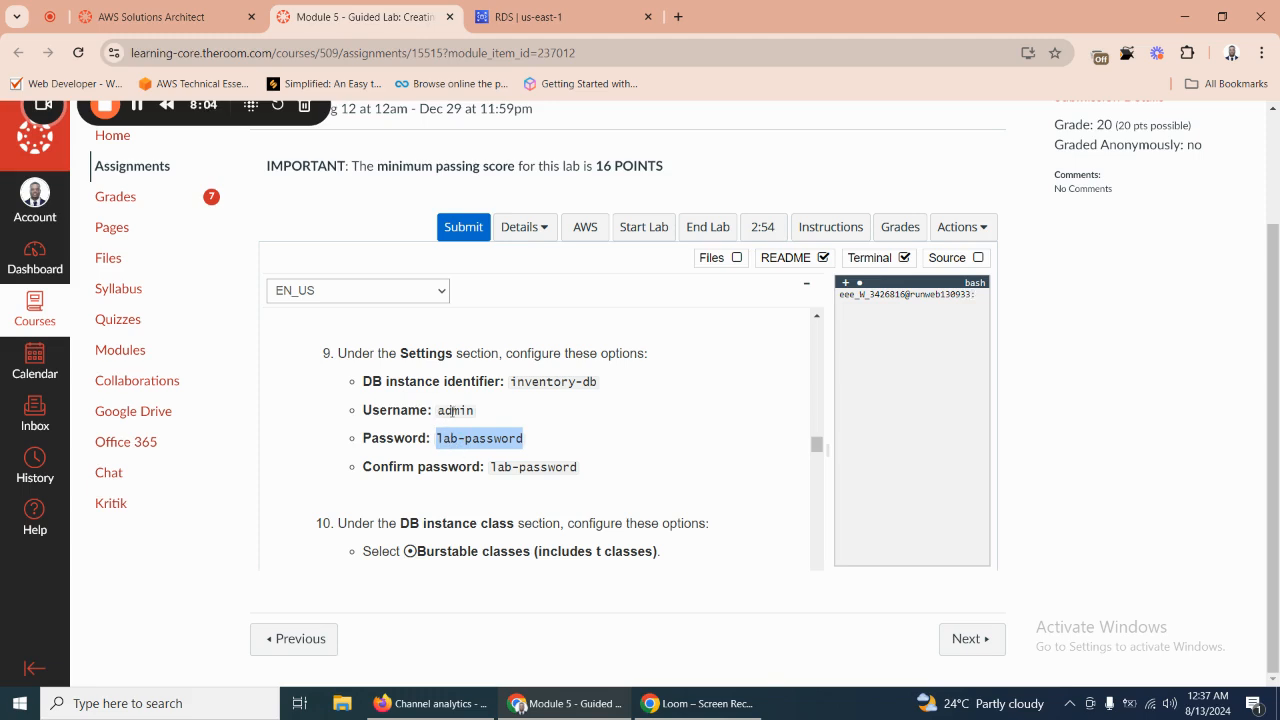
pyautogui.click(540, 17)
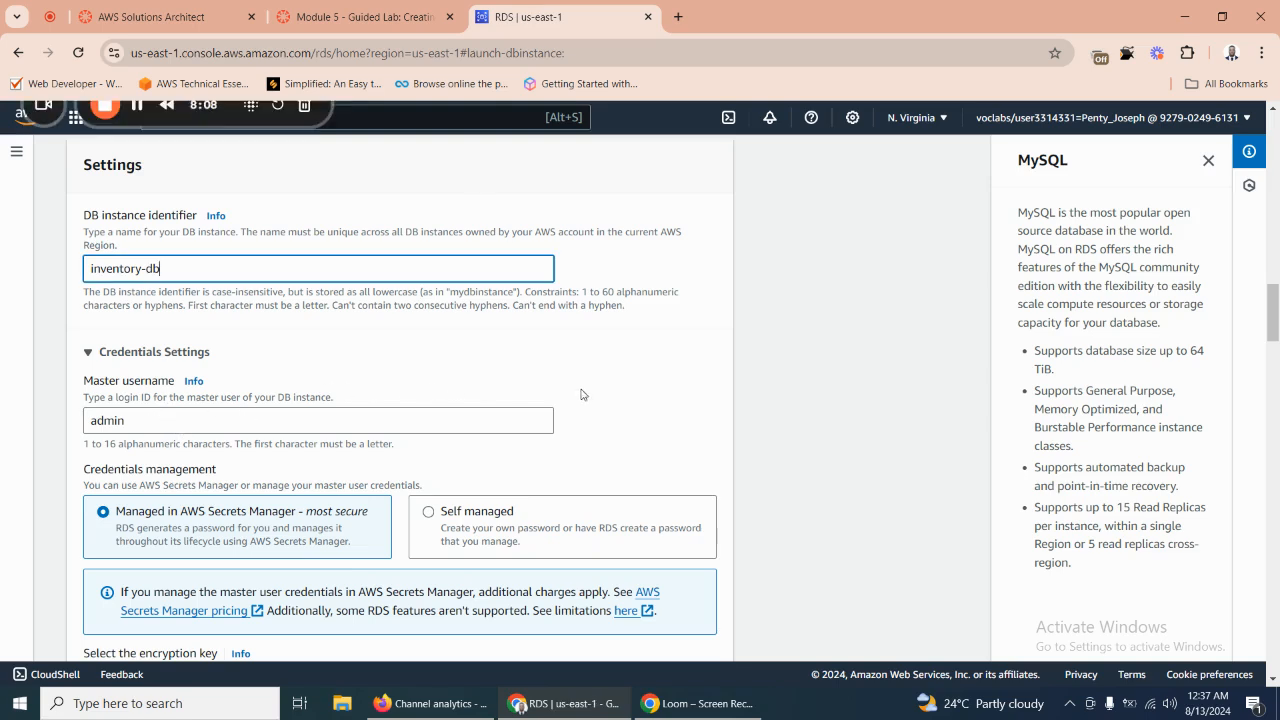
# Set credentials management to Self managed and replace the prefilled master password with the copied lab password.
pyautogui.scroll(-3, 1277, 300)
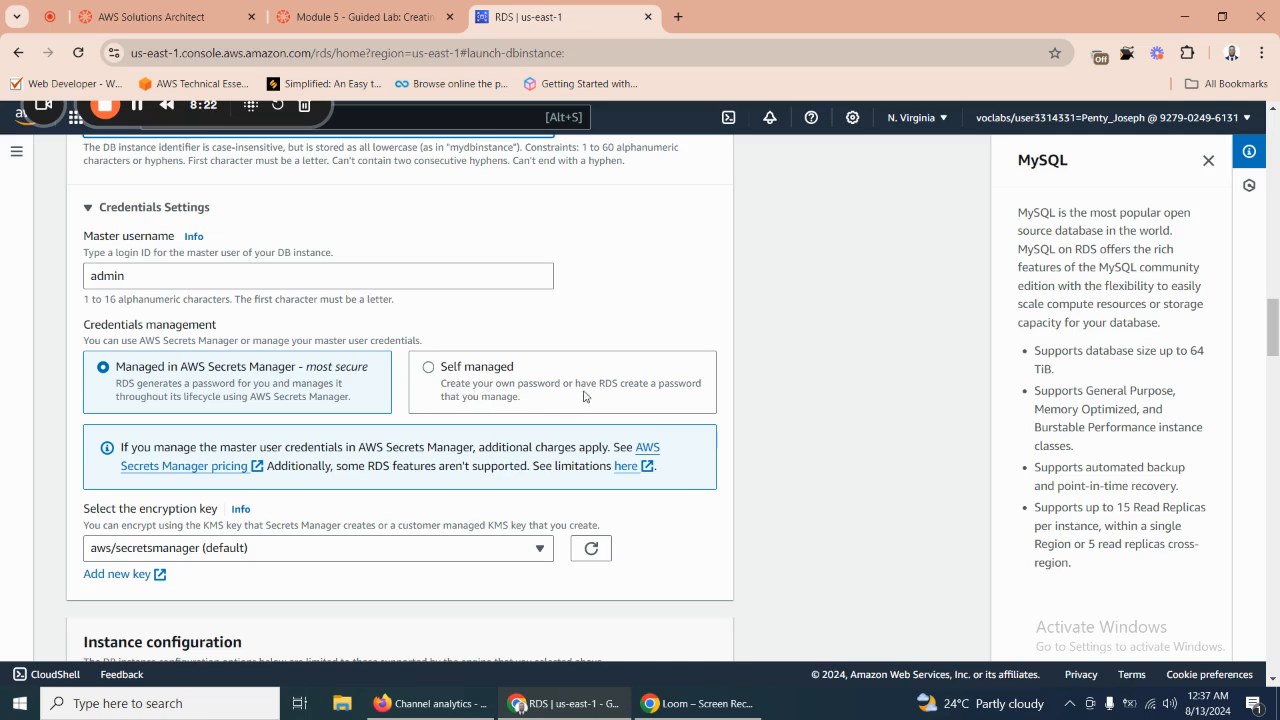
pyautogui.click(433, 368)
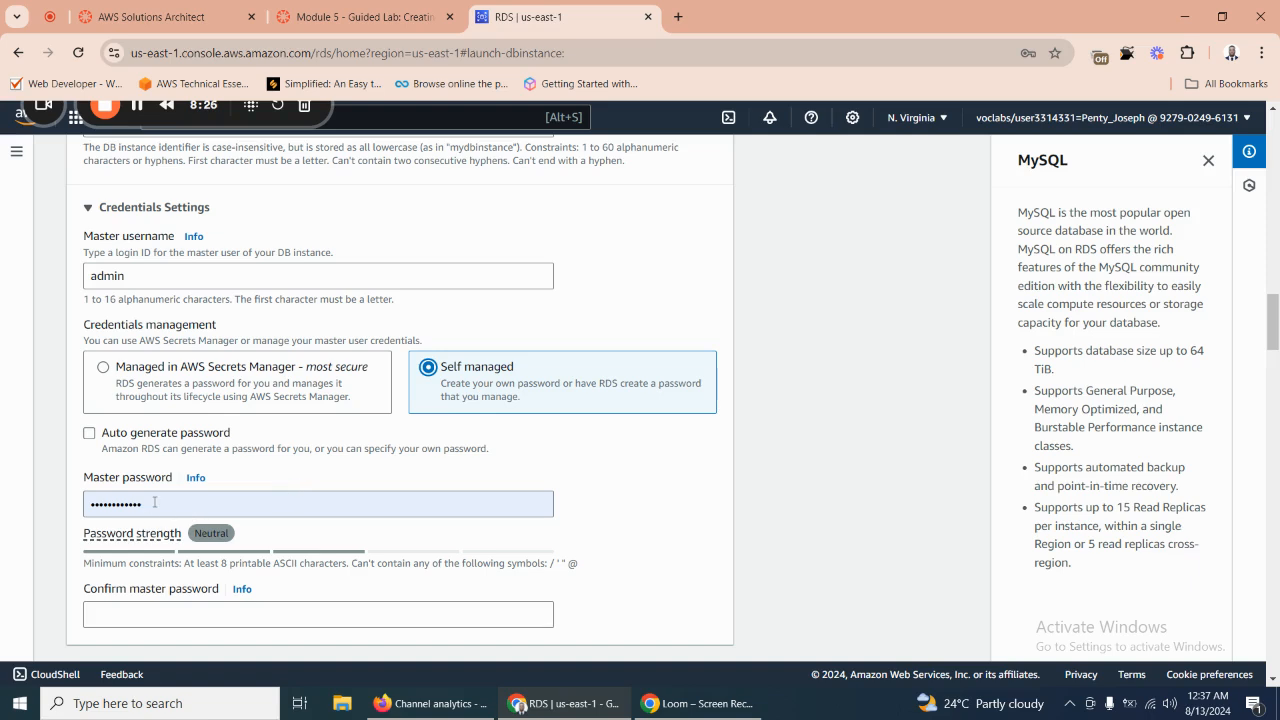
pyautogui.doubleClick(155, 502)
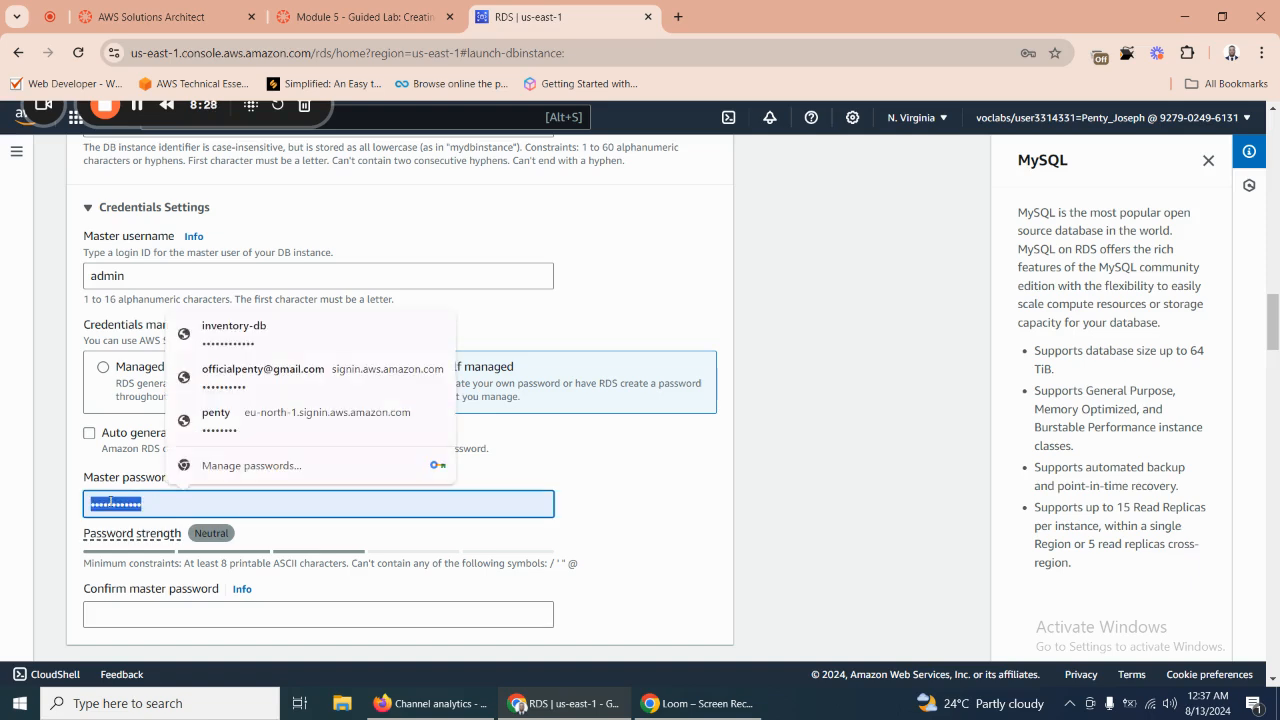
pyautogui.rightClick(110, 502)
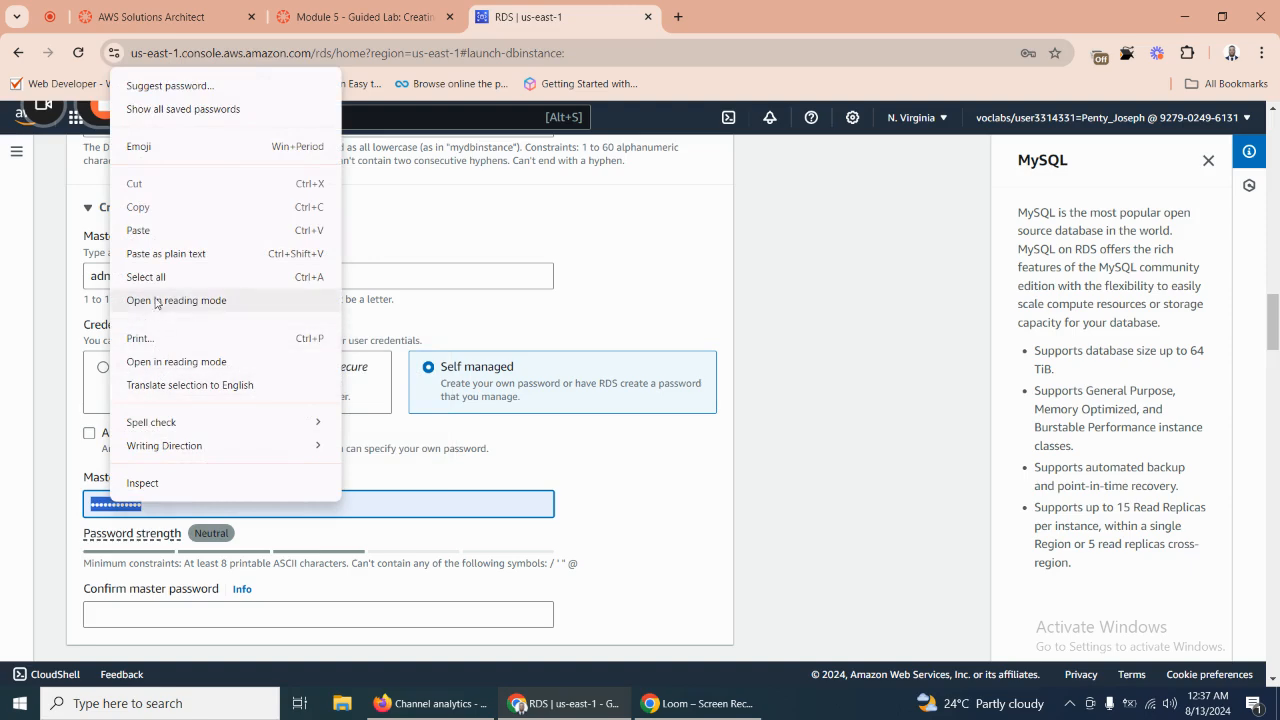
pyautogui.click(140, 231)
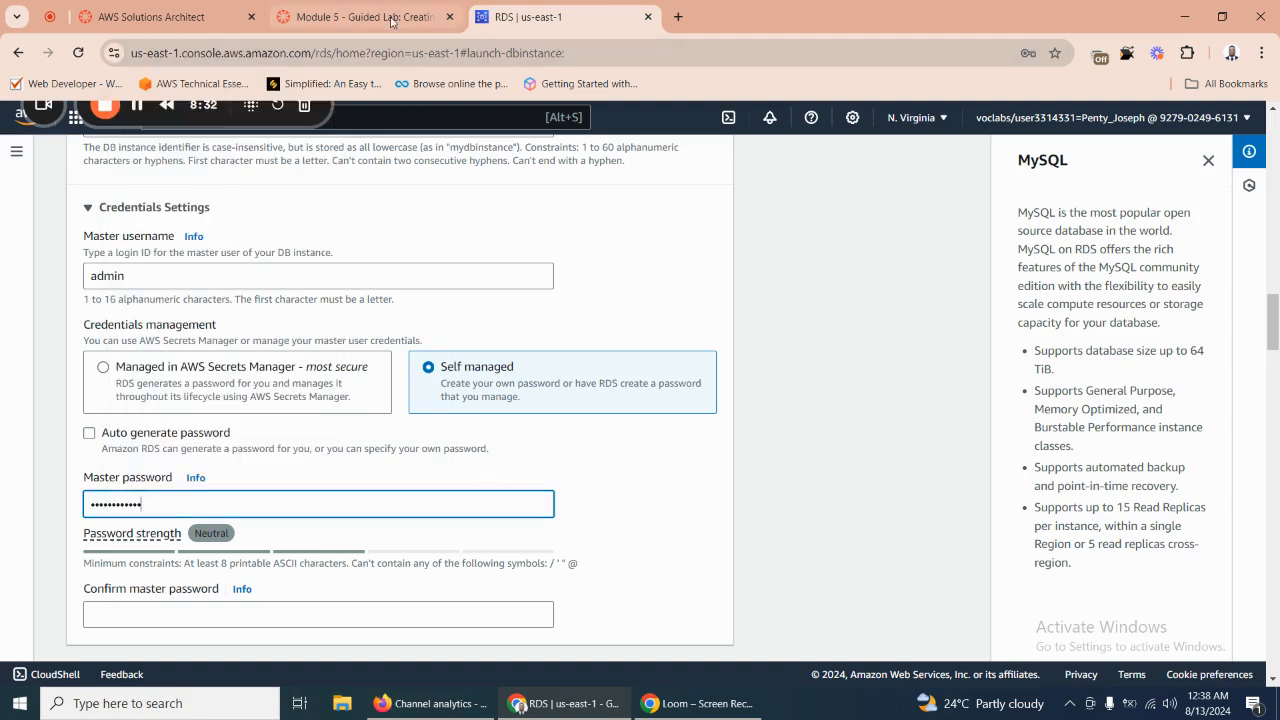
# Copy the password from the lab's Settings instructions again and re-enter it as the master password.
pyautogui.click(392, 20)
pyautogui.click(465, 441)
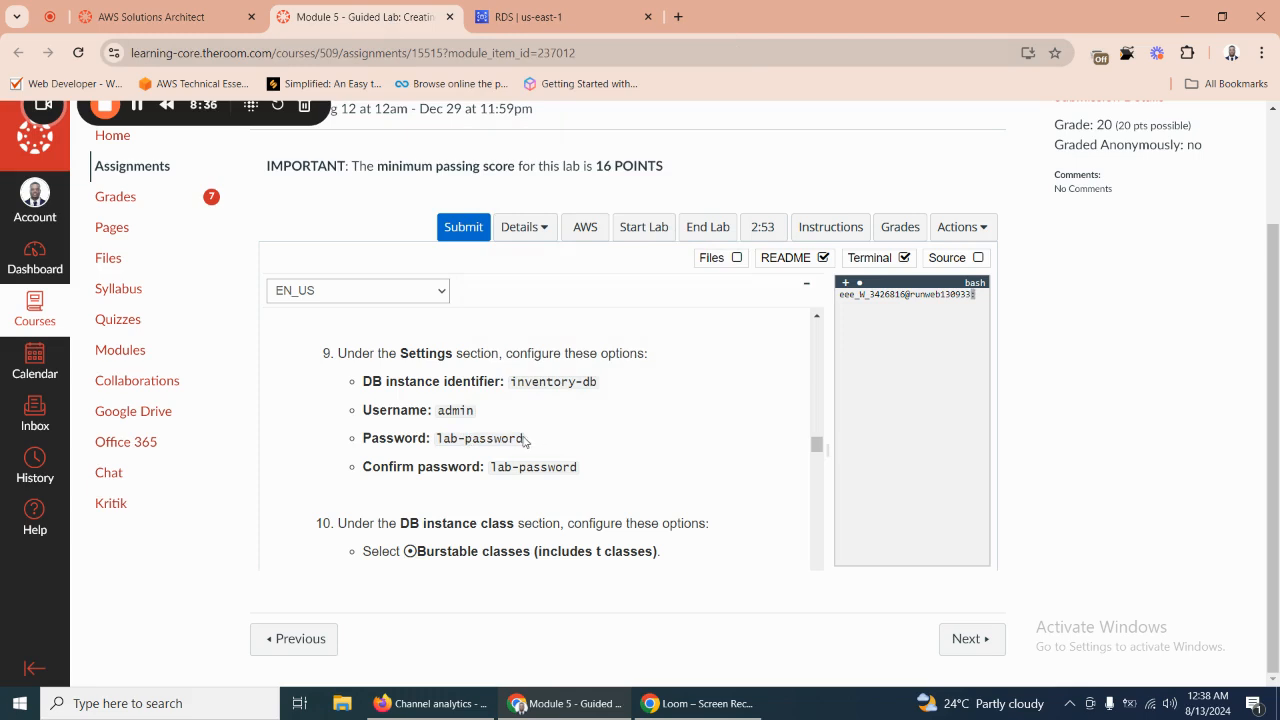
pyautogui.moveTo(523, 441); pyautogui.dragTo(434, 441)
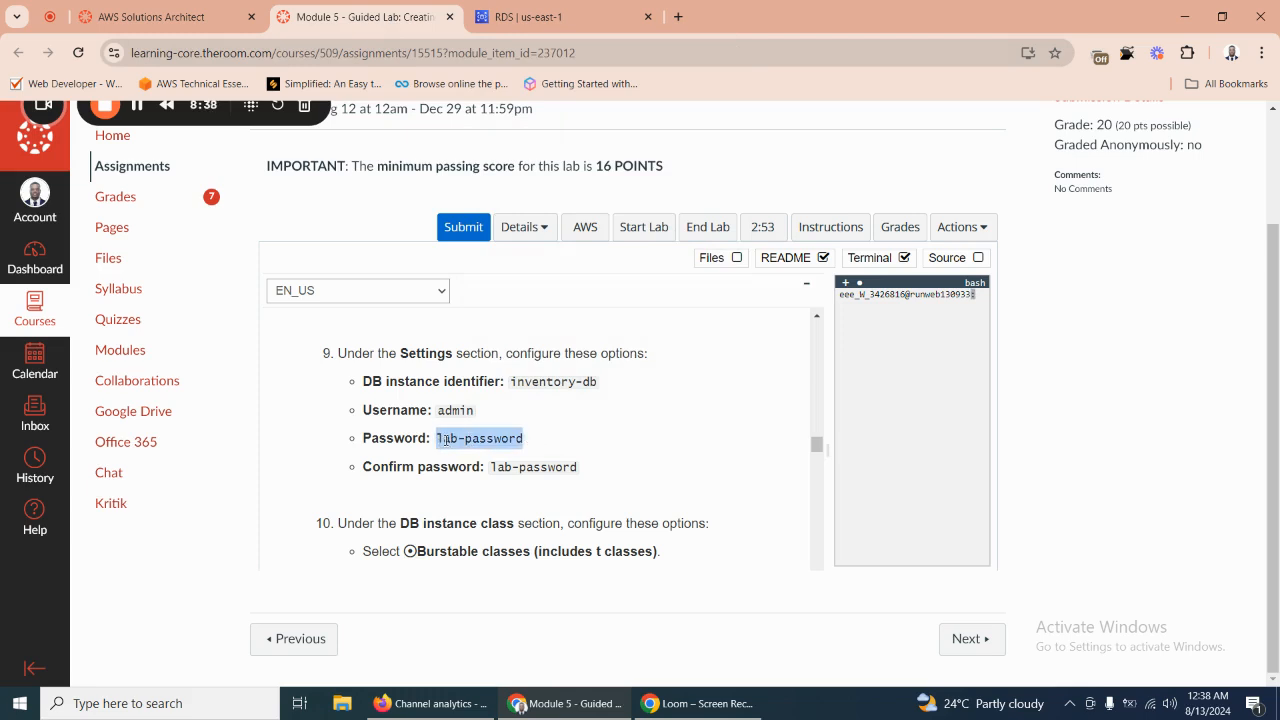
pyautogui.rightClick(446, 440)
pyautogui.click(493, 462)
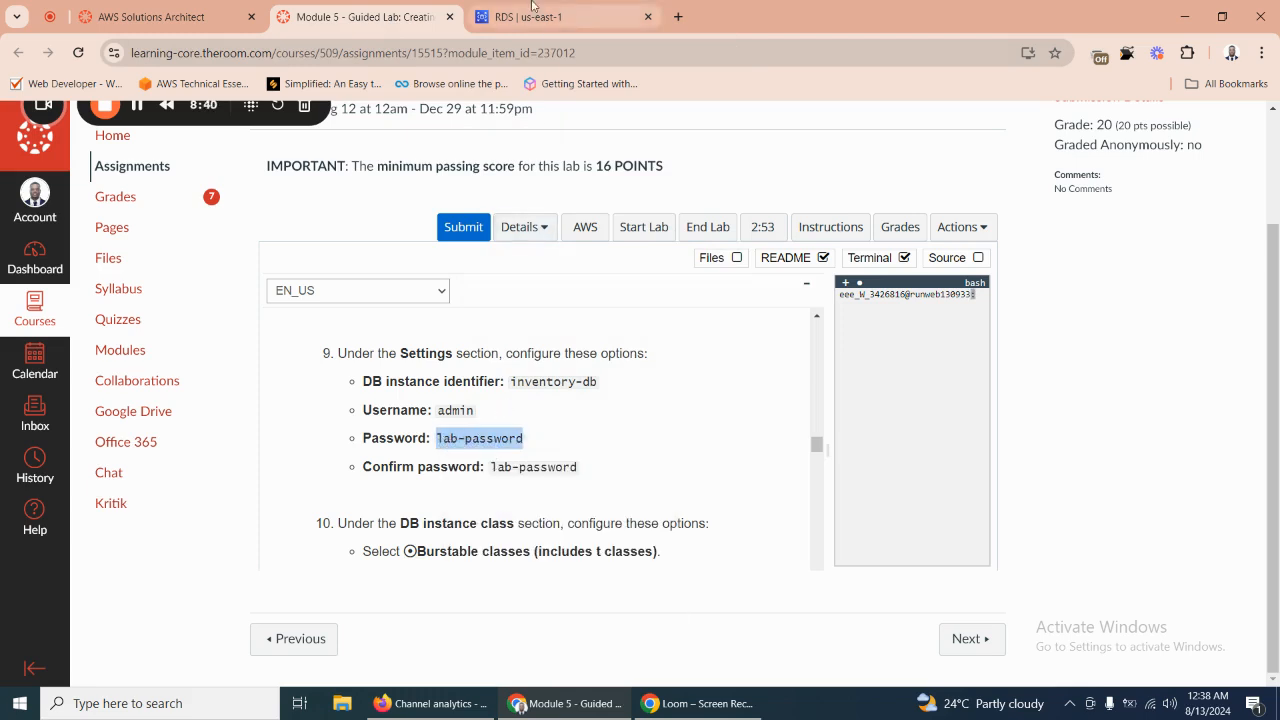
pyautogui.click(533, 12)
pyautogui.doubleClick(148, 505)
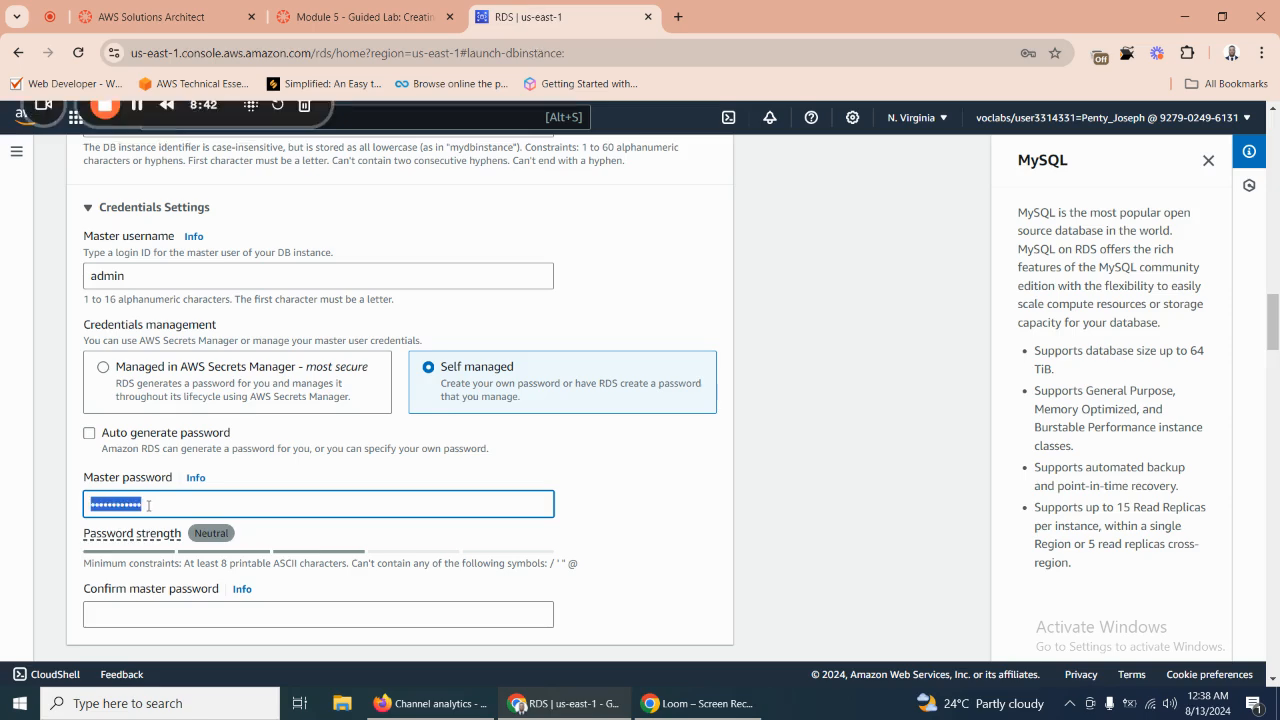
pyautogui.rightClick(148, 505)
pyautogui.click(185, 232)
# Fill in the master password confirmation with the same copied password.
pyautogui.scroll(-2, 229, 369)
pyautogui.click(126, 453)
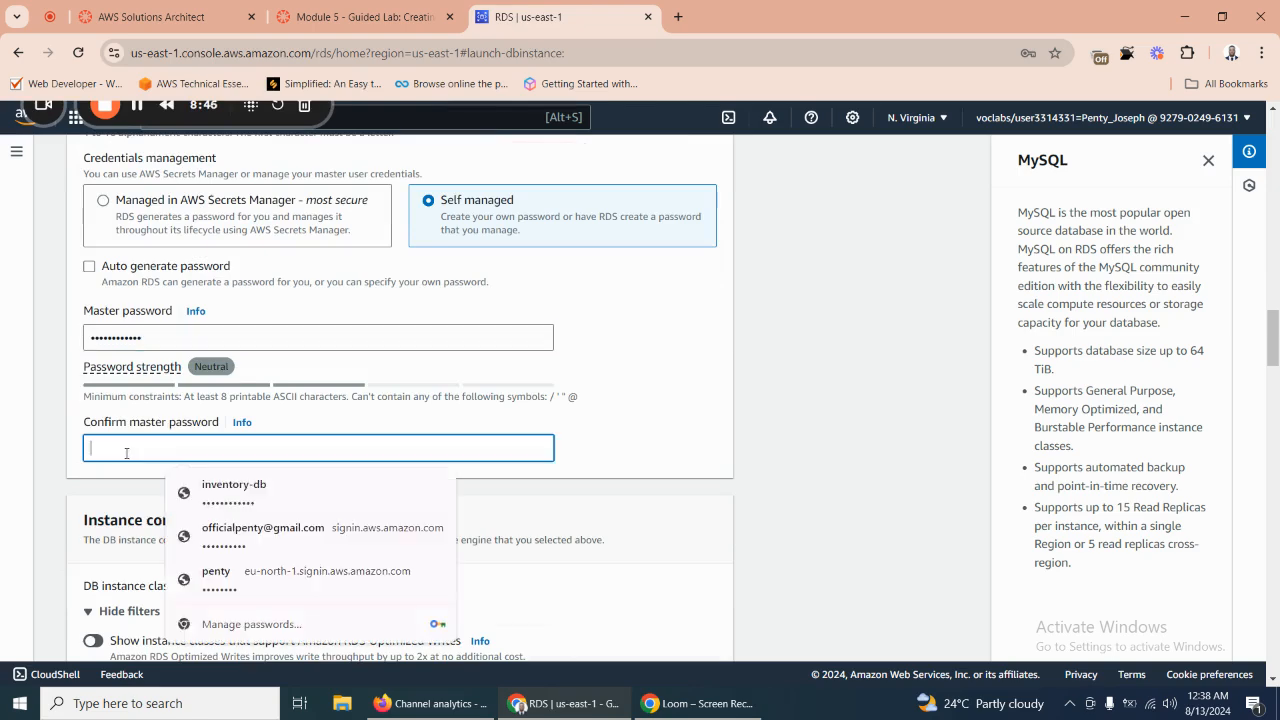
pyautogui.rightClick(126, 453)
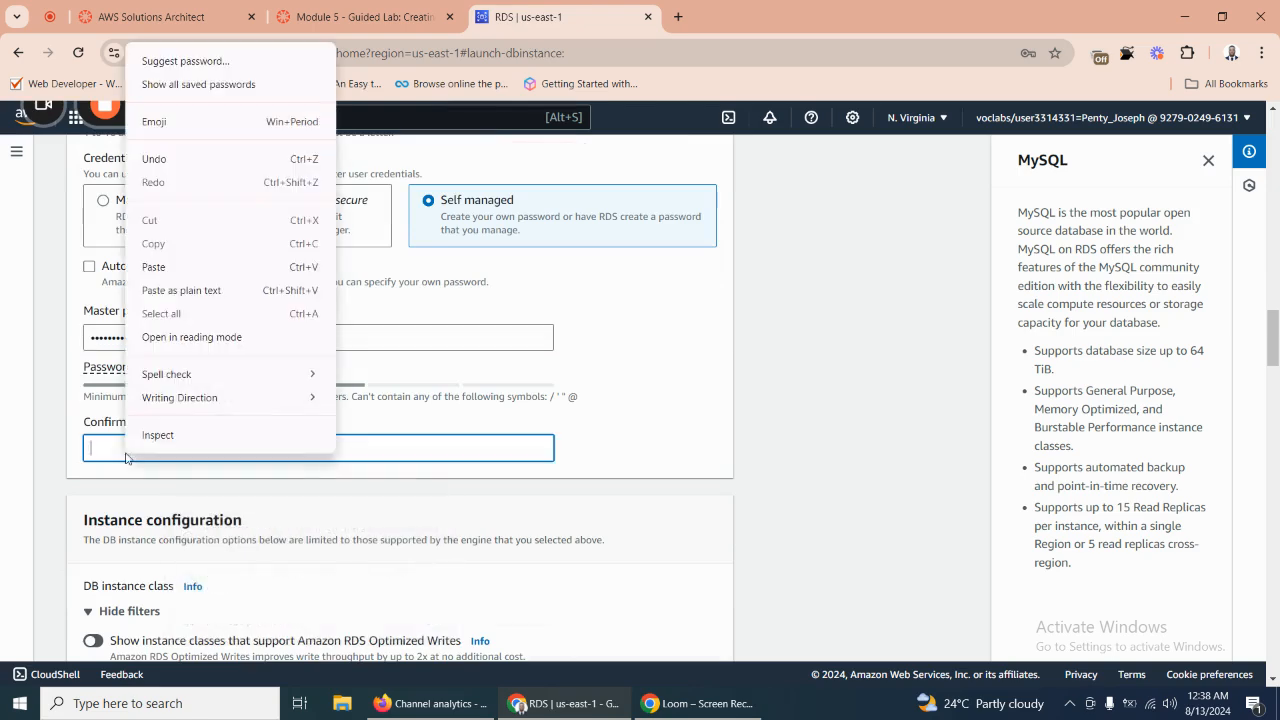
pyautogui.click(176, 267)
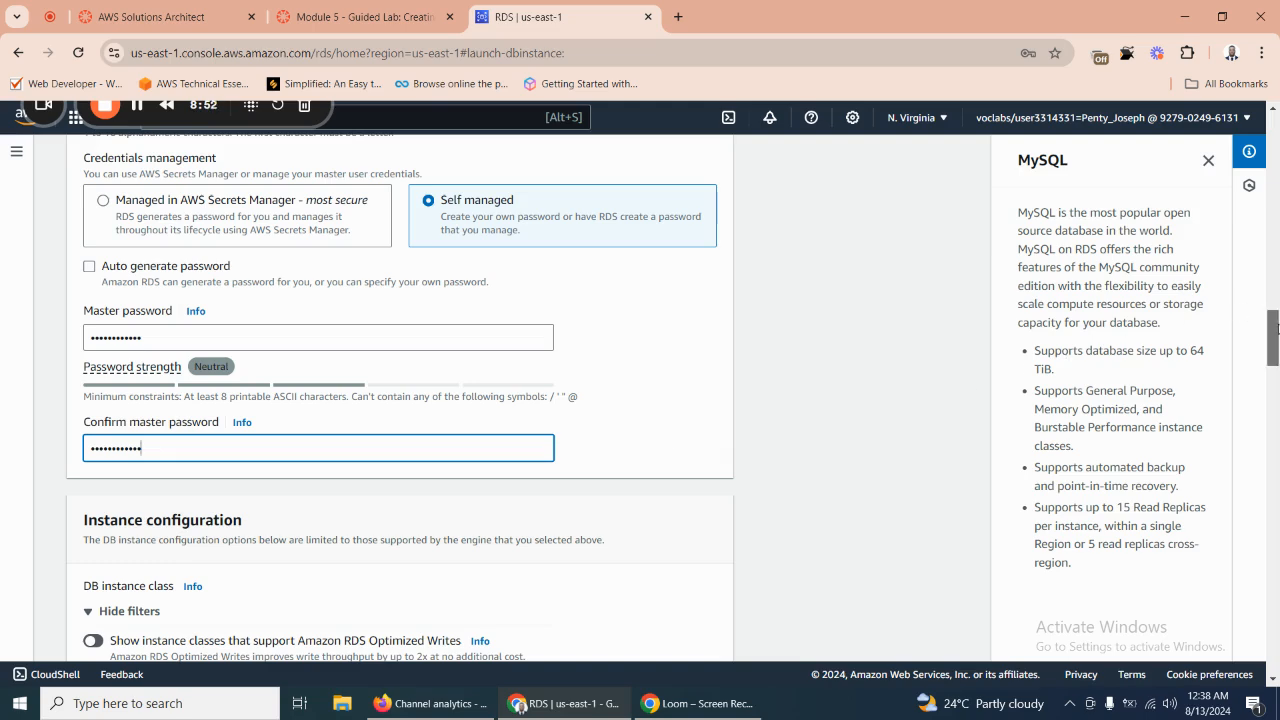
# Choose Burstable classes (includes t classes) as the DB instance class in the instance configuration.
pyautogui.moveTo(1276, 328); pyautogui.dragTo(1276, 360)
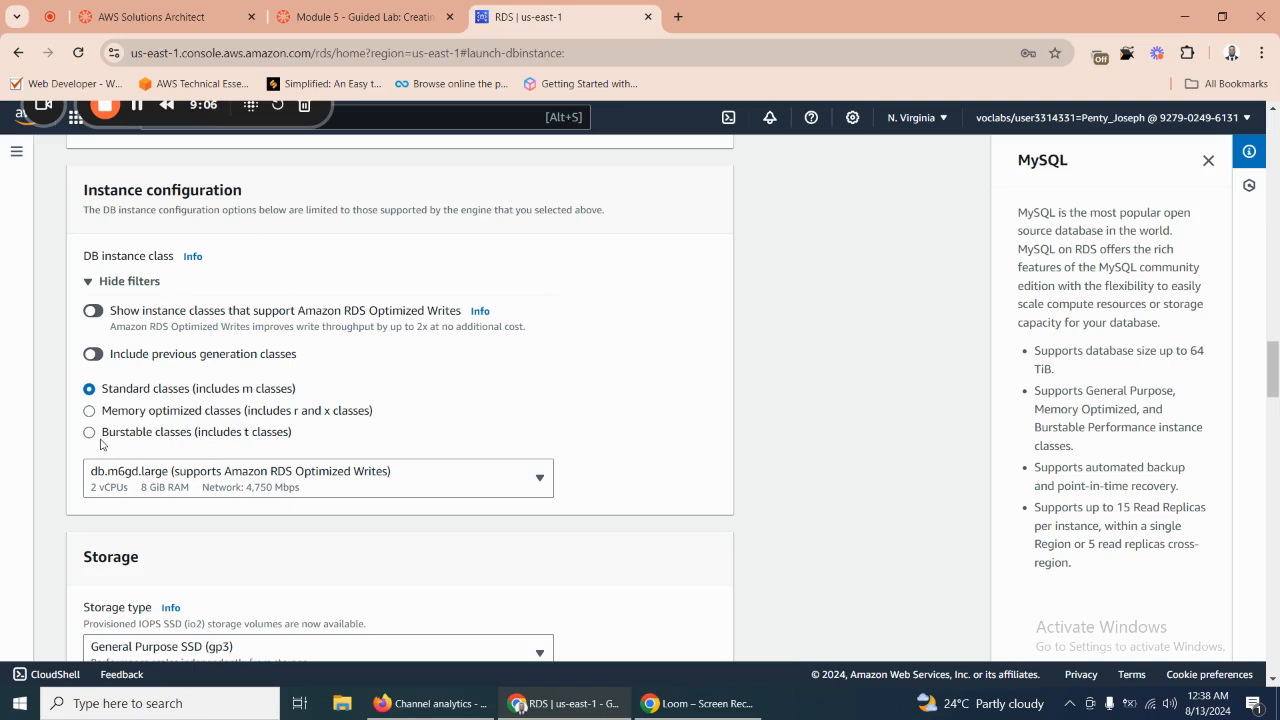
pyautogui.click(90, 432)
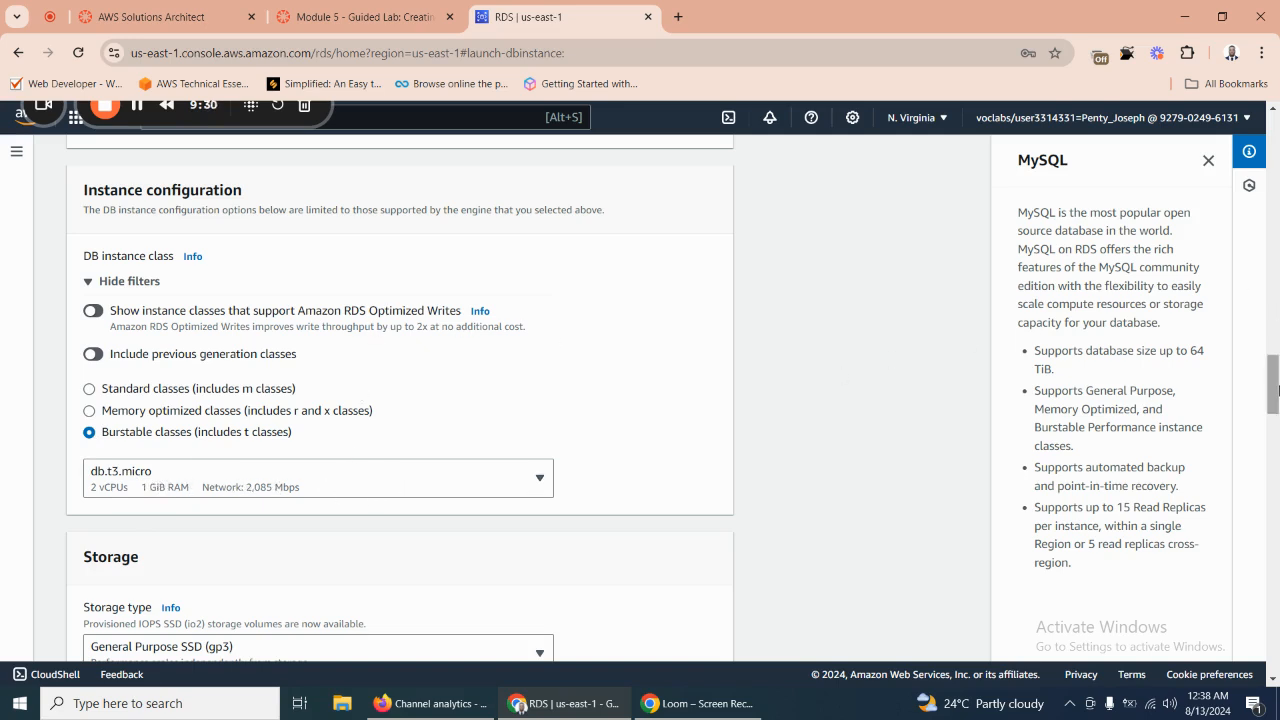
# Look at the storage type setting and read the lab's DB instance class and Connectivity instructions.
pyautogui.moveTo(1274, 377); pyautogui.dragTo(1276, 409)
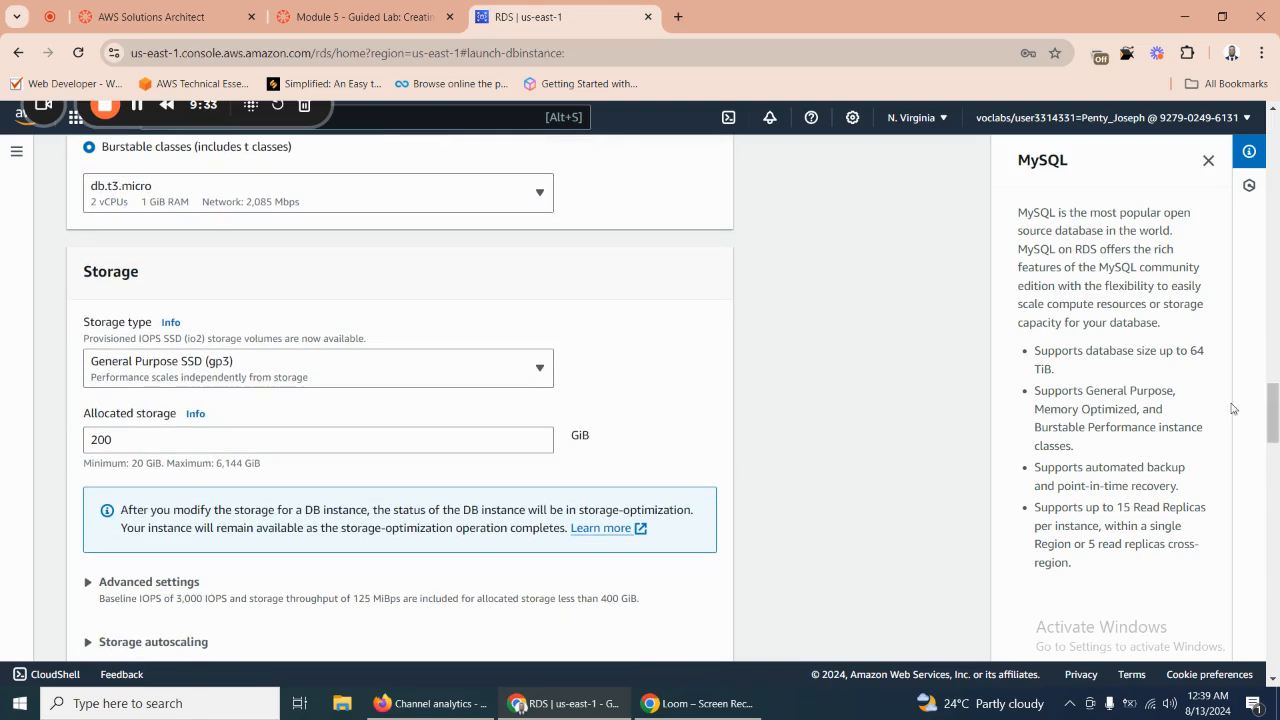
pyautogui.click(325, 382)
pyautogui.click(325, 380)
pyautogui.click(383, 20)
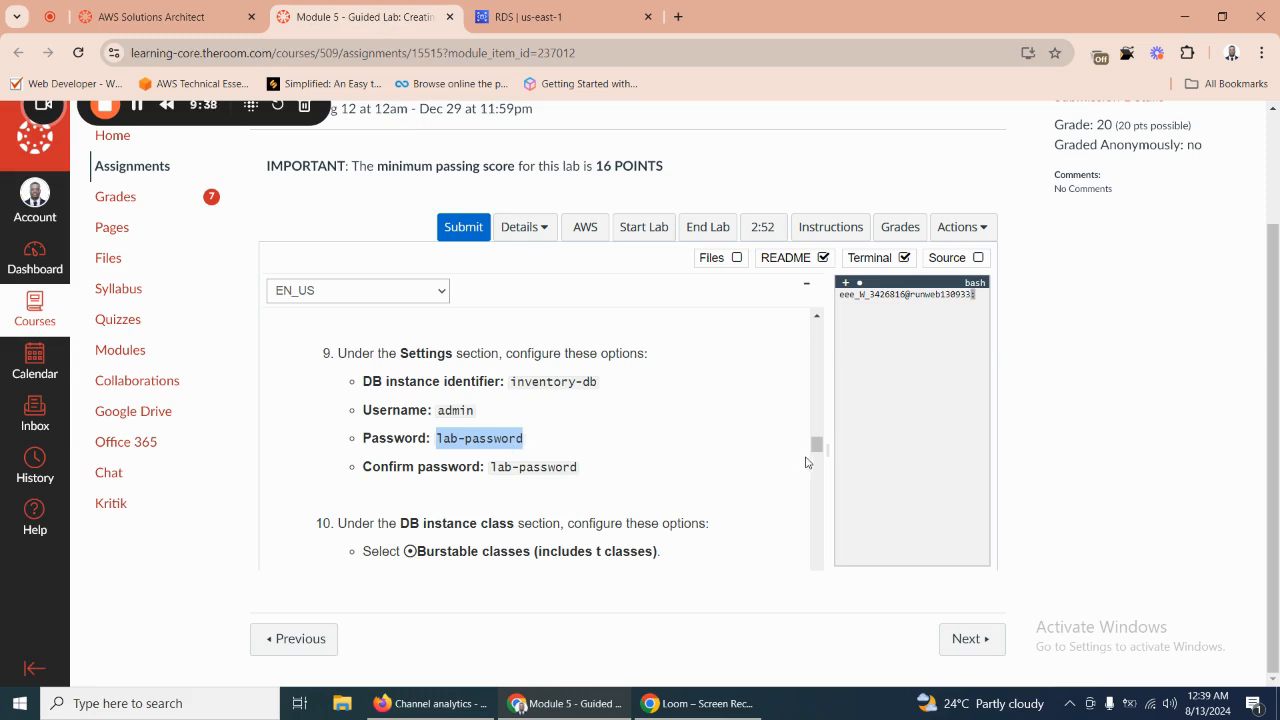
pyautogui.moveTo(819, 447); pyautogui.dragTo(823, 457)
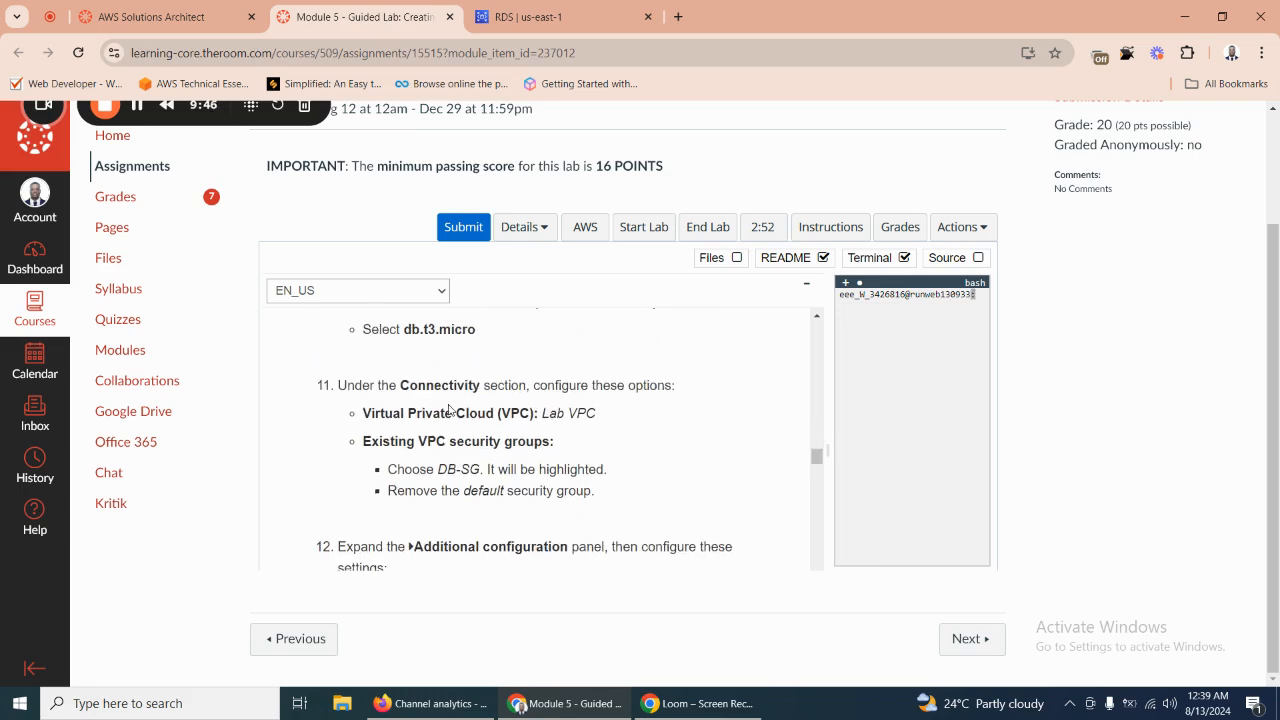
pyautogui.click(532, 20)
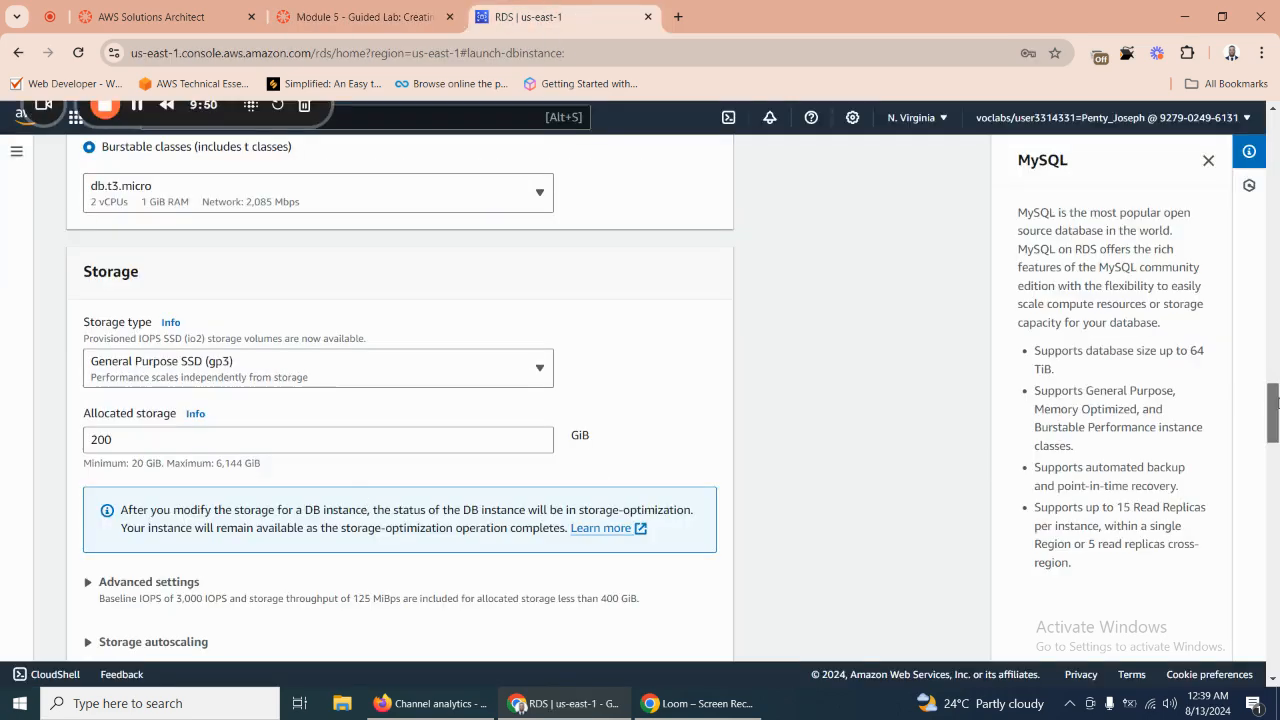
# Set the database's virtual private cloud in the Connectivity section to Lab VPC.
pyautogui.moveTo(1276, 402); pyautogui.dragTo(1276, 435)
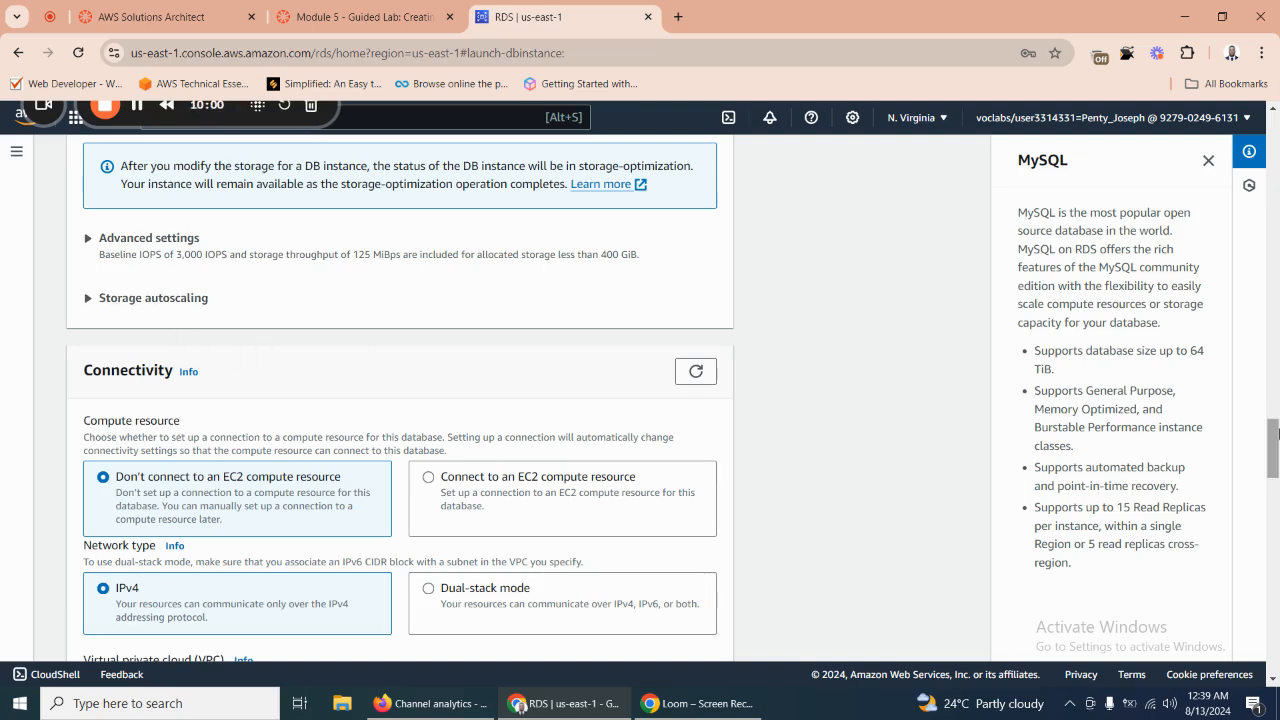
pyautogui.moveTo(1276, 435); pyautogui.dragTo(1276, 471)
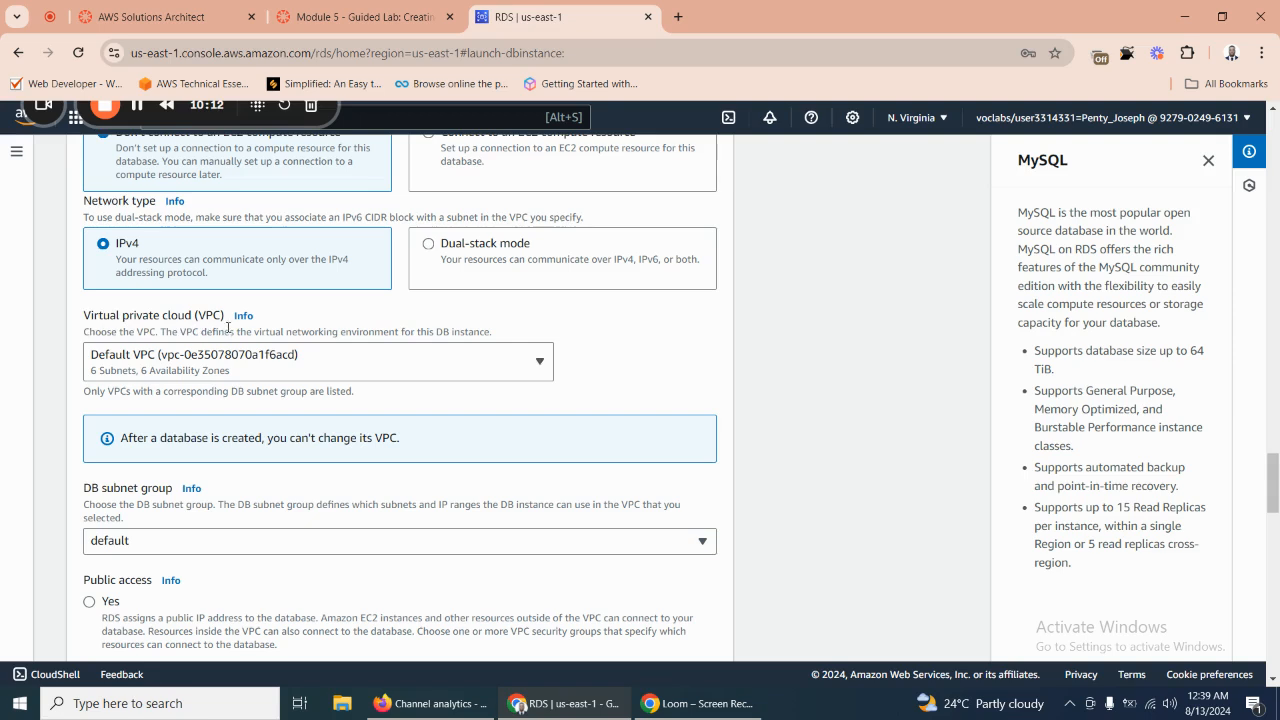
pyautogui.click(221, 358)
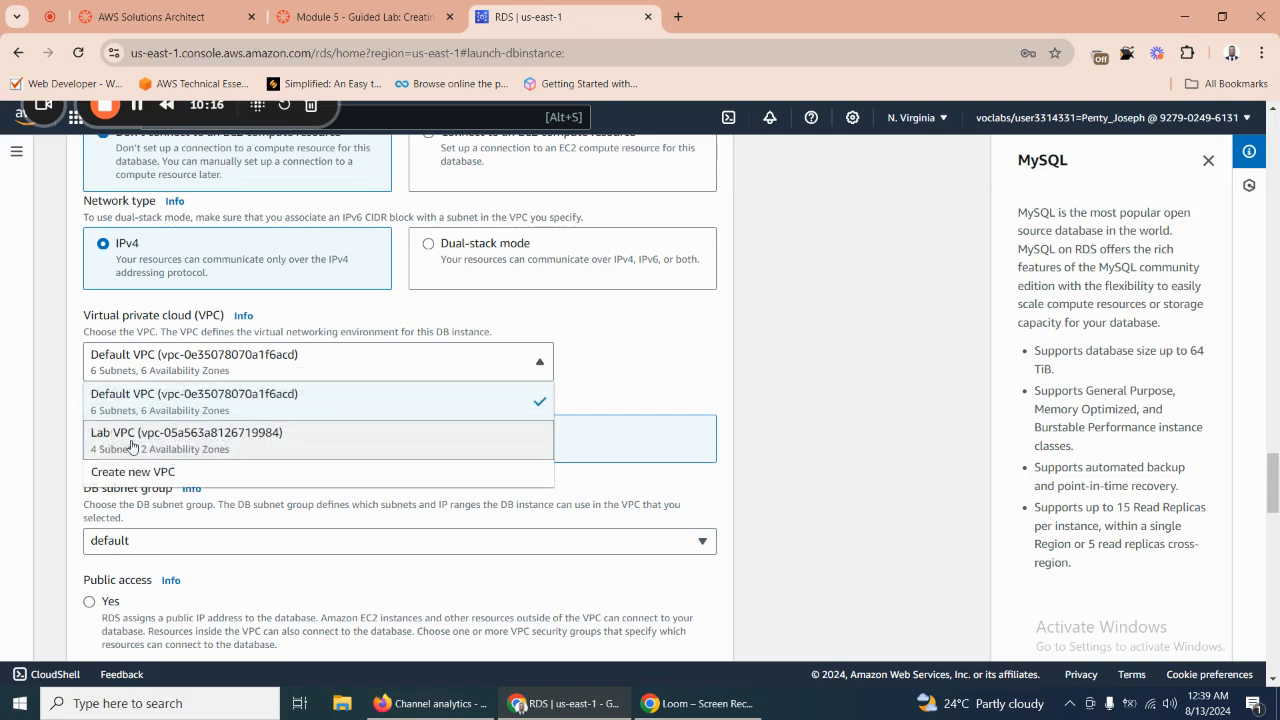
pyautogui.click(162, 443)
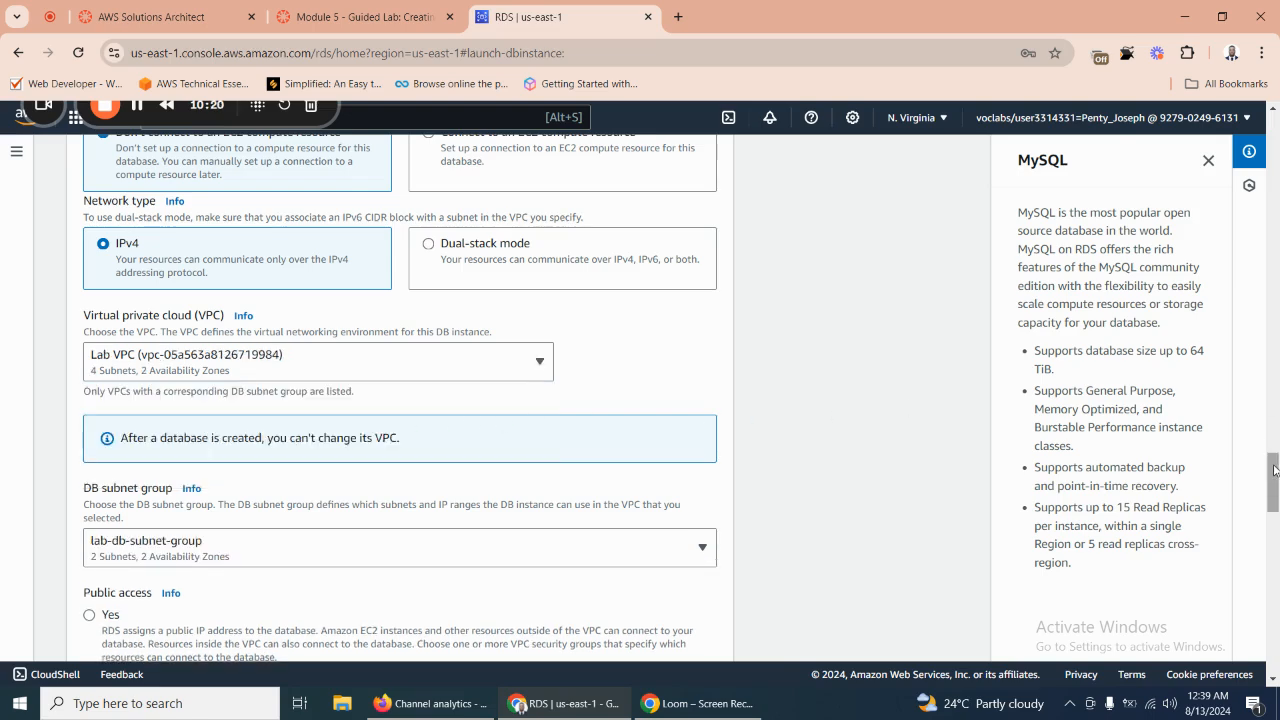
# Remove the default VPC security group and choose the existing DB-SG group instead.
pyautogui.moveTo(1274, 470); pyautogui.dragTo(1276, 505)
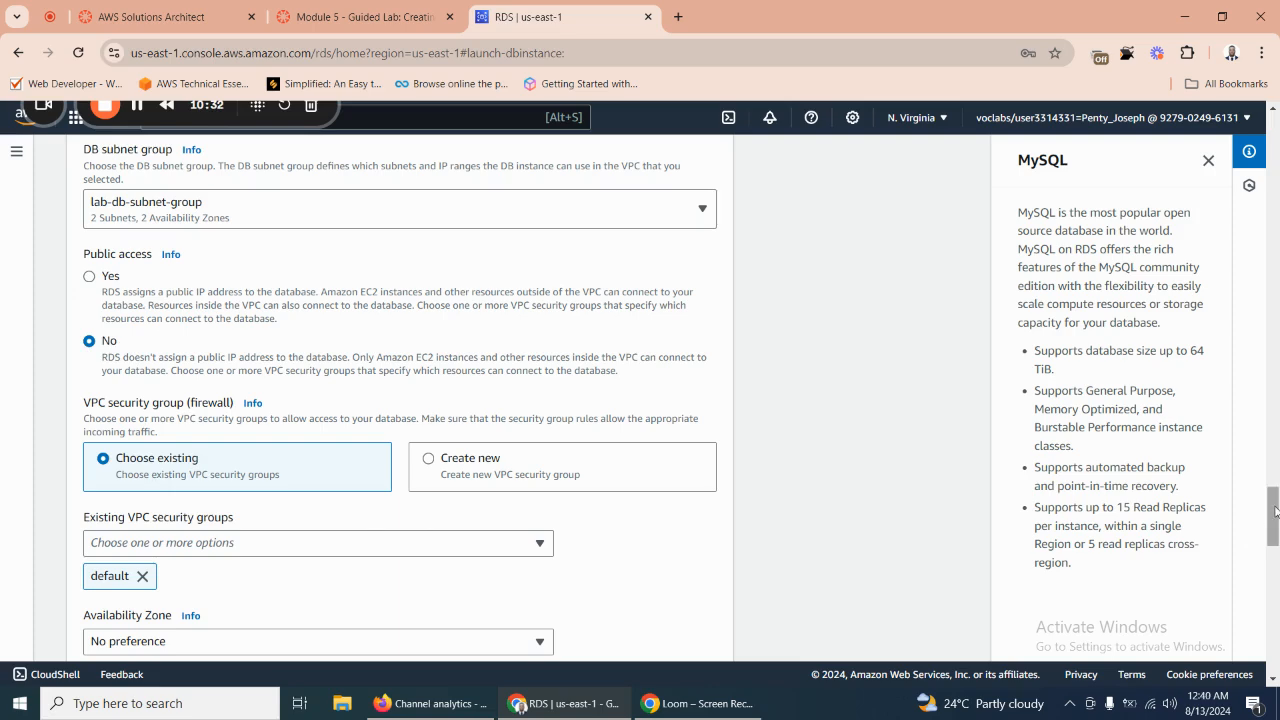
pyautogui.moveTo(1274, 512); pyautogui.dragTo(1275, 523)
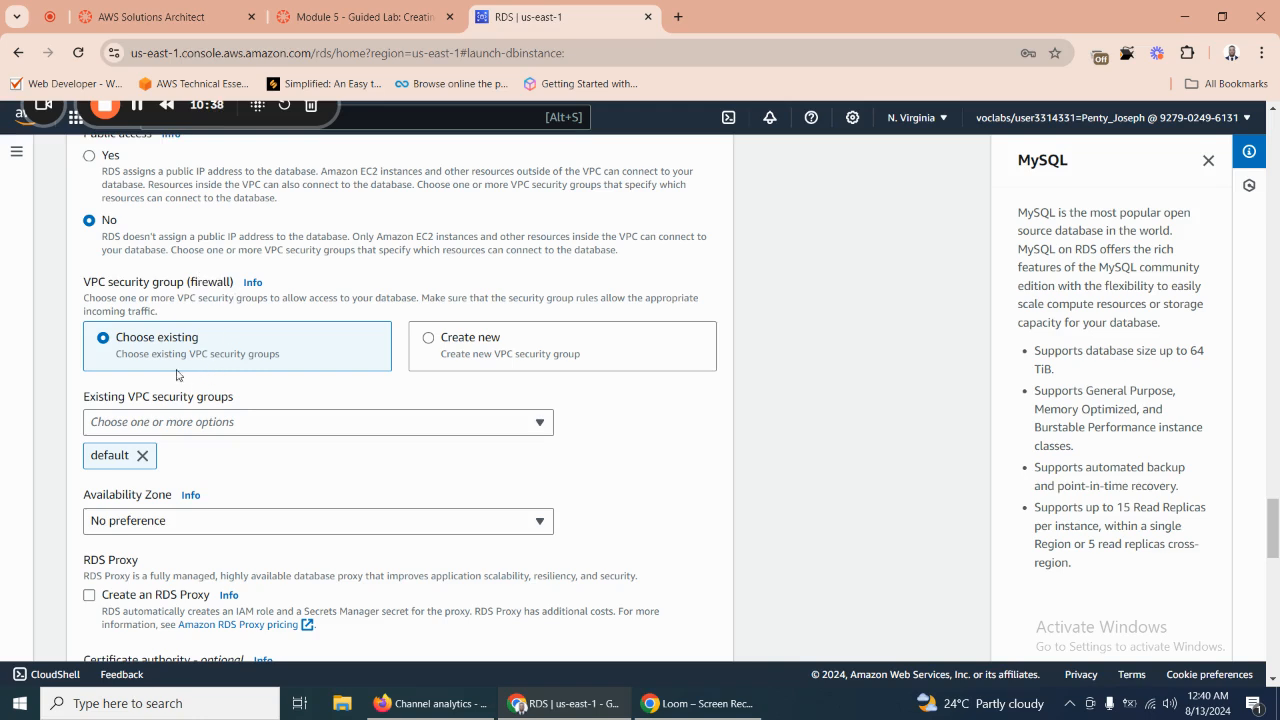
pyautogui.click(142, 457)
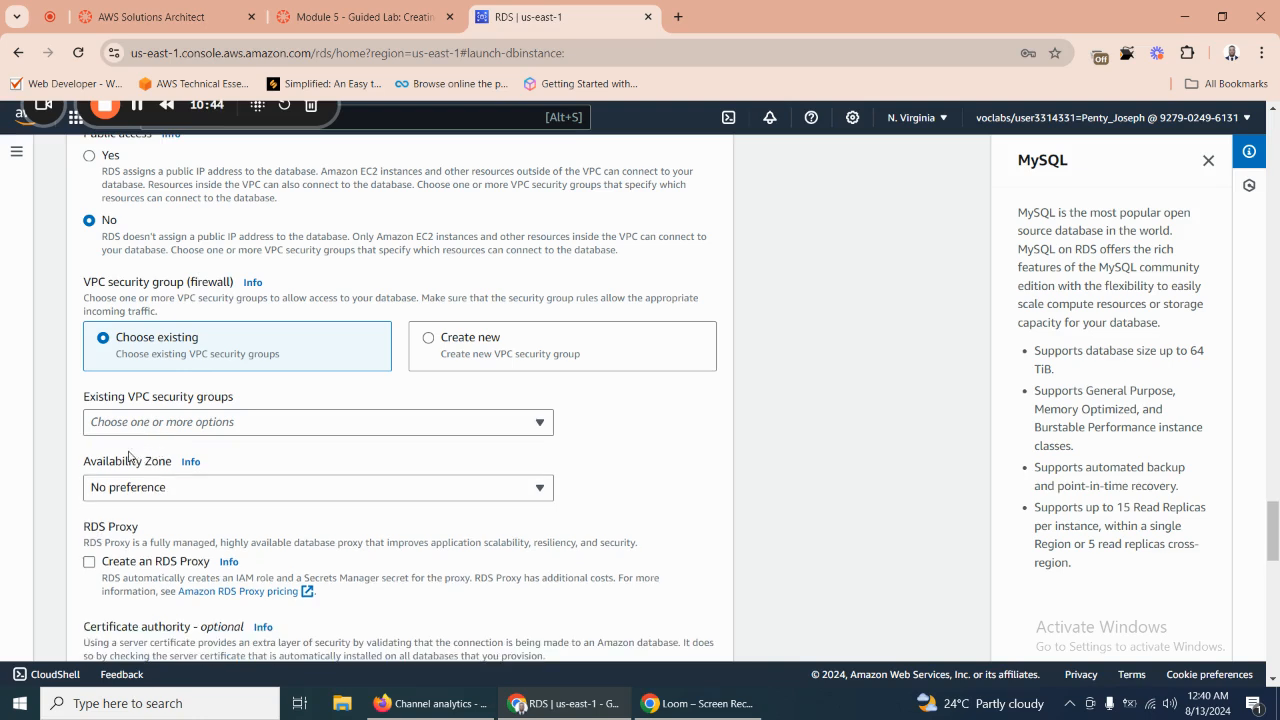
pyautogui.click(133, 424)
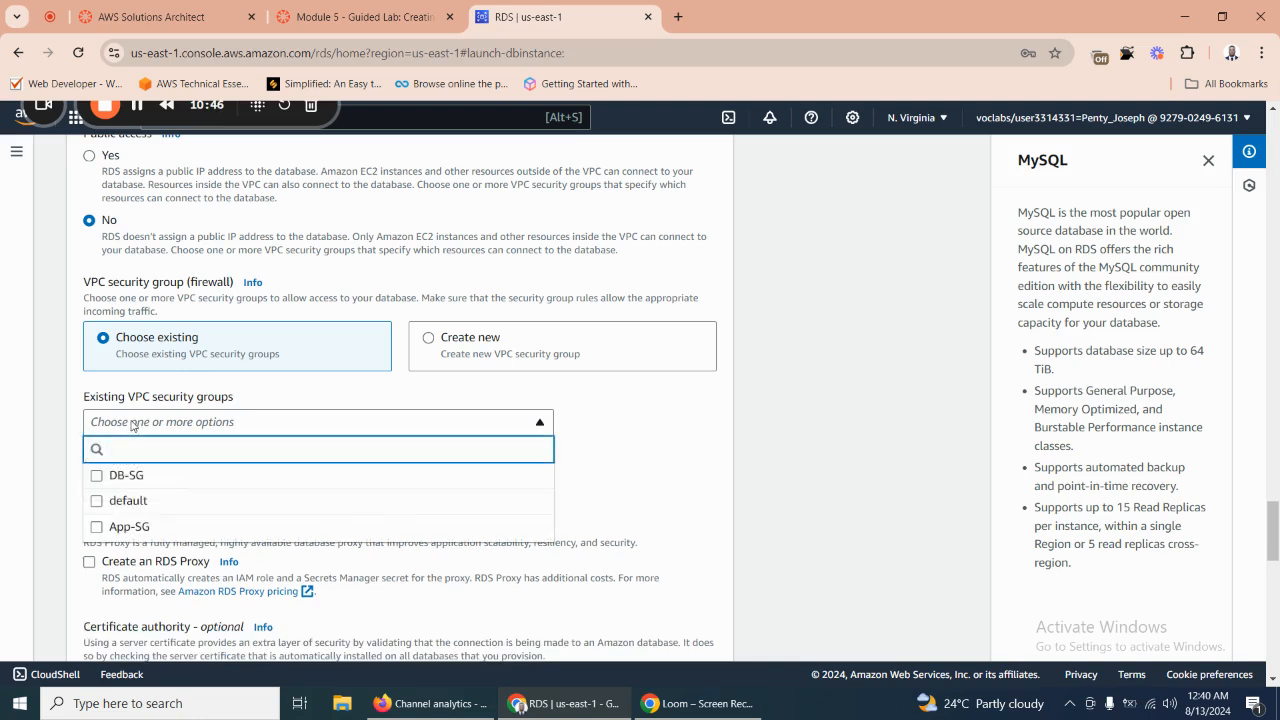
pyautogui.click(146, 479)
# Check the lab's instruction on the existing VPC security groups against the selection made.
pyautogui.click(362, 17)
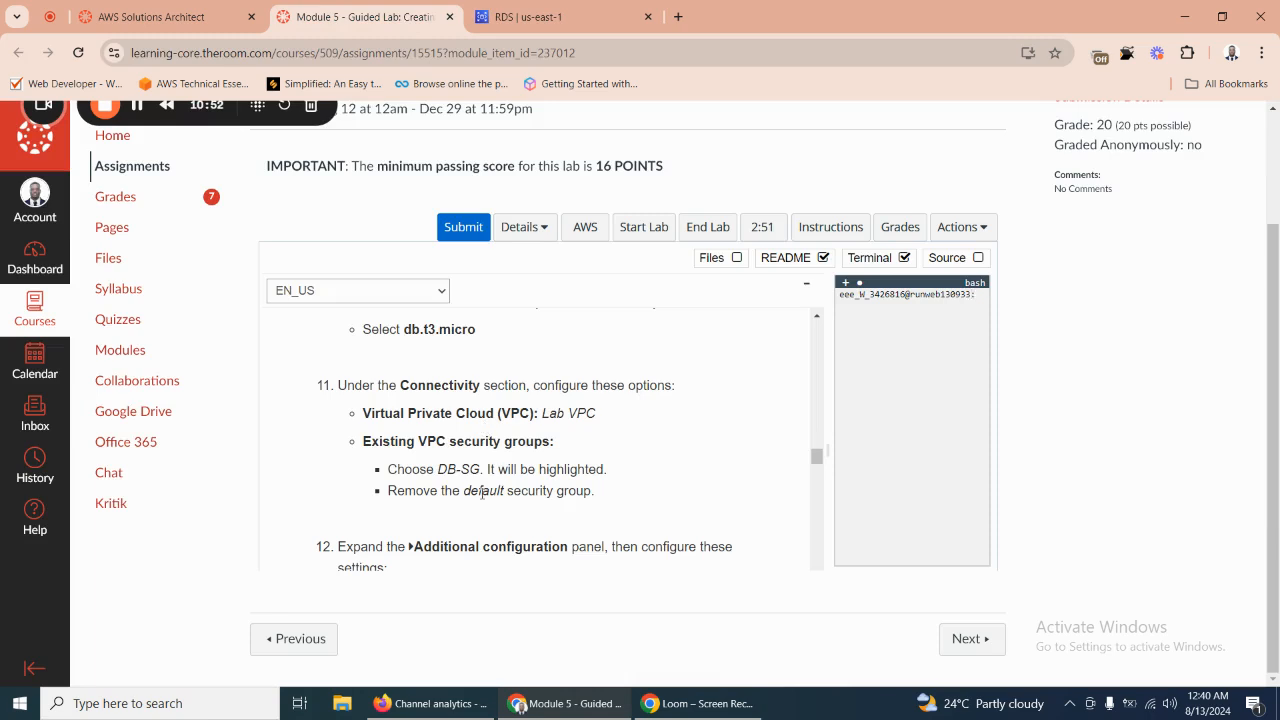
pyautogui.moveTo(482, 469)
pyautogui.mouseDown()
pyautogui.moveTo(433, 469)
pyautogui.moveTo(461, 469)
pyautogui.mouseUp()
pyautogui.tripleClick(461, 469)
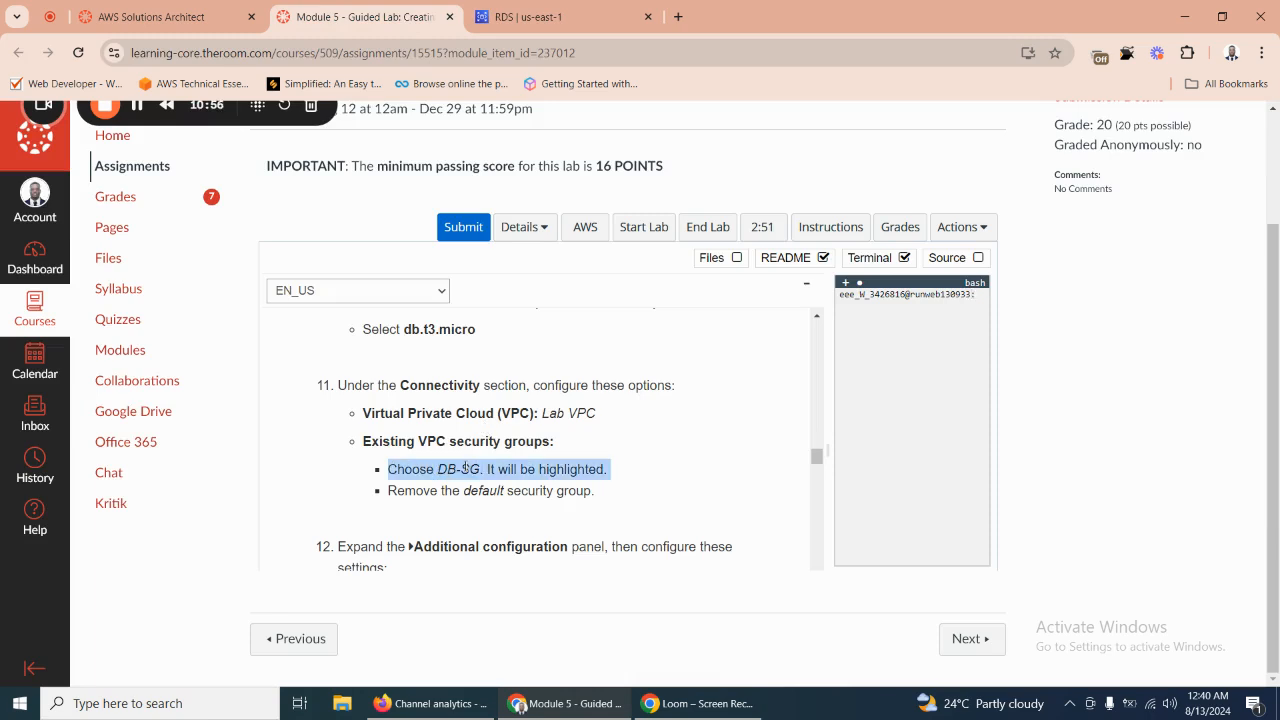
pyautogui.click(213, 16)
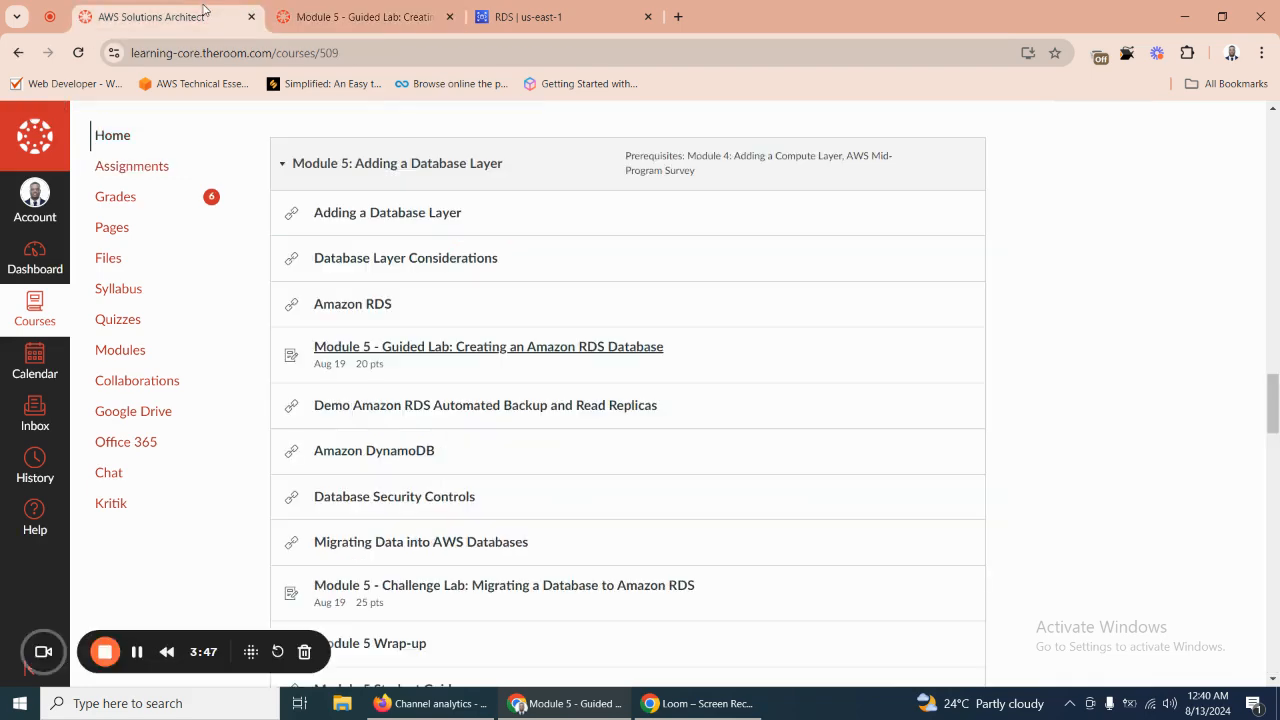
# Recheck the chosen security group and read the lab instructions that follow the Connectivity settings.
pyautogui.click(392, 20)
pyautogui.click(570, 20)
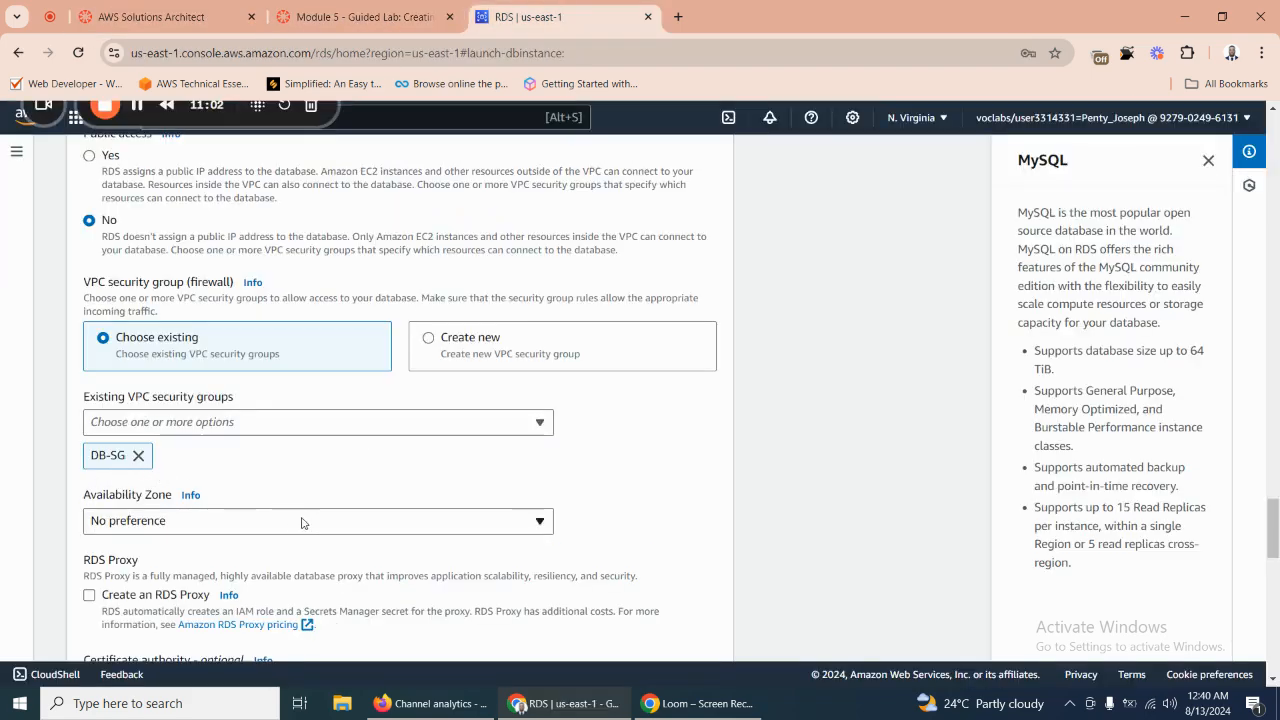
pyautogui.click(355, 18)
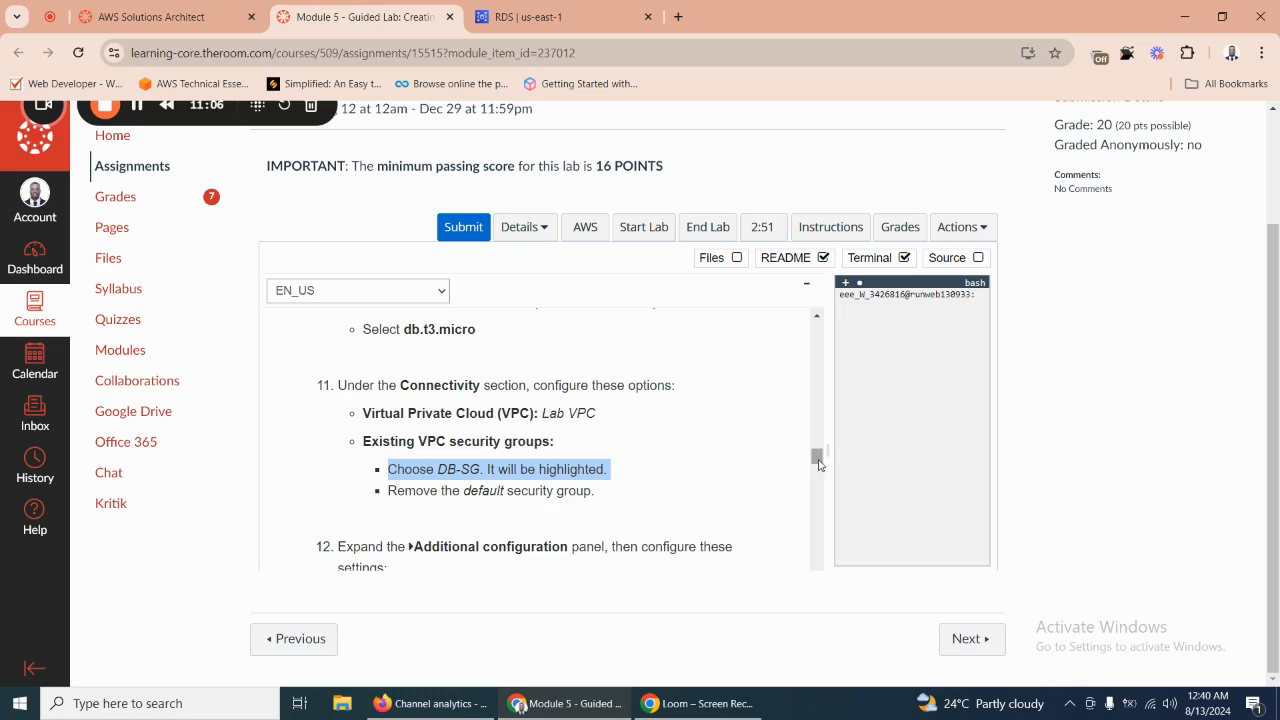
pyautogui.moveTo(818, 460)
pyautogui.mouseDown()
pyautogui.moveTo(826, 493)
pyautogui.moveTo(822, 462)
pyautogui.mouseUp()
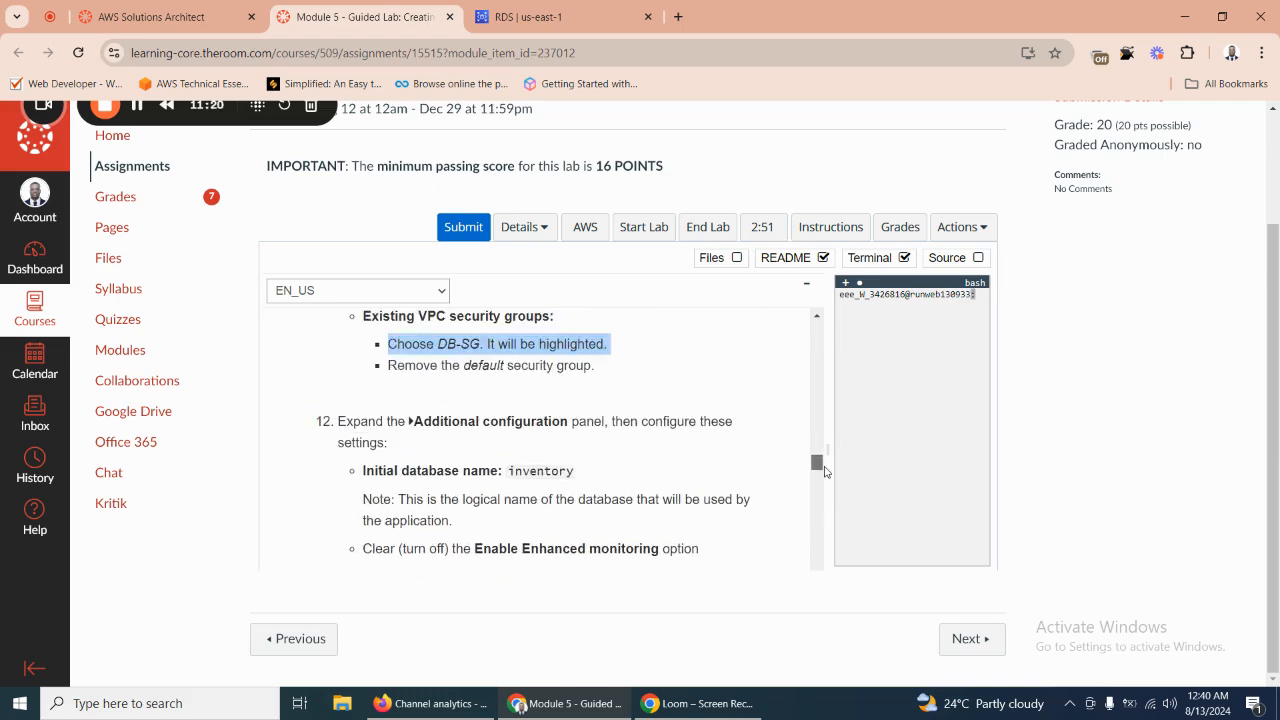
# Set the database's Availability Zone to us-east-1a.
pyautogui.click(512, 18)
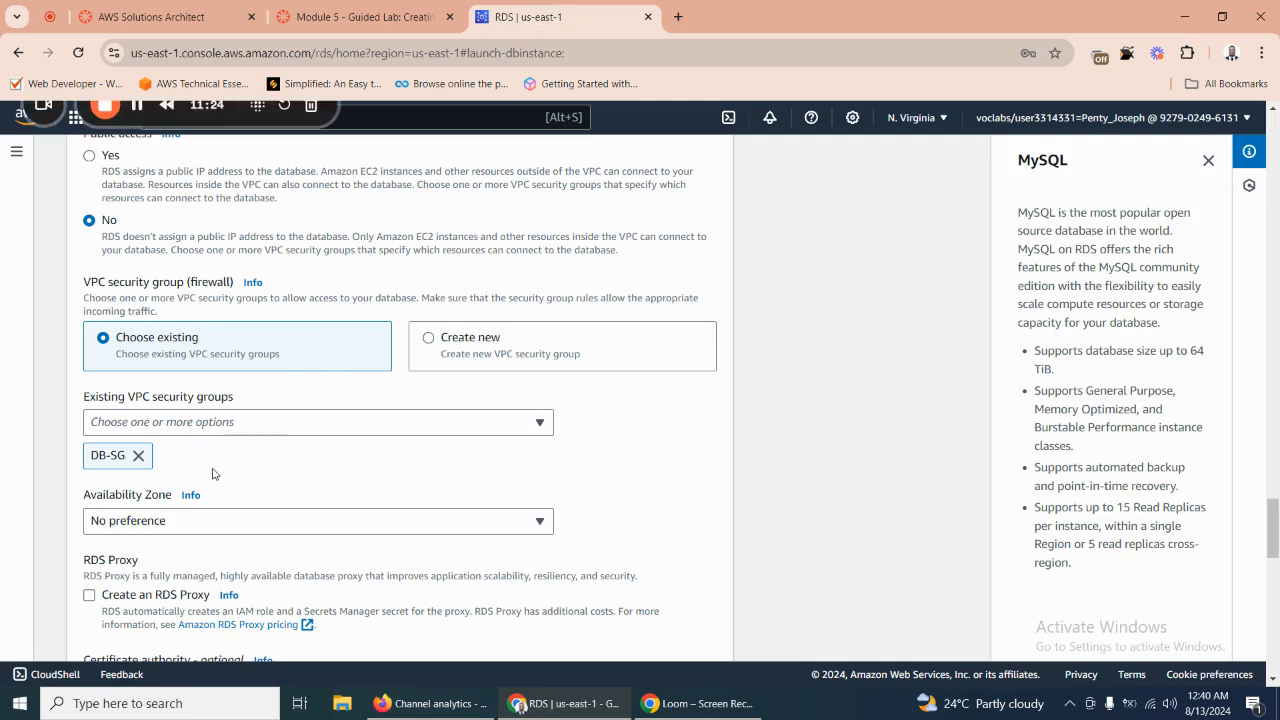
pyautogui.scroll(-3, 211, 494)
pyautogui.click(118, 272)
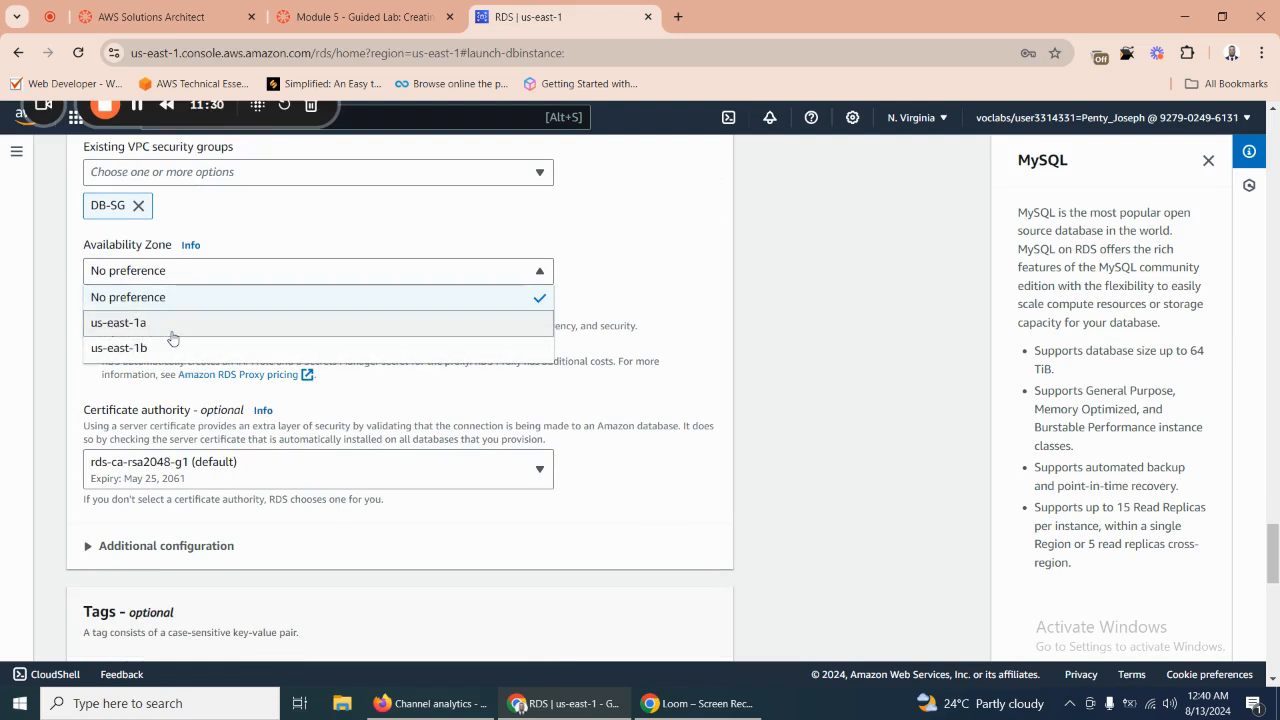
pyautogui.click(135, 323)
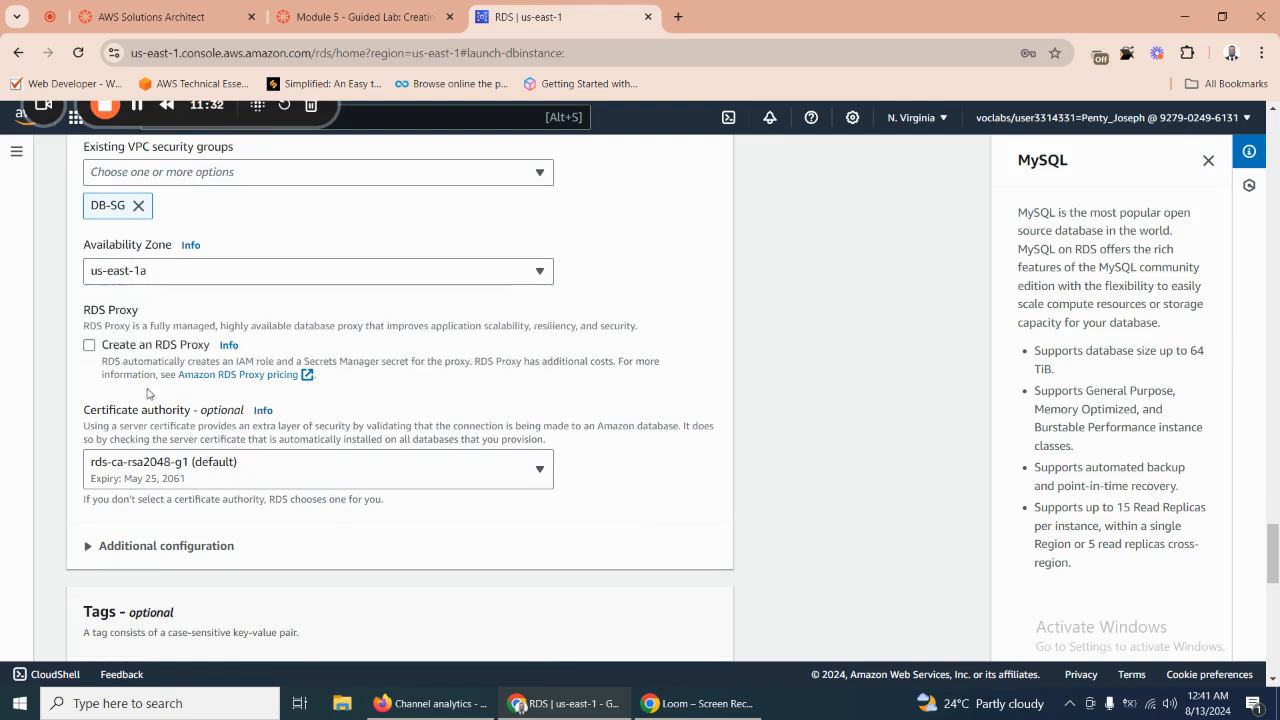
# Read the lab's step 12 on the initial database name and the Enhanced monitoring option.
pyautogui.click(350, 14)
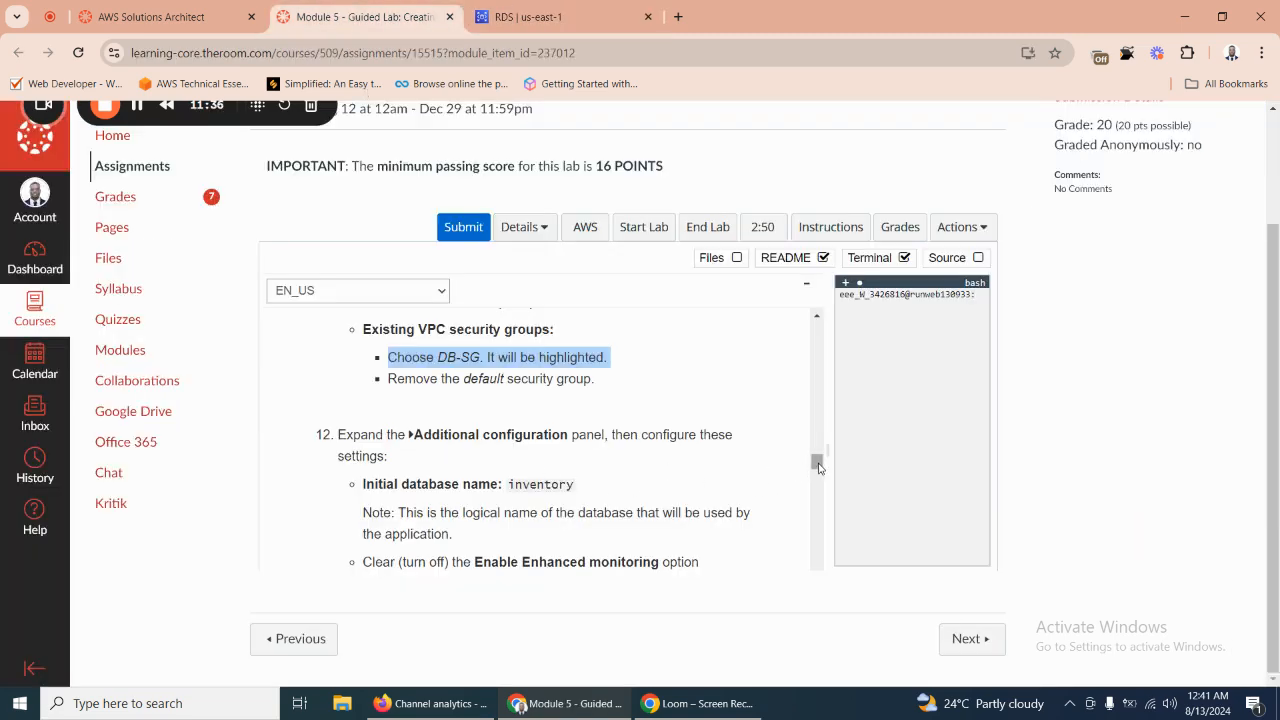
pyautogui.moveTo(818, 463); pyautogui.dragTo(818, 472)
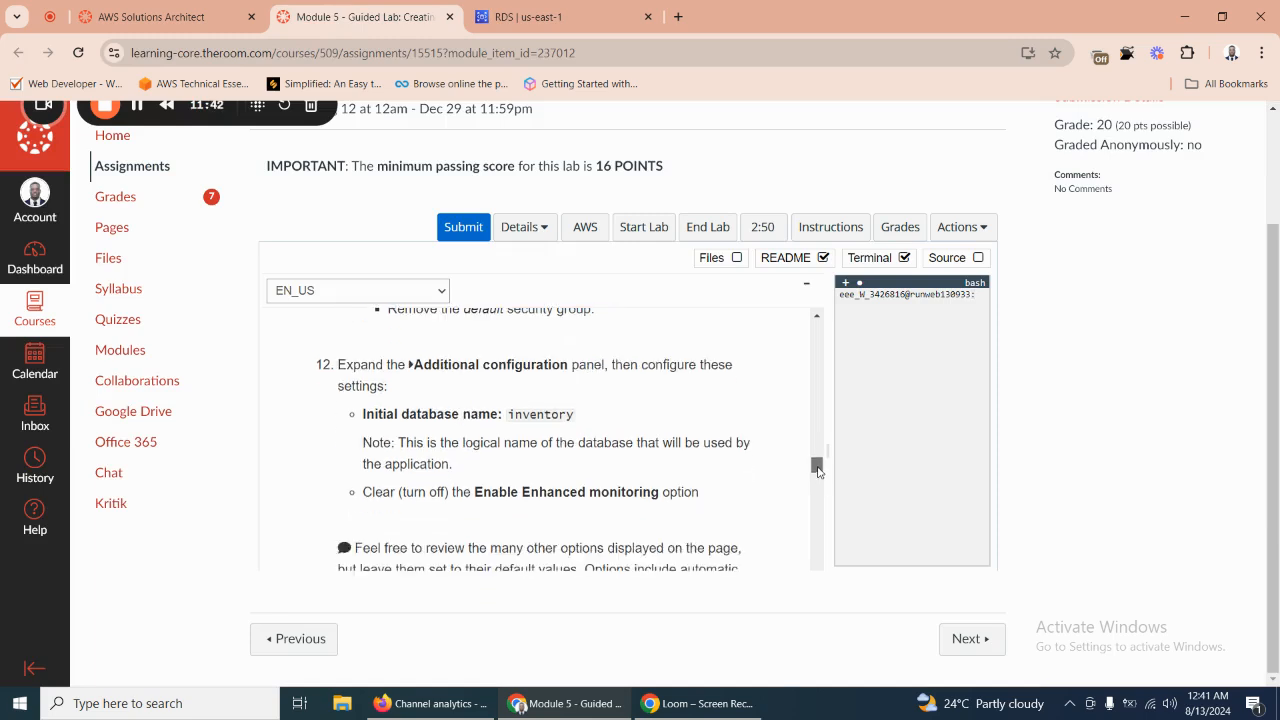
pyautogui.moveTo(818, 472); pyautogui.dragTo(818, 472)
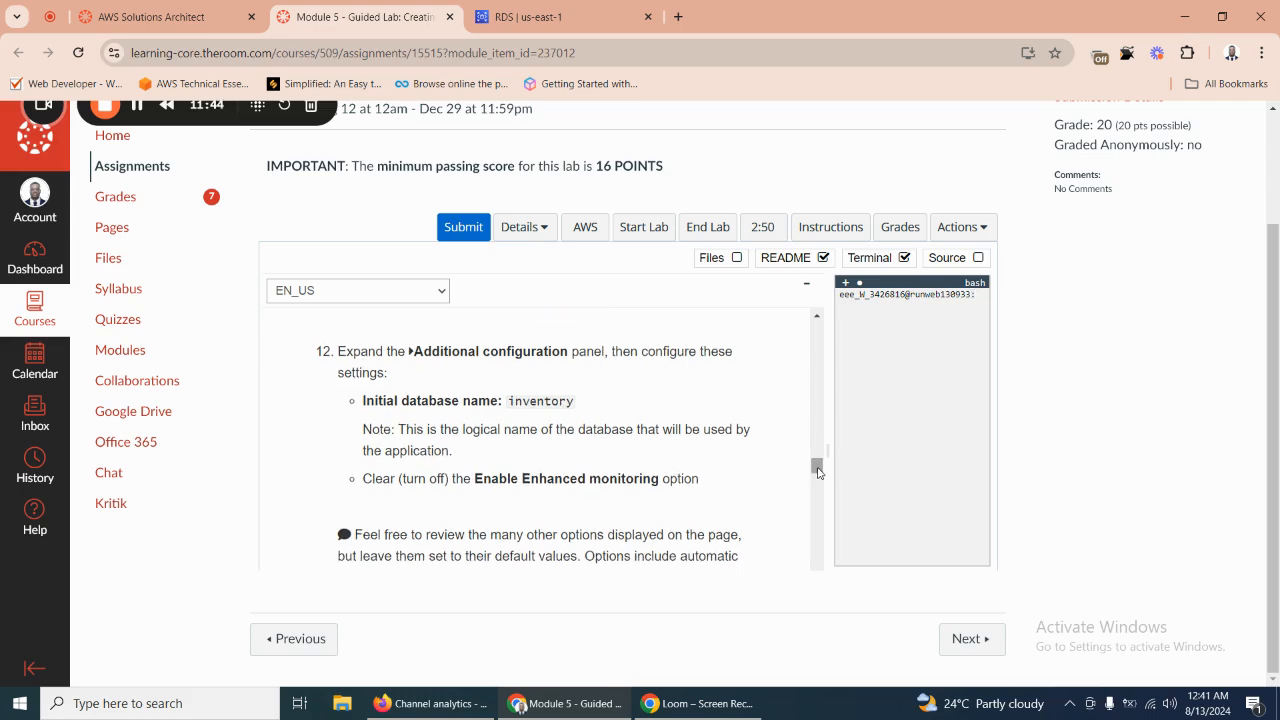
# Expand the Connectivity section's additional configuration and turn off Enhanced Monitoring for the database.
pyautogui.click(560, 17)
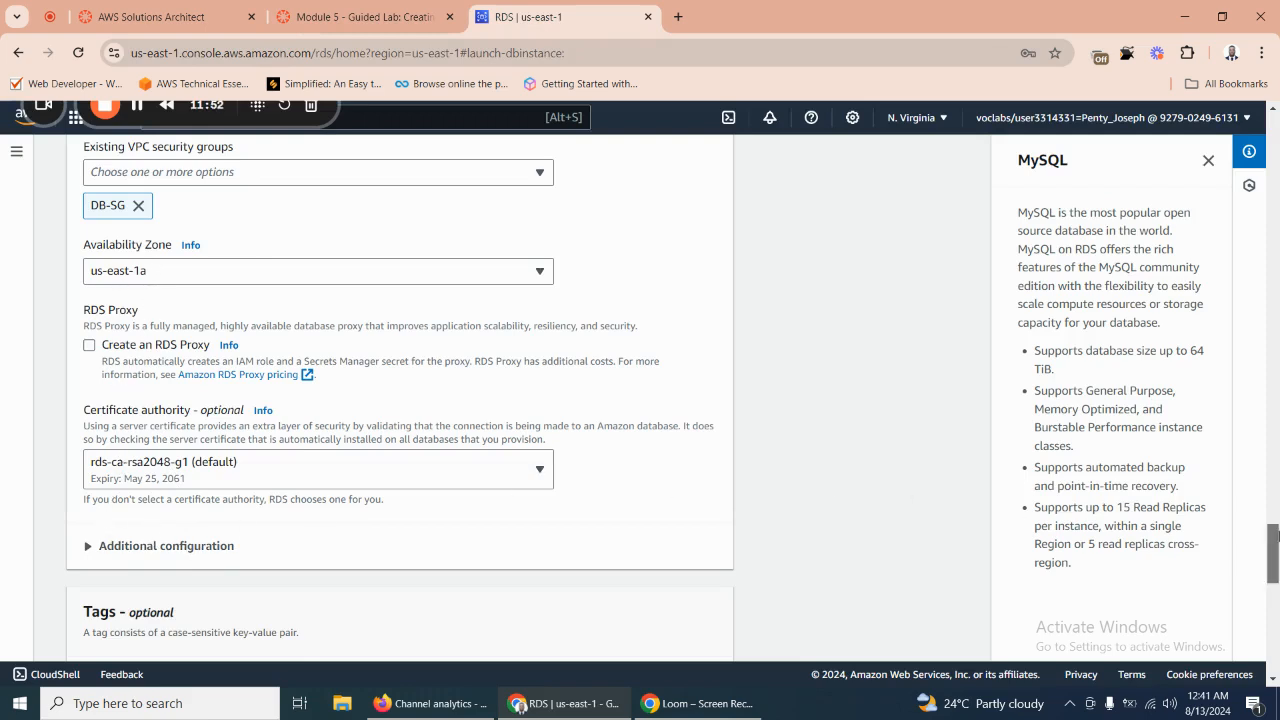
pyautogui.scroll(-3, 1276, 545)
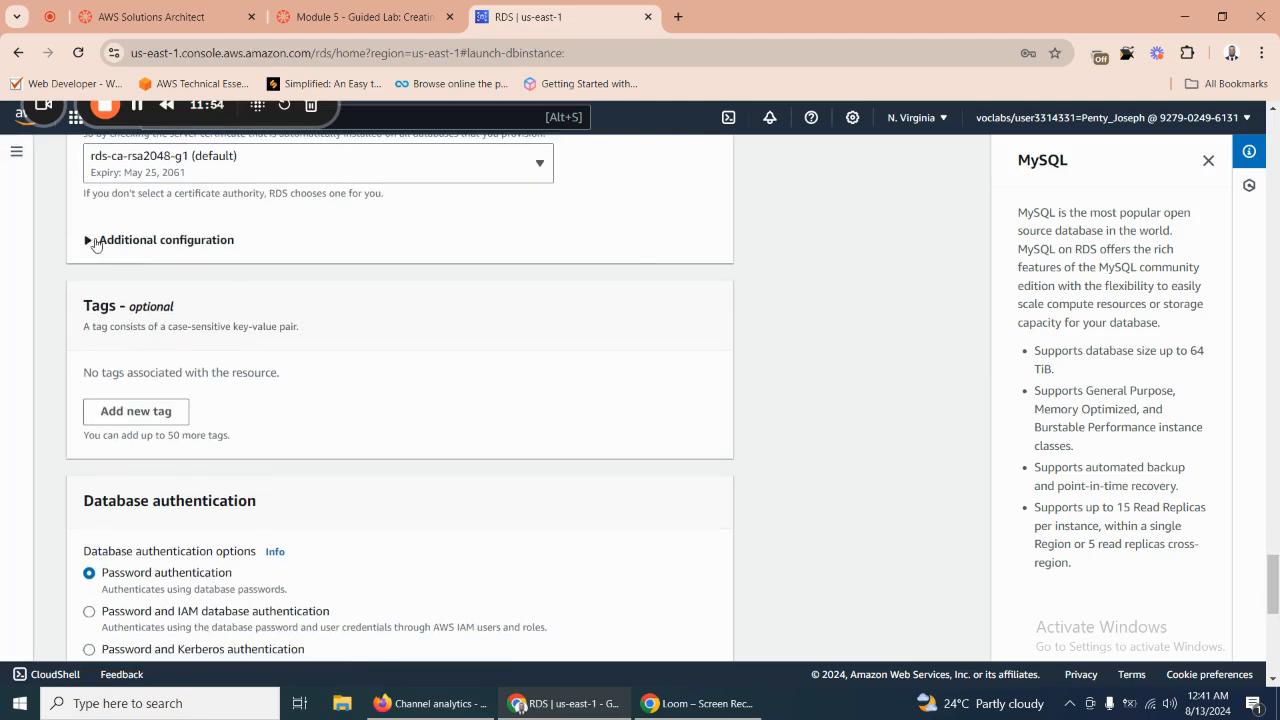
pyautogui.click(91, 241)
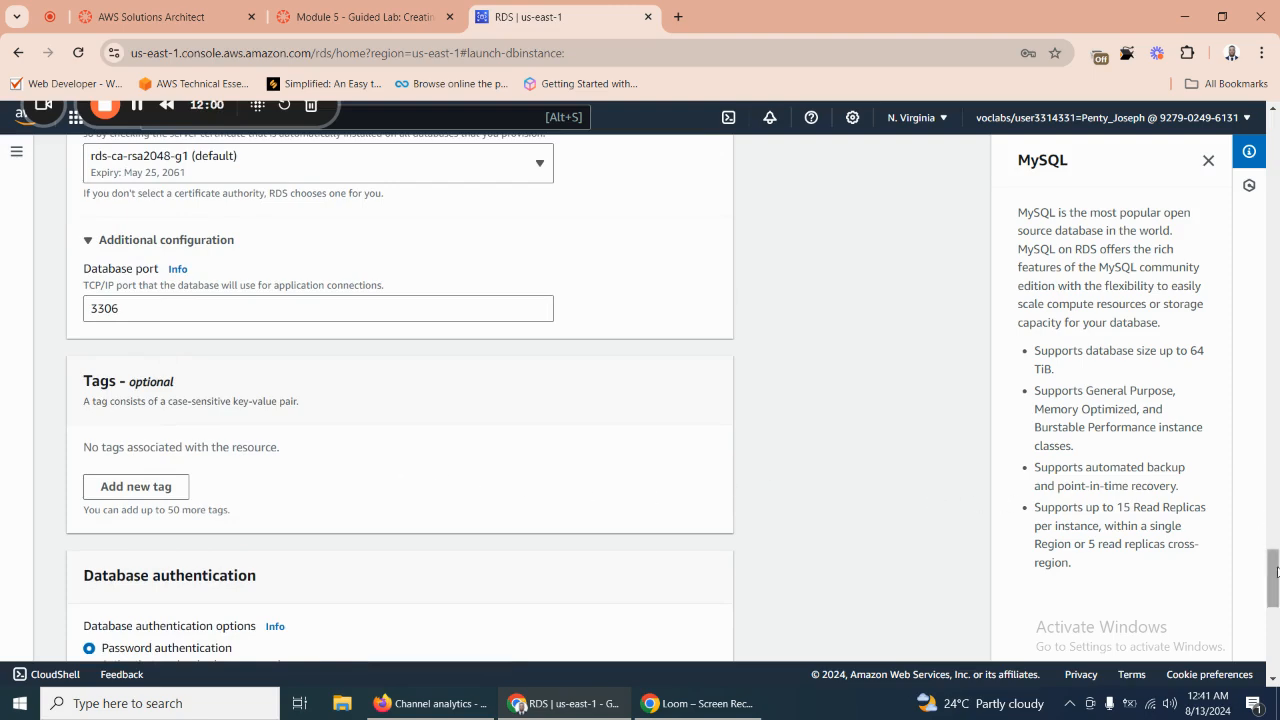
pyautogui.moveTo(1275, 574); pyautogui.dragTo(1277, 604)
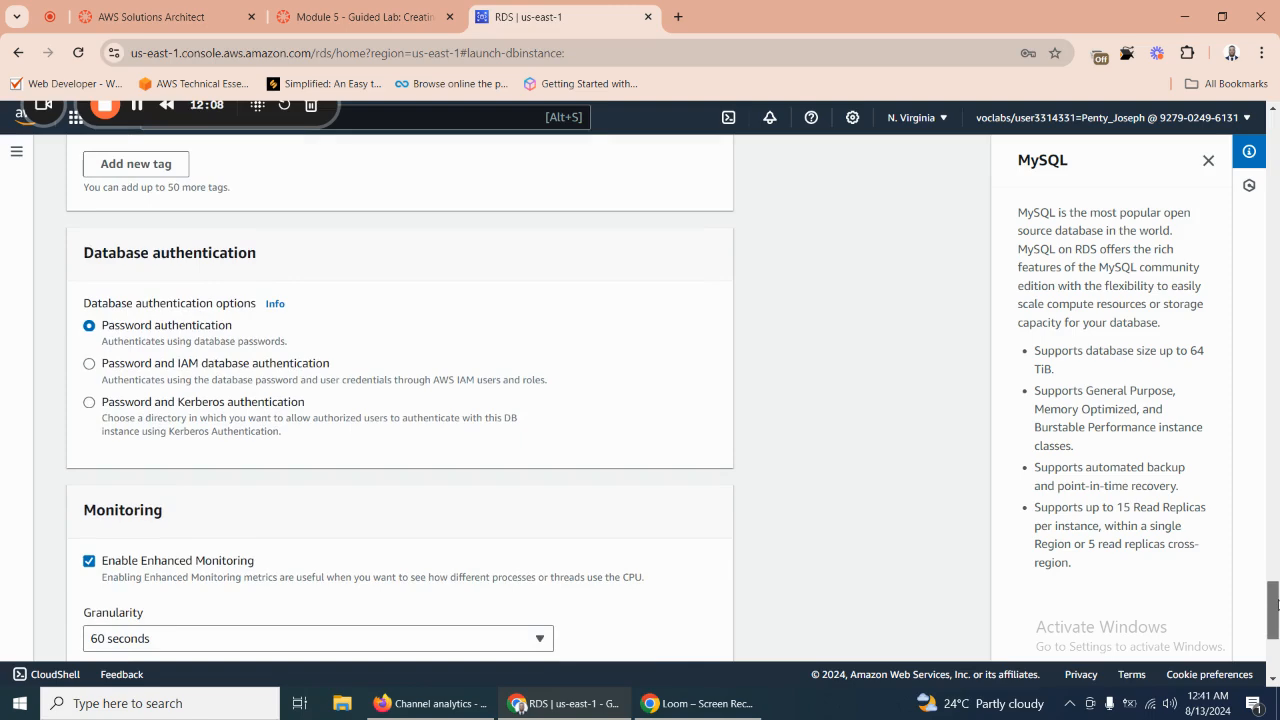
pyautogui.moveTo(1277, 604); pyautogui.dragTo(1275, 638)
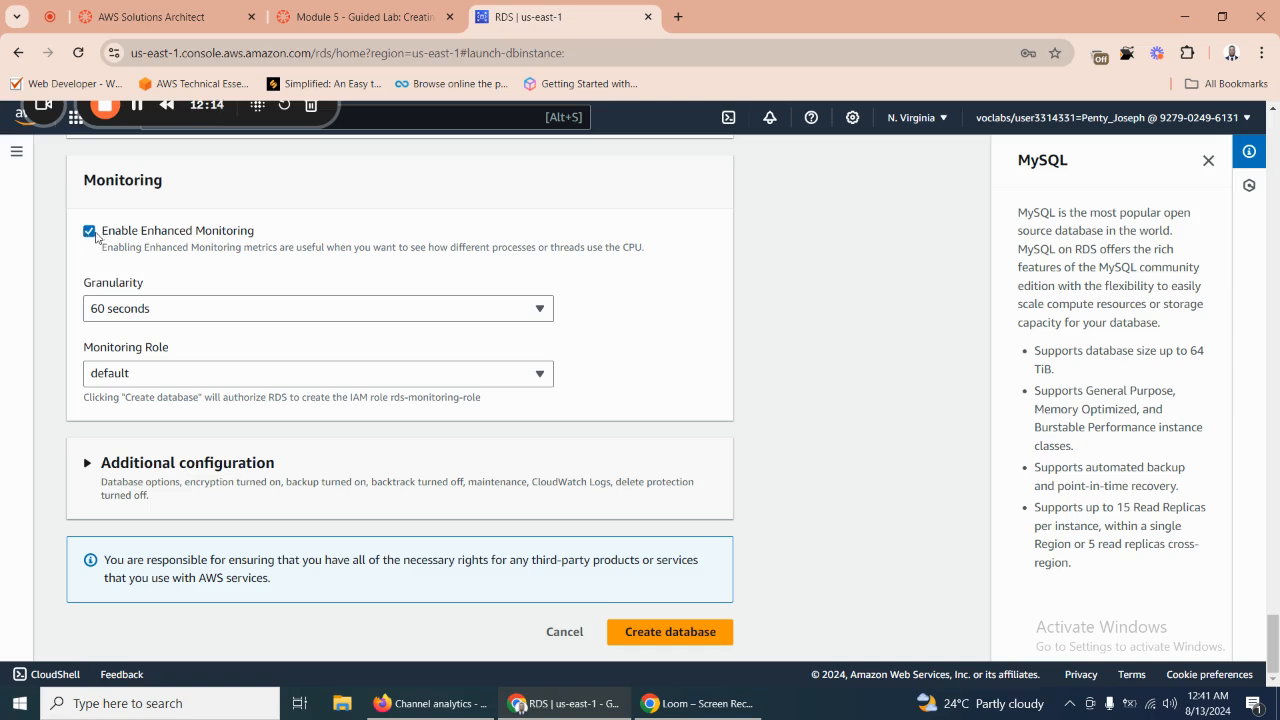
pyautogui.click(88, 234)
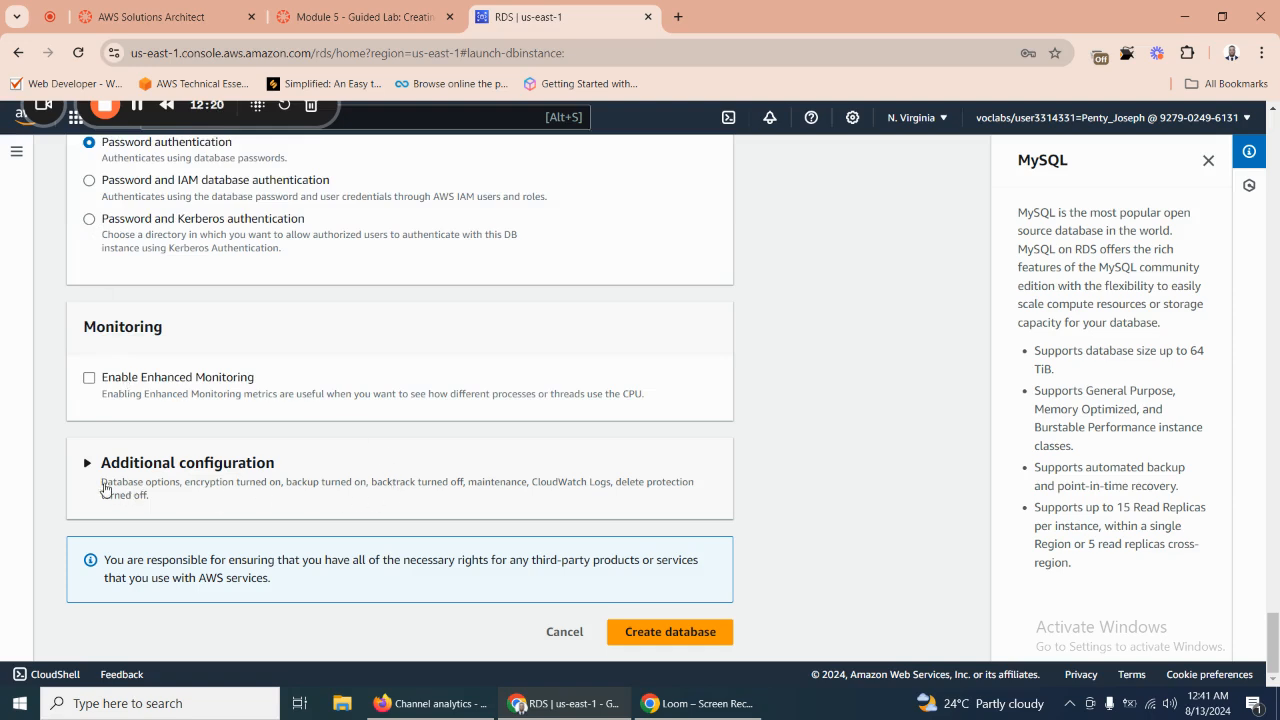
# Expand the database's main Additional configuration and set the initial database name to inventory, copied from the lab instructions.
pyautogui.click(89, 465)
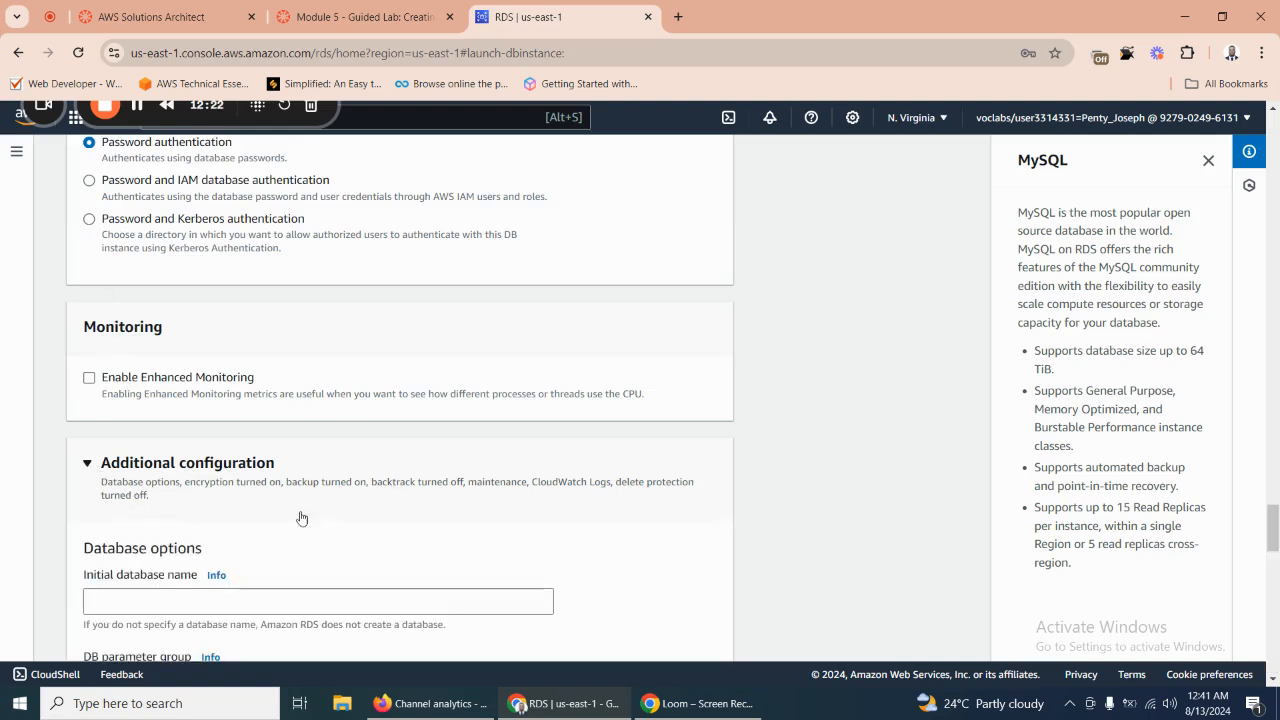
pyautogui.scroll(-1, 301, 518)
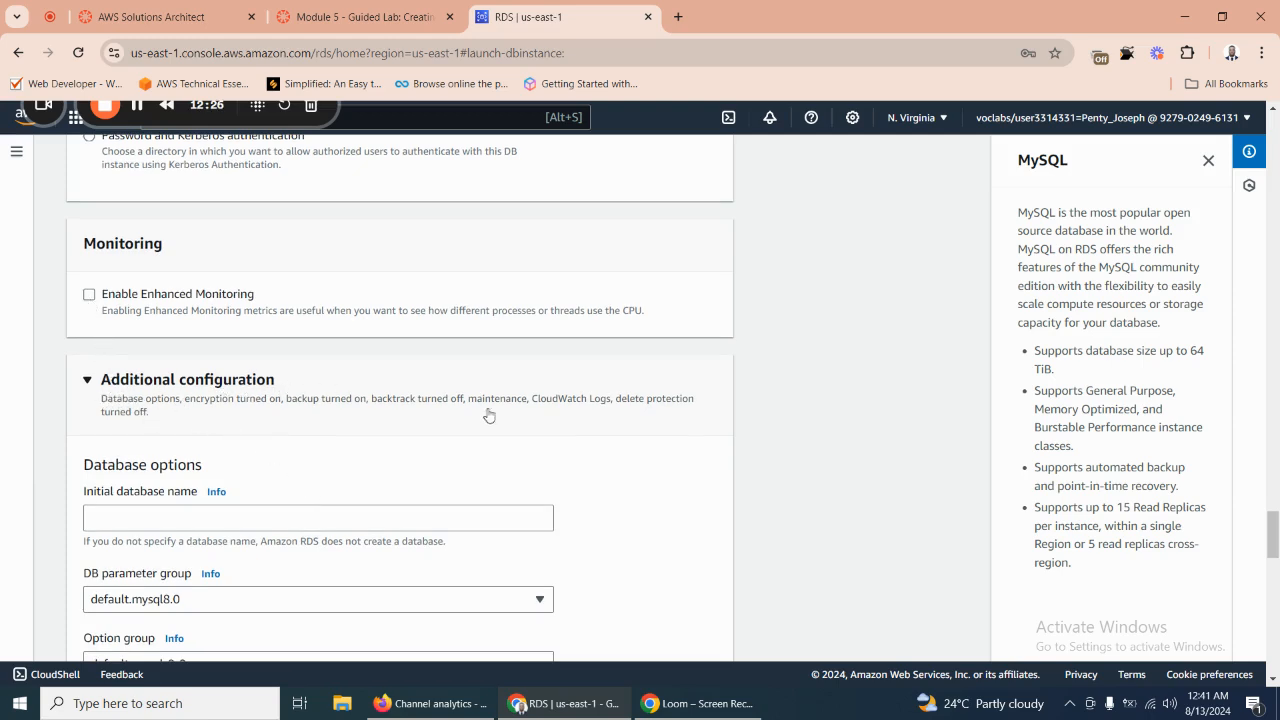
pyautogui.scroll(-3, 608, 417)
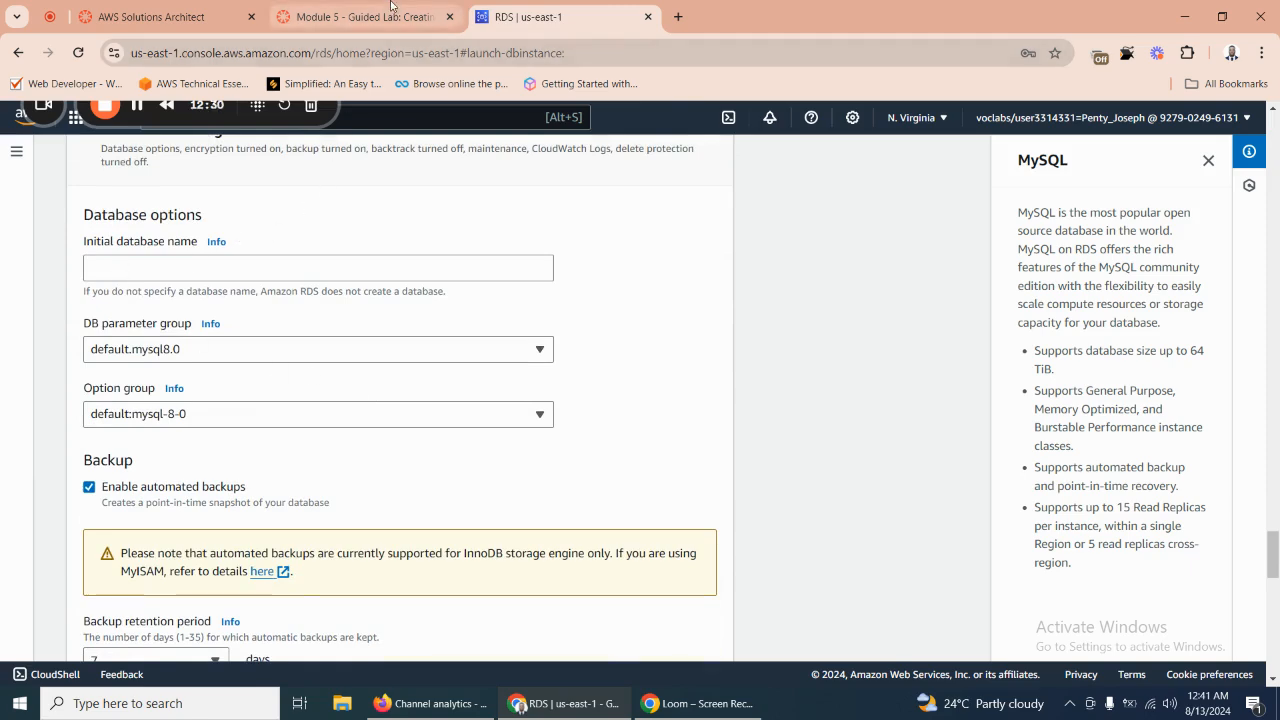
pyautogui.click(362, 17)
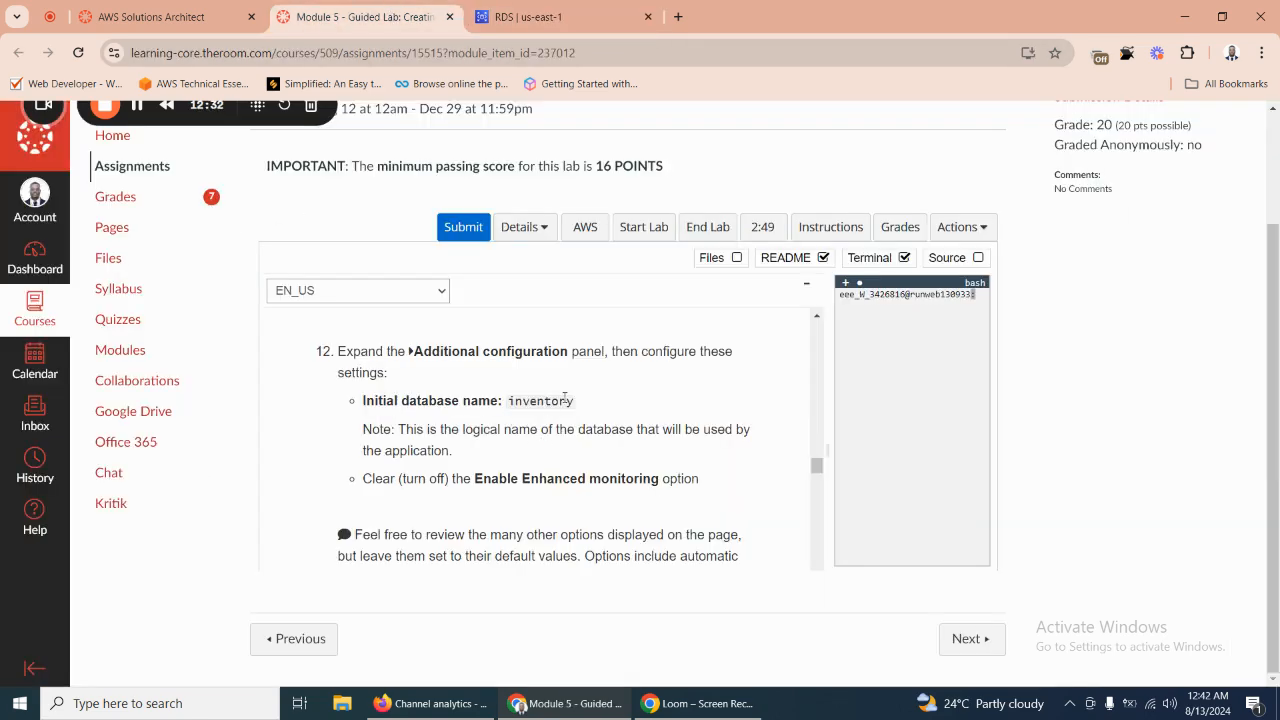
pyautogui.moveTo(576, 402); pyautogui.dragTo(508, 401)
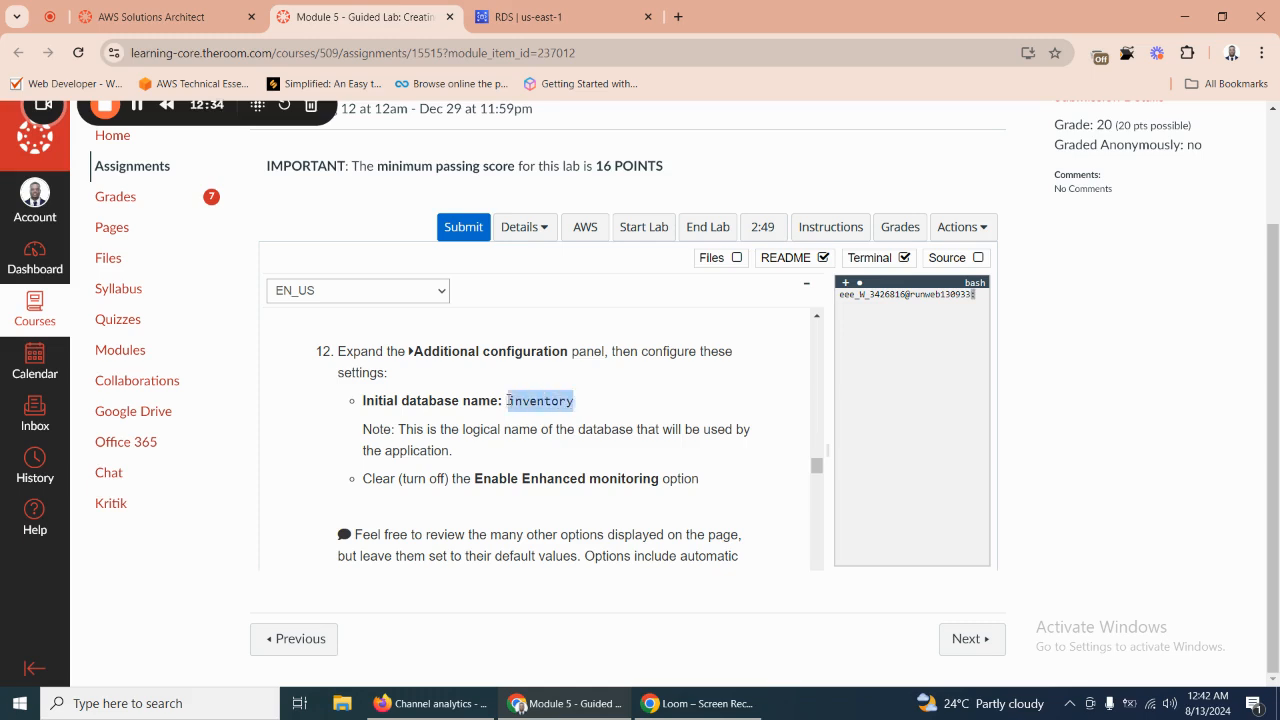
pyautogui.rightClick(554, 413)
pyautogui.click(554, 421)
pyautogui.click(520, 17)
pyautogui.click(112, 264)
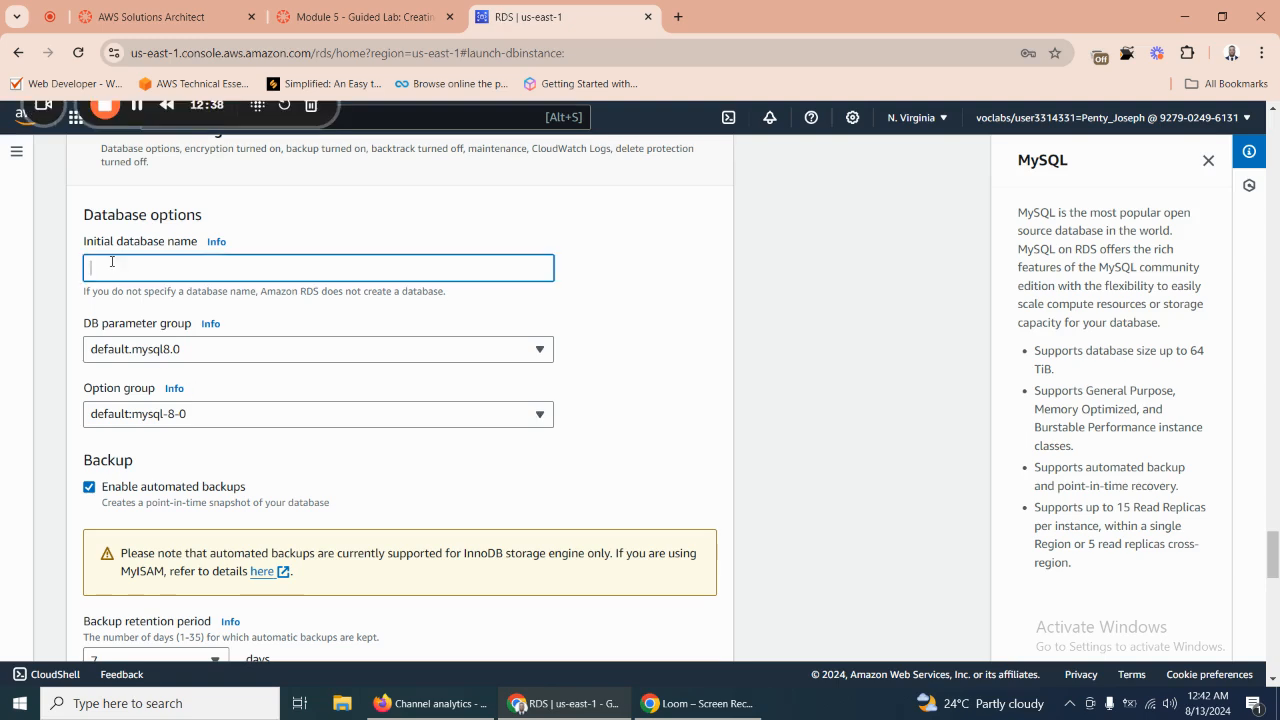
pyautogui.rightClick(112, 264)
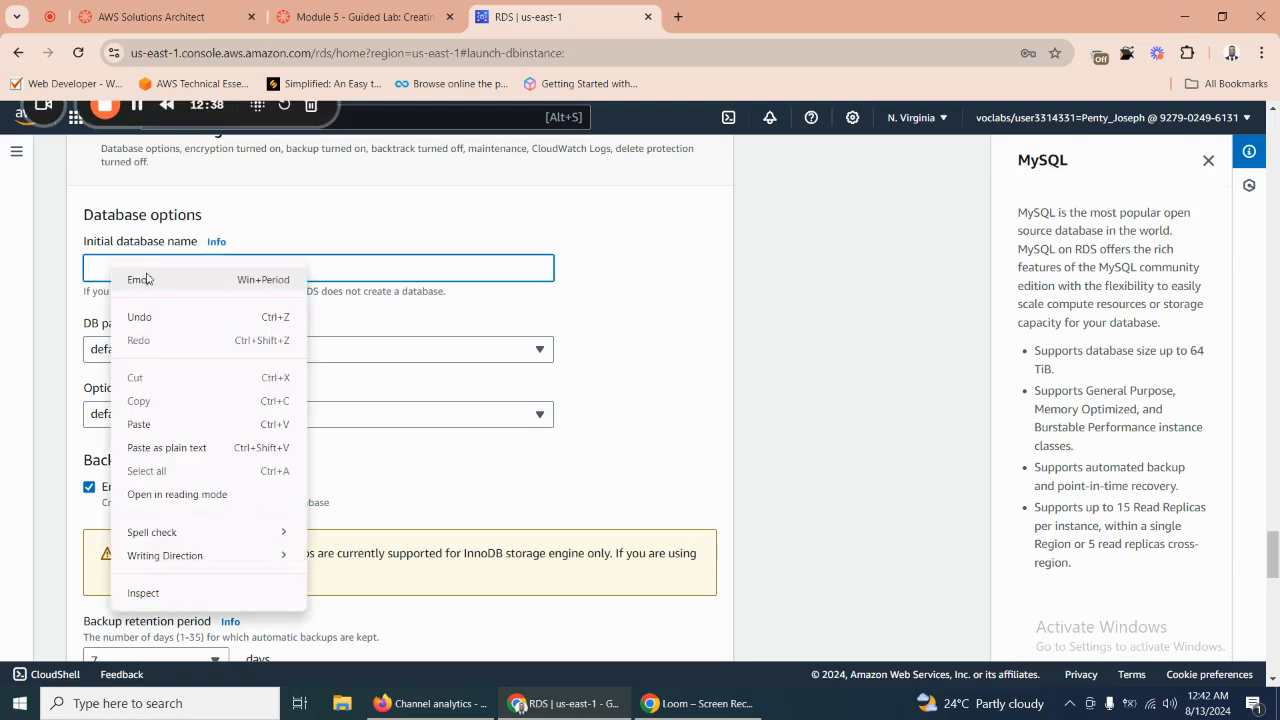
pyautogui.click(164, 424)
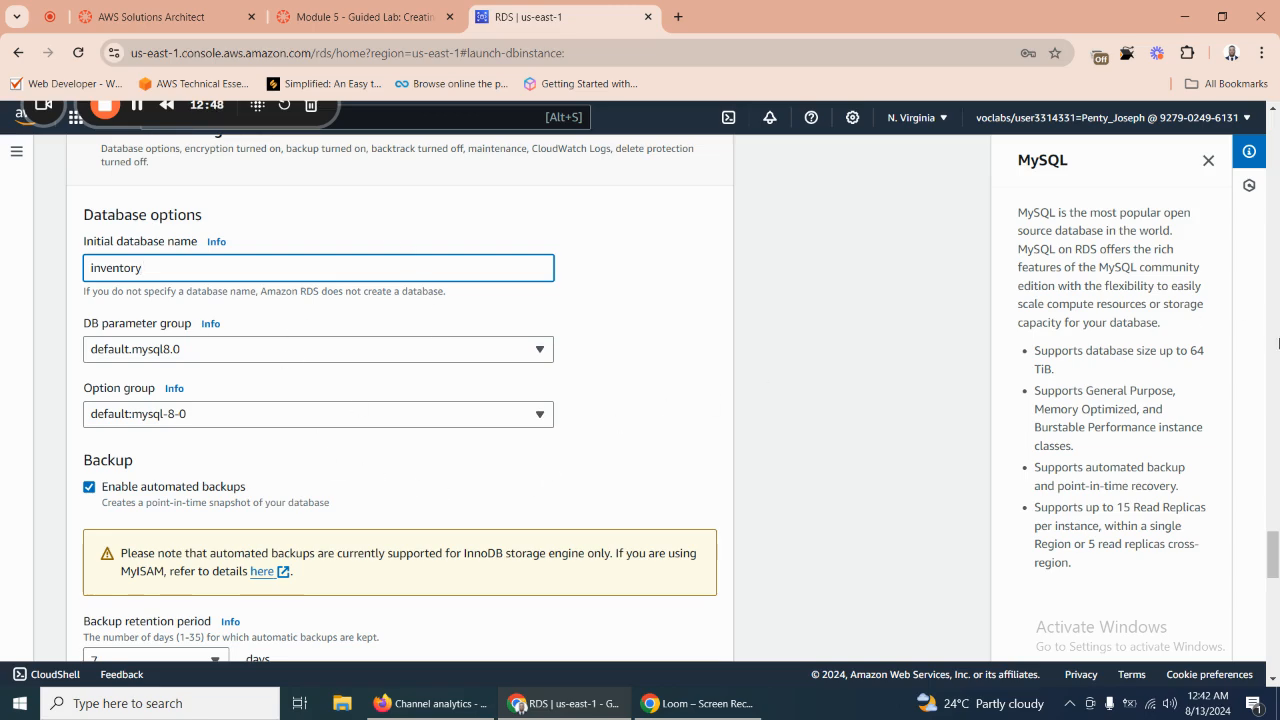
# Review the remaining backup and maintenance options, create the database, and dismiss the browser's password warning.
pyautogui.moveTo(1277, 527); pyautogui.dragTo(1264, 651)
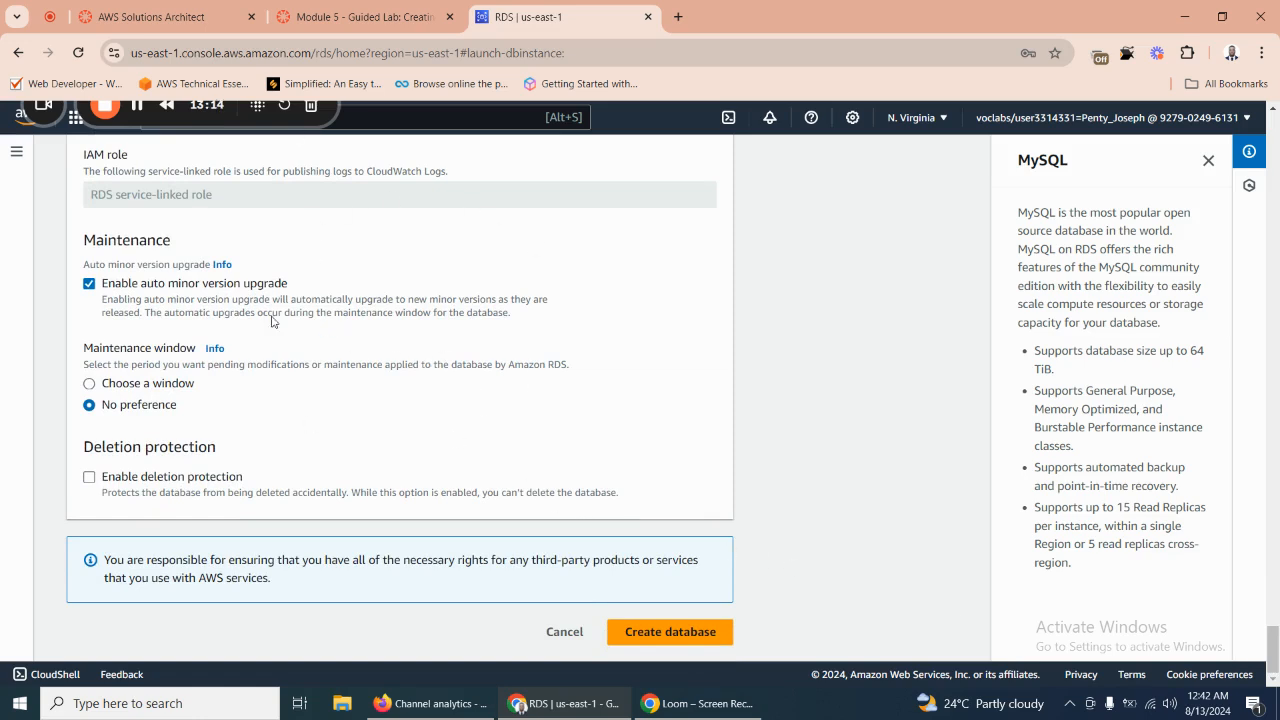
pyautogui.click(650, 631)
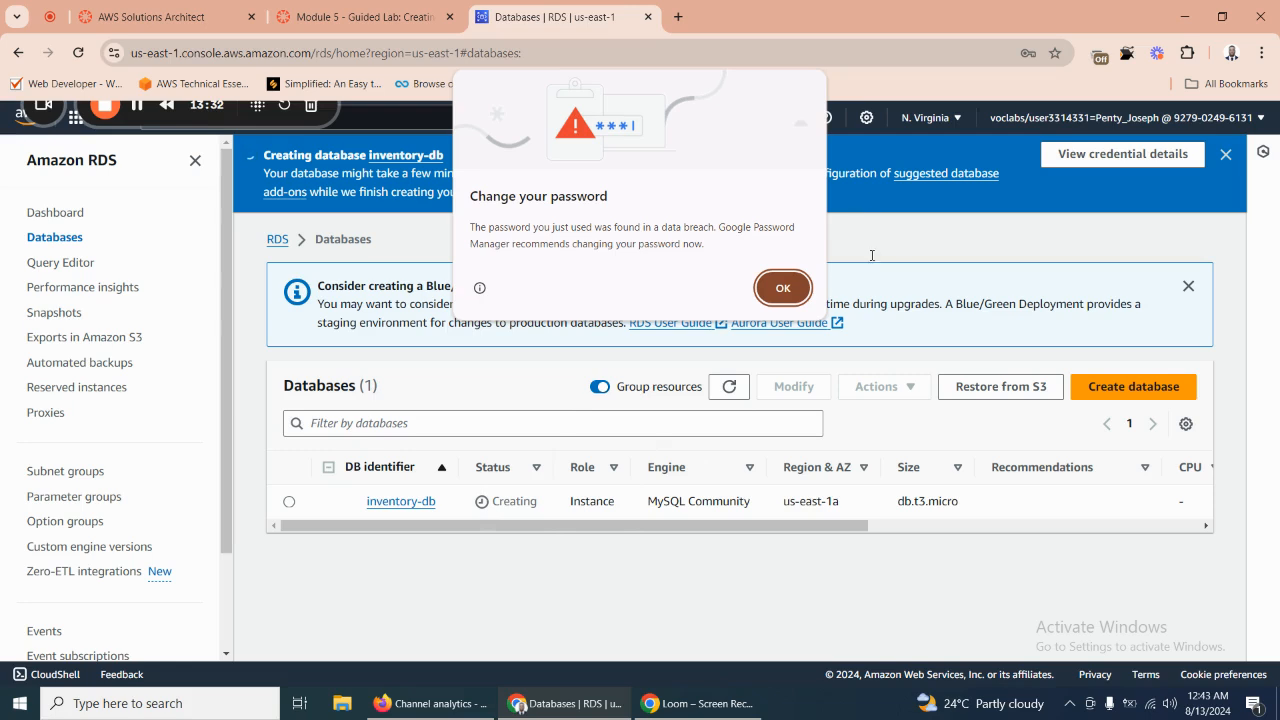
pyautogui.click(783, 288)
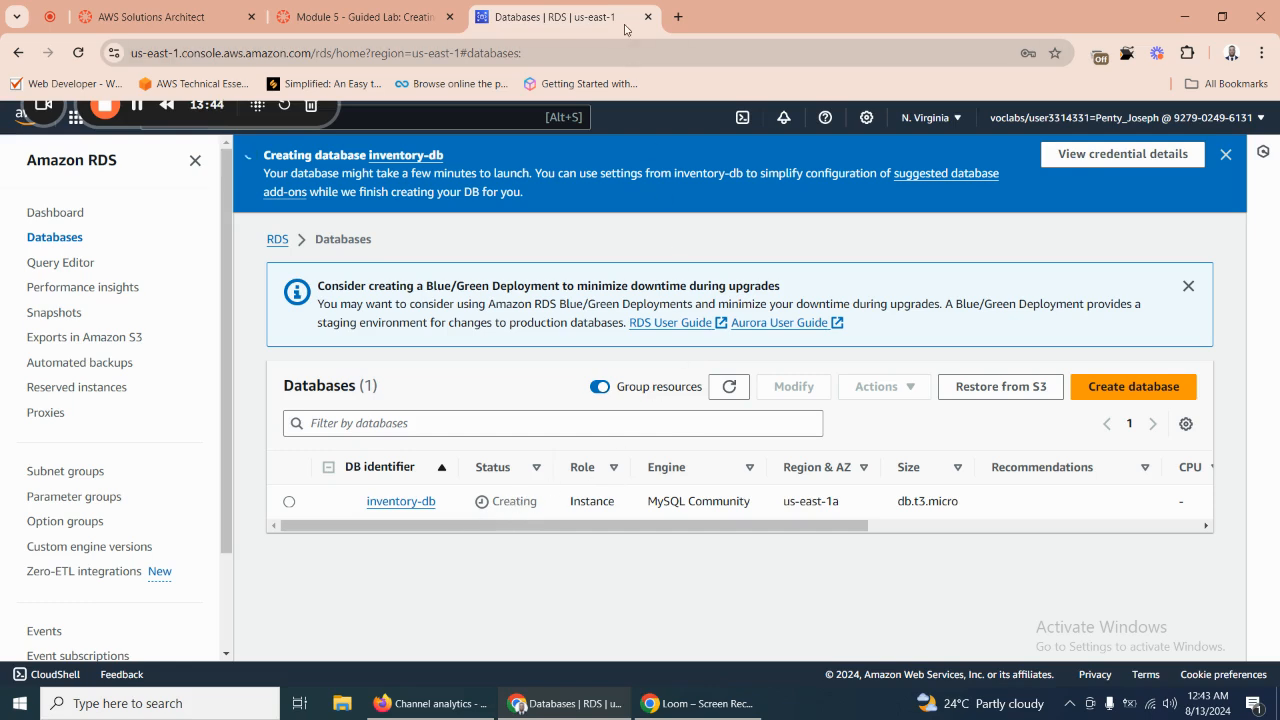
# Duplicate the browser tab showing the RDS Databases page.
pyautogui.rightClick(562, 20)
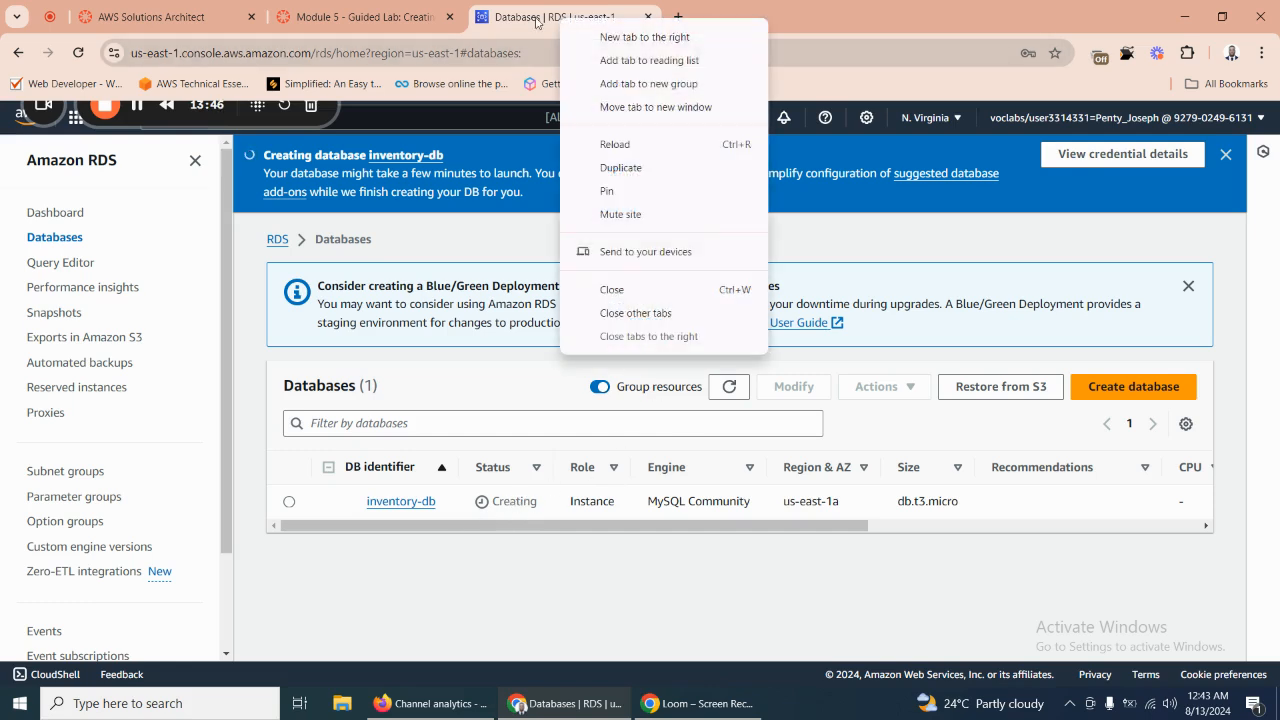
pyautogui.rightClick(536, 18)
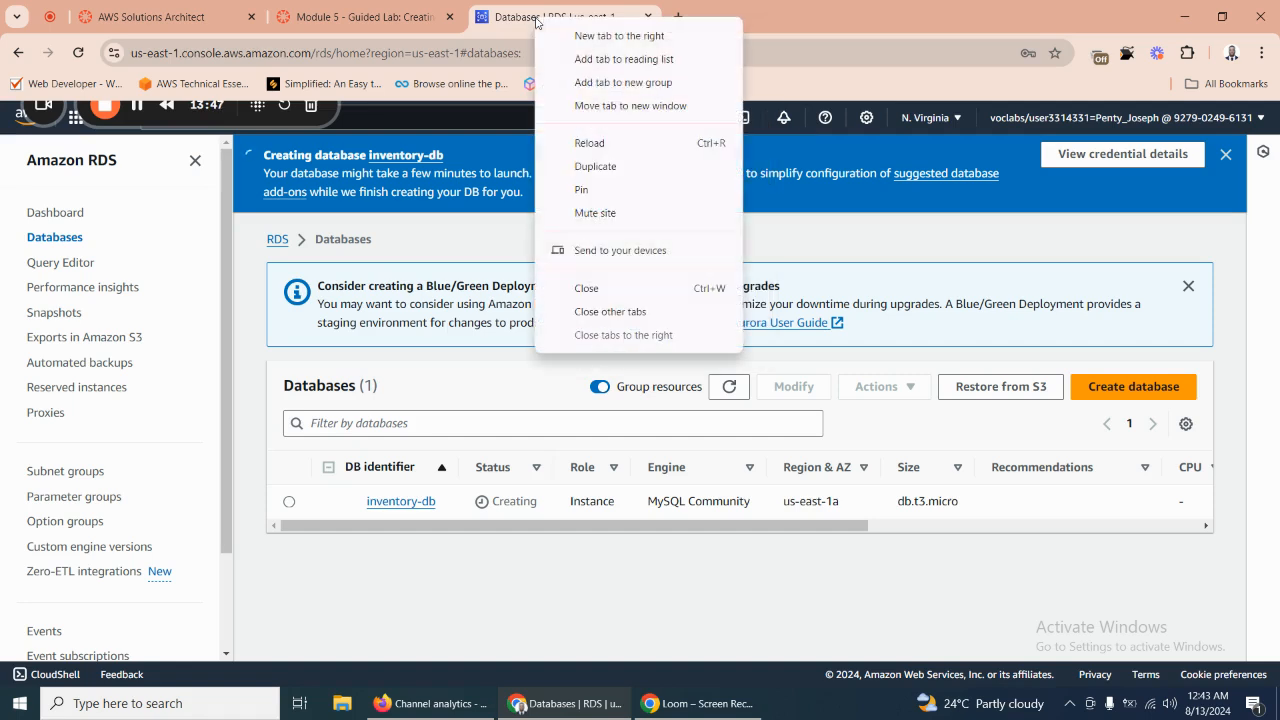
pyautogui.click(595, 167)
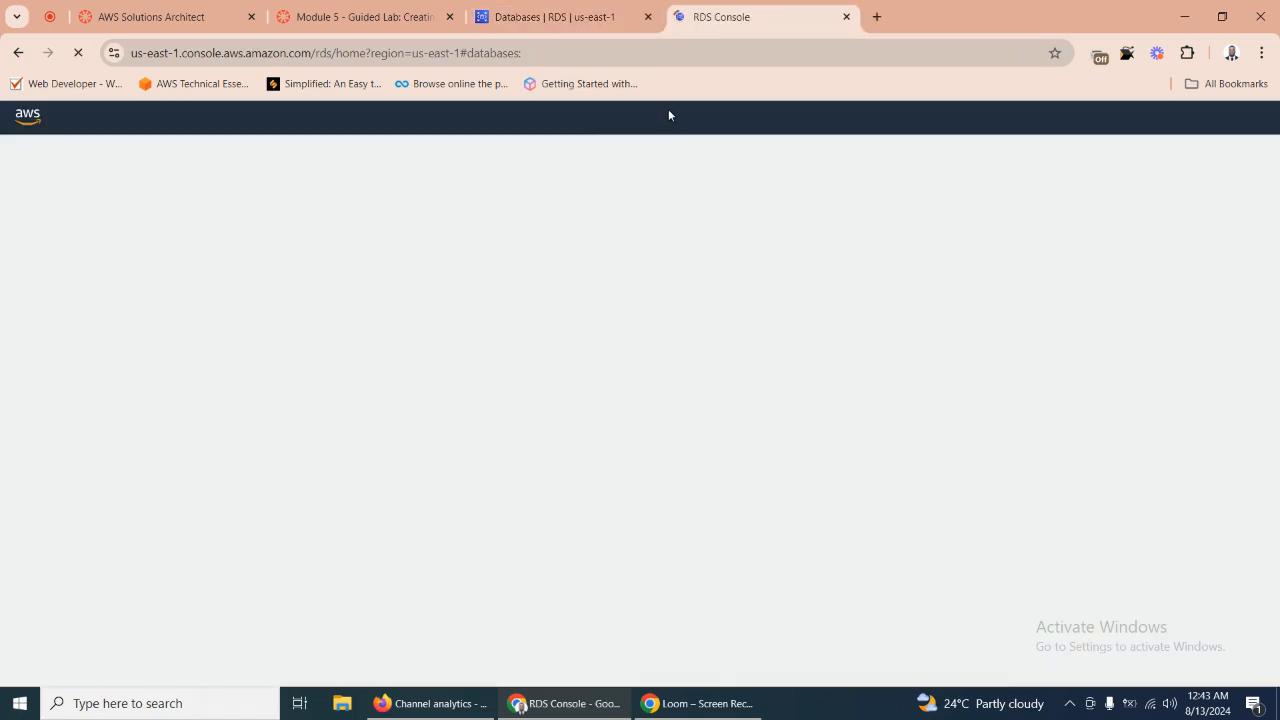
# Read the lab's Task 2 instructions on opening EC2 and selecting the App Server instance.
pyautogui.click(360, 20)
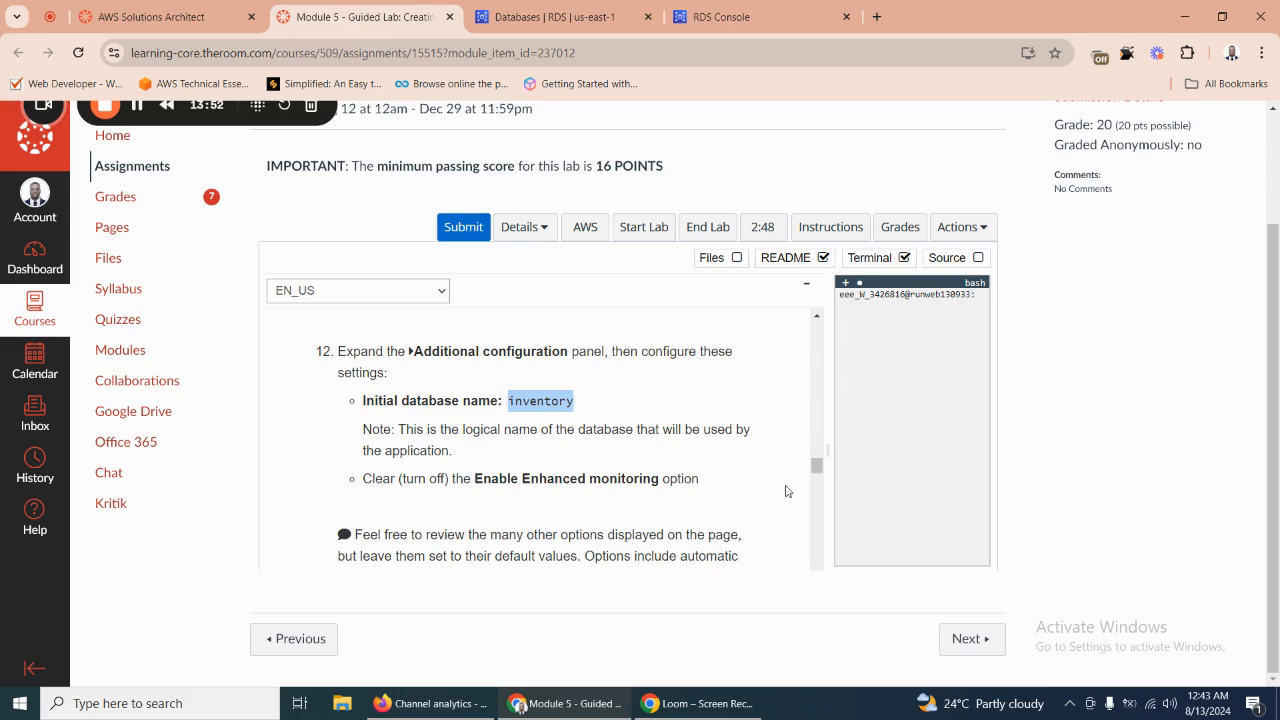
pyautogui.moveTo(817, 469); pyautogui.dragTo(805, 496)
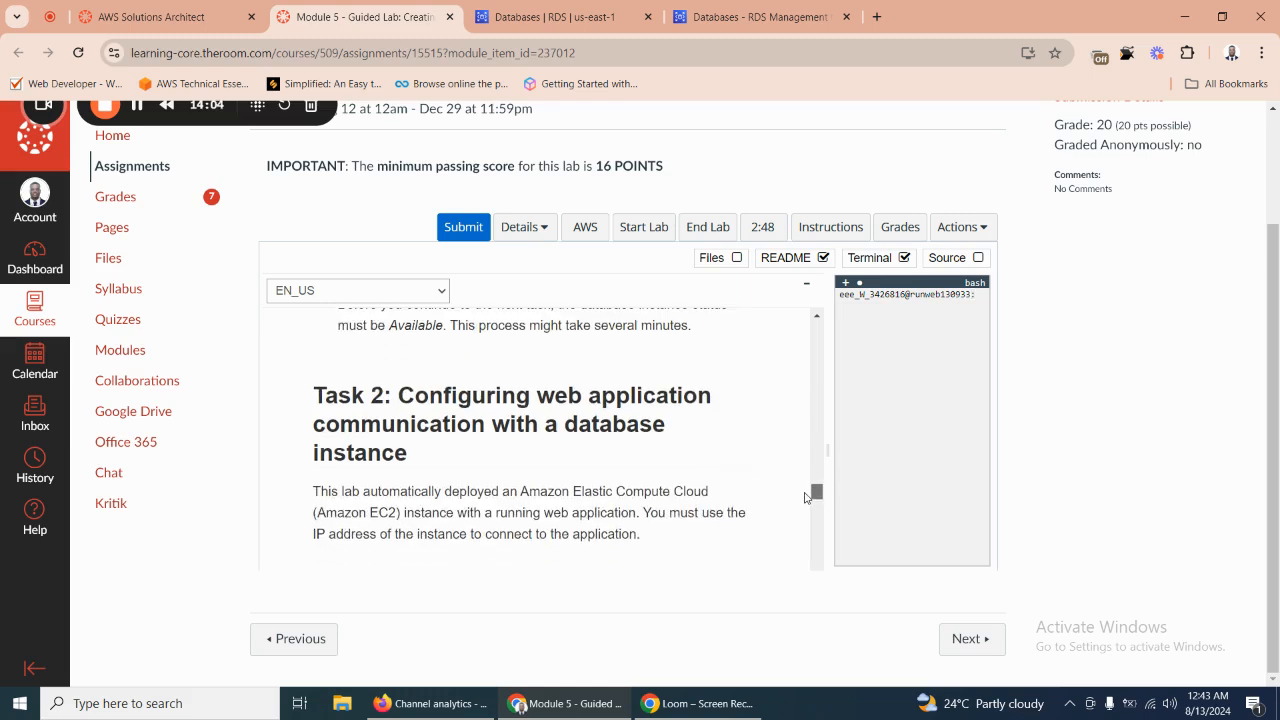
pyautogui.moveTo(805, 497); pyautogui.dragTo(798, 511)
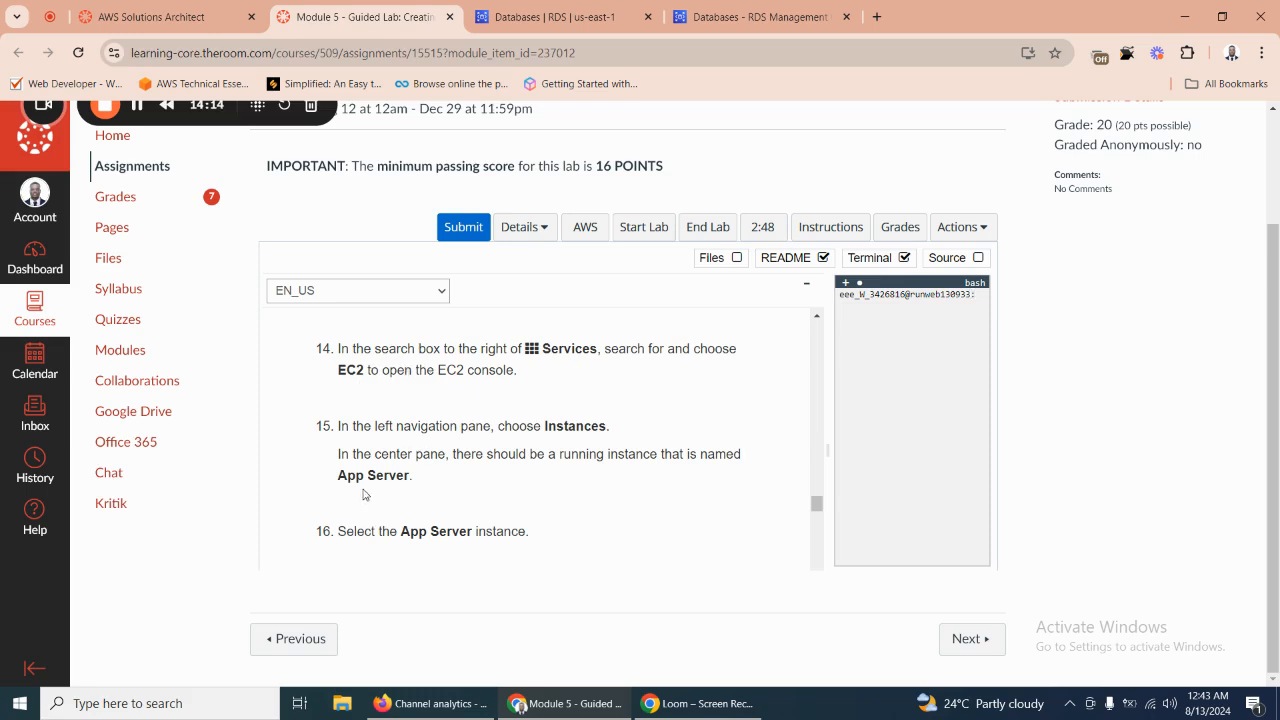
# Search the AWS Management Console for EC2, open the EC2 dashboard, and list the running instances.
pyautogui.click(585, 227)
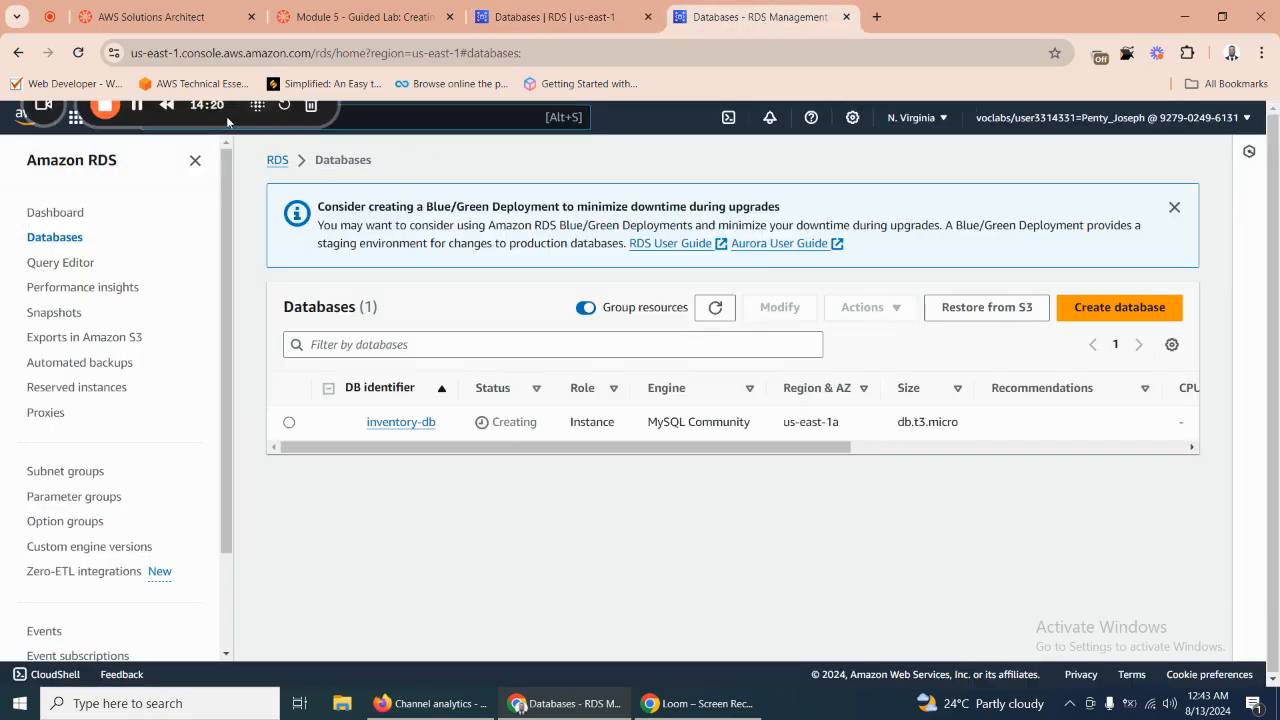
pyautogui.moveTo(226, 116); pyautogui.dragTo(1193, 135)
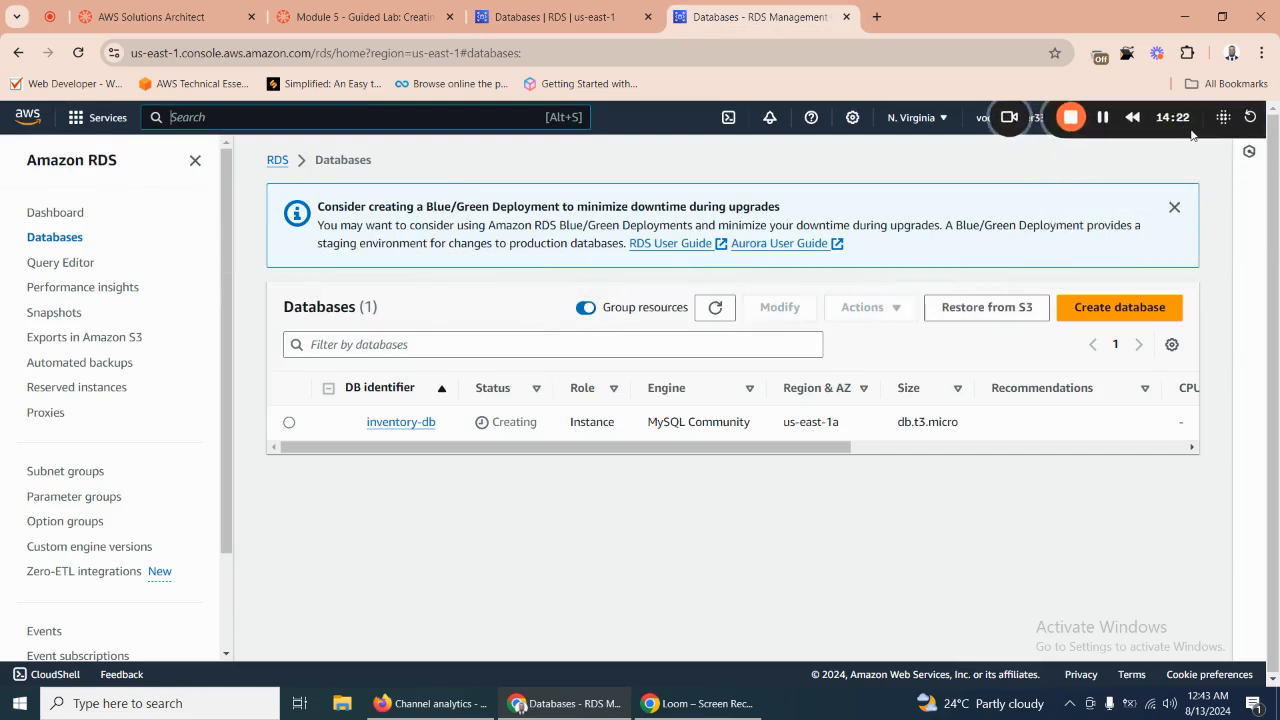
pyautogui.click(281, 116)
pyautogui.write('ec2')
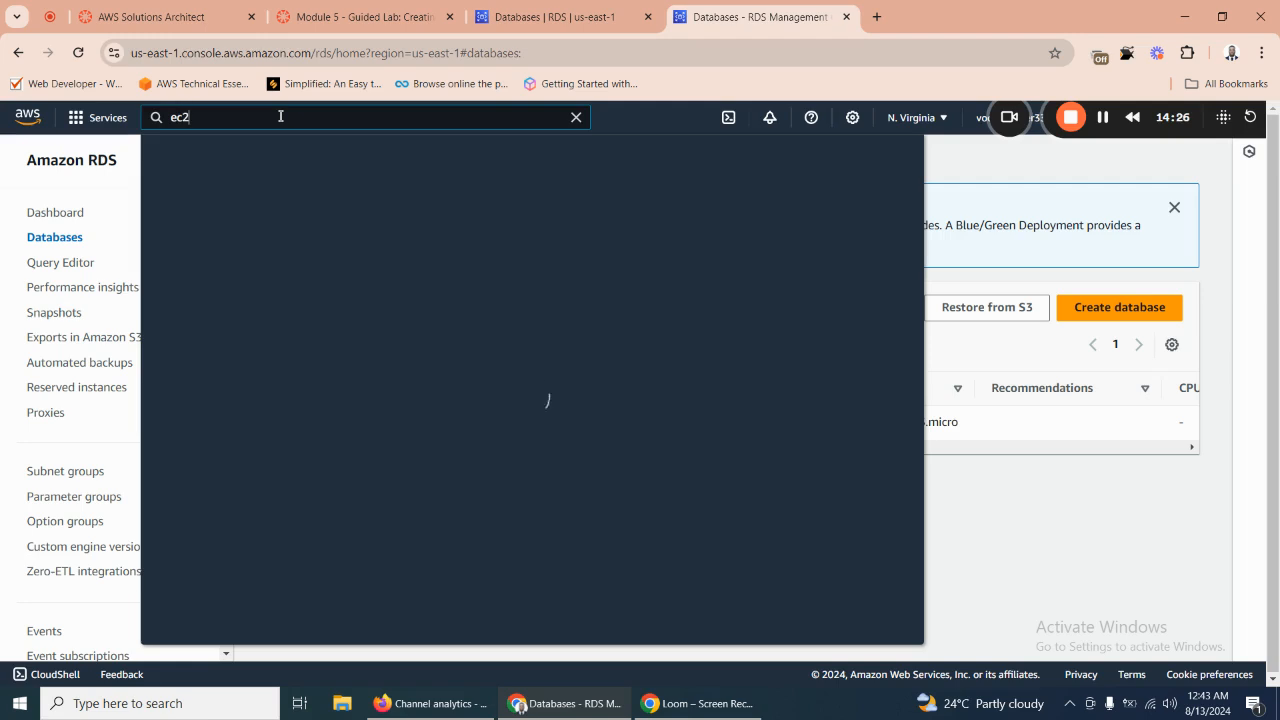
pyautogui.click(414, 246)
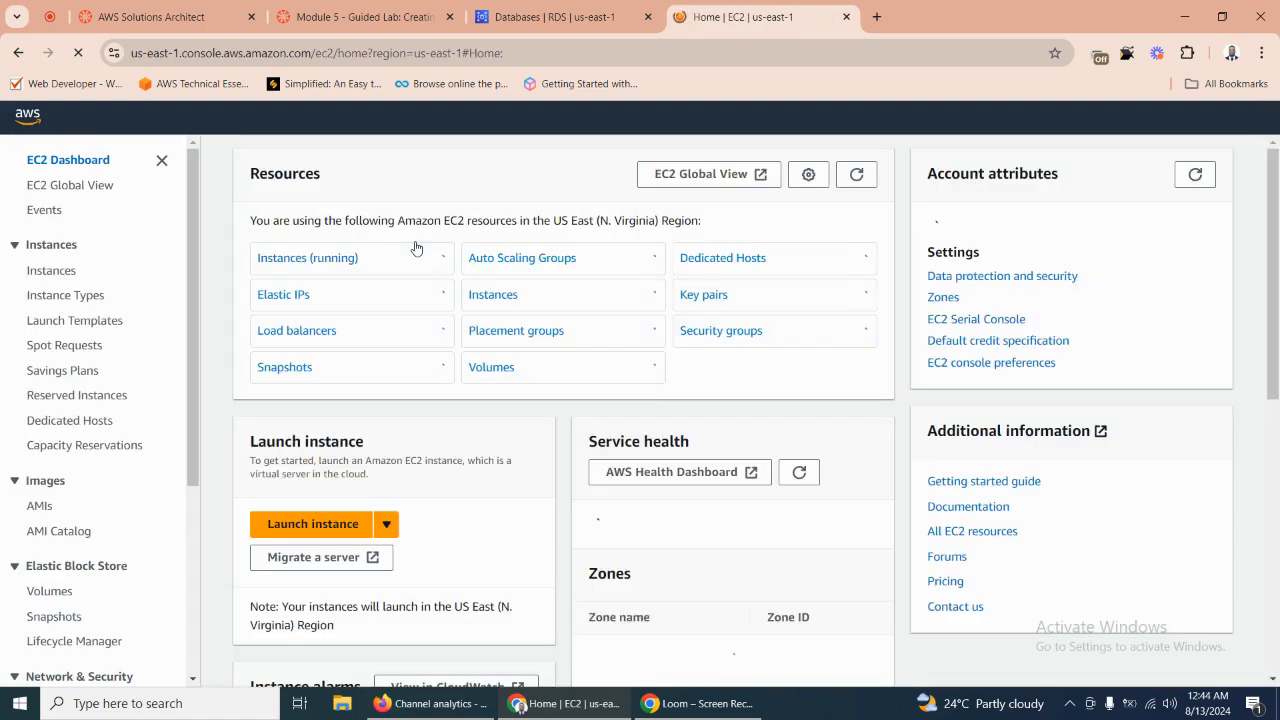
pyautogui.click(339, 268)
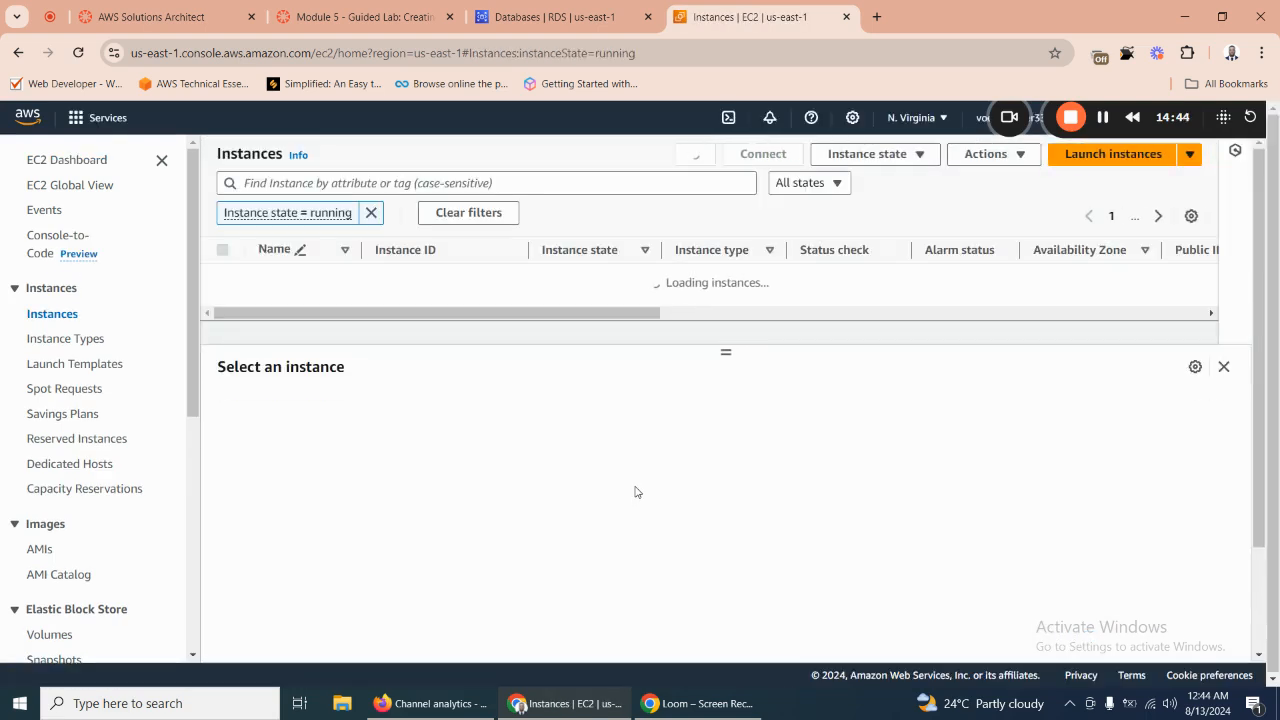
# Read the lab instructions on copying the App Server's public IPv4 address, opening the web application, and returning to the RDS databases.
pyautogui.click(365, 17)
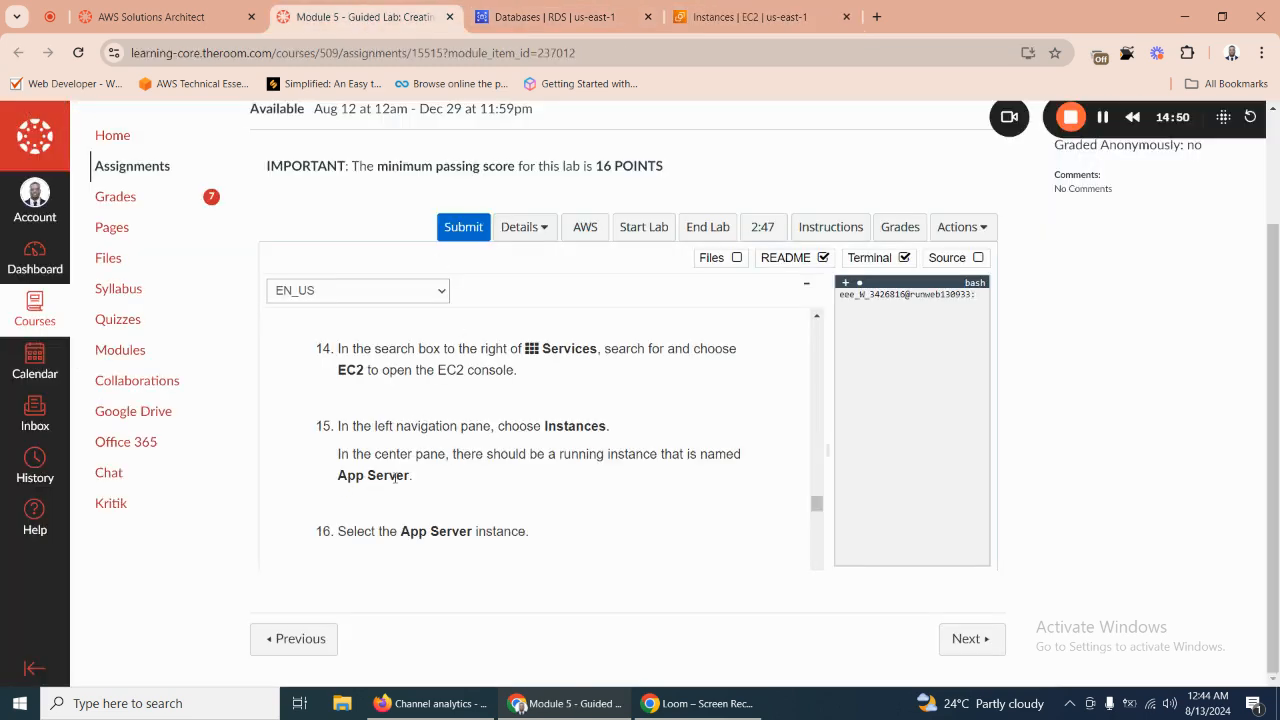
pyautogui.click(750, 17)
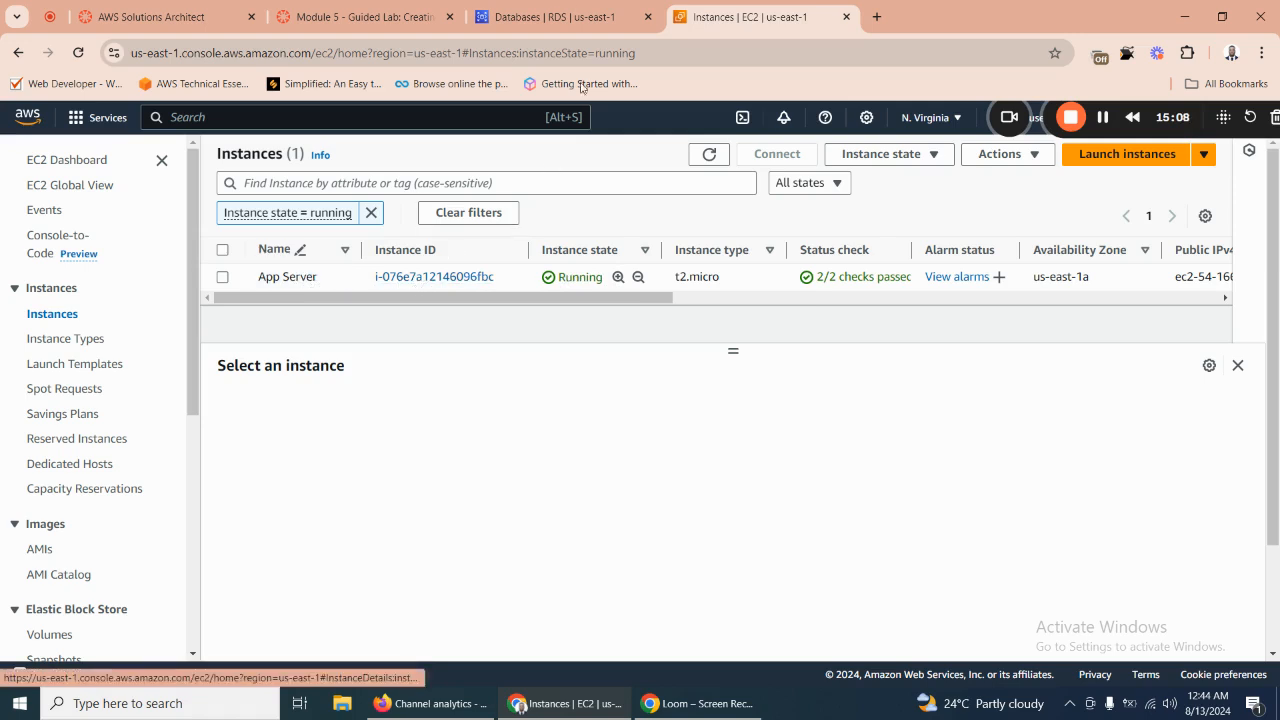
pyautogui.click(439, 8)
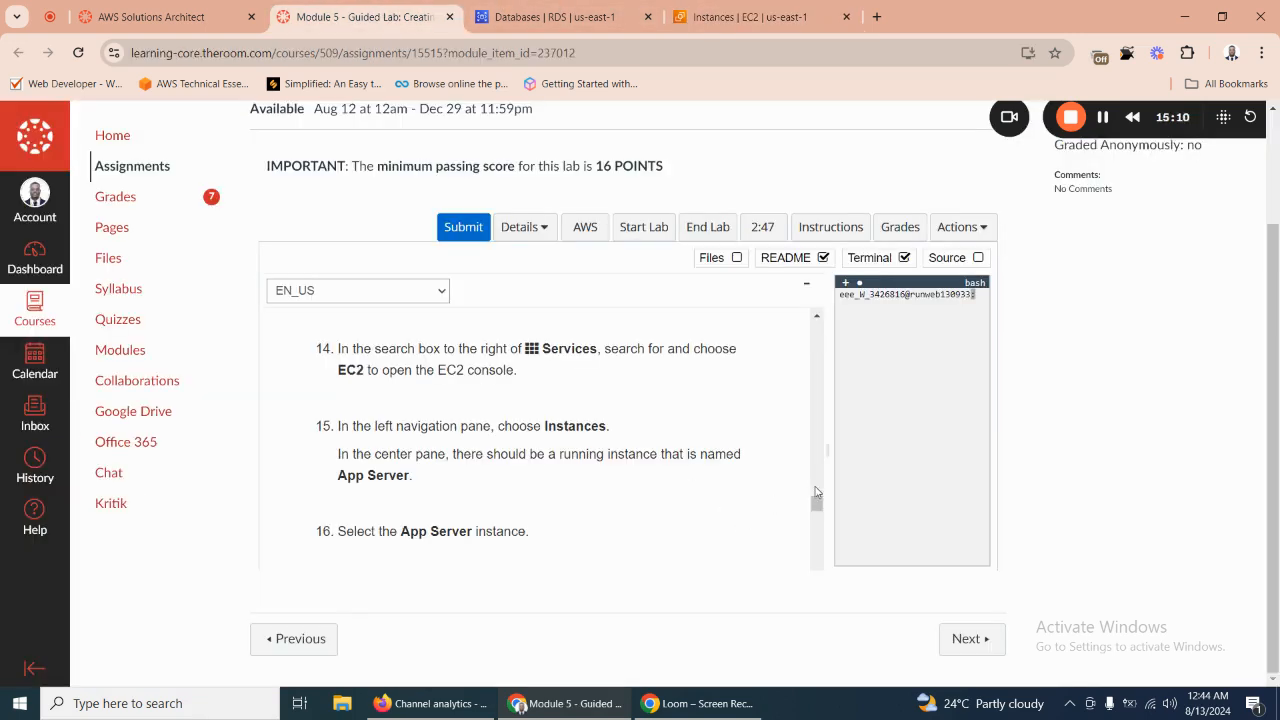
pyautogui.moveTo(816, 505); pyautogui.dragTo(816, 516)
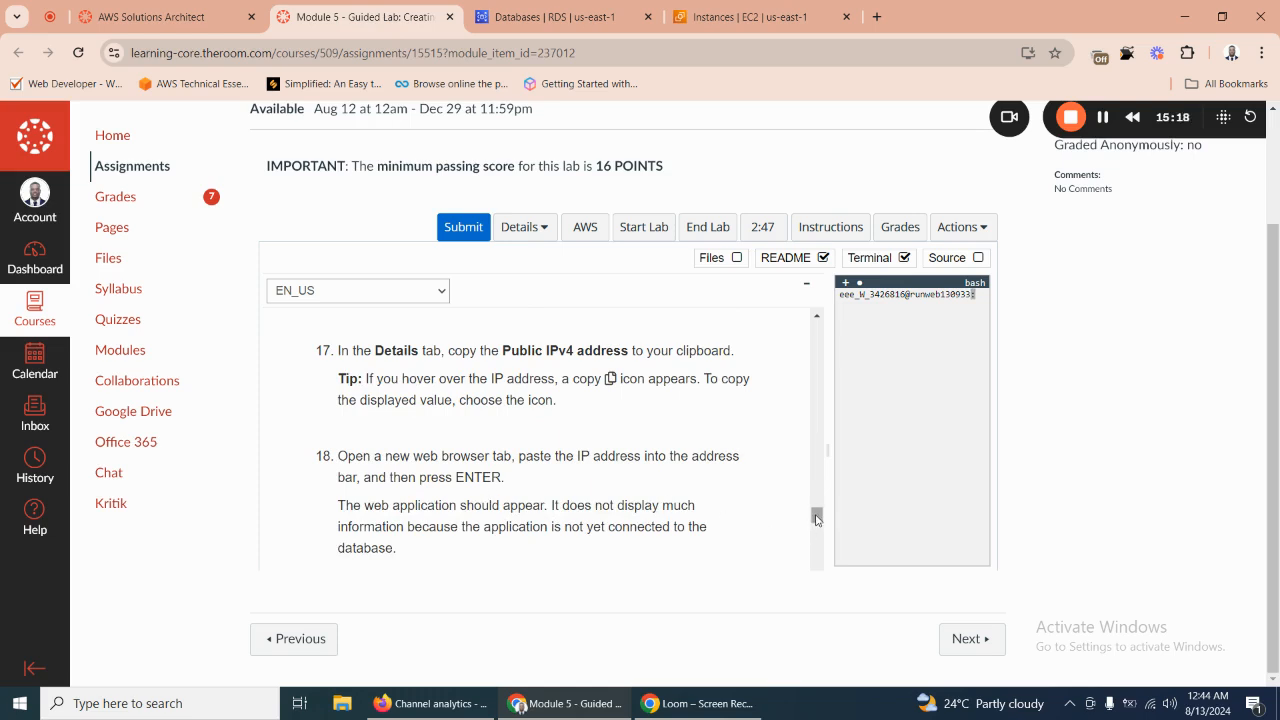
pyautogui.moveTo(816, 518)
pyautogui.mouseDown()
pyautogui.moveTo(811, 550)
pyautogui.moveTo(814, 529)
pyautogui.mouseUp()
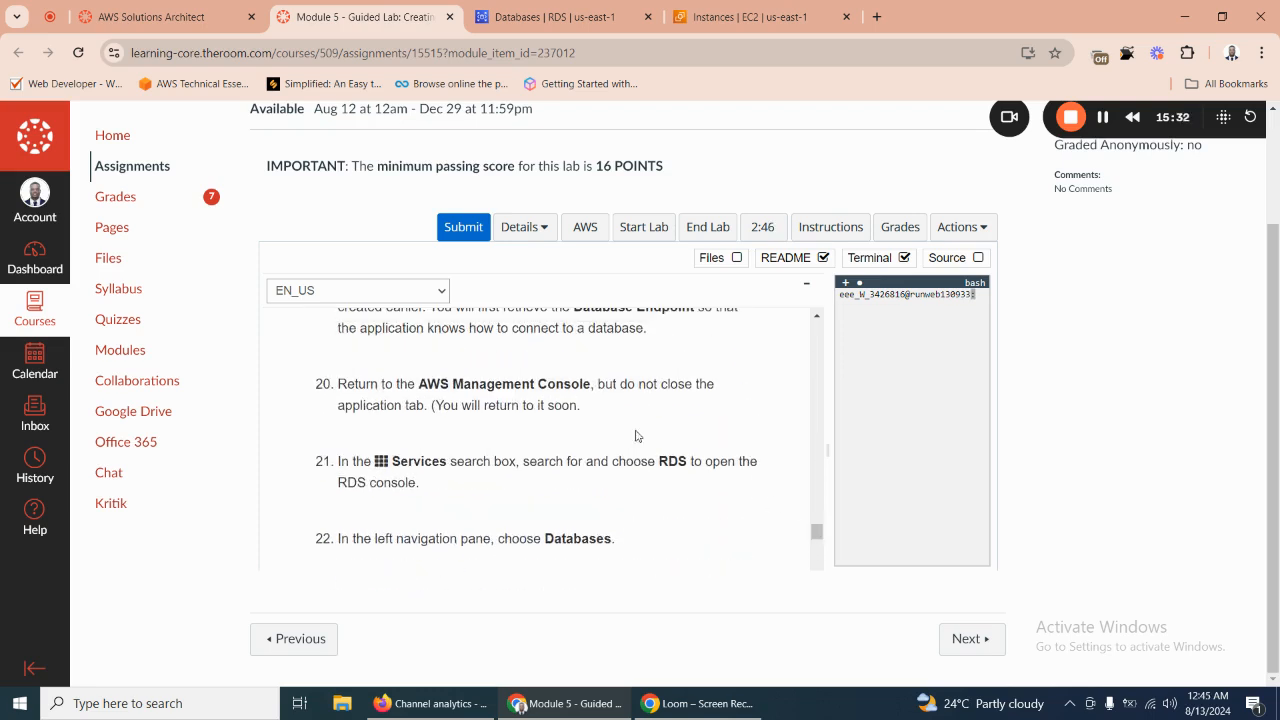
# Open the App Server instance's details in EC2 and copy its public IPv4 address.
pyautogui.click(545, 16)
pyautogui.click(748, 16)
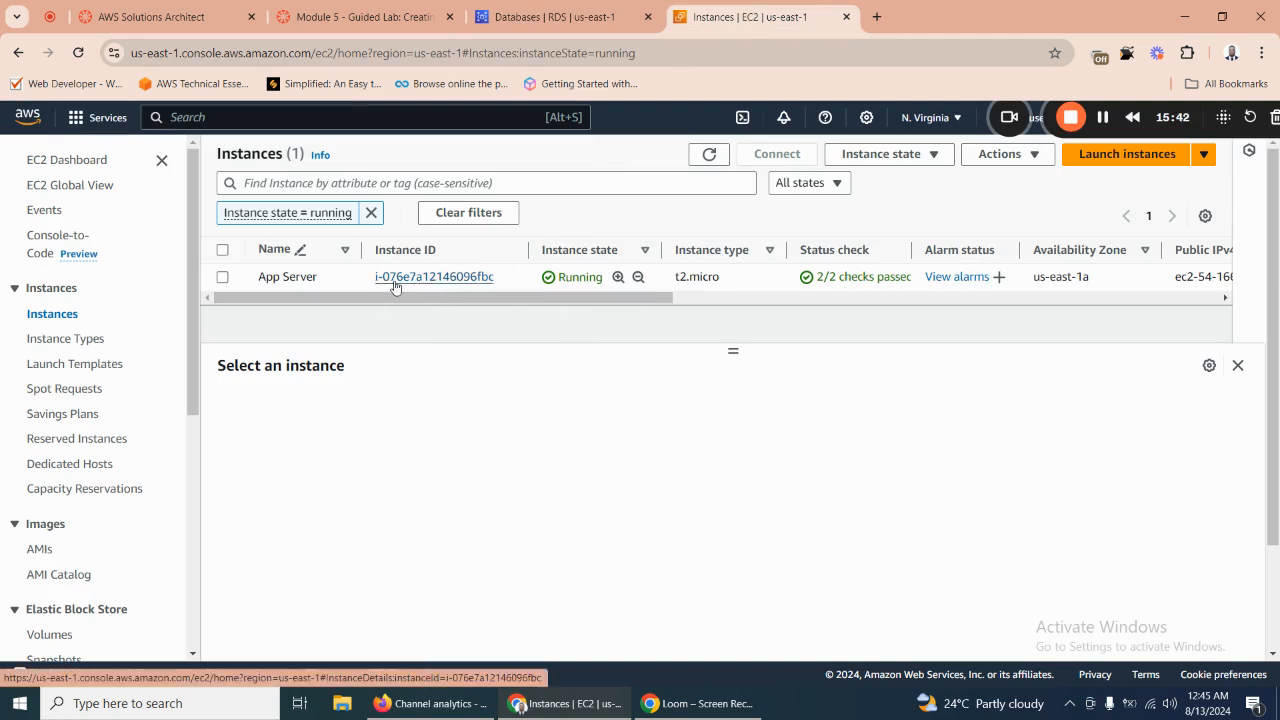
pyautogui.click(428, 278)
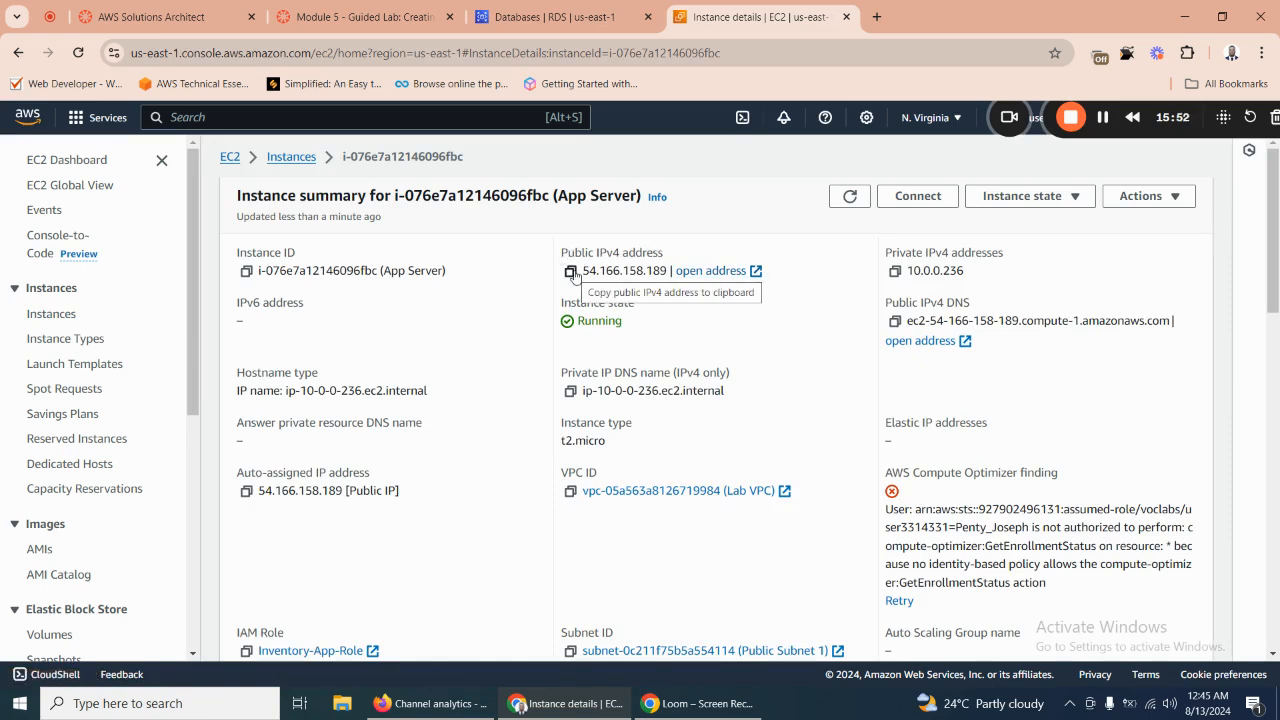
pyautogui.click(571, 272)
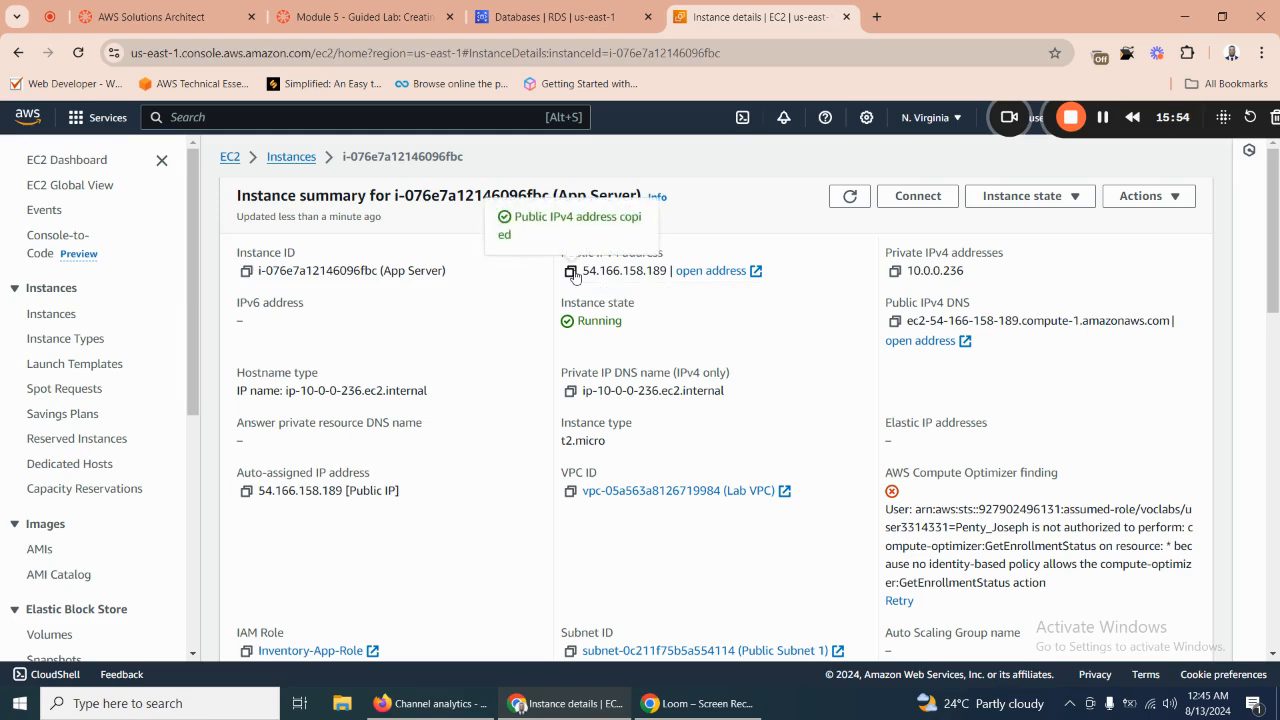
# Load the App Server's web application in a new browser tab using its copied public IPv4 address, 54.166.158.189.
pyautogui.click(711, 271)
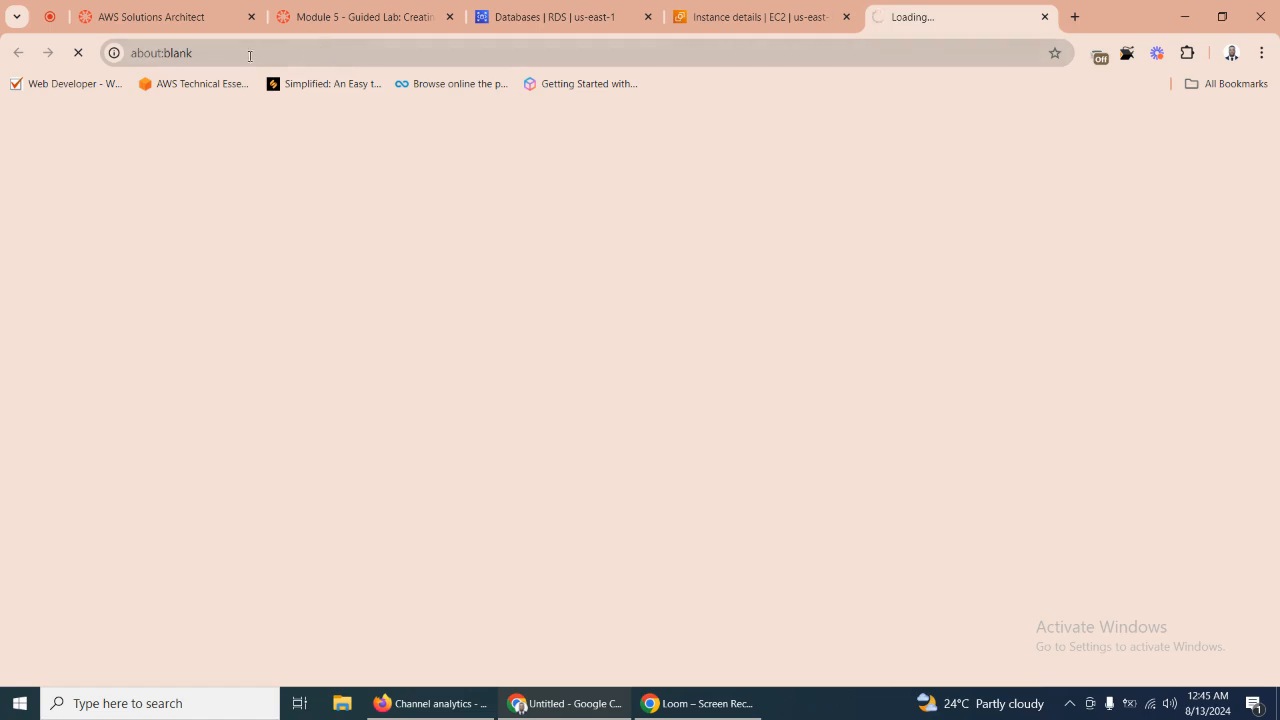
pyautogui.click(196, 56)
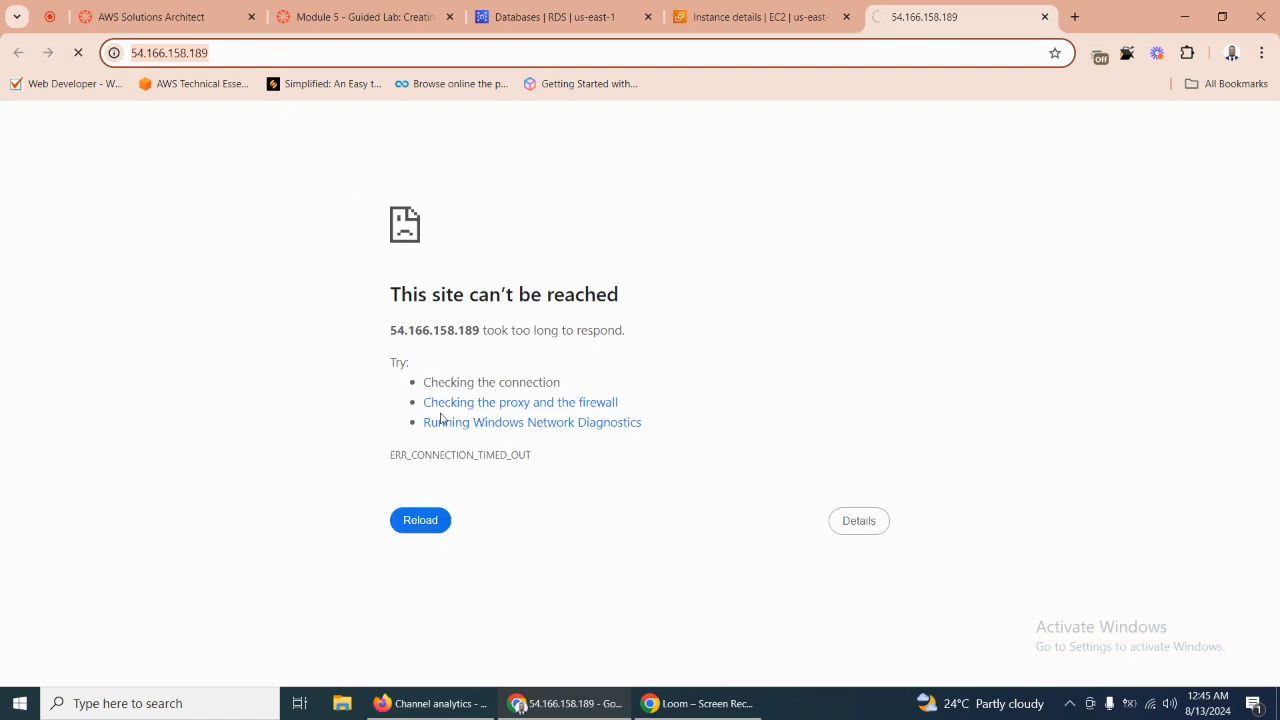
pyautogui.click(431, 521)
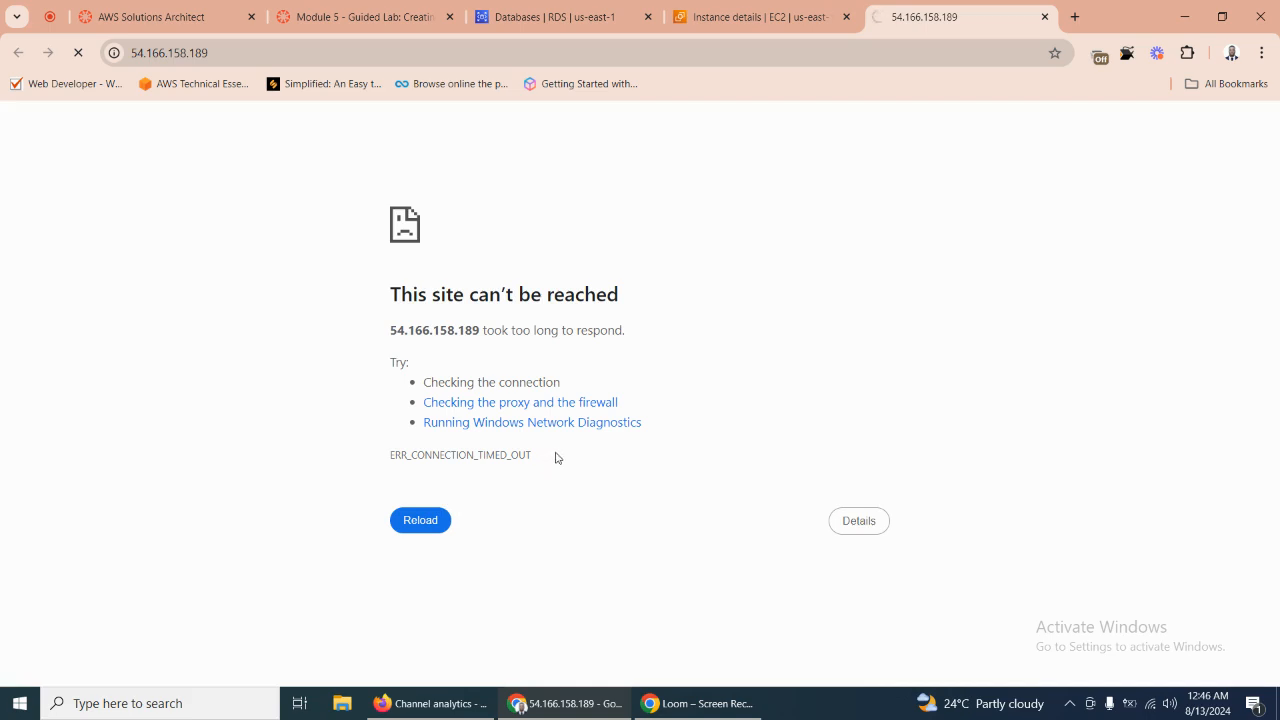
pyautogui.click(190, 53)
pyautogui.rightClick(191, 53)
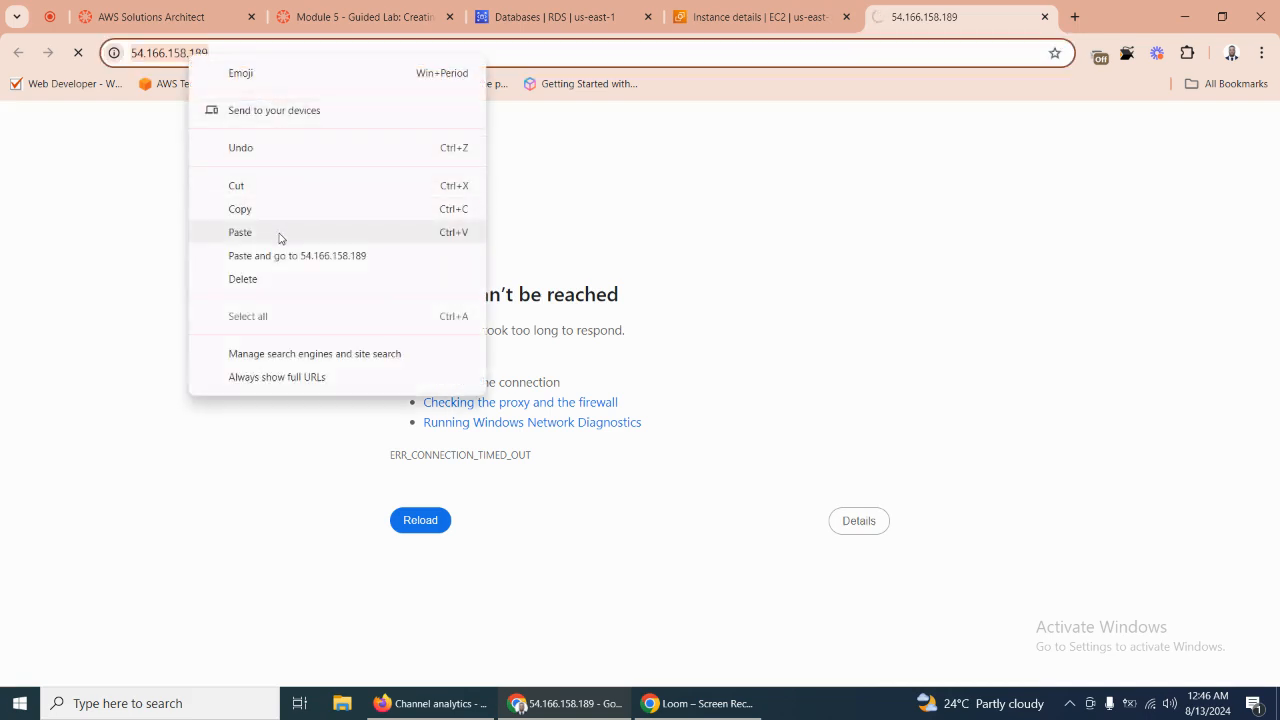
pyautogui.click(240, 232)
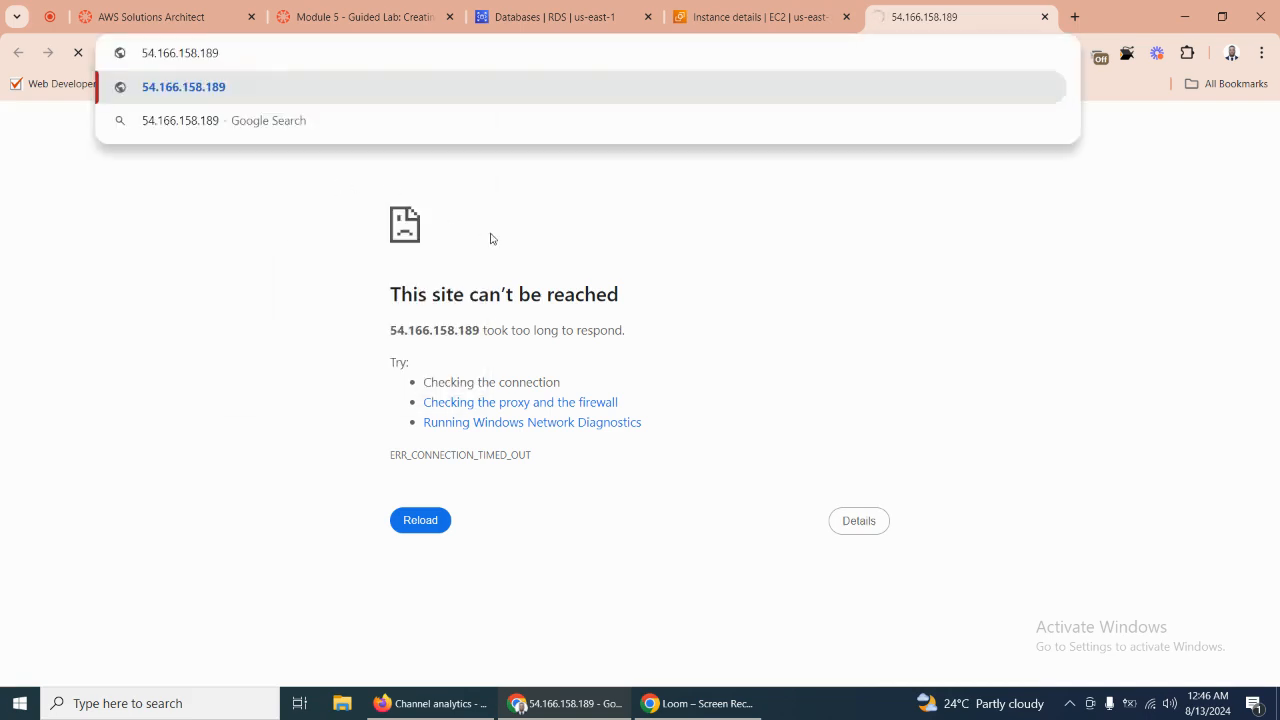
pyautogui.press('Return')
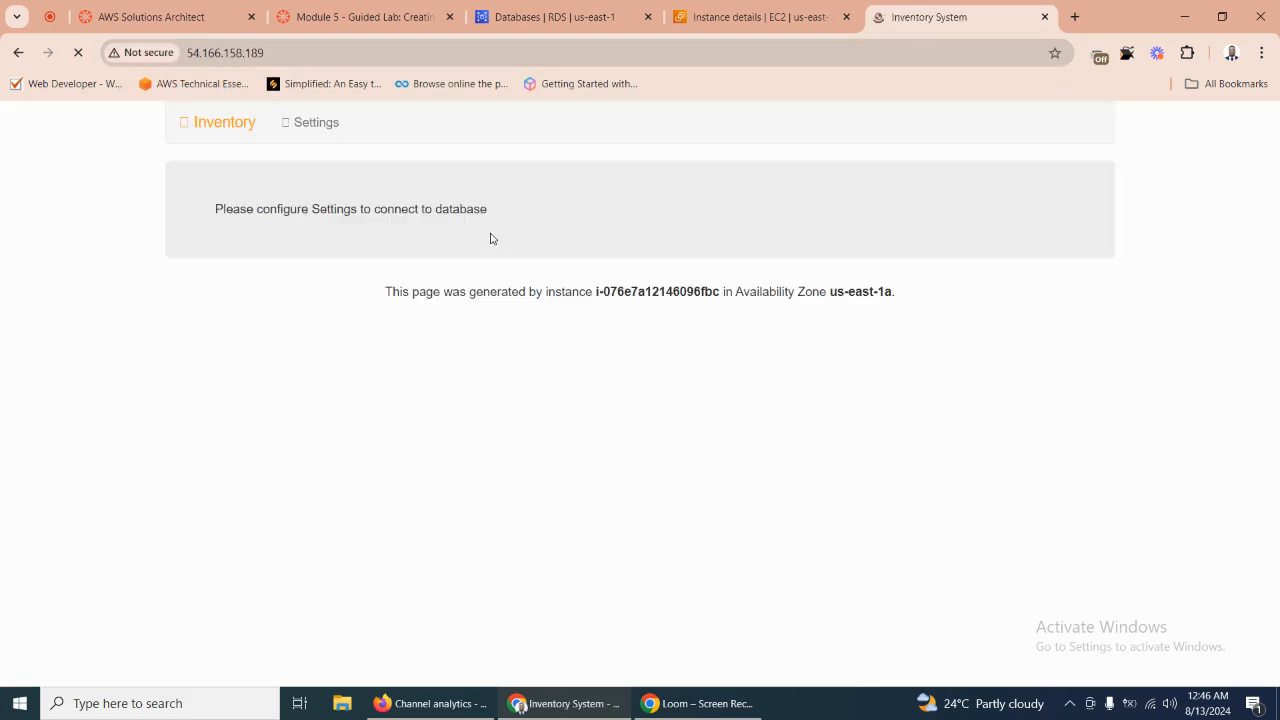
# Return to the RDS Databases page and refresh the list to check the creation status of inventory-db.
pyautogui.click(758, 17)
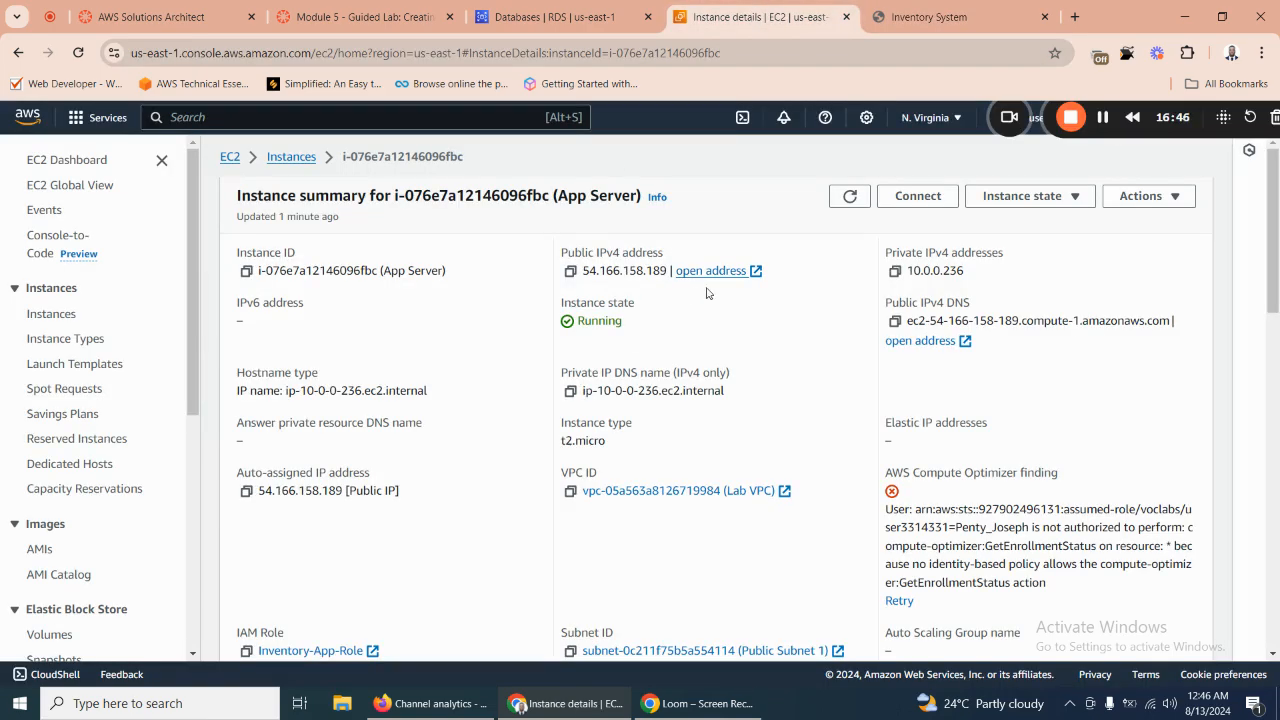
pyautogui.click(540, 20)
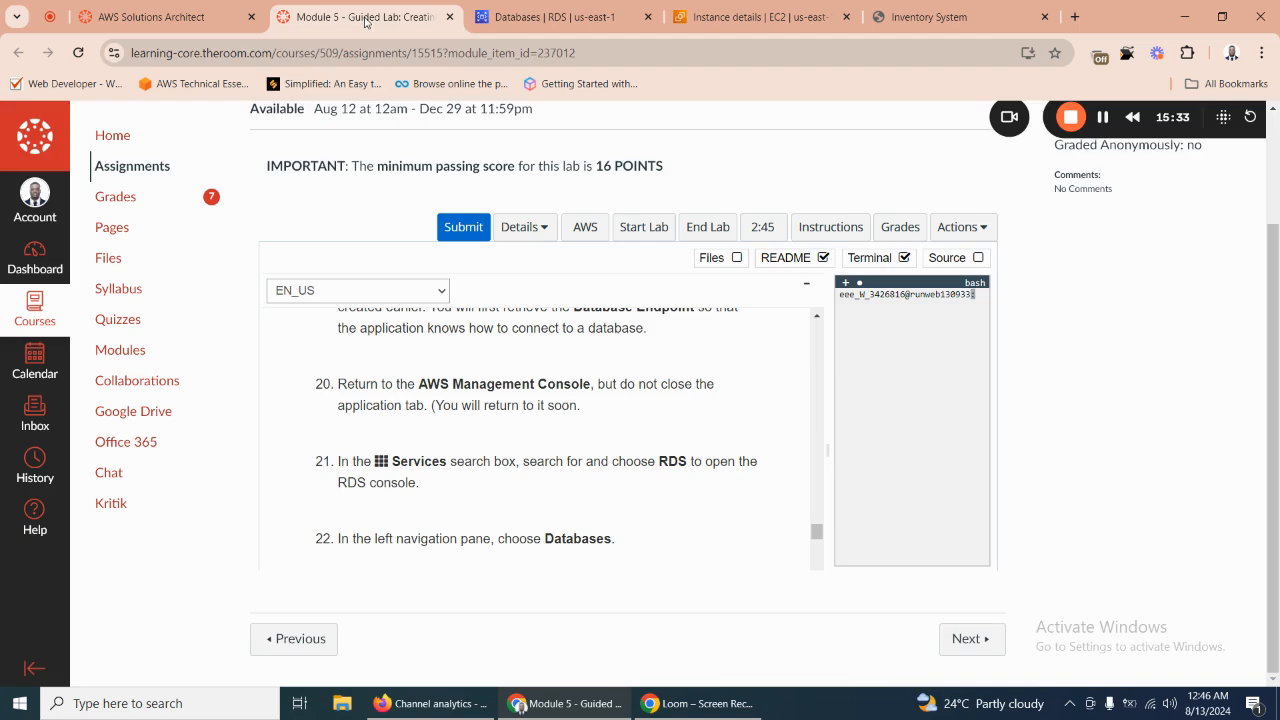
pyautogui.click(530, 17)
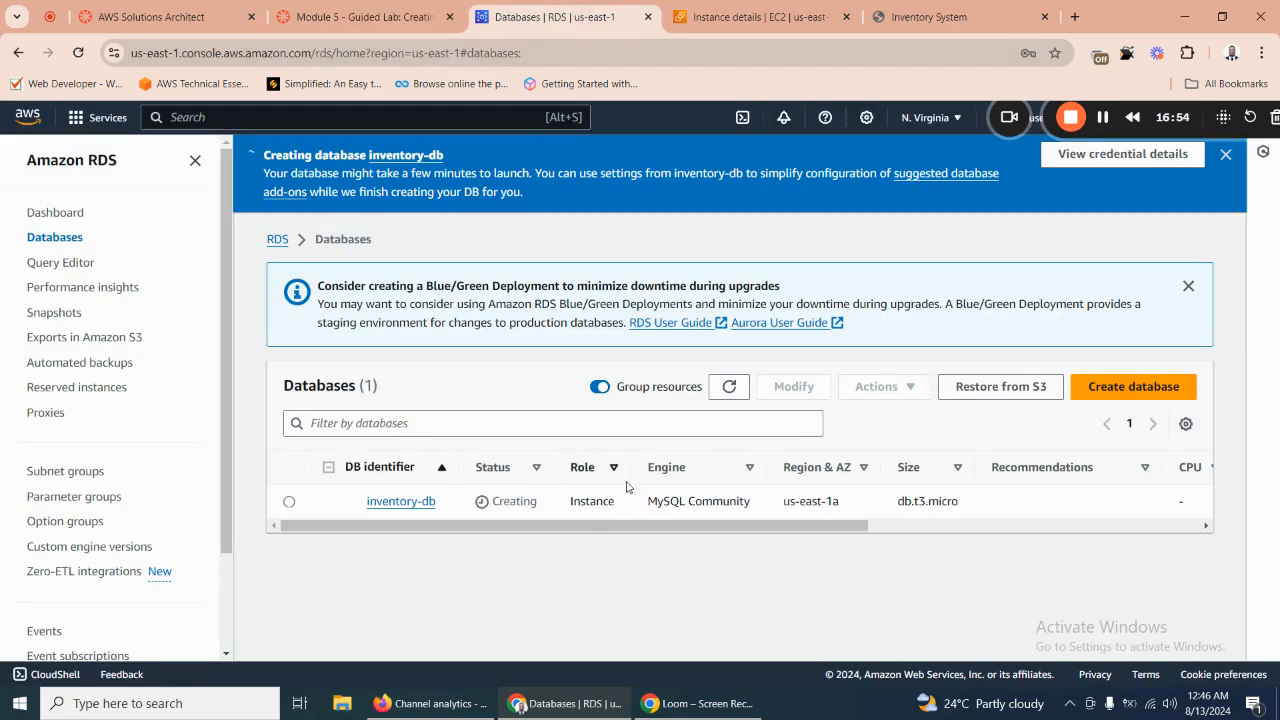
pyautogui.click(727, 387)
pyautogui.click(731, 386)
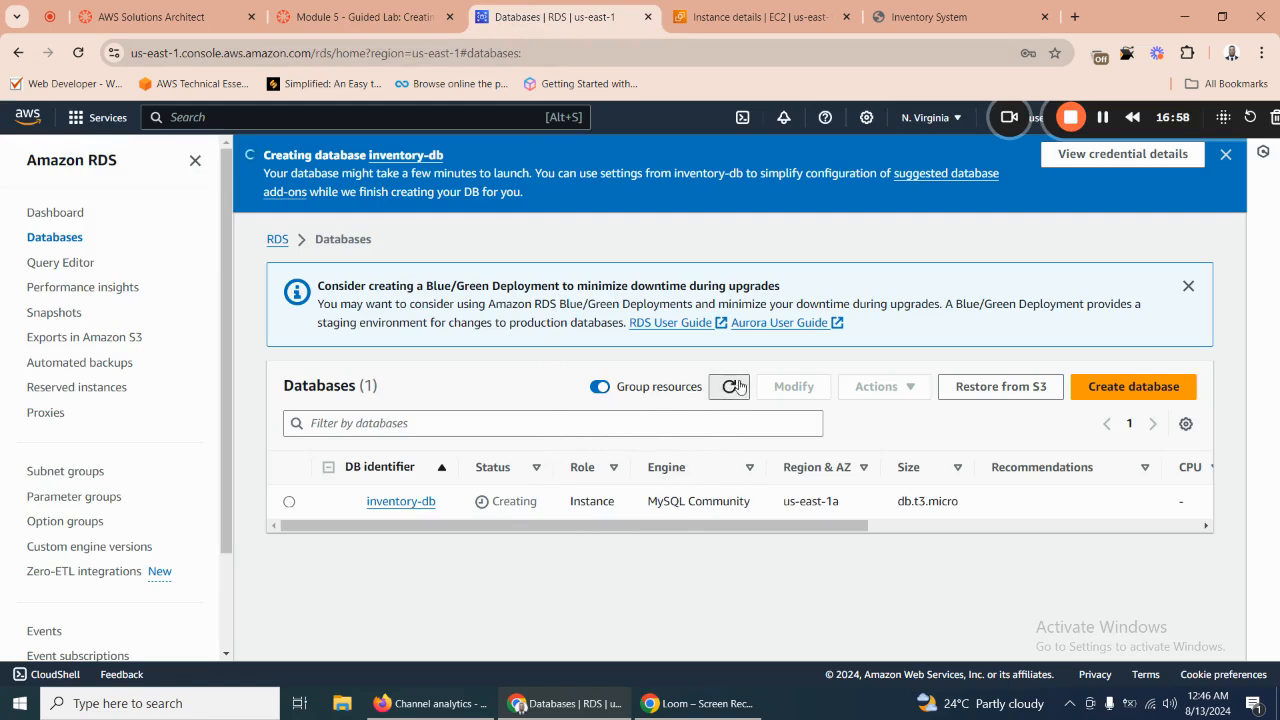
pyautogui.click(734, 386)
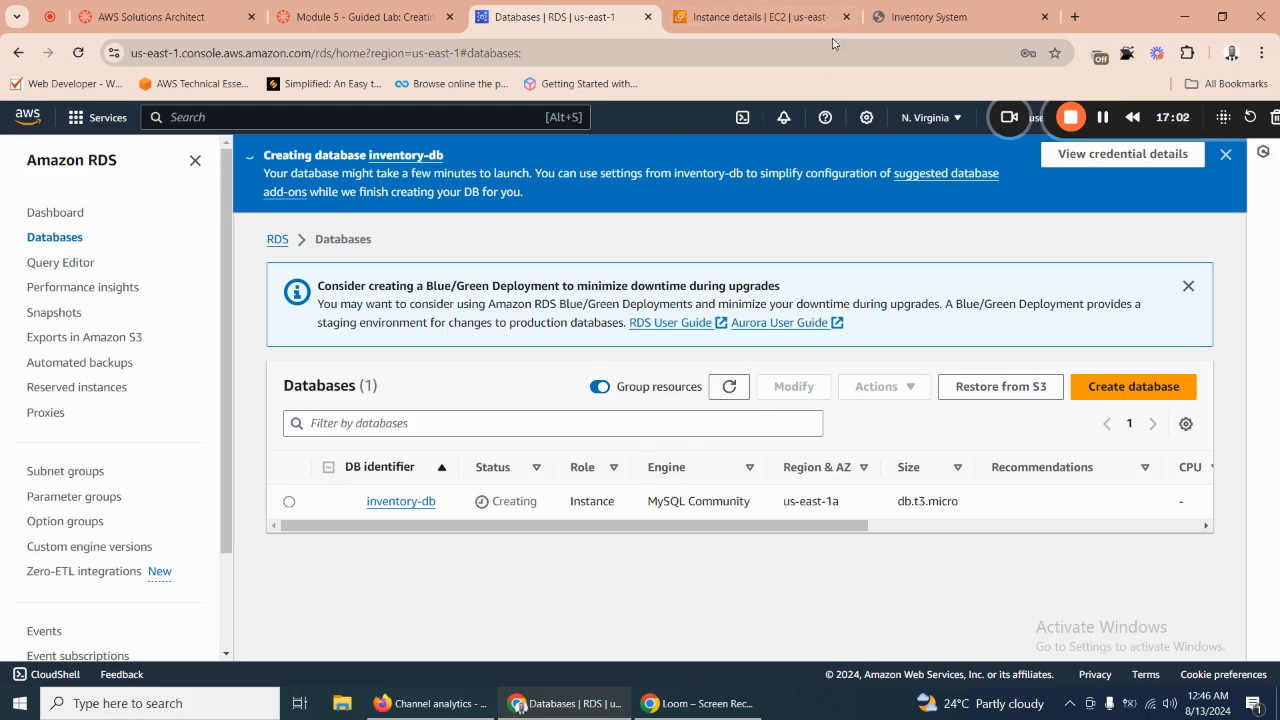
# Copy the App Server's public IPv4 address again and try to reload the Inventory application from it.
pyautogui.click(805, 17)
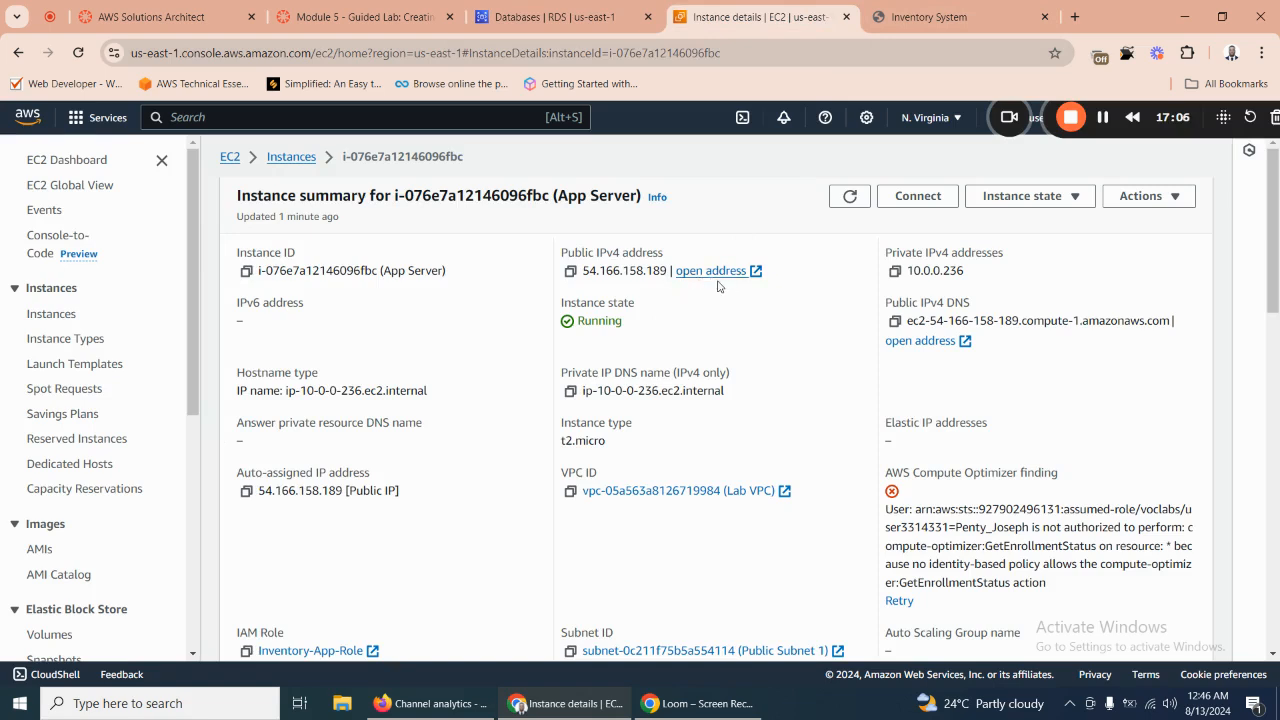
pyautogui.click(570, 271)
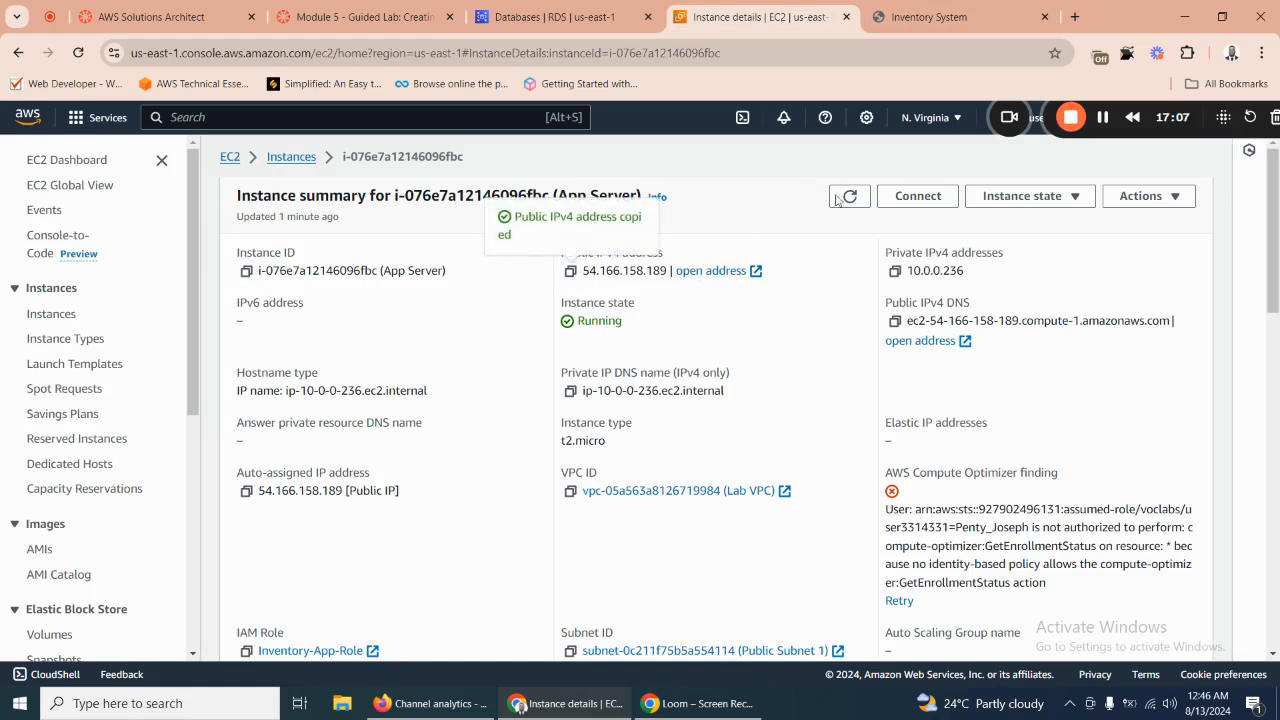
pyautogui.click(935, 17)
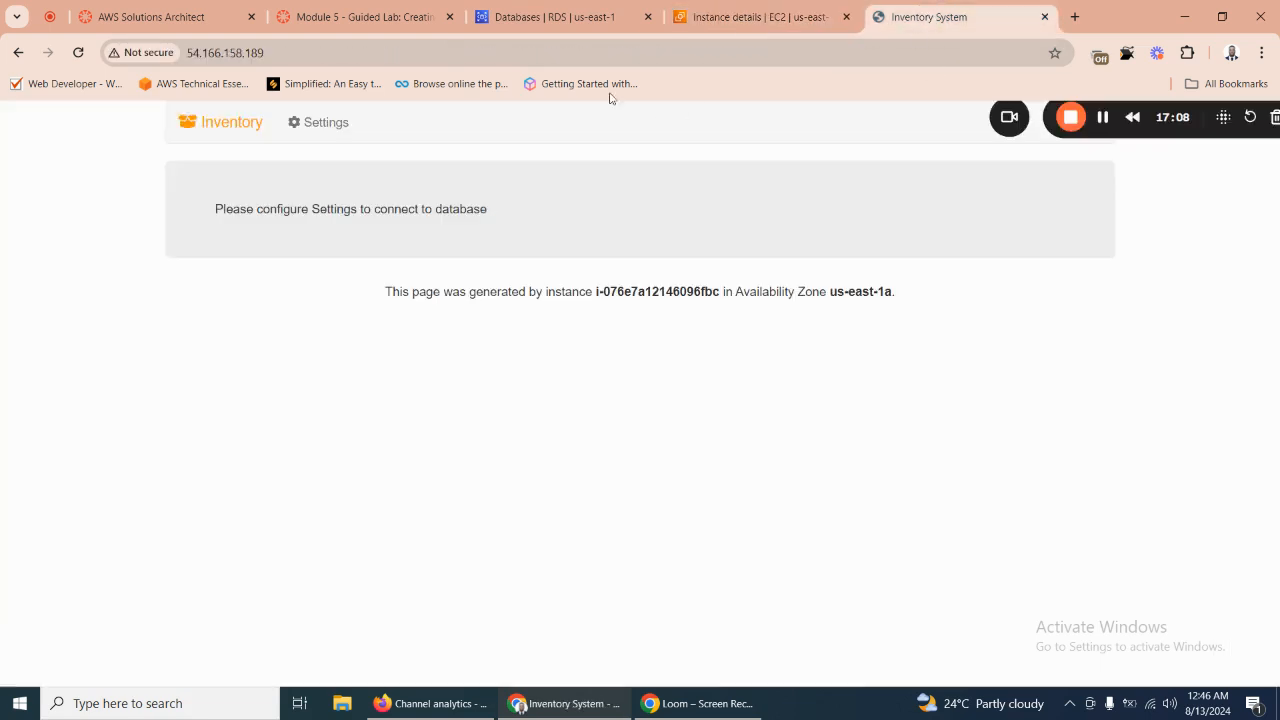
pyautogui.rightClick(402, 50)
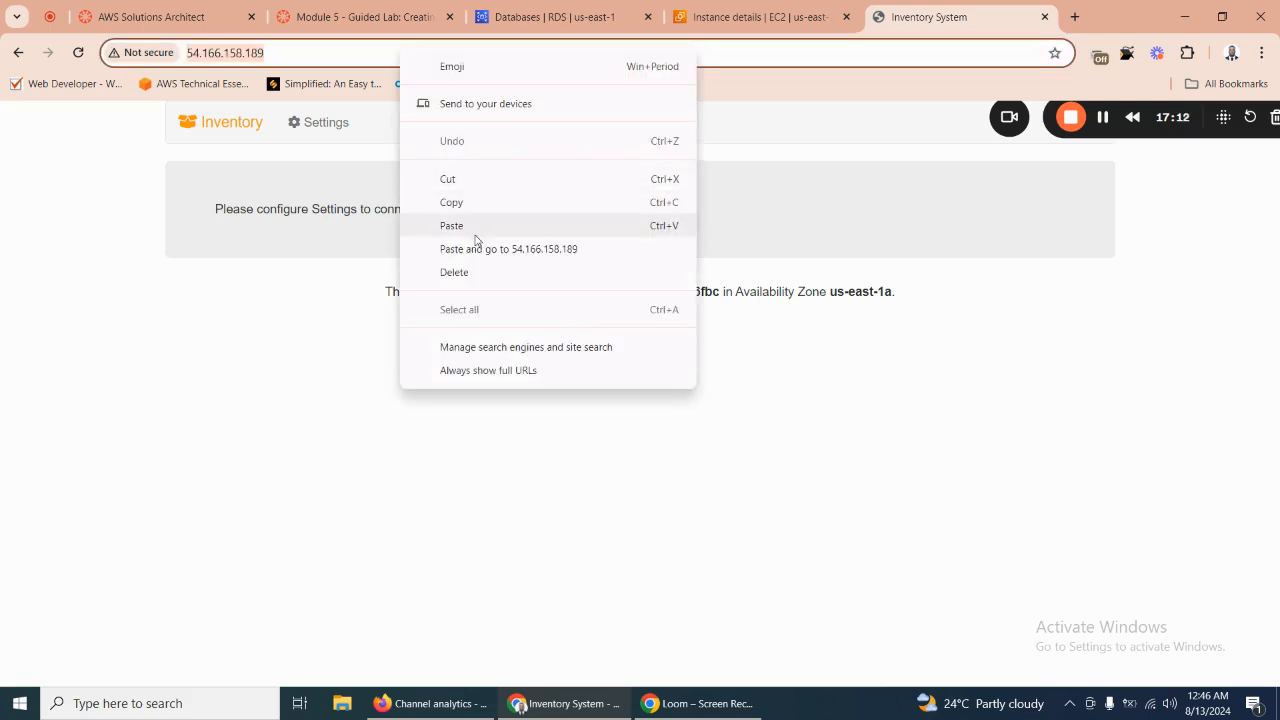
pyautogui.click(500, 252)
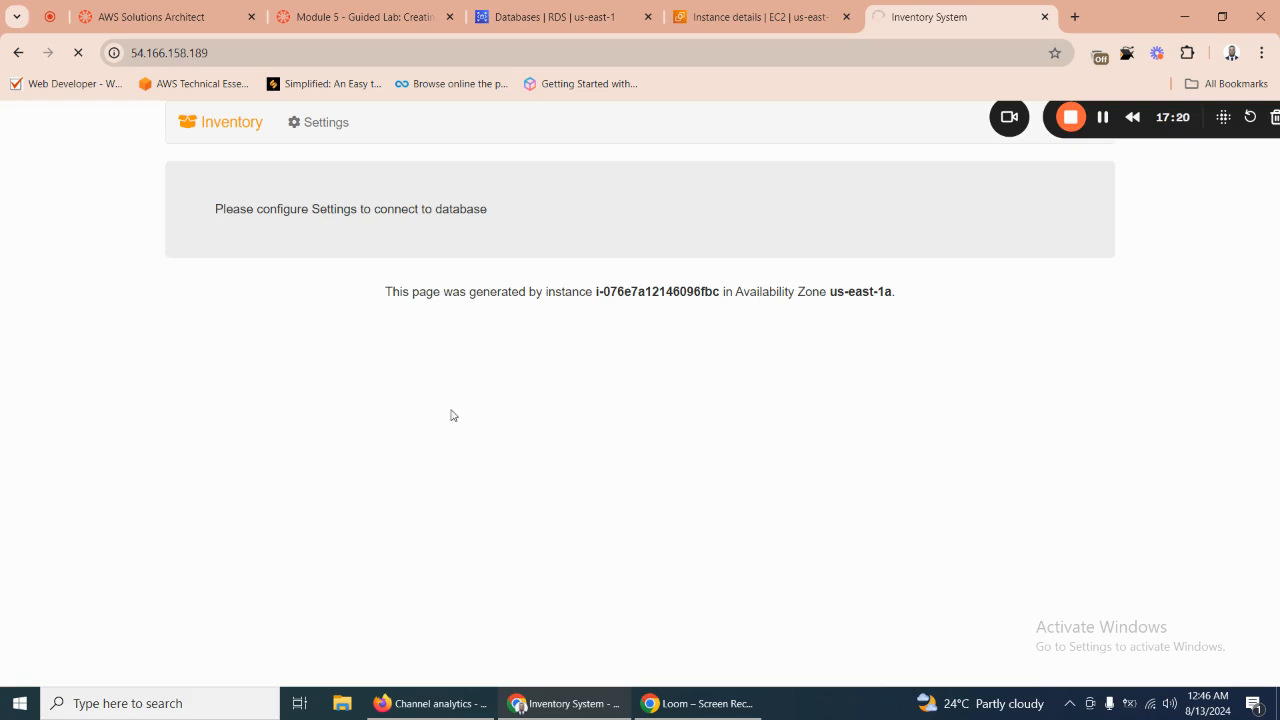
# Select inventory-db in the RDS Databases list and refresh the list again to check its status.
pyautogui.click(553, 31)
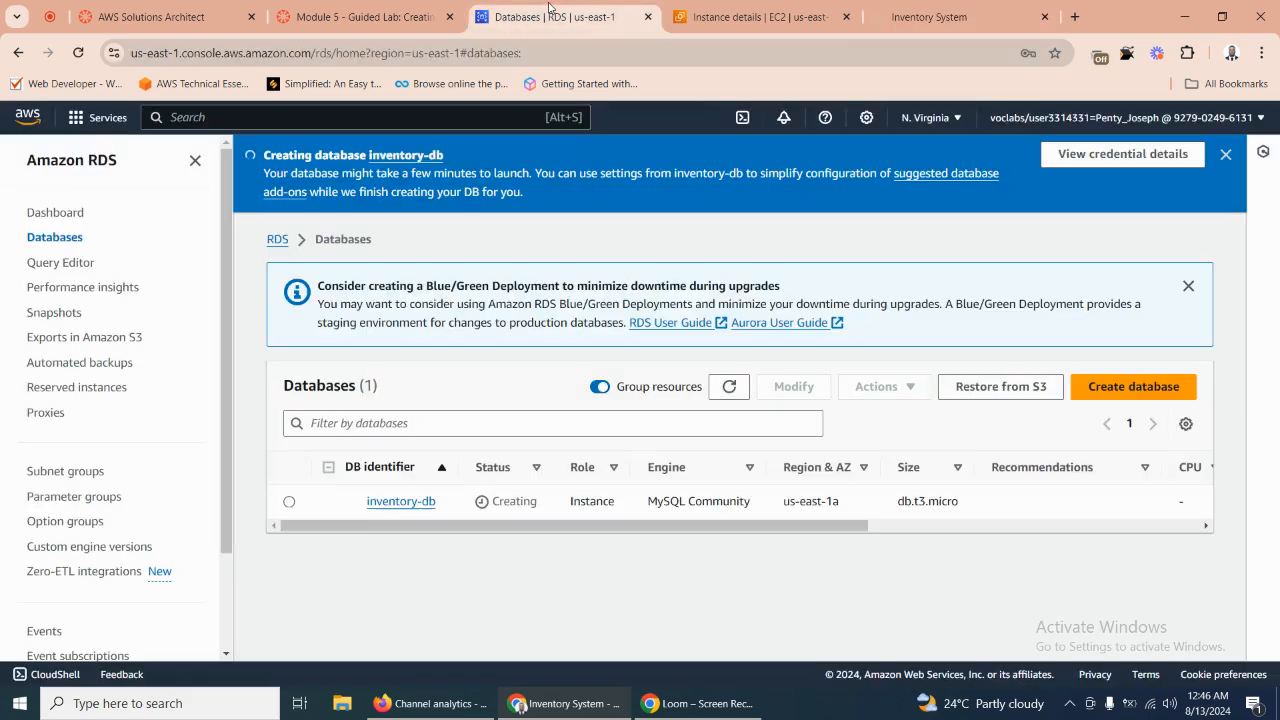
pyautogui.click(289, 502)
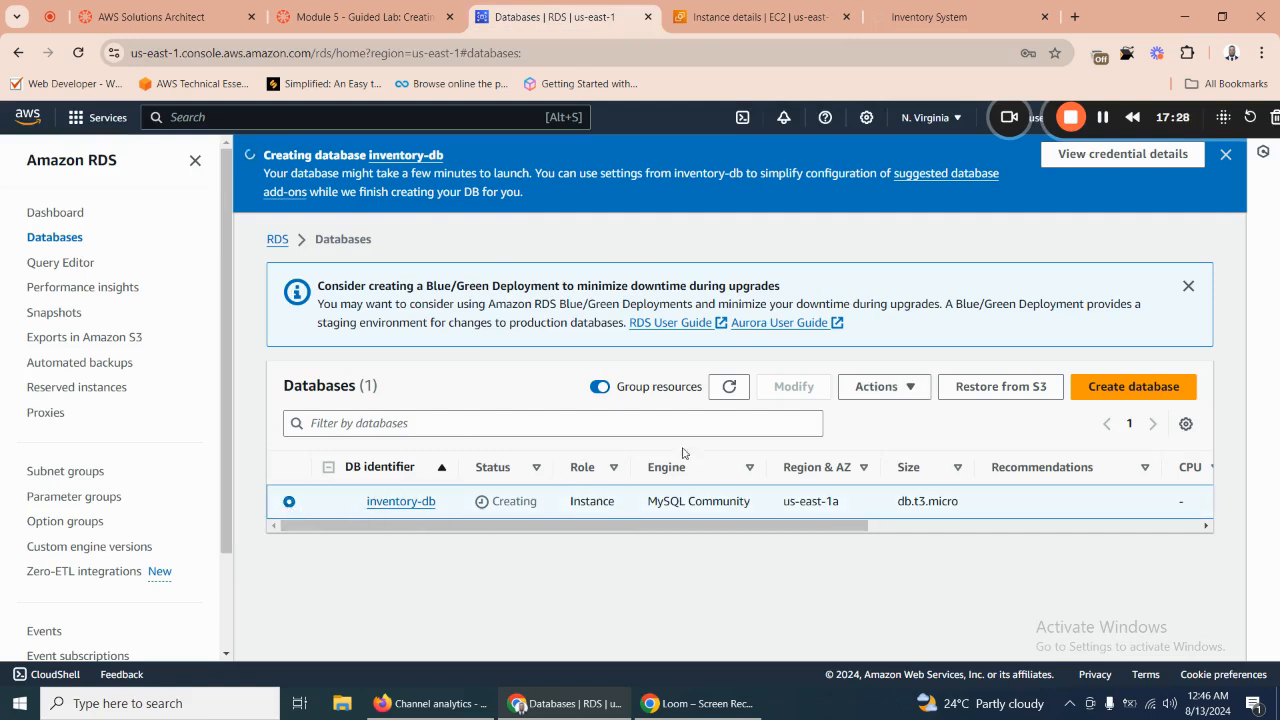
pyautogui.click(729, 386)
pyautogui.click(729, 390)
pyautogui.click(732, 393)
pyautogui.click(732, 394)
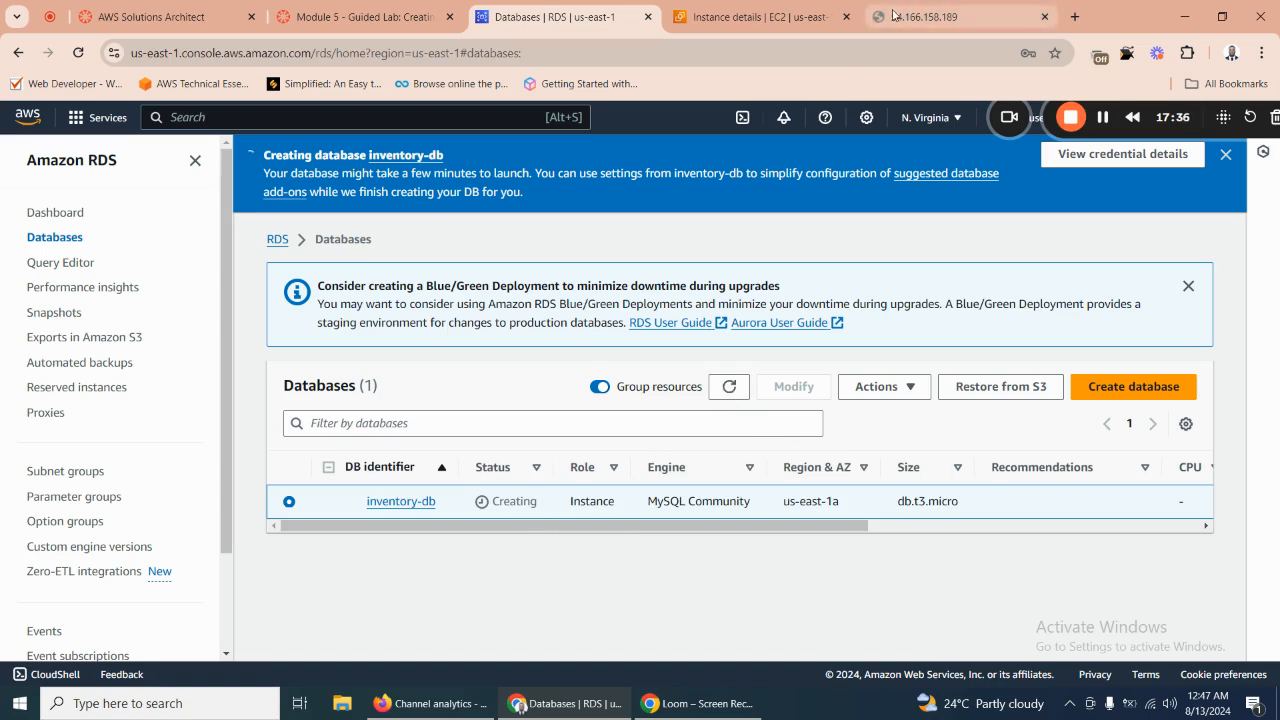
# Try to reload the App Server's web page at 54.166.158.189.
pyautogui.click(772, 20)
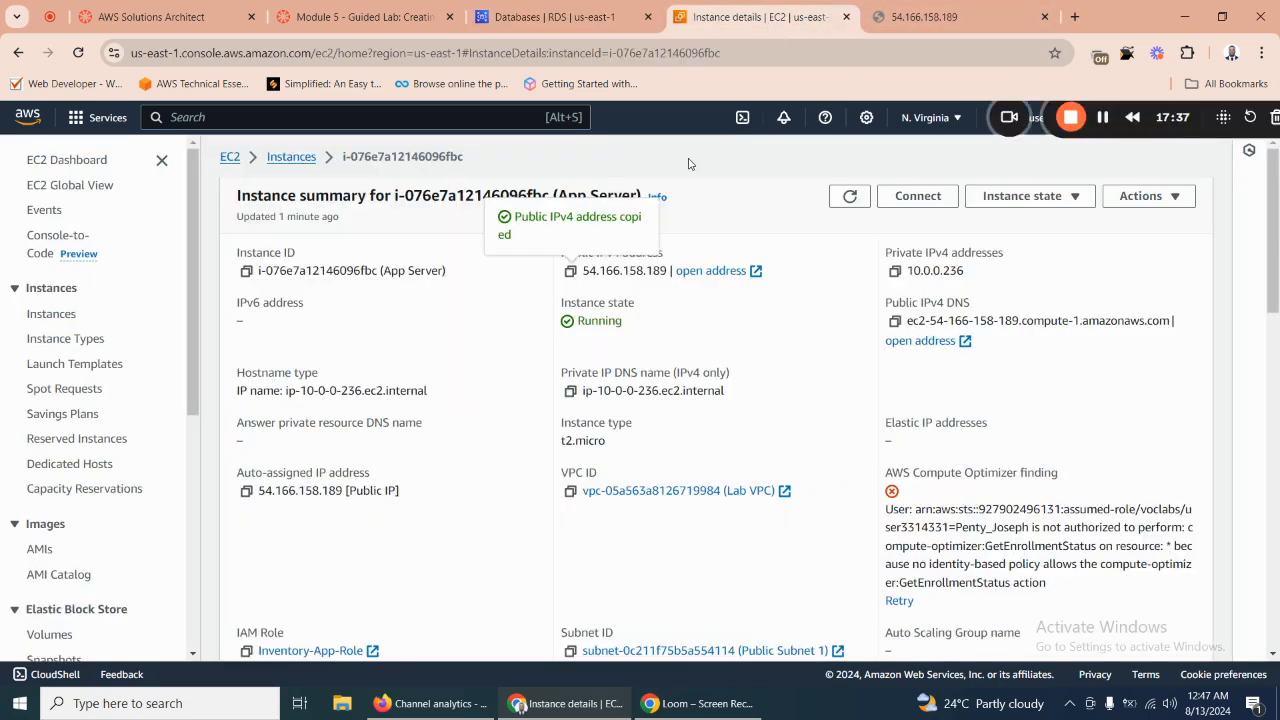
pyautogui.click(905, 20)
pyautogui.click(426, 522)
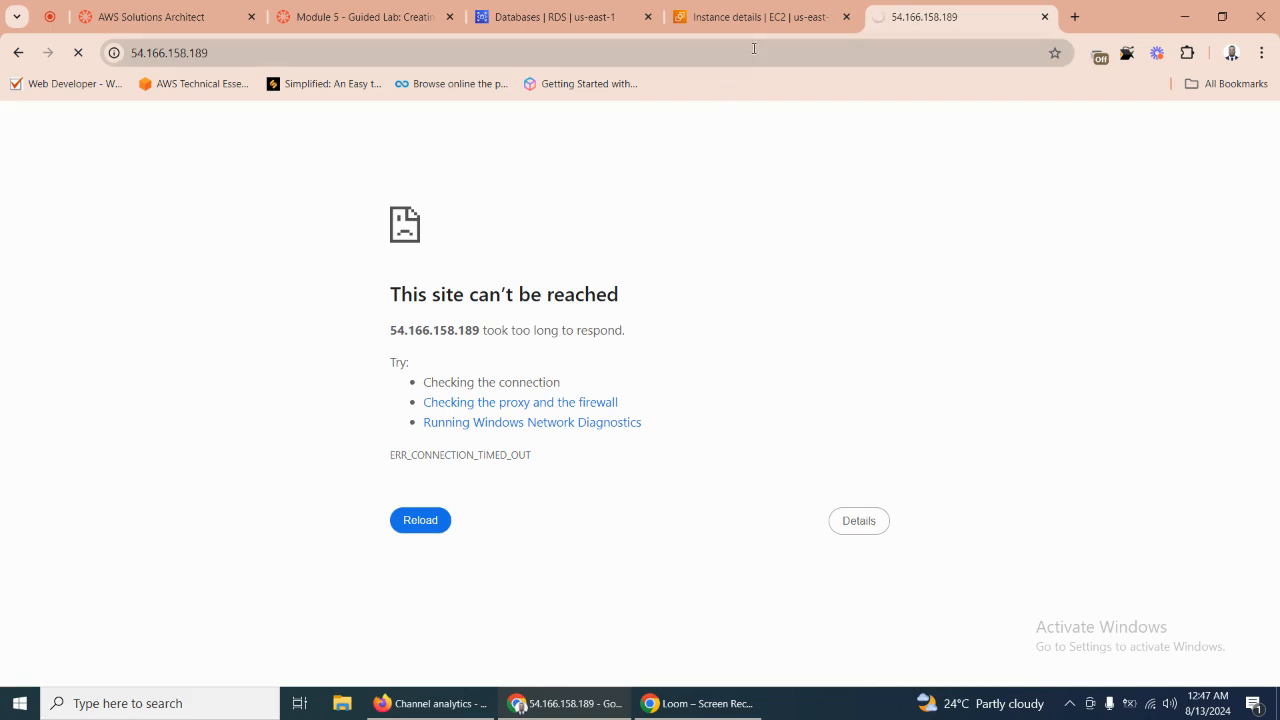
# Copy the App Server's public IPv4 address from its EC2 instance details and load the Inventory application from it in the existing application tab.
pyautogui.click(740, 18)
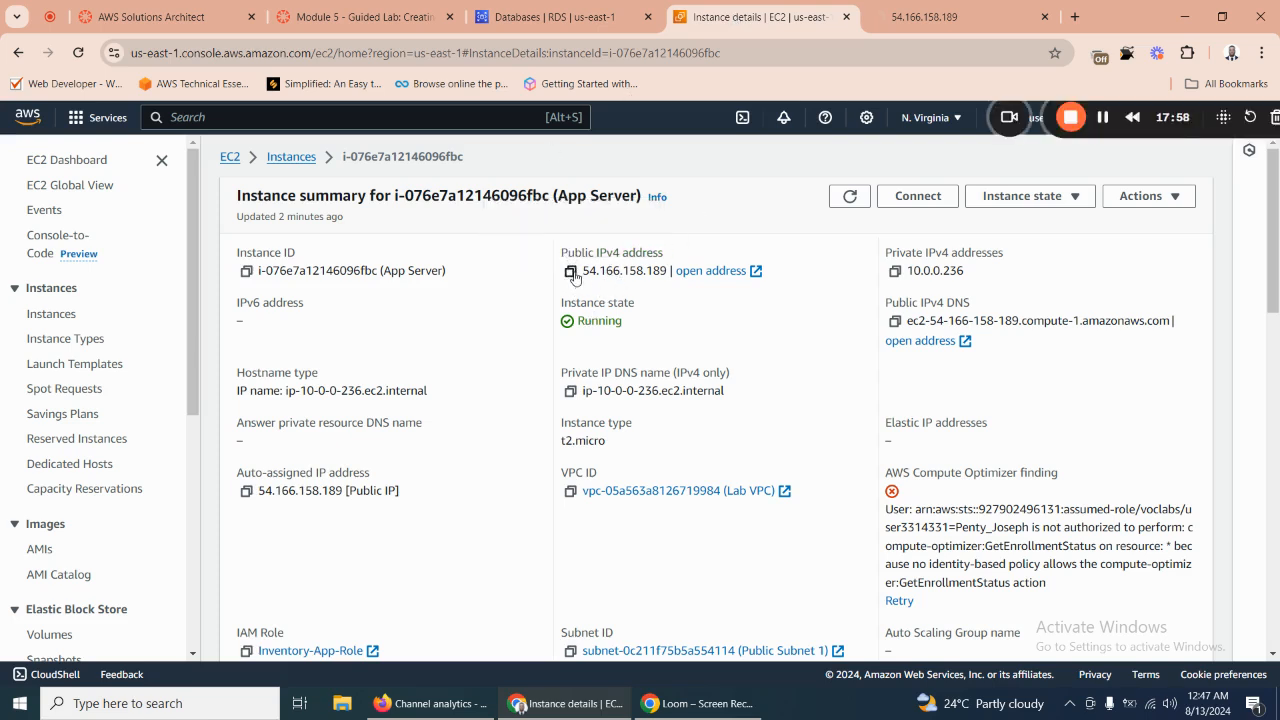
pyautogui.click(570, 271)
pyautogui.click(913, 24)
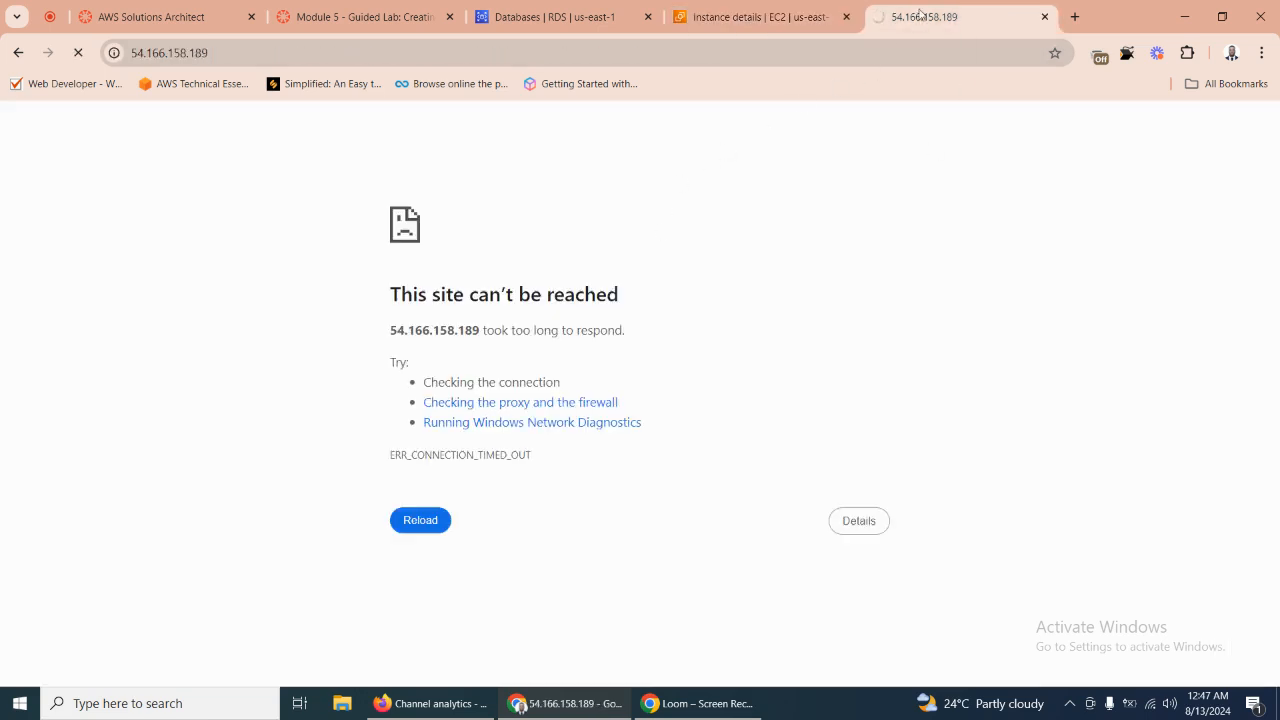
pyautogui.click(392, 54)
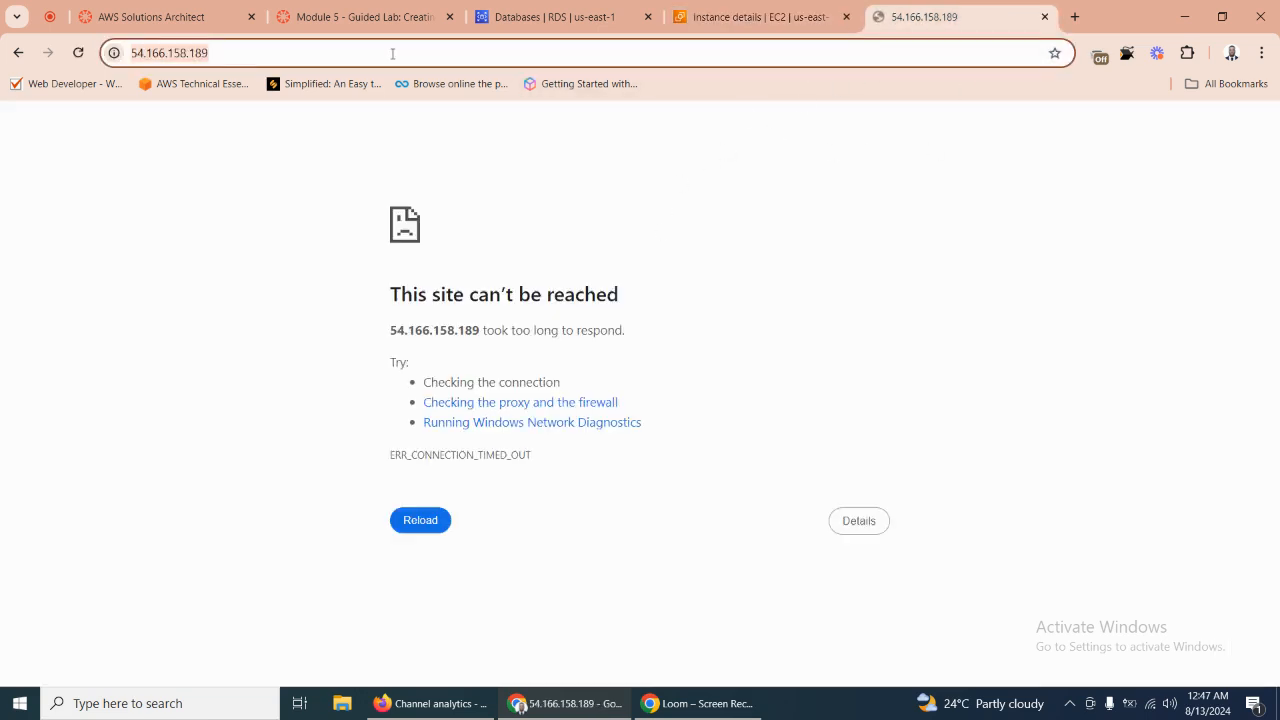
pyautogui.rightClick(392, 54)
pyautogui.click(471, 231)
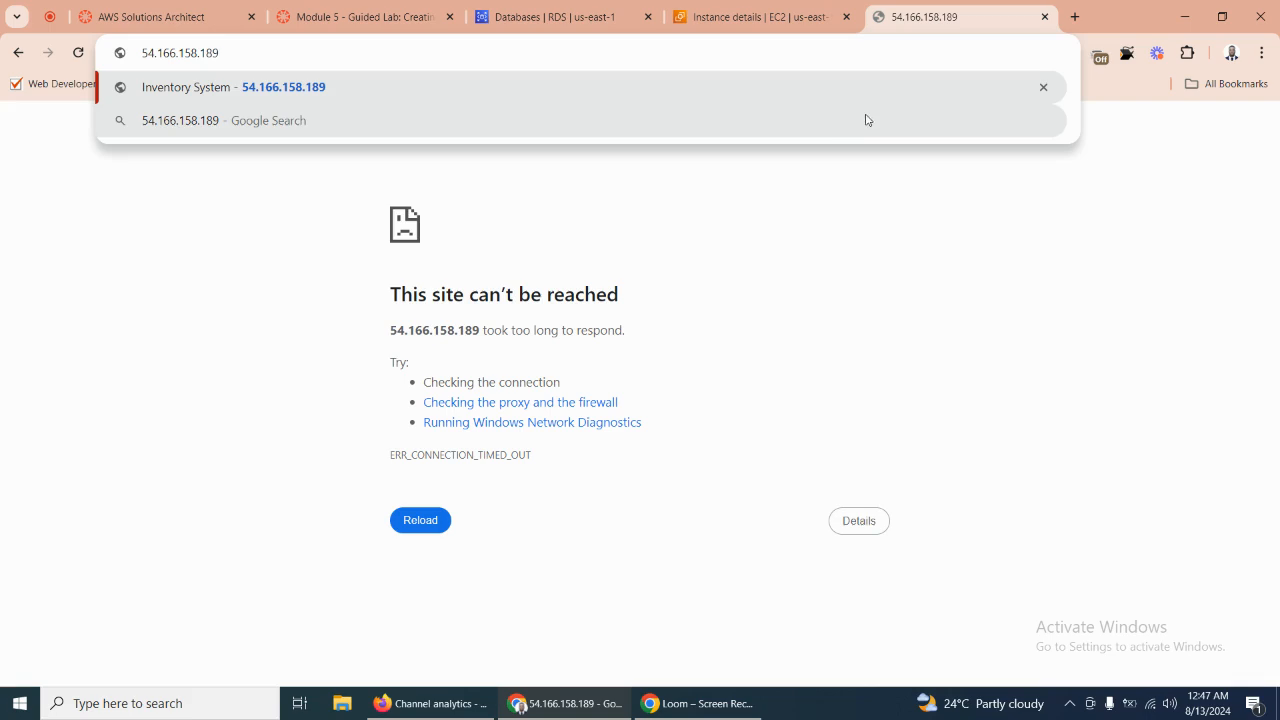
pyautogui.press('Return')
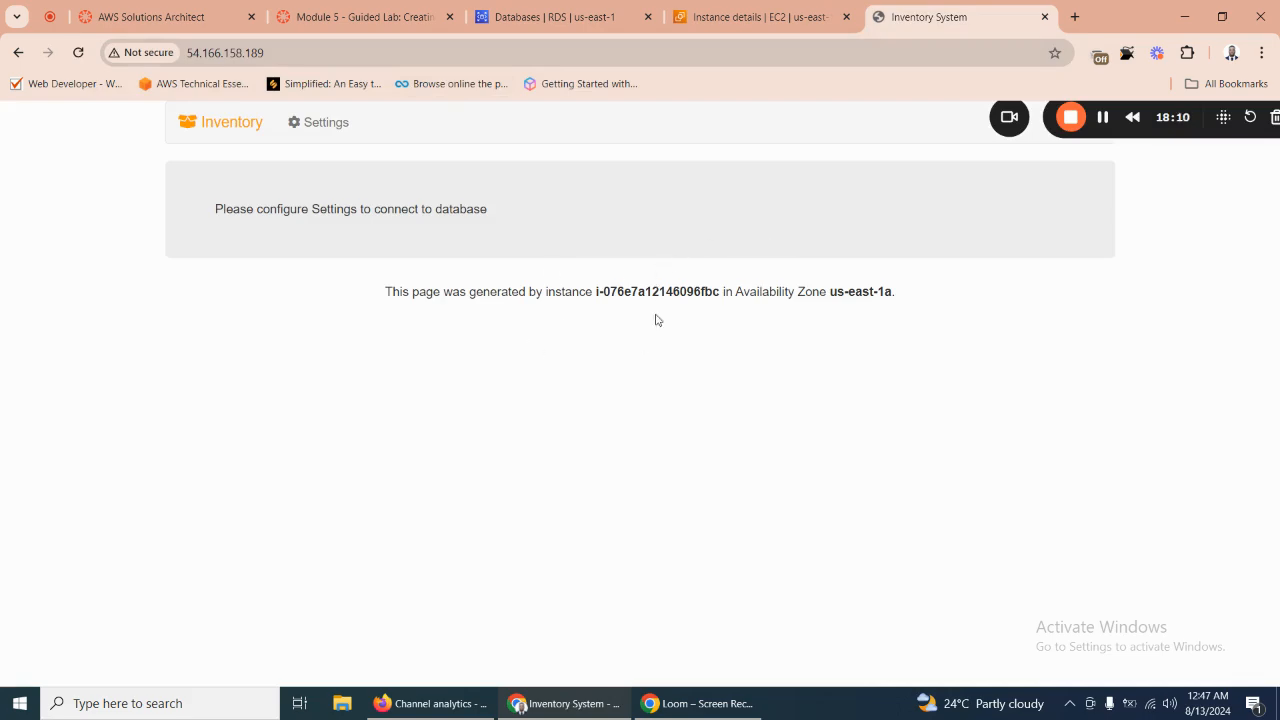
# Open the database connection settings of the Inventory application.
pyautogui.click(745, 32)
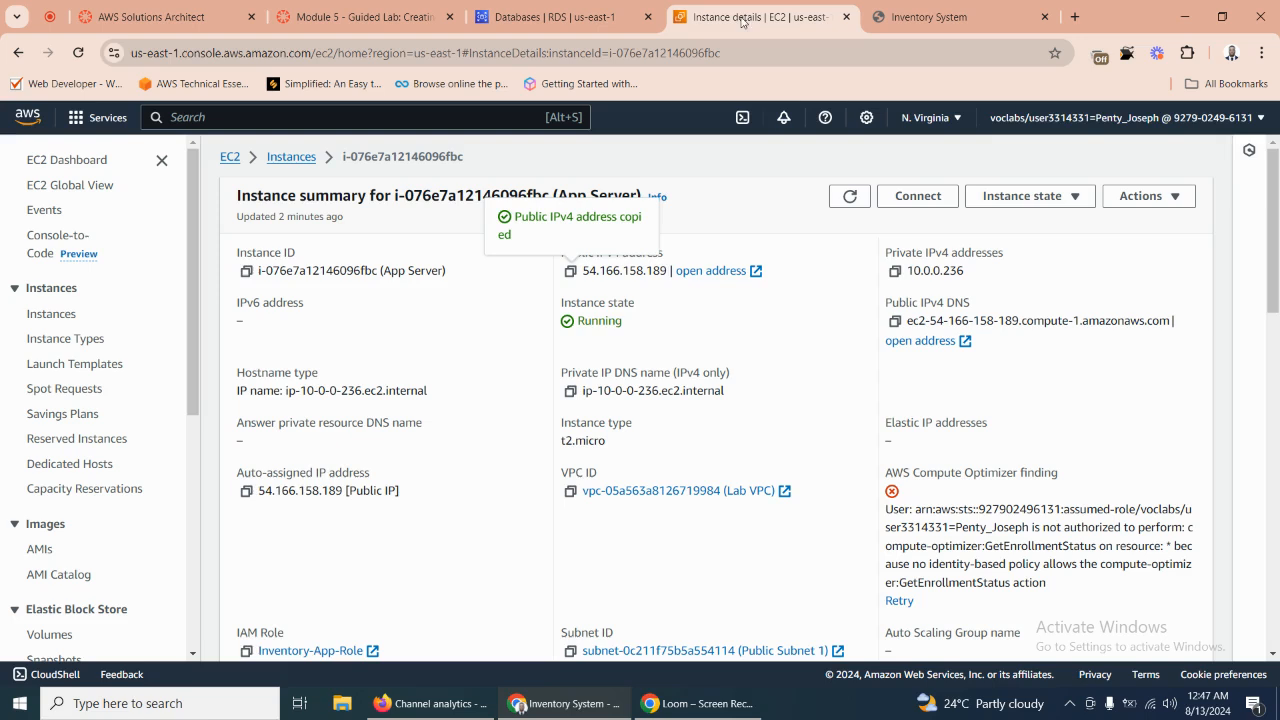
pyautogui.click(894, 28)
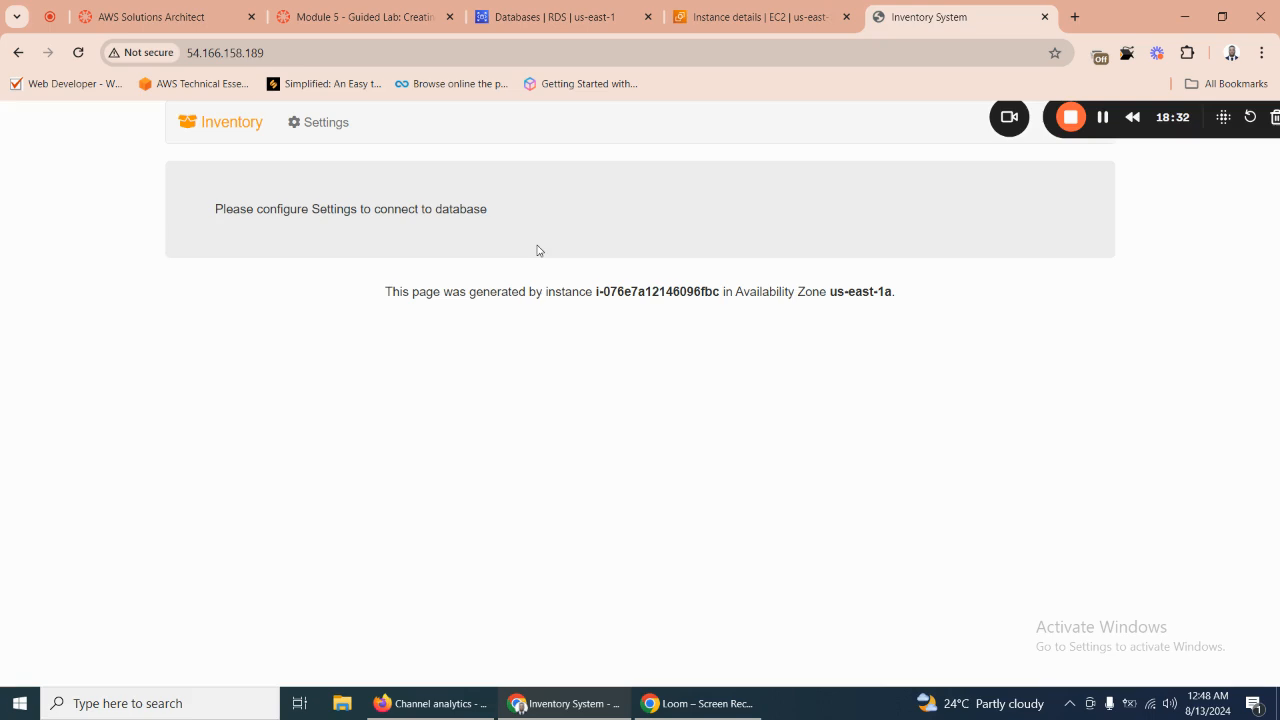
pyautogui.click(328, 127)
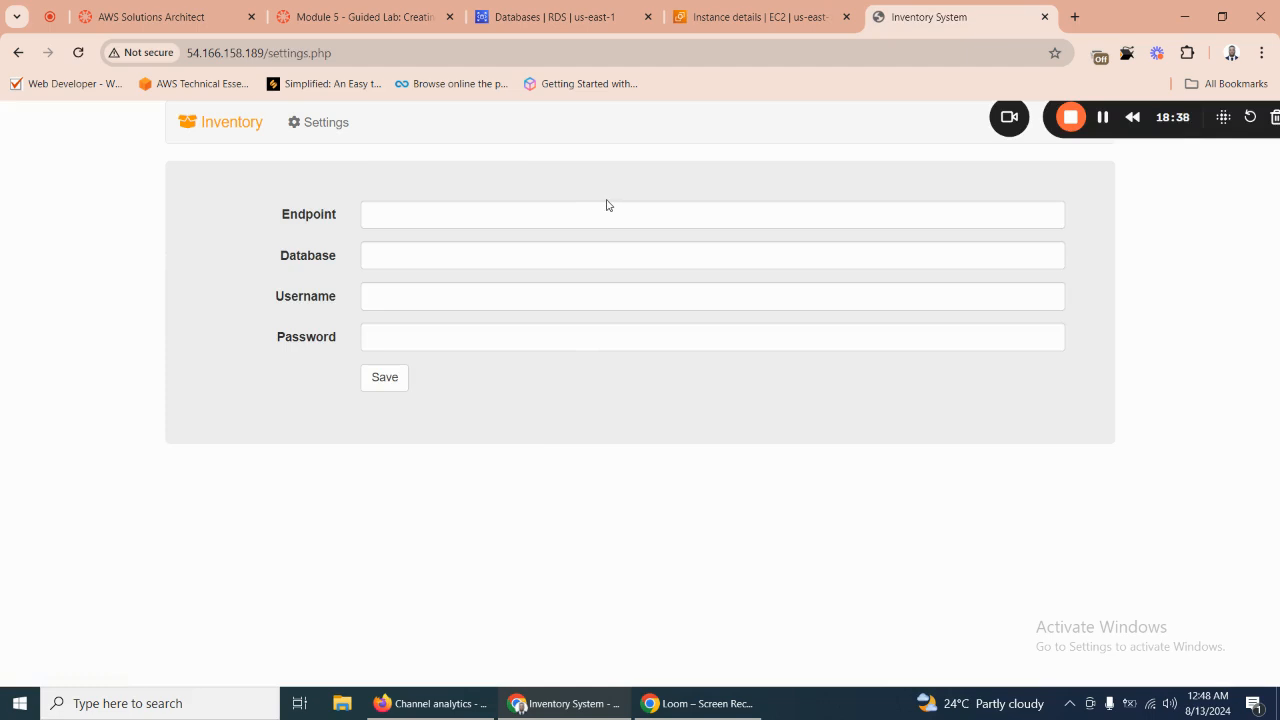
pyautogui.click(334, 128)
# Refresh the RDS Databases list to check the status of inventory-db, and return to the Inventory application's settings.
pyautogui.click(555, 17)
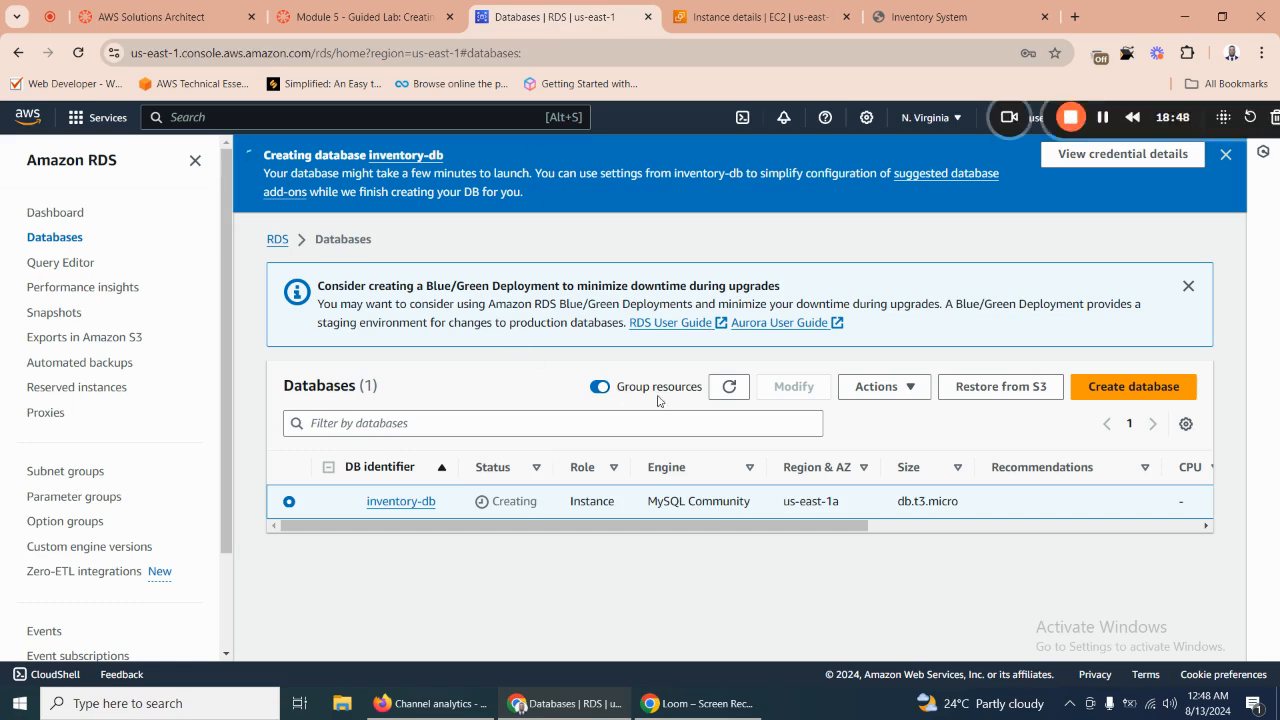
pyautogui.click(731, 393)
pyautogui.click(750, 17)
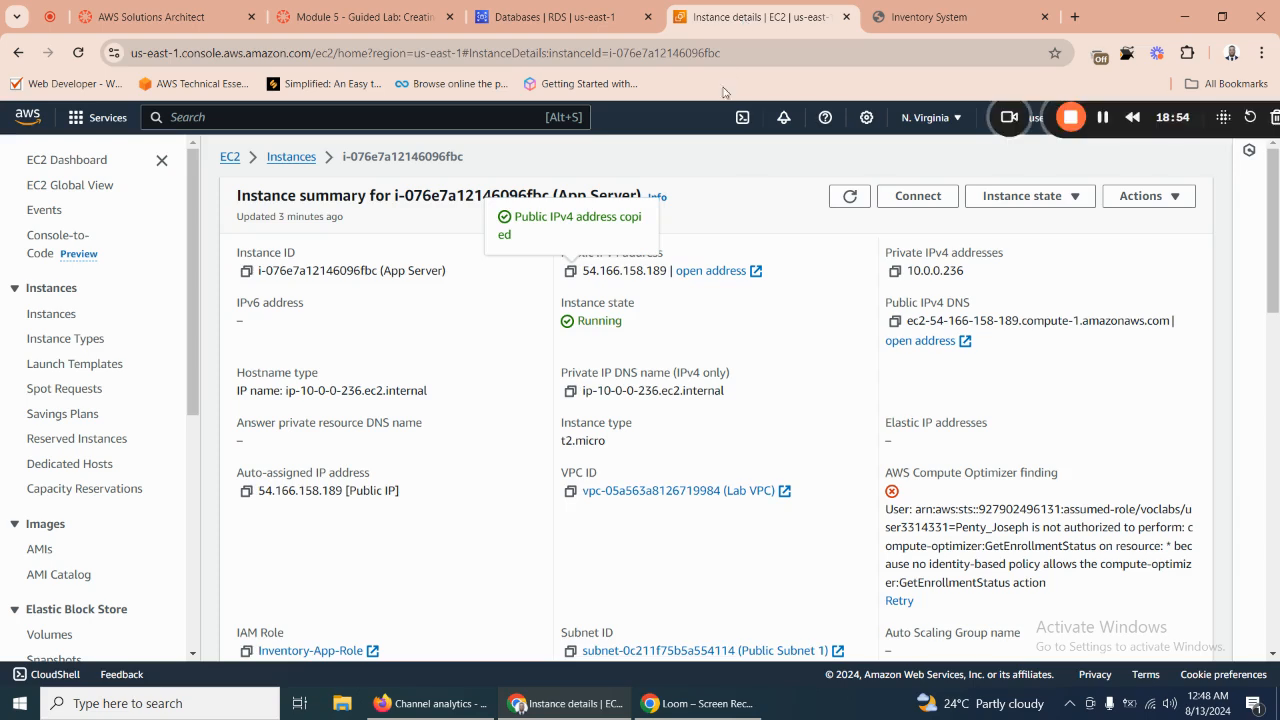
pyautogui.click(929, 17)
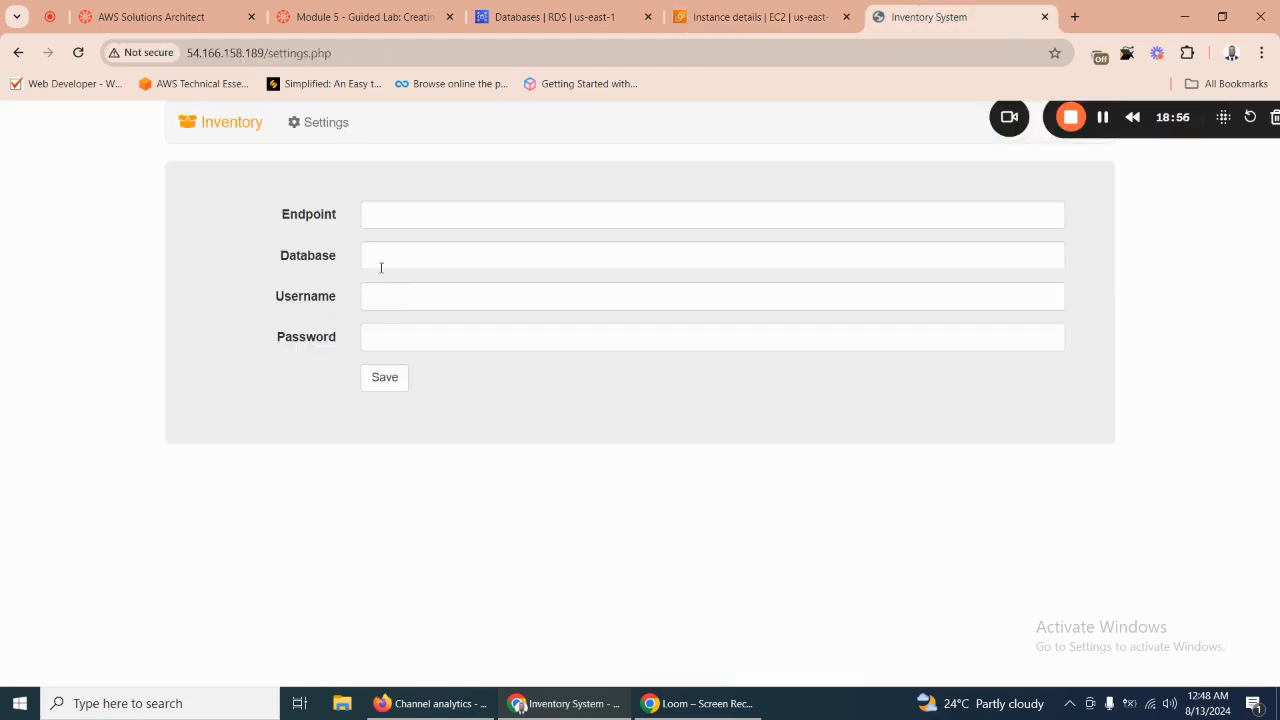
# Copy the initial database name, inventory, from step 12 of the Module 5 lab instructions.
pyautogui.click(384, 259)
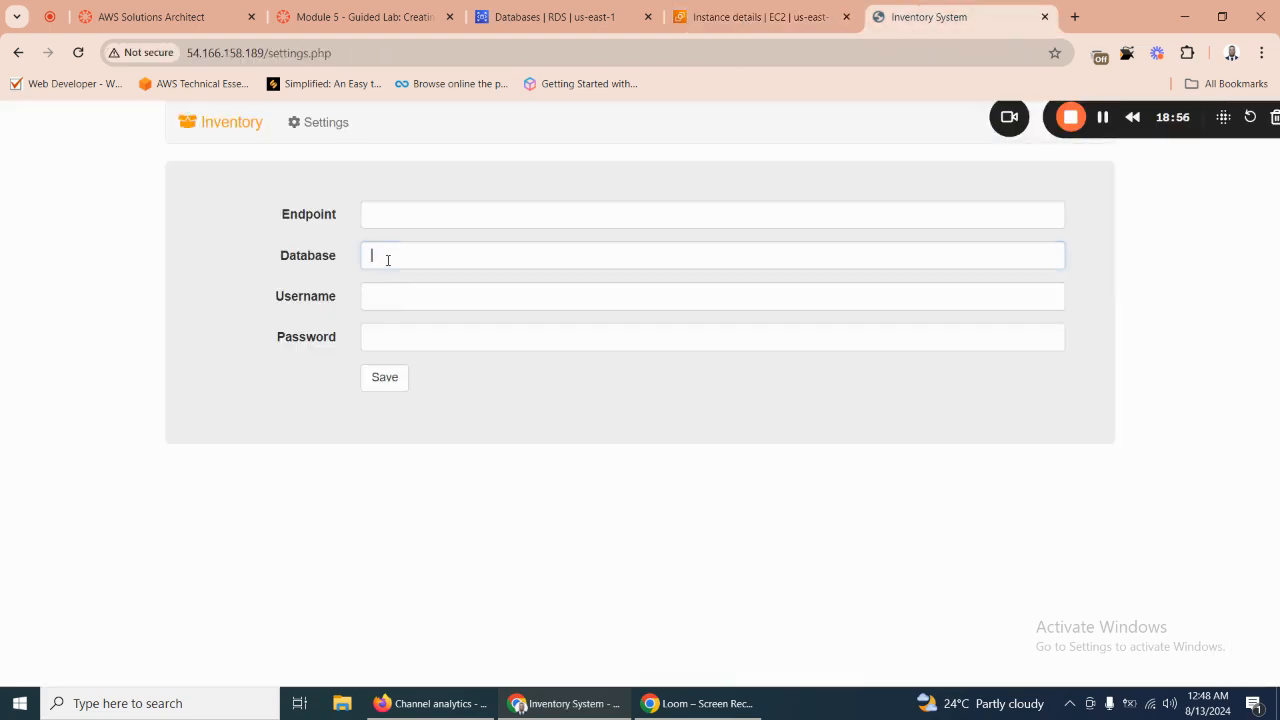
pyautogui.click(555, 17)
pyautogui.click(368, 17)
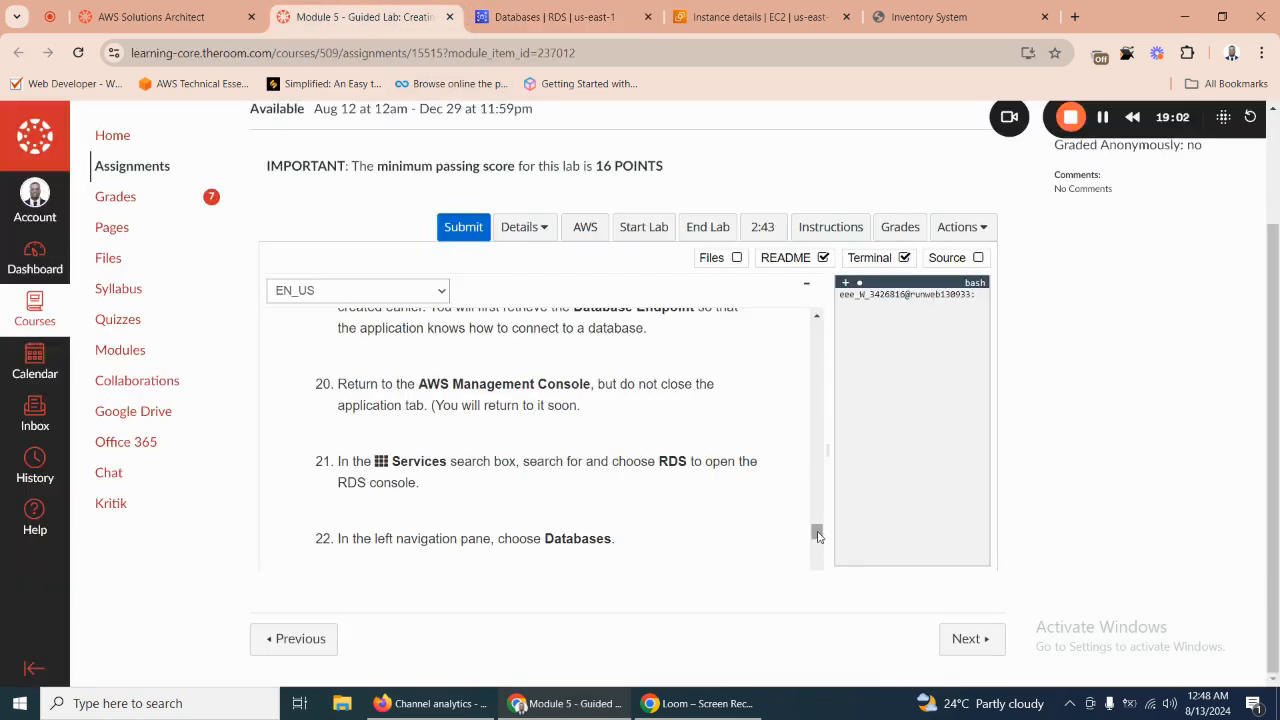
pyautogui.moveTo(817, 537); pyautogui.dragTo(822, 468)
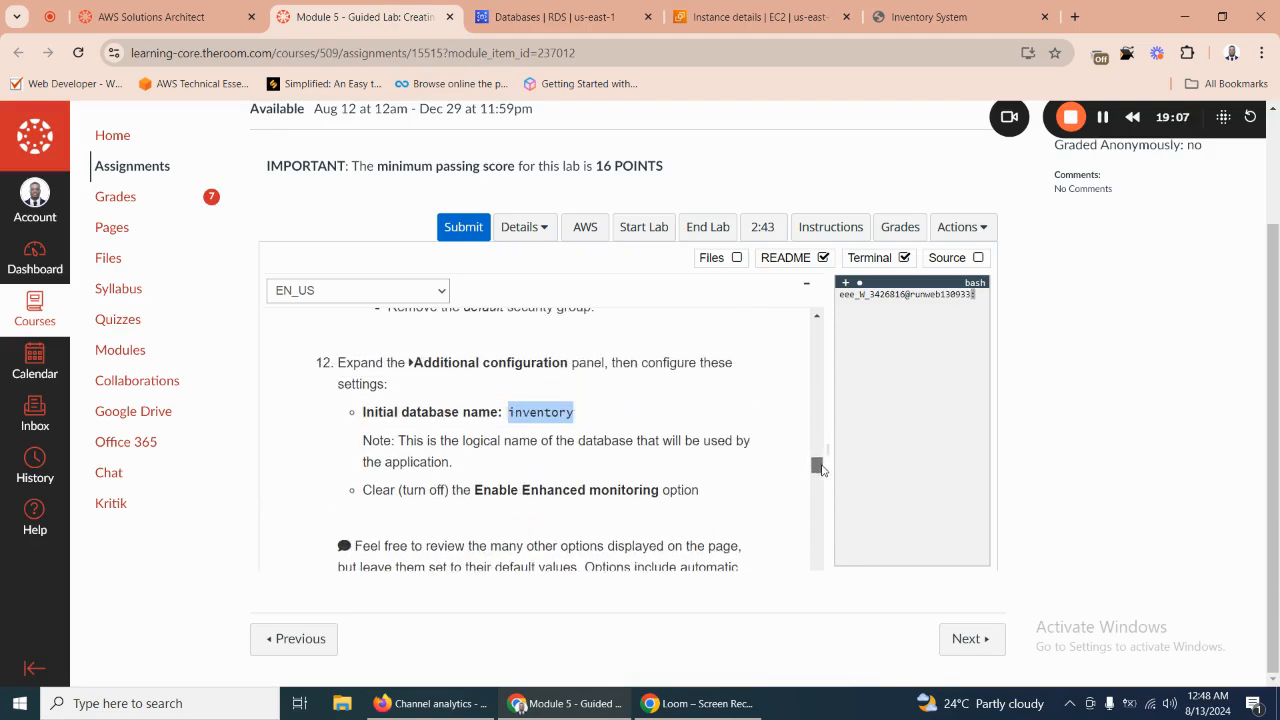
pyautogui.click(534, 419)
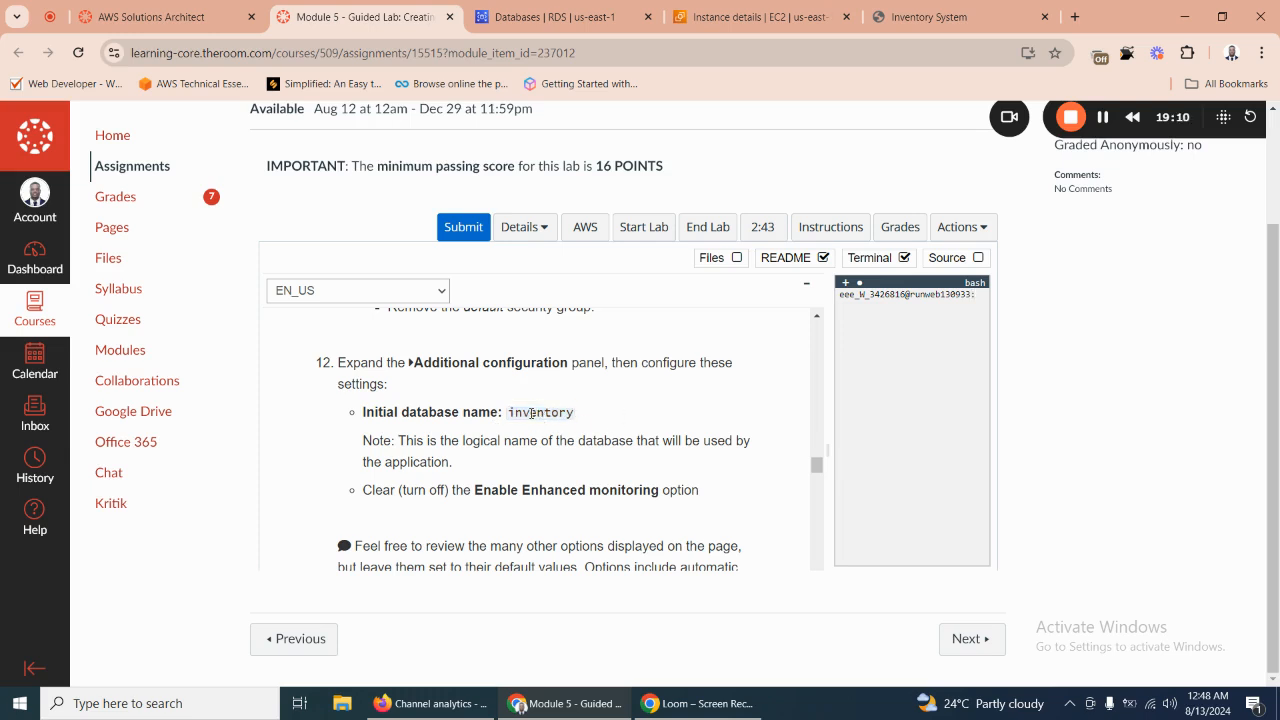
pyautogui.doubleClick(544, 417)
pyautogui.rightClick(528, 414)
pyautogui.click(588, 421)
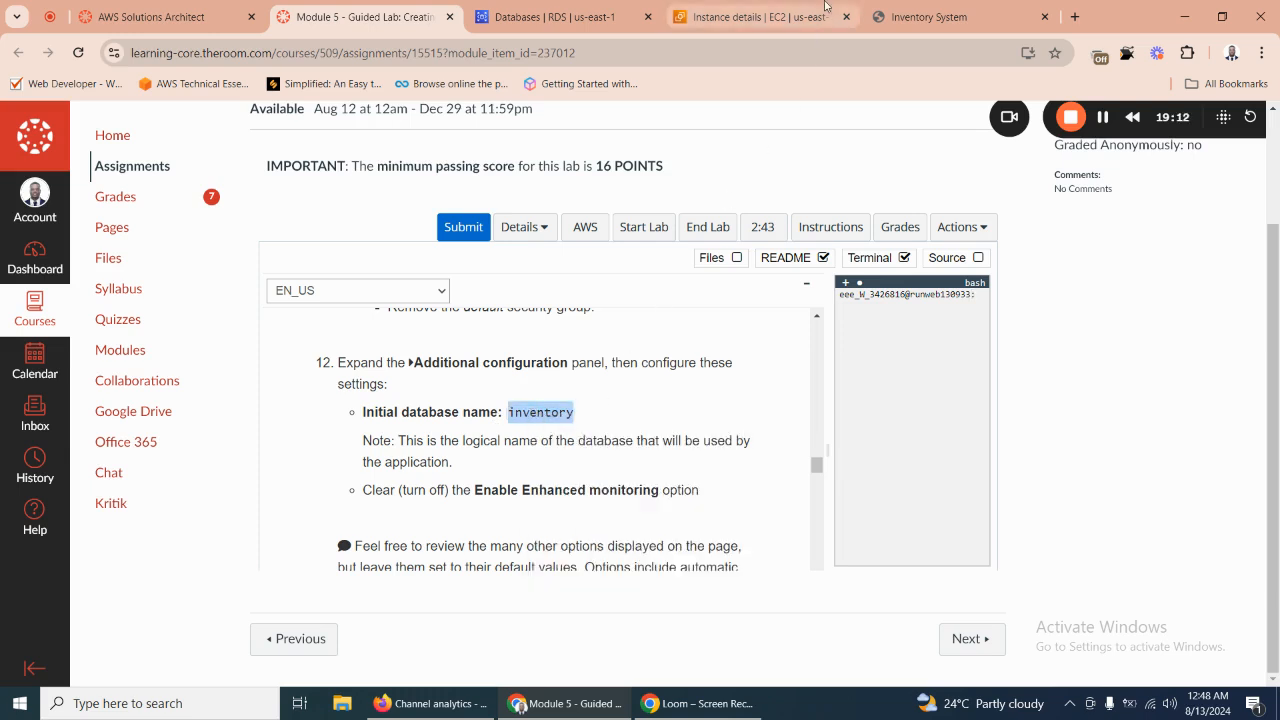
# Fill in the Inventory application's settings with the database name inventory and the username admin.
pyautogui.click(920, 17)
pyautogui.click(439, 258)
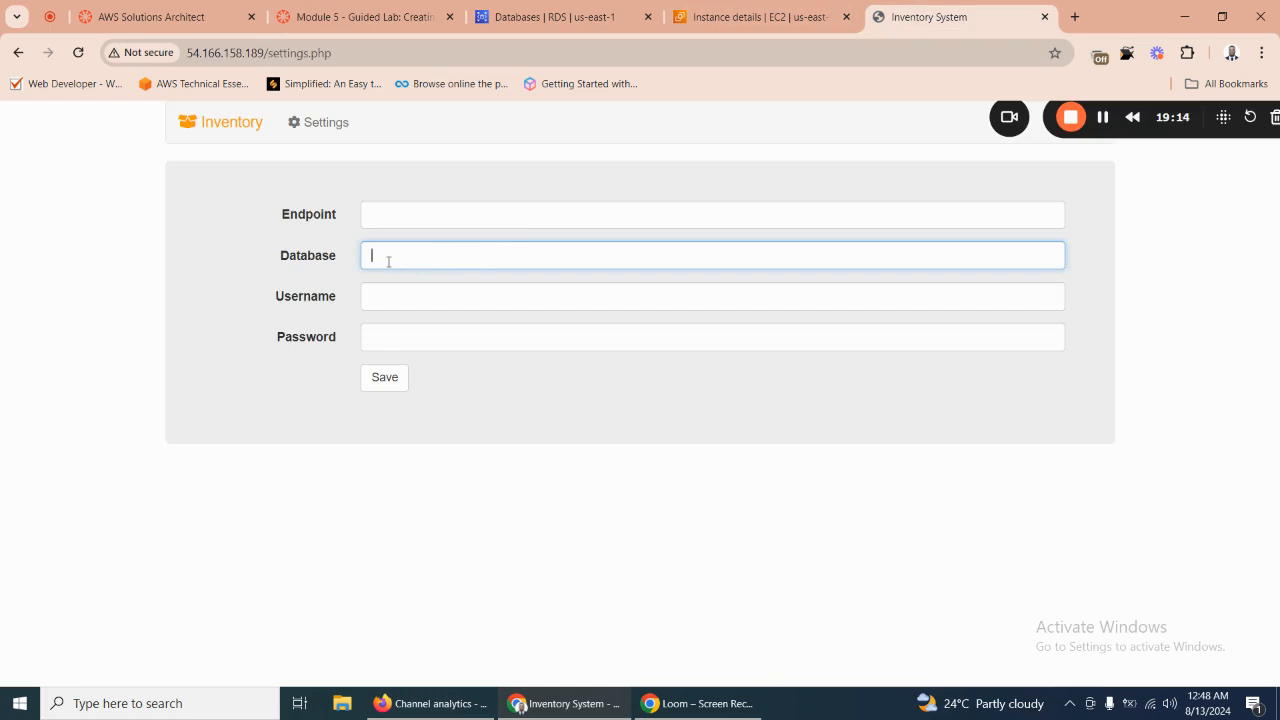
pyautogui.rightClick(390, 261)
pyautogui.click(416, 425)
pyautogui.click(404, 298)
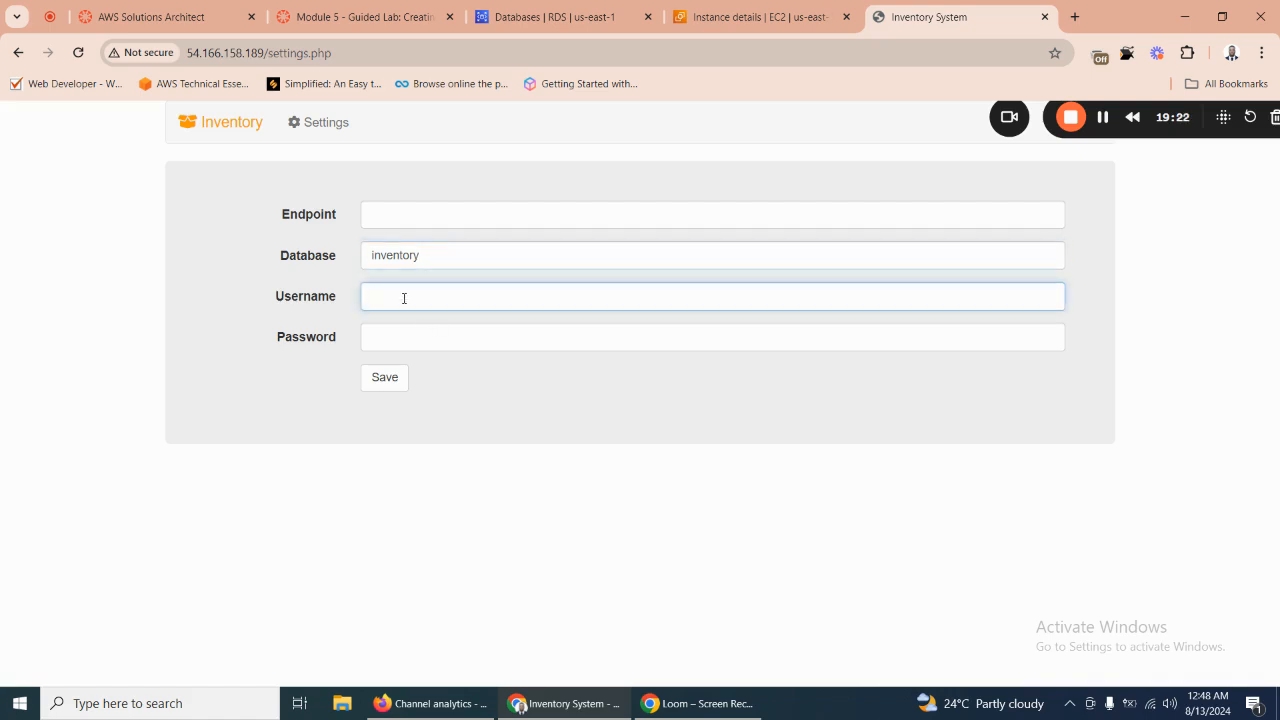
pyautogui.write('admin')
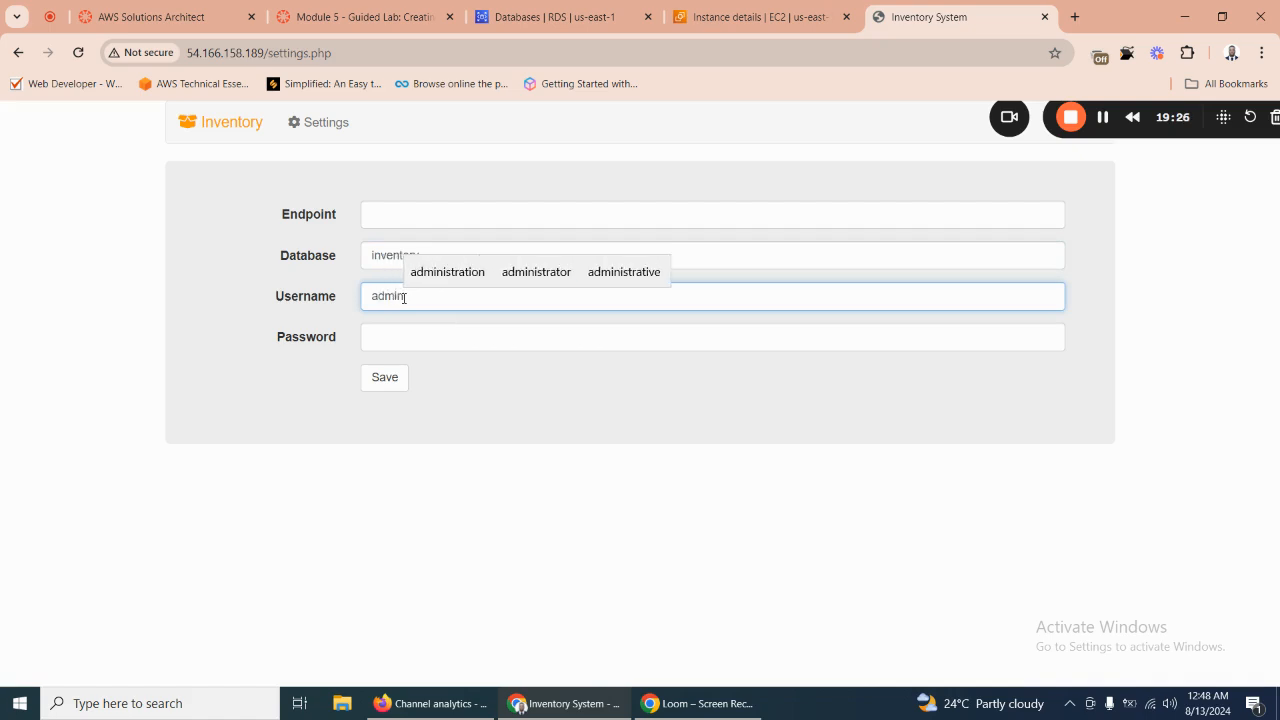
# Copy the database password from the Module 5 lab instructions and paste it into the Password field of the Inventory settings.
pyautogui.click(397, 343)
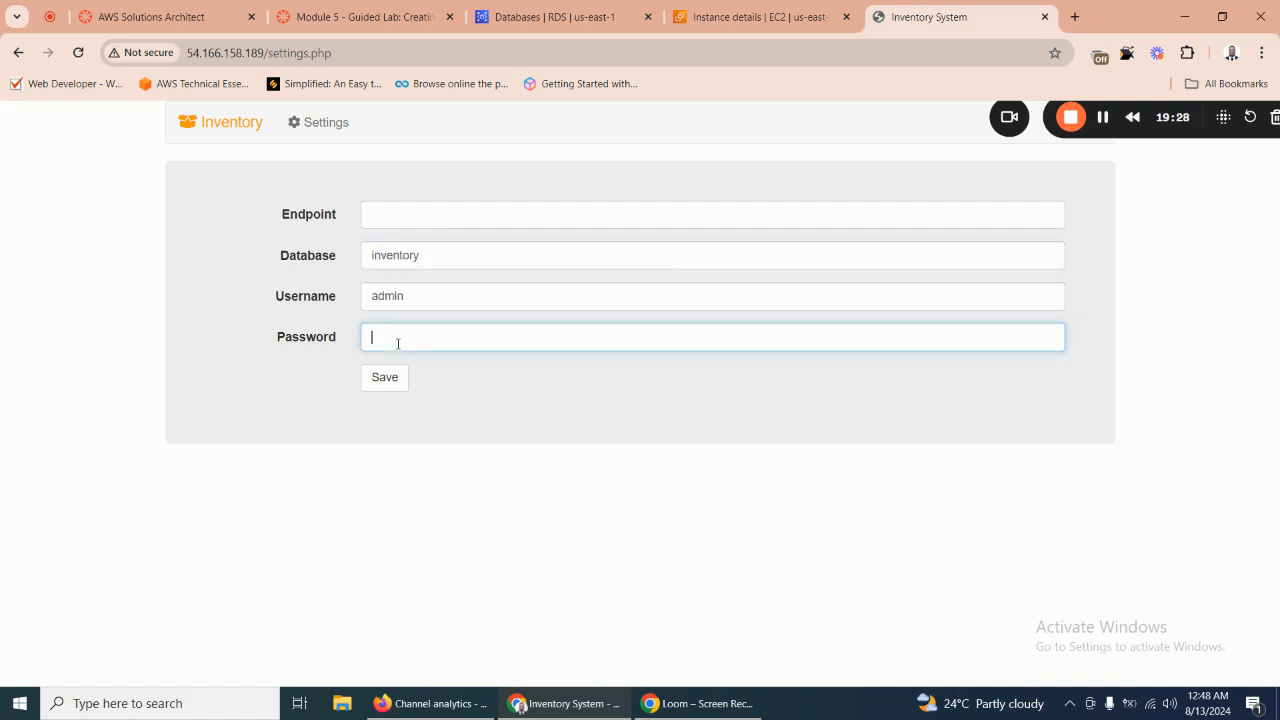
pyautogui.click(540, 17)
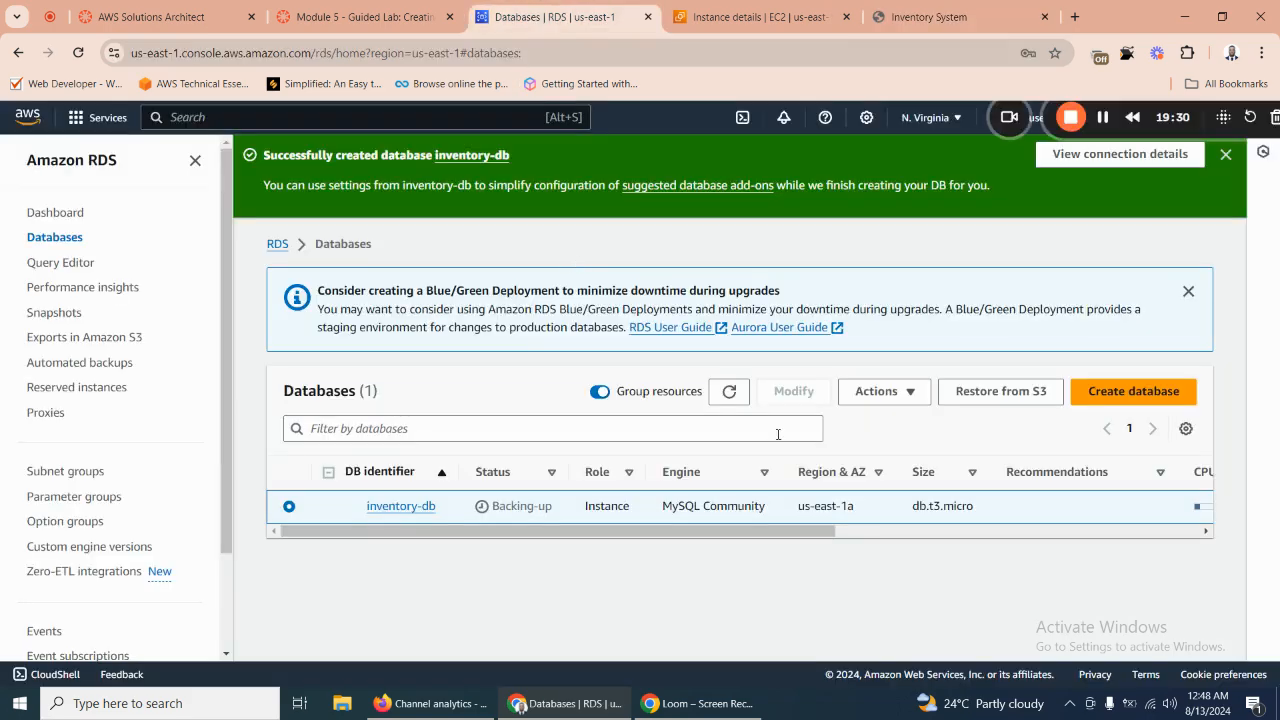
pyautogui.click(389, 15)
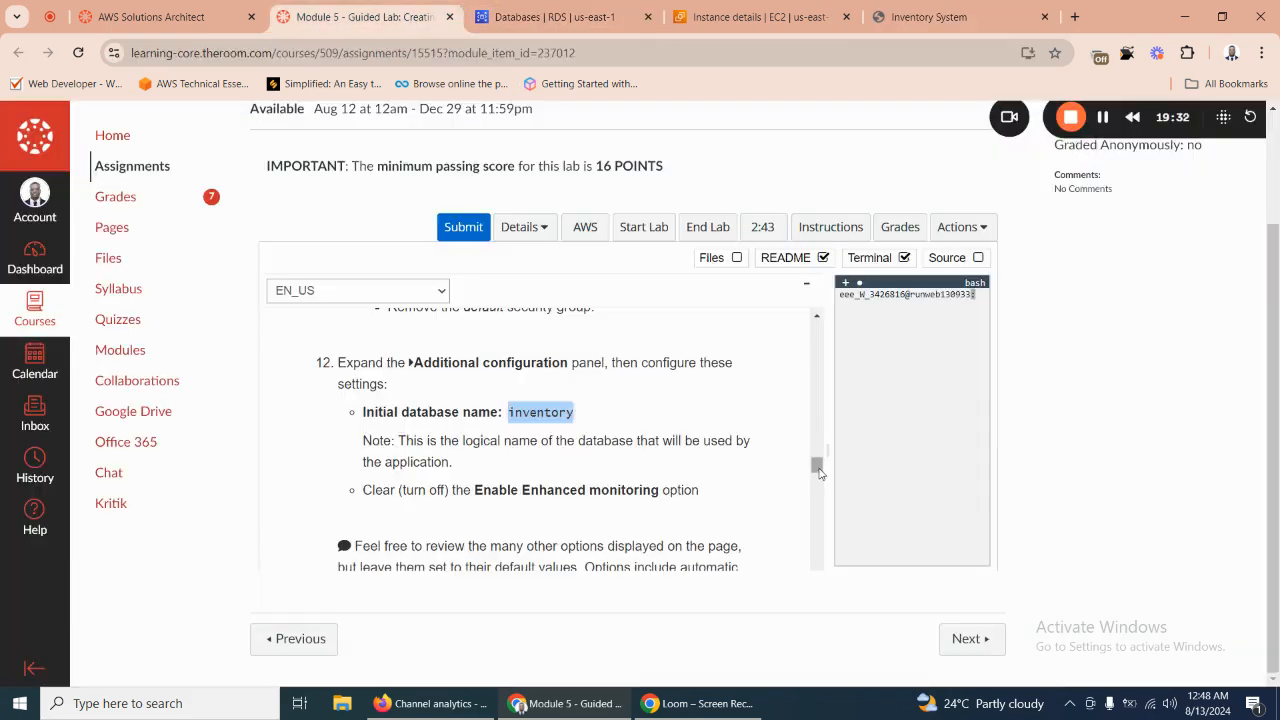
pyautogui.moveTo(821, 473); pyautogui.dragTo(820, 455)
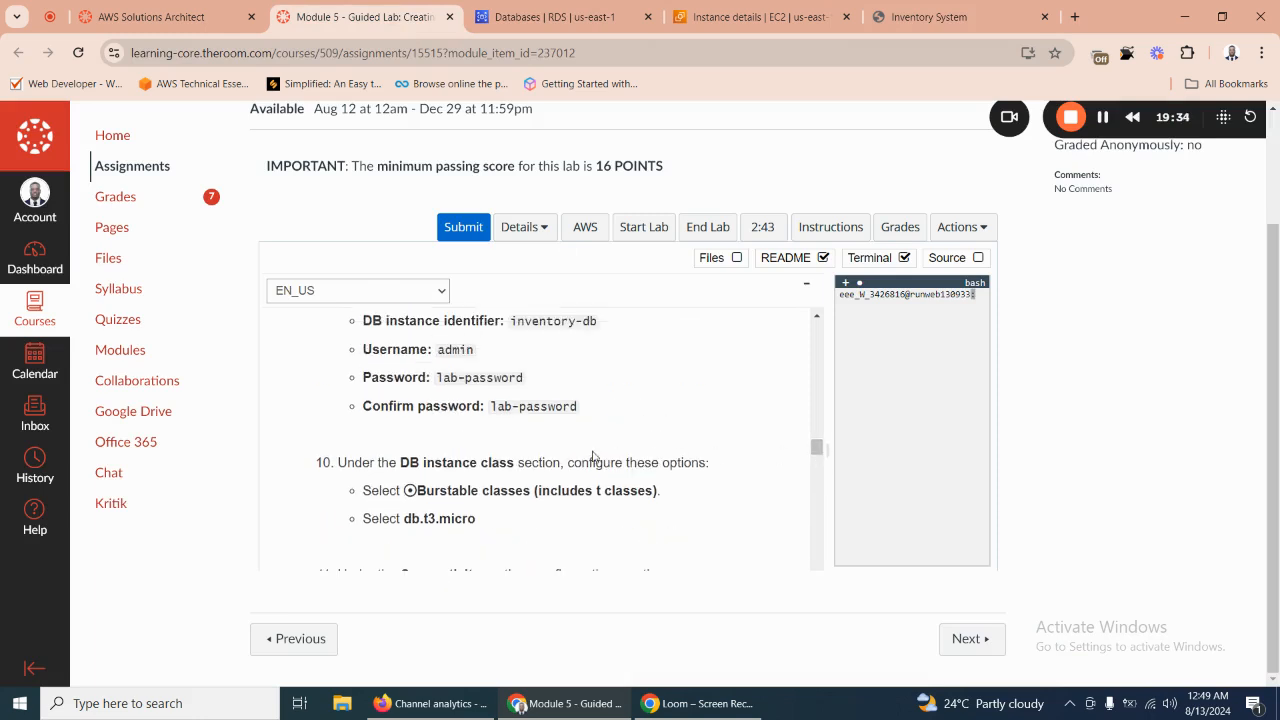
pyautogui.doubleClick(537, 408)
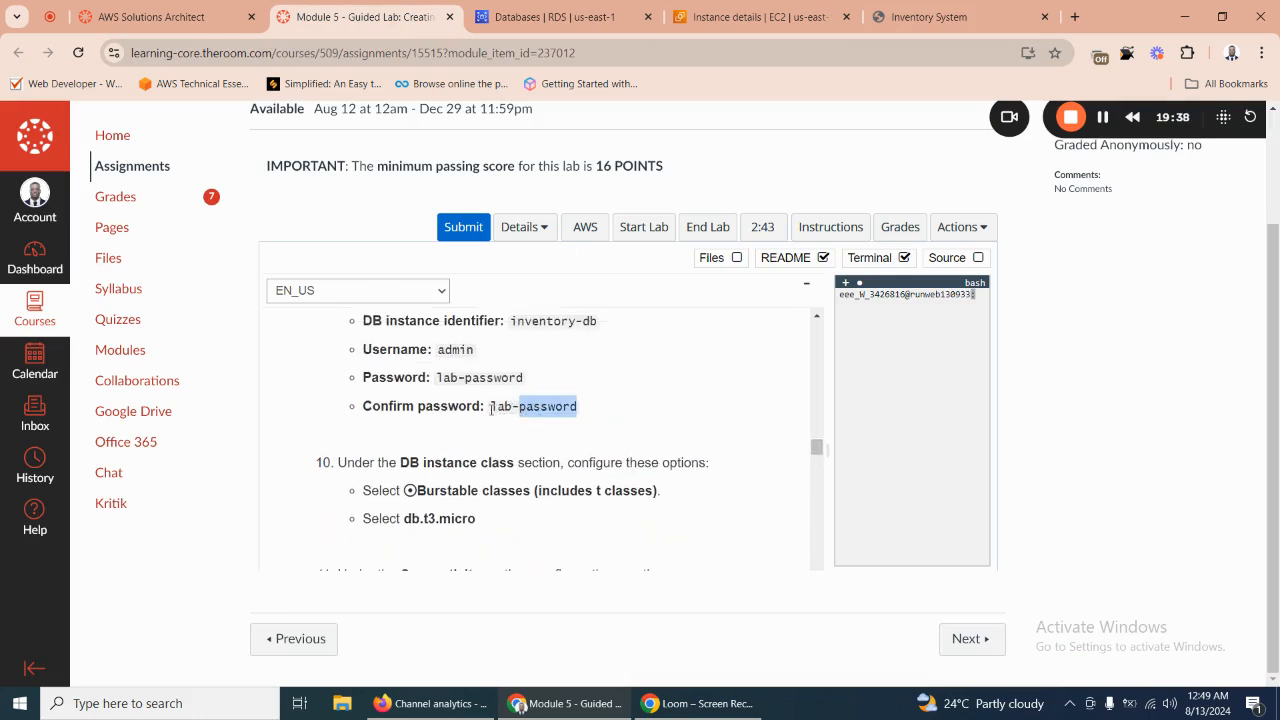
pyautogui.moveTo(491, 410); pyautogui.dragTo(580, 410)
pyautogui.rightClick(551, 414)
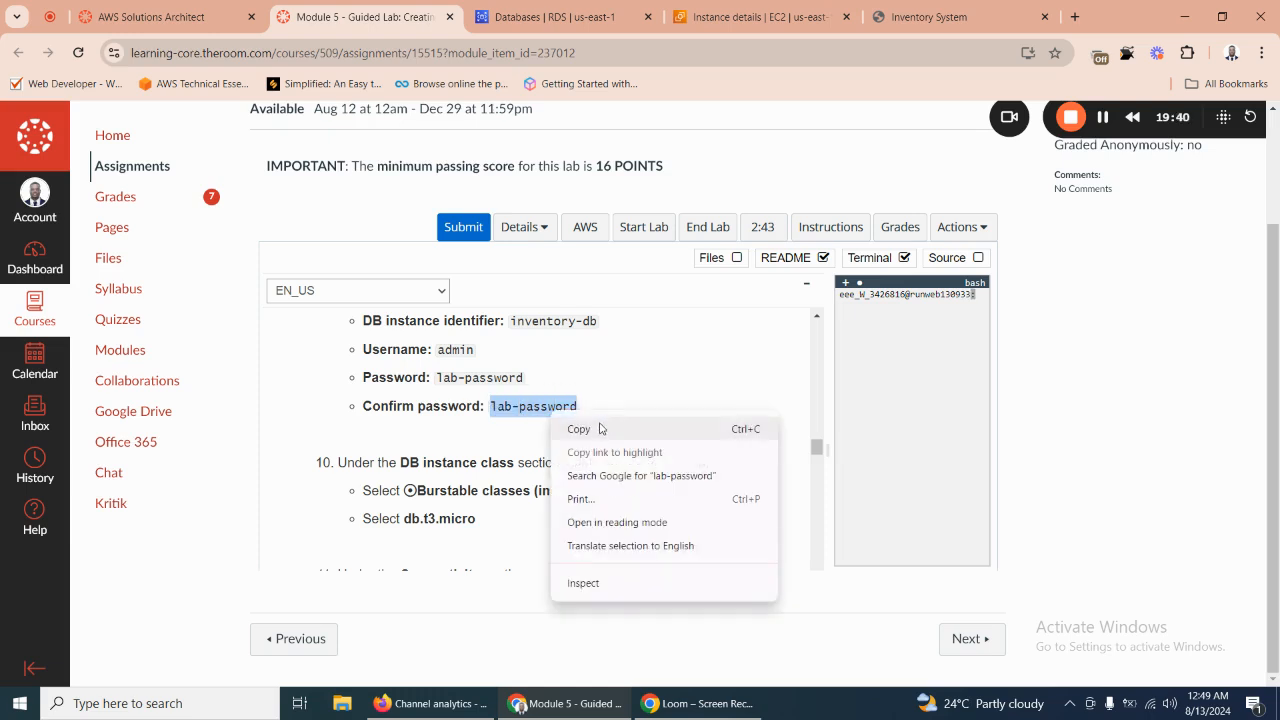
pyautogui.click(600, 428)
pyautogui.click(898, 21)
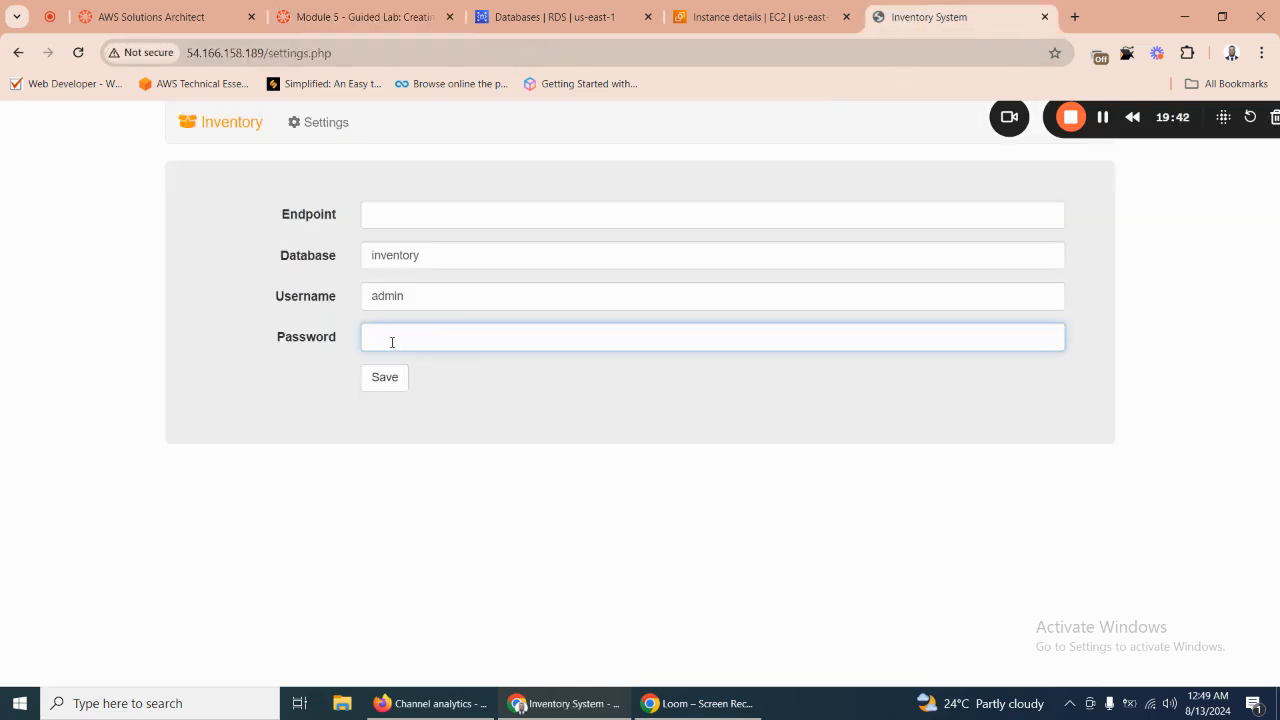
pyautogui.rightClick(390, 341)
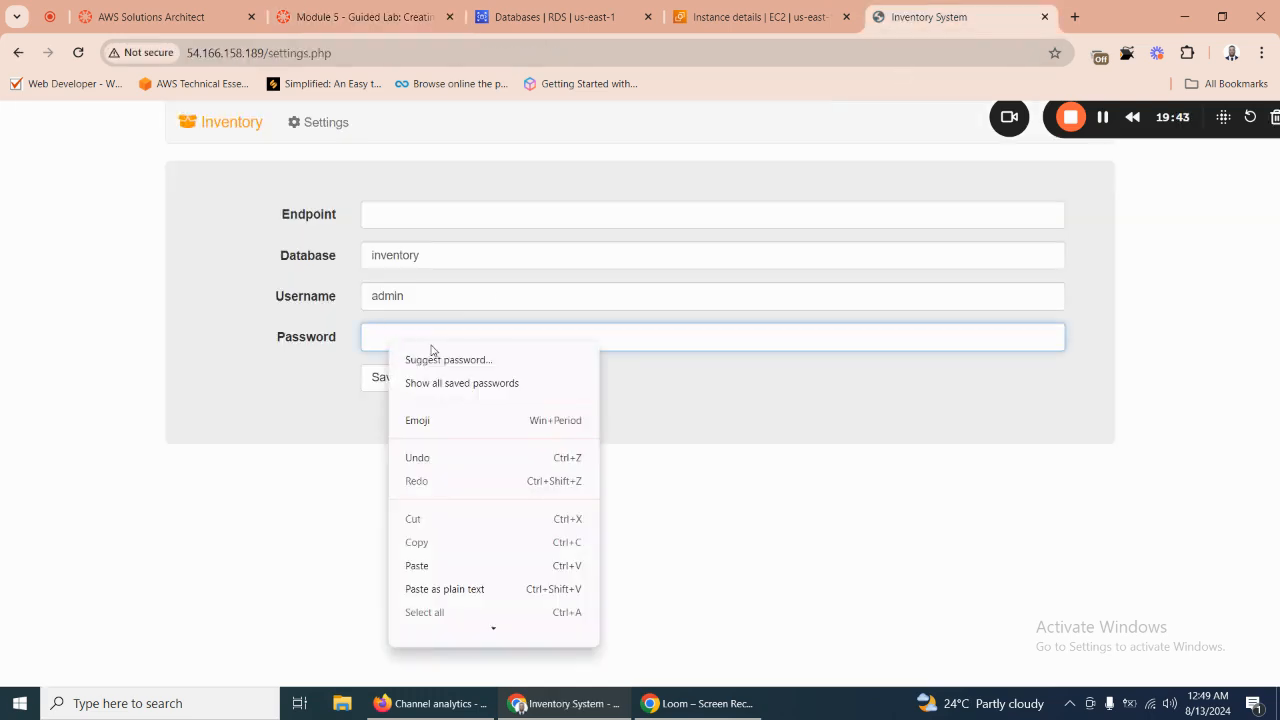
pyautogui.click(433, 565)
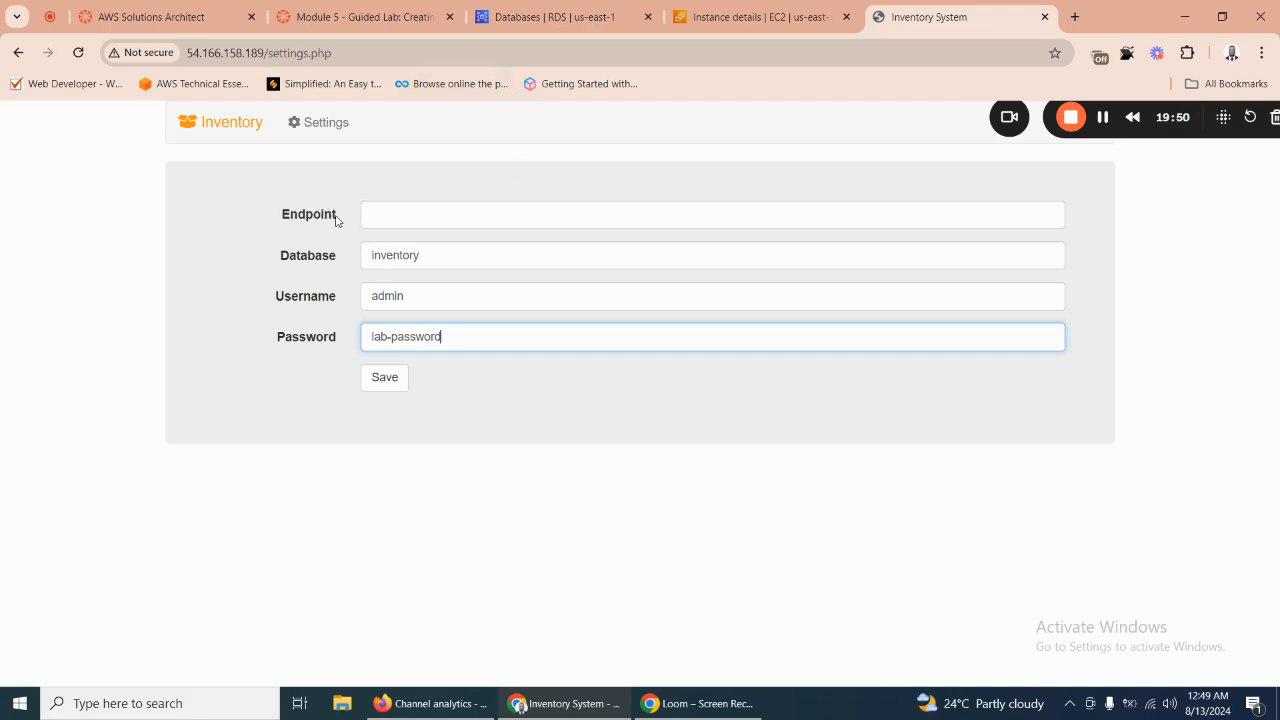
# Refresh the RDS Databases list repeatedly to check whether inventory-db is available.
pyautogui.click(555, 17)
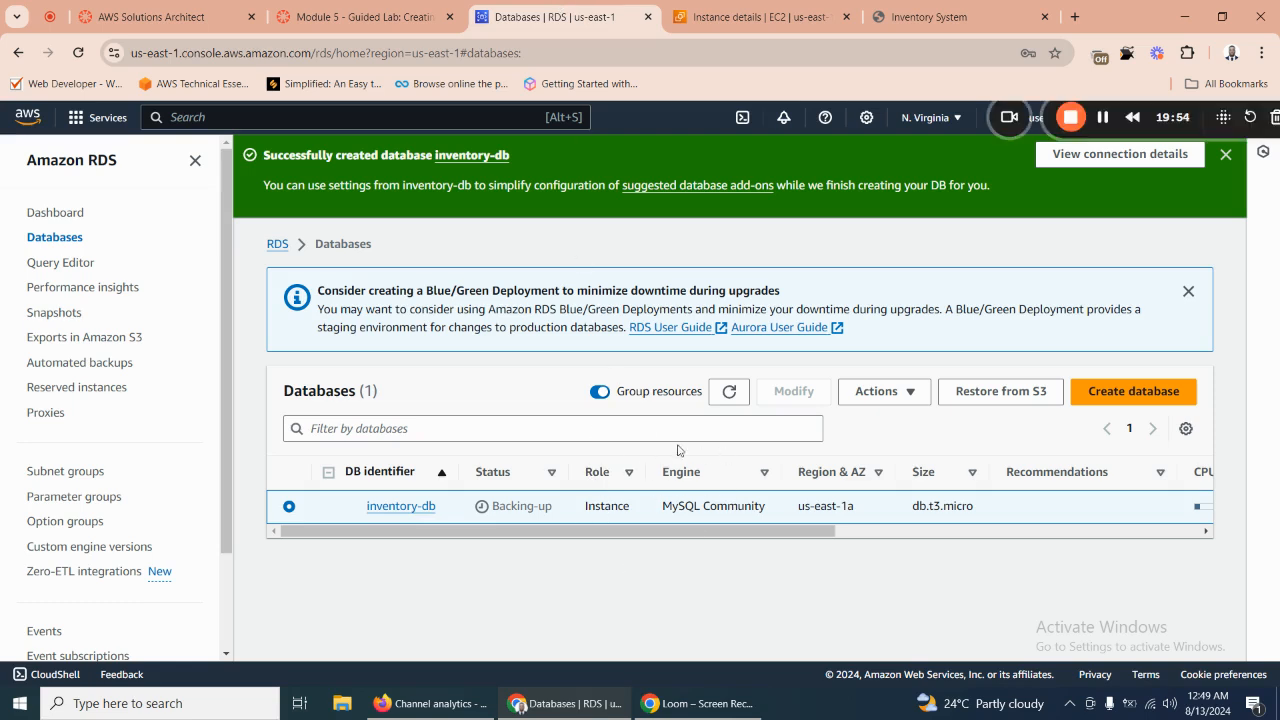
pyautogui.click(726, 396)
pyautogui.click(731, 395)
pyautogui.click(731, 395)
pyautogui.click(731, 395)
pyautogui.click(735, 17)
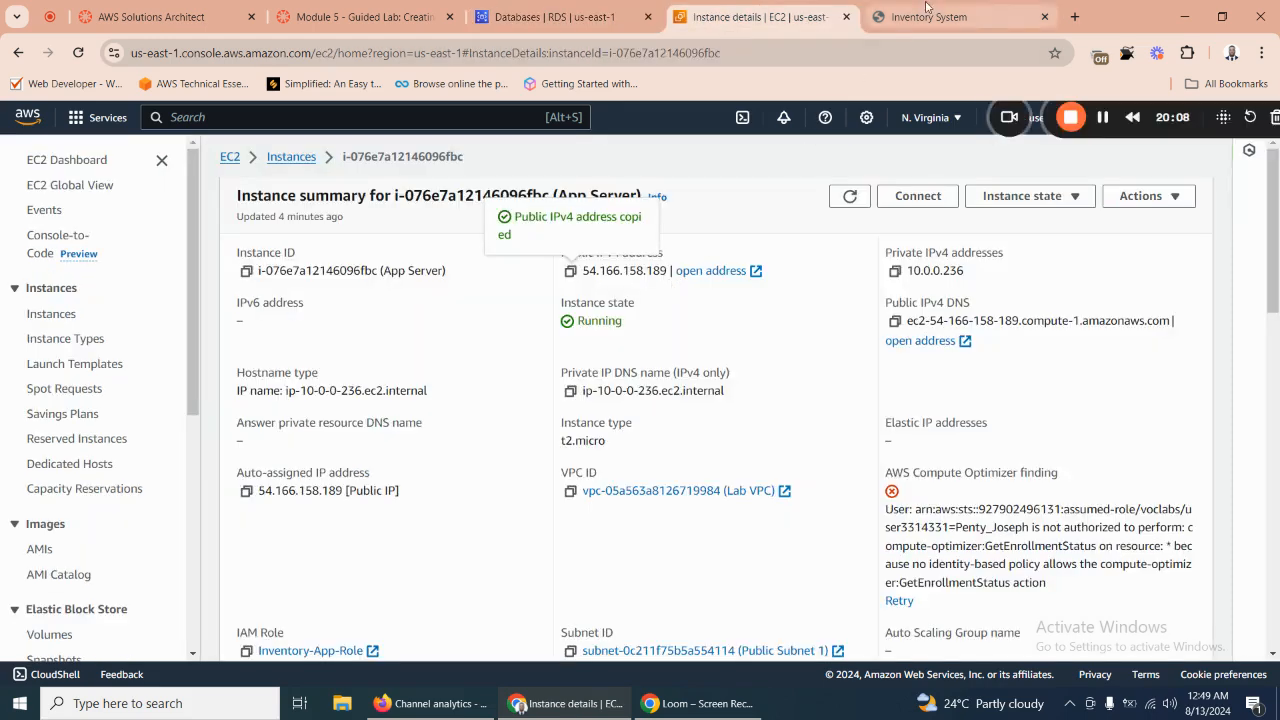
pyautogui.click(929, 17)
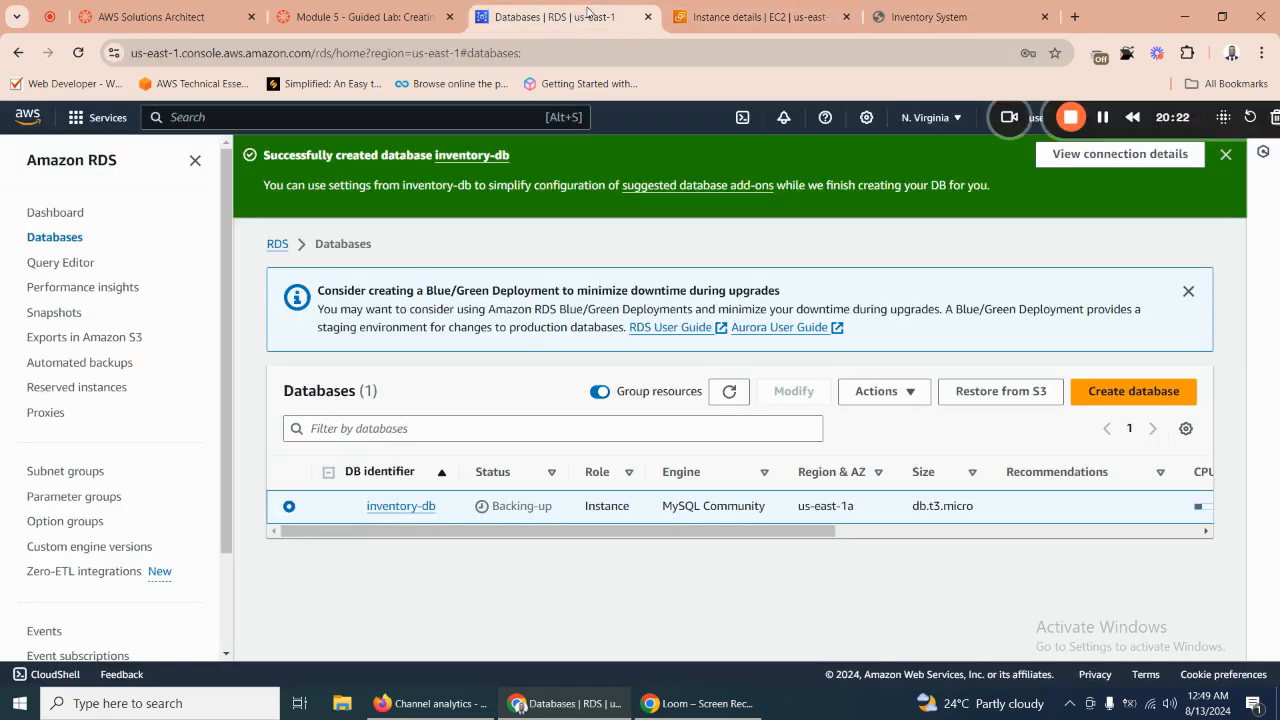
pyautogui.click(560, 17)
pyautogui.click(730, 396)
pyautogui.click(730, 391)
pyautogui.click(738, 393)
pyautogui.click(731, 398)
pyautogui.click(738, 404)
pyautogui.click(735, 405)
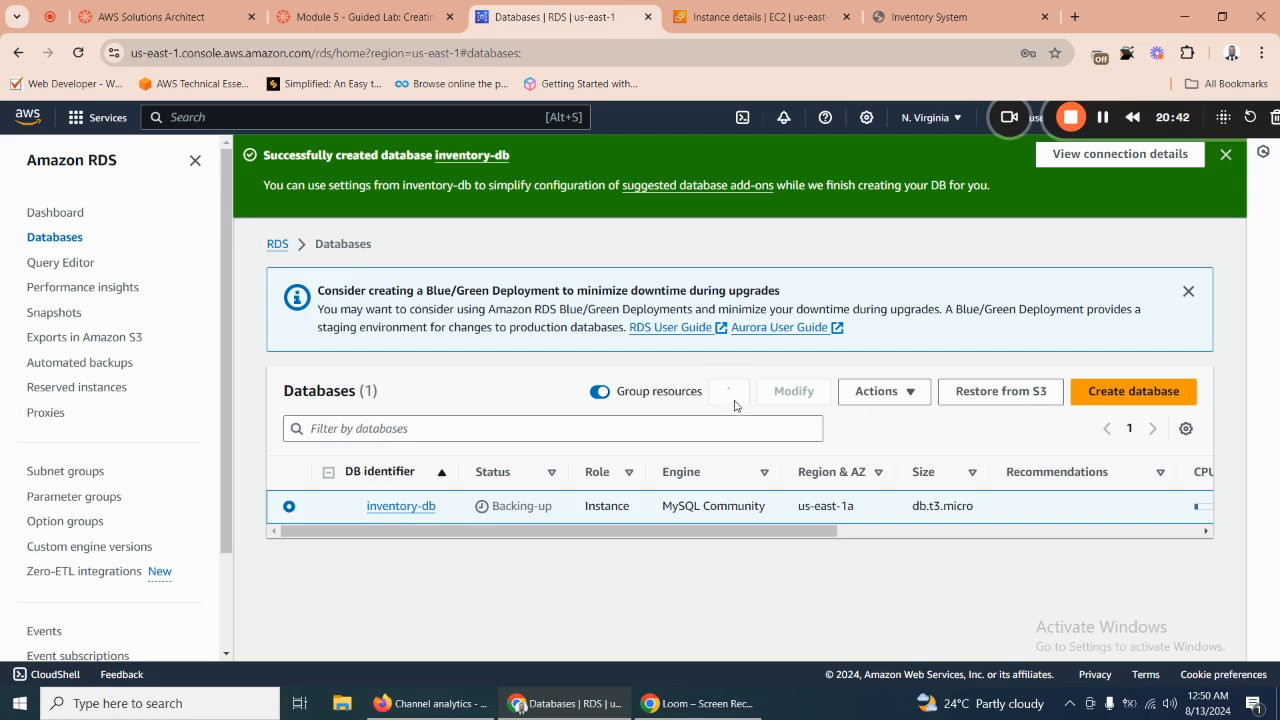
pyautogui.click(733, 398)
# Review steps 25 and 26 of the Module 5 lab instructions and compare them with the Inventory application's settings.
pyautogui.click(425, 8)
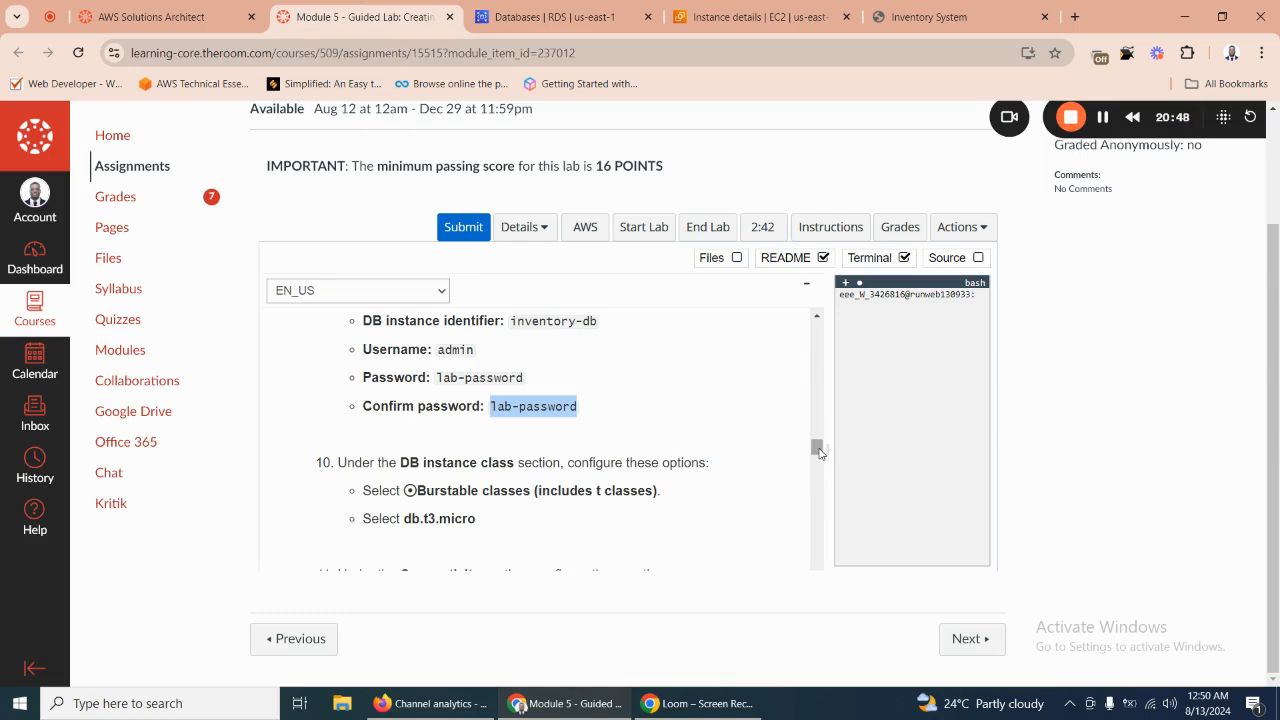
pyautogui.moveTo(818, 451); pyautogui.dragTo(824, 568)
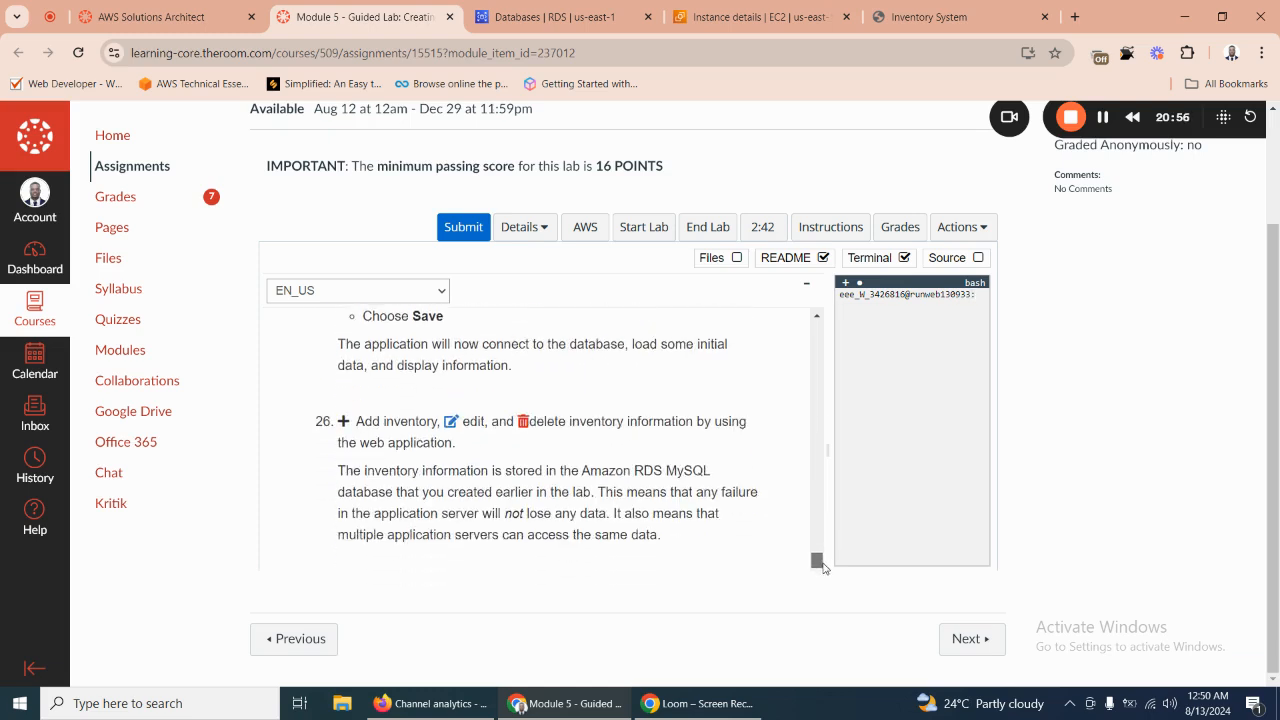
pyautogui.moveTo(824, 568); pyautogui.dragTo(797, 558)
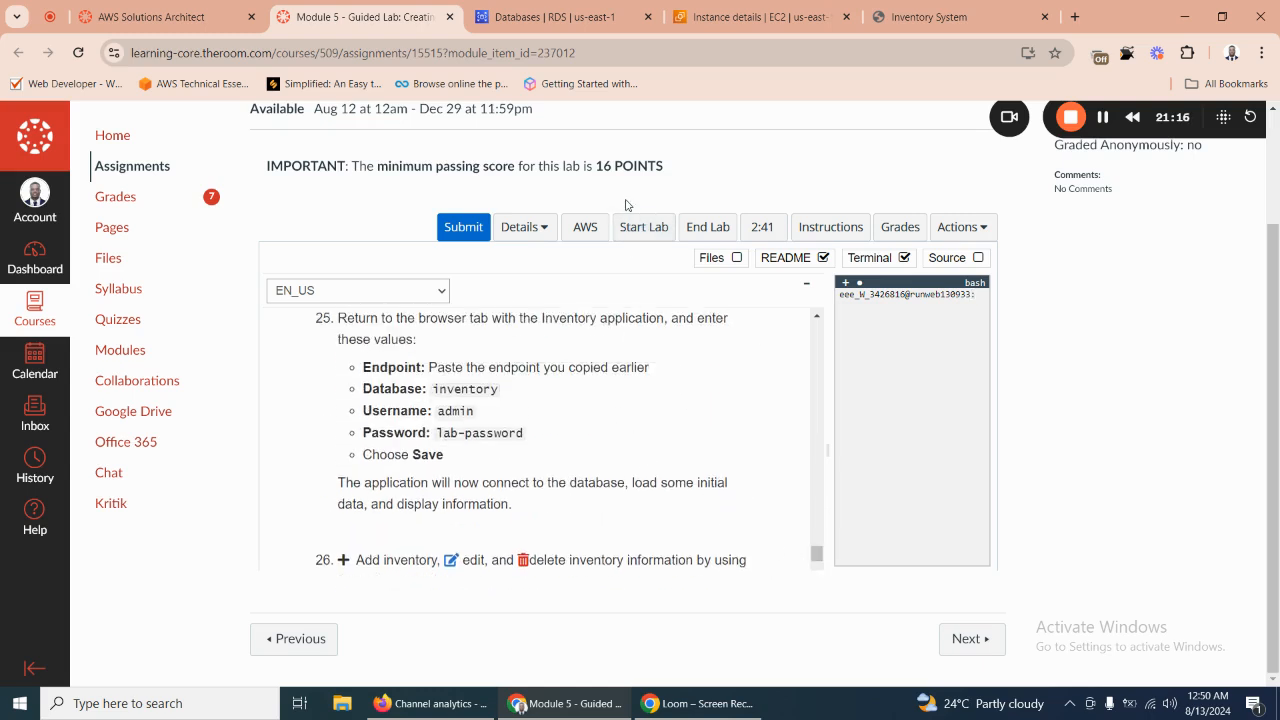
pyautogui.click(922, 17)
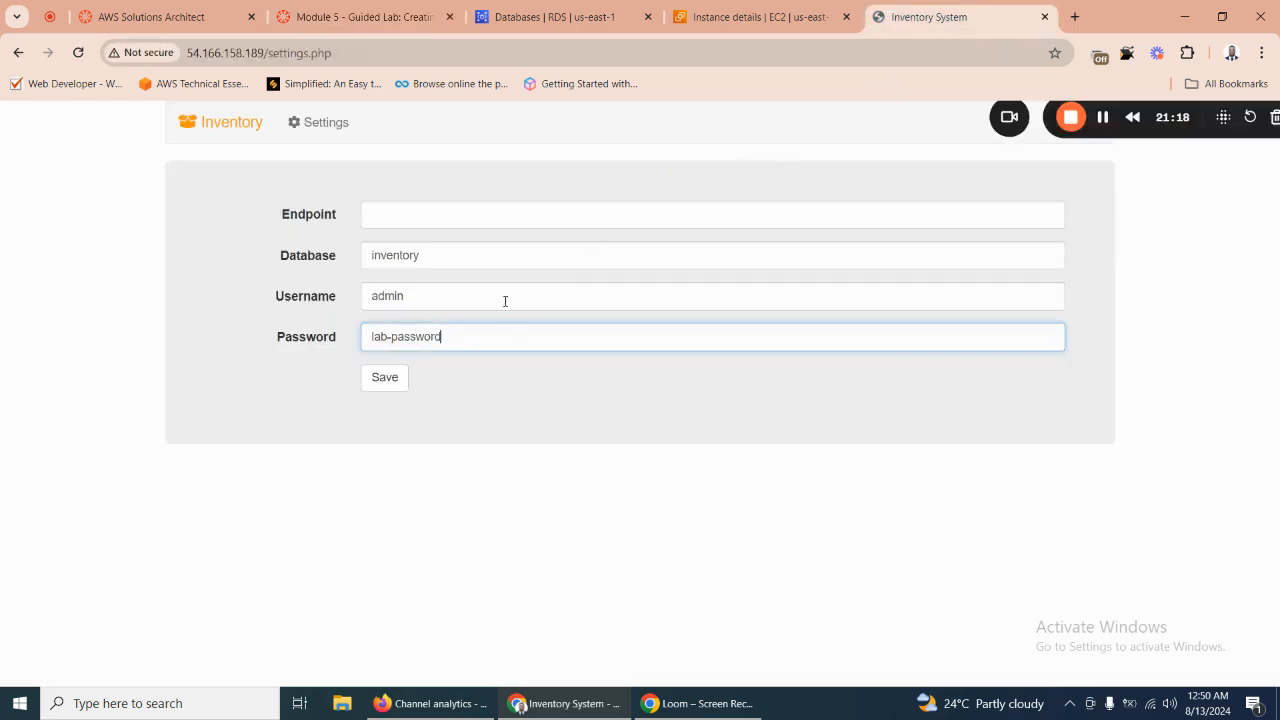
# Refresh the RDS Databases list and copy the endpoint from inventory-db's connectivity details.
pyautogui.click(555, 17)
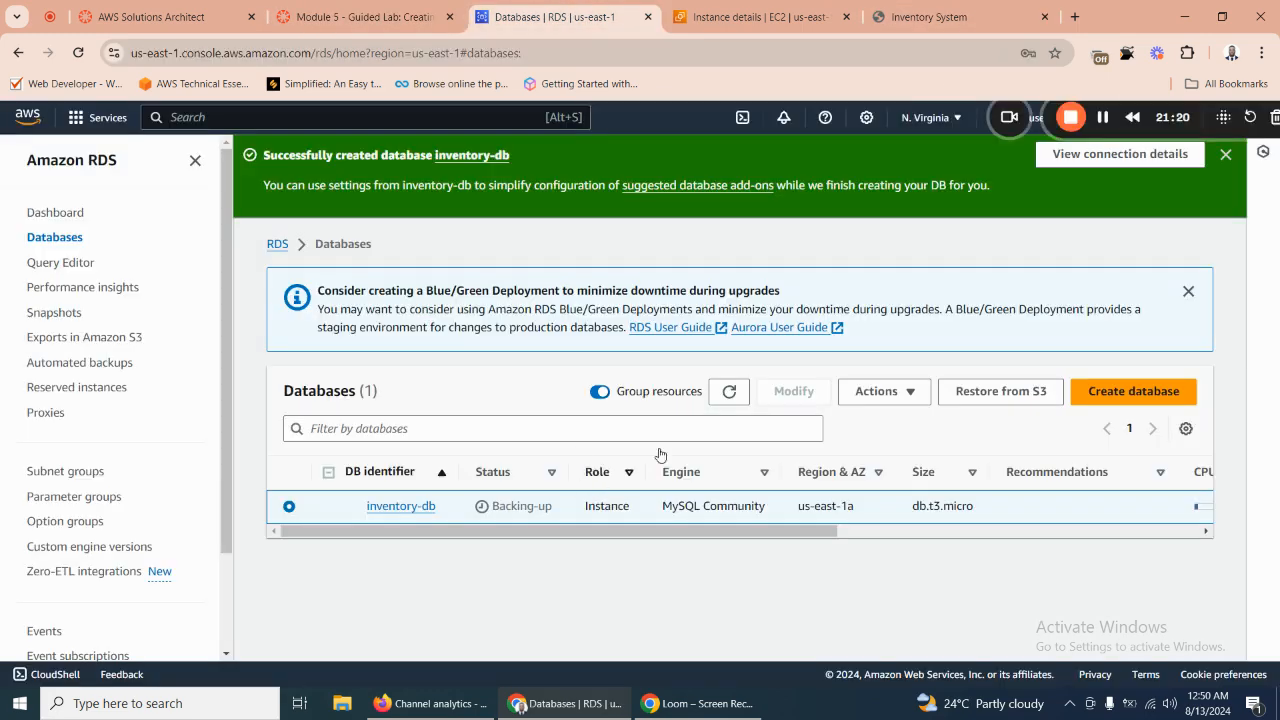
pyautogui.click(730, 393)
pyautogui.click(729, 396)
pyautogui.click(428, 510)
pyautogui.scroll(-3, 421, 463)
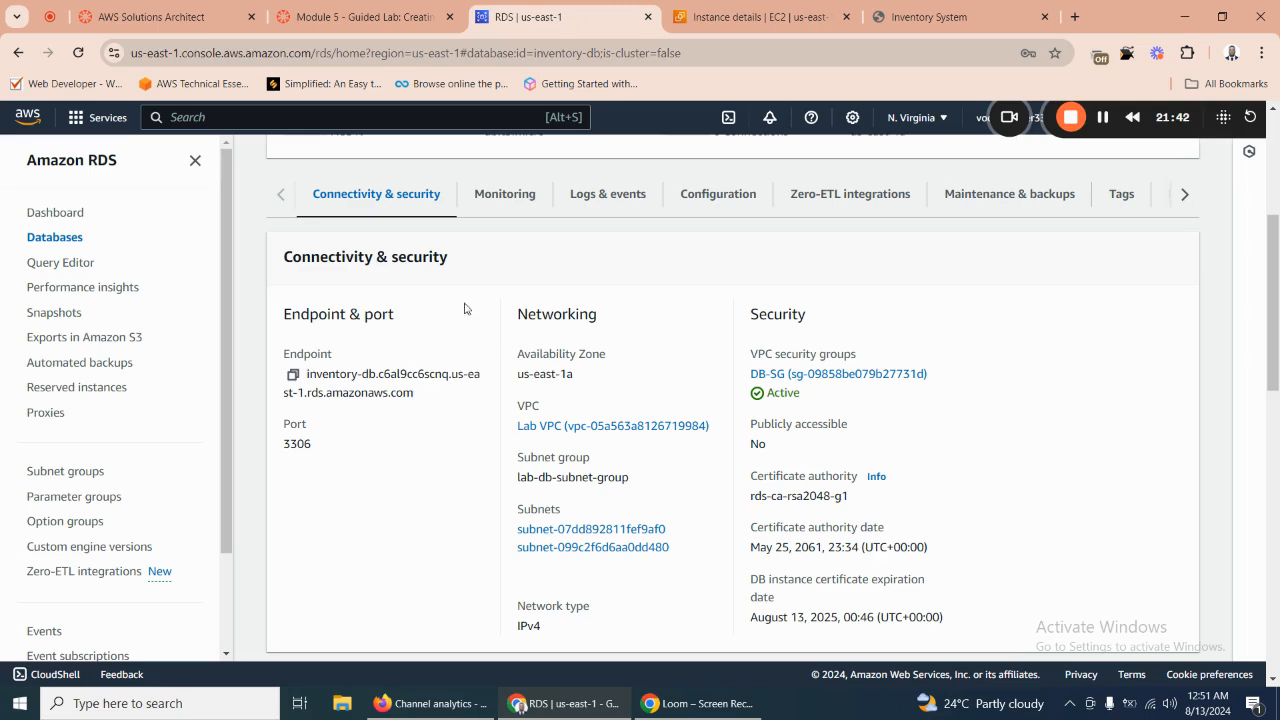
pyautogui.click(293, 374)
pyautogui.scroll(3, 413, 335)
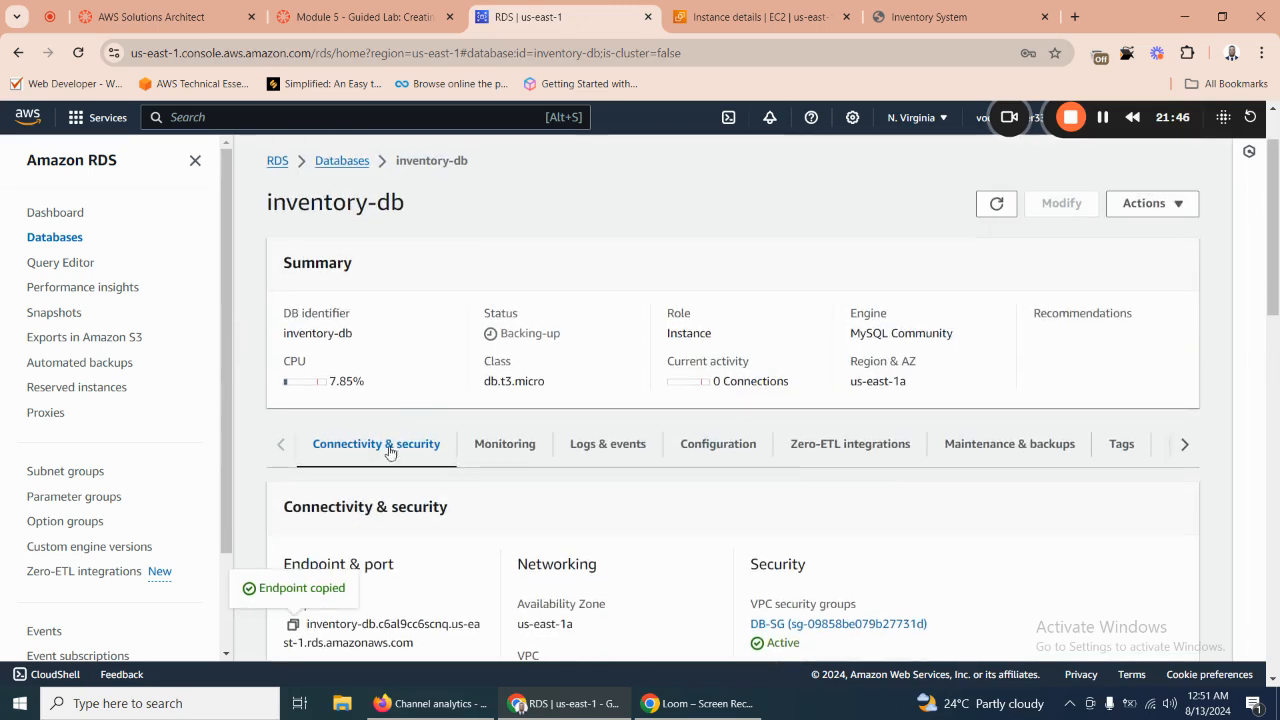
# Return to the RDS Databases list, refresh it to recheck inventory-db's status, and view its connectivity details.
pyautogui.click(326, 163)
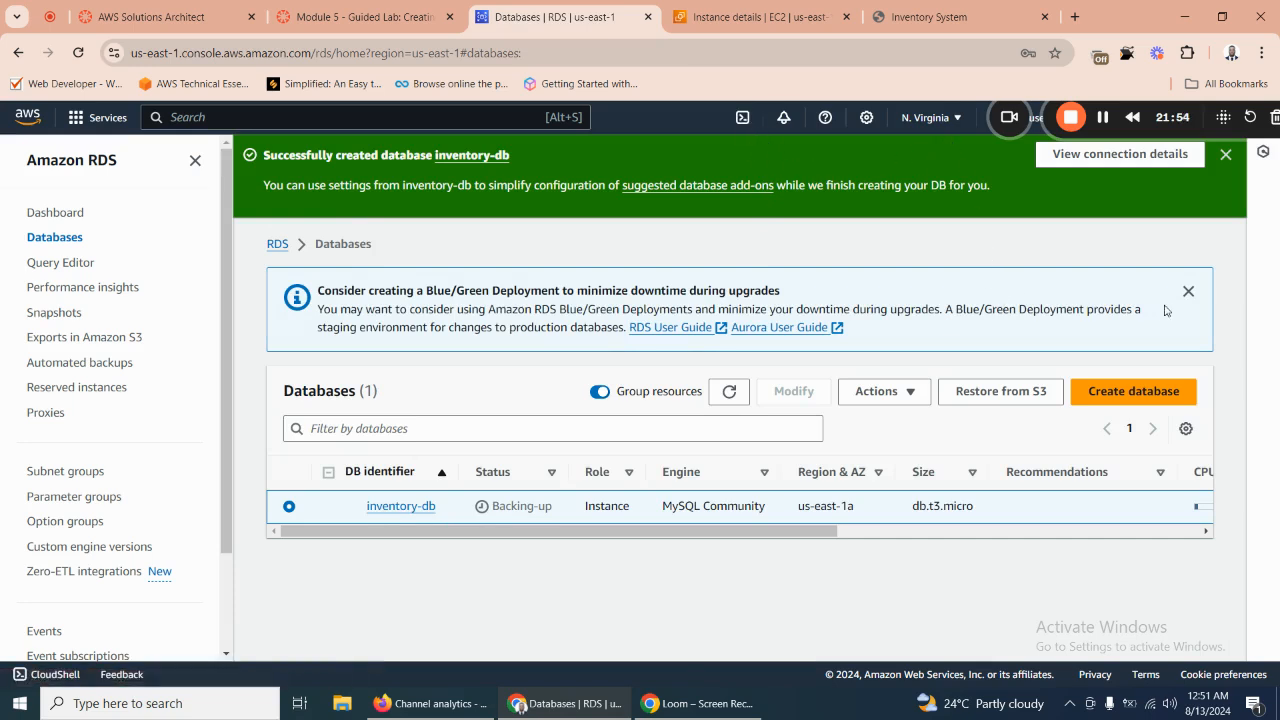
pyautogui.click(730, 392)
pyautogui.moveTo(690, 531); pyautogui.dragTo(617, 577)
pyautogui.click(733, 394)
pyautogui.click(405, 508)
pyautogui.scroll(-3, 407, 514)
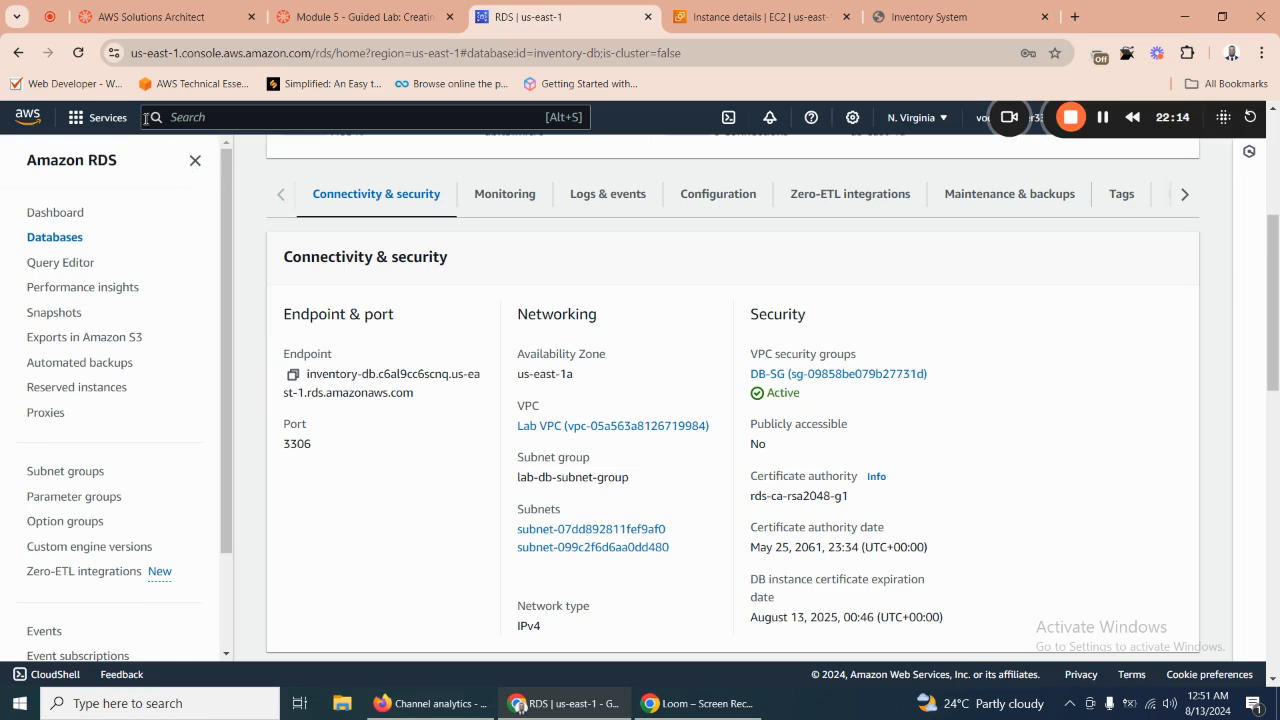
# Reopen inventory-db from the Databases list and copy its endpoint again from the connectivity details.
pyautogui.click(18, 53)
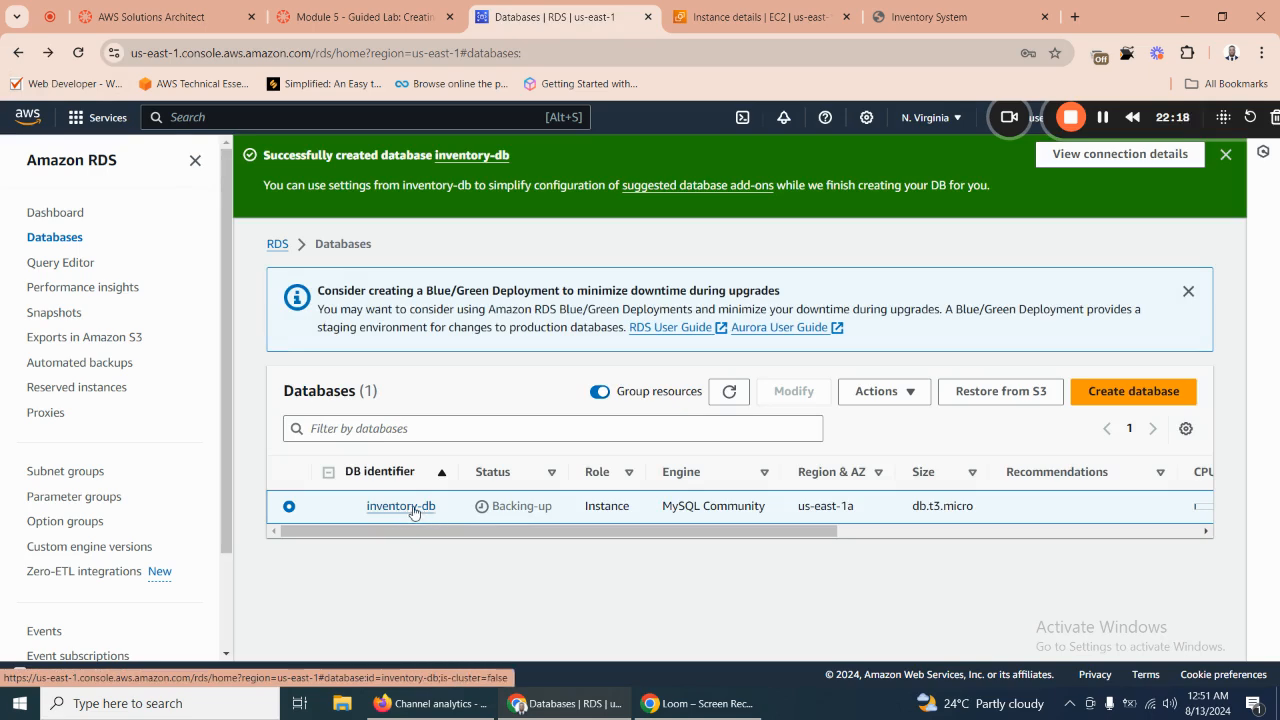
pyautogui.click(401, 506)
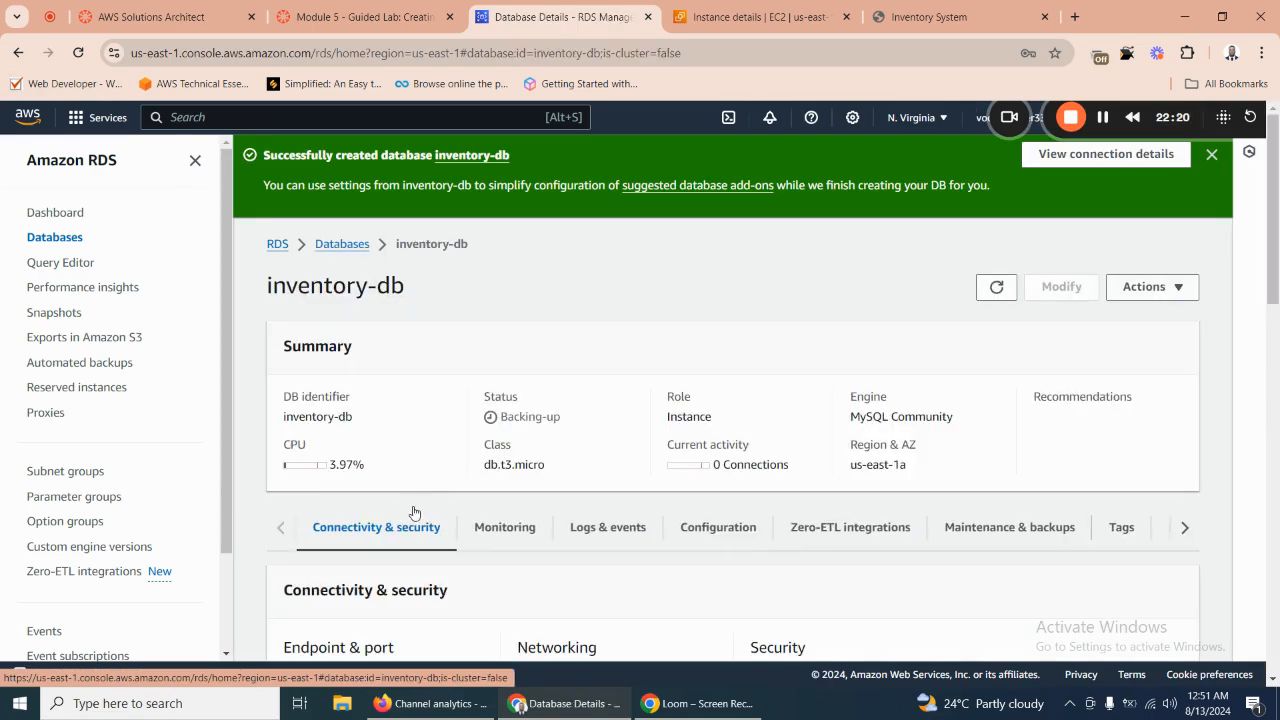
pyautogui.scroll(-3, 440, 470)
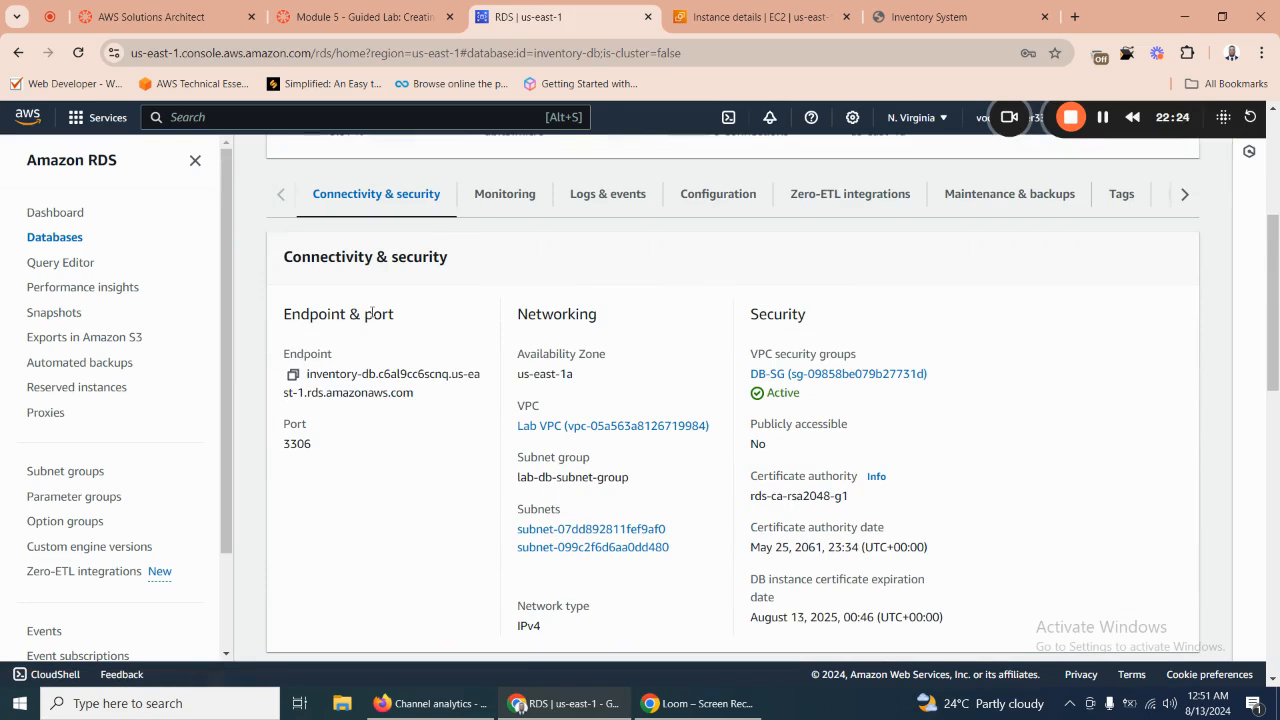
pyautogui.click(293, 374)
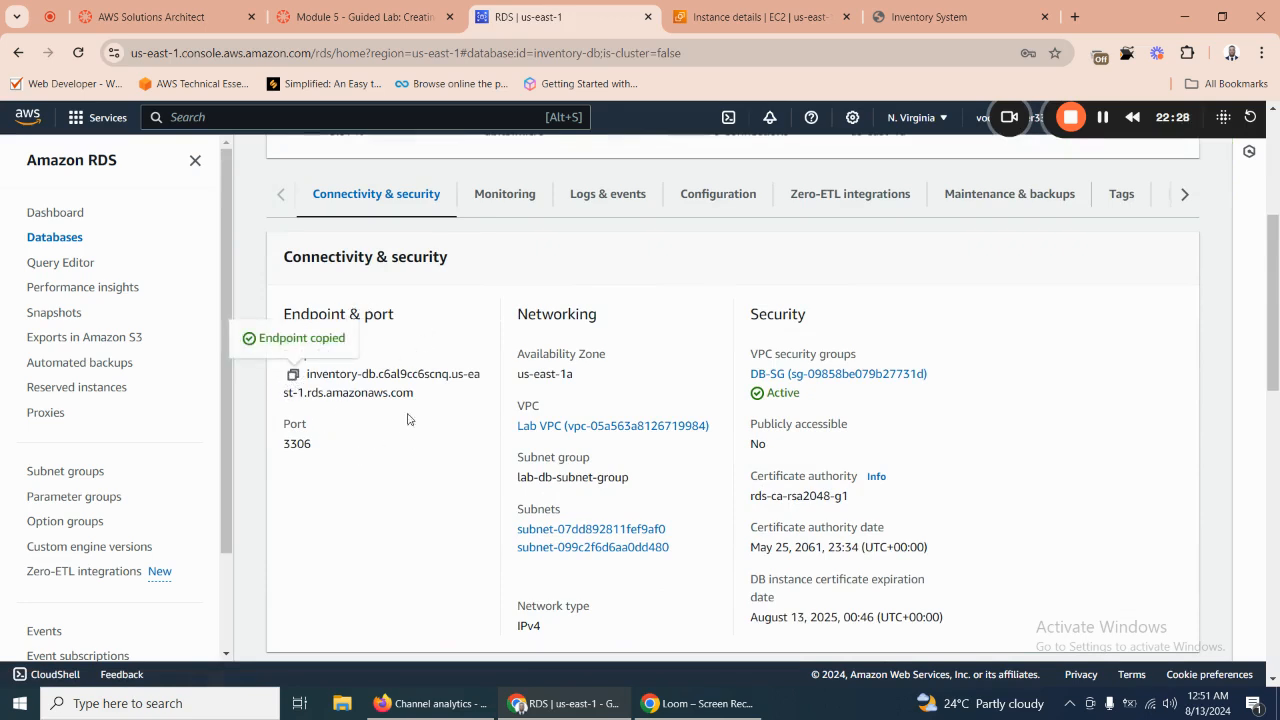
pyautogui.click(293, 377)
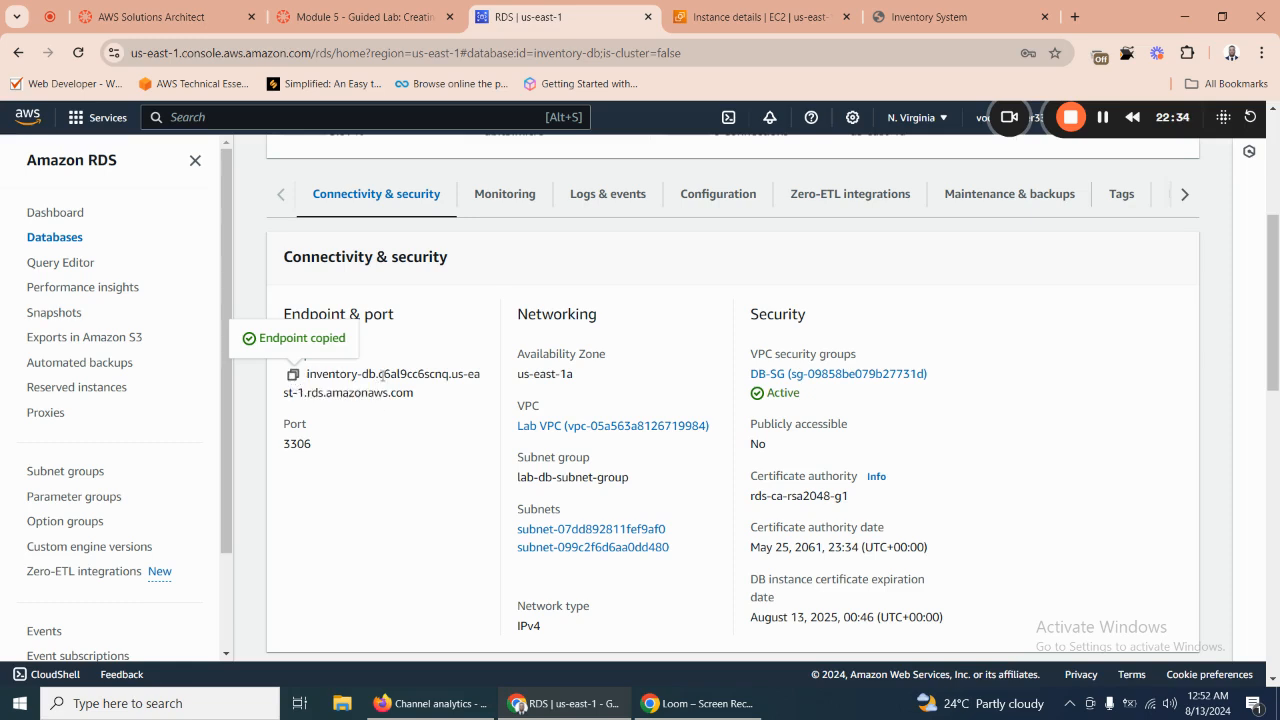
# Paste the copied inventory-db endpoint into the Inventory application's Endpoint setting and save the settings.
pyautogui.click(912, 30)
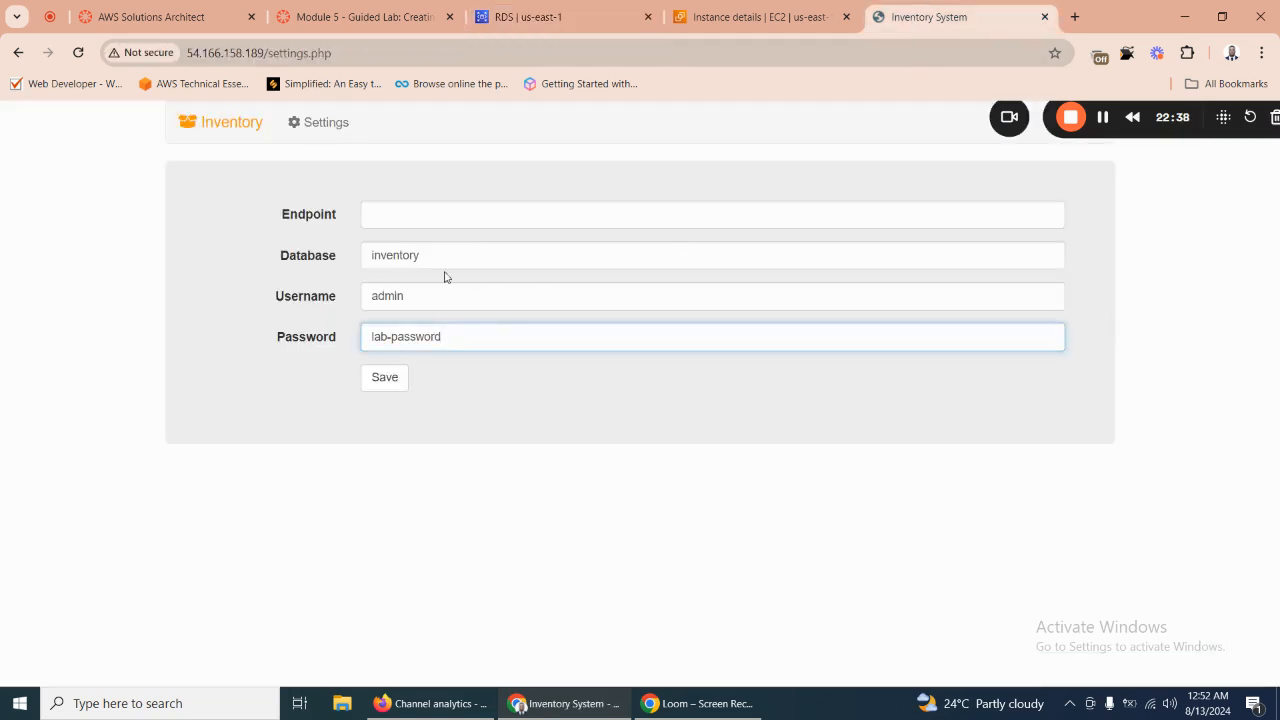
pyautogui.click(384, 215)
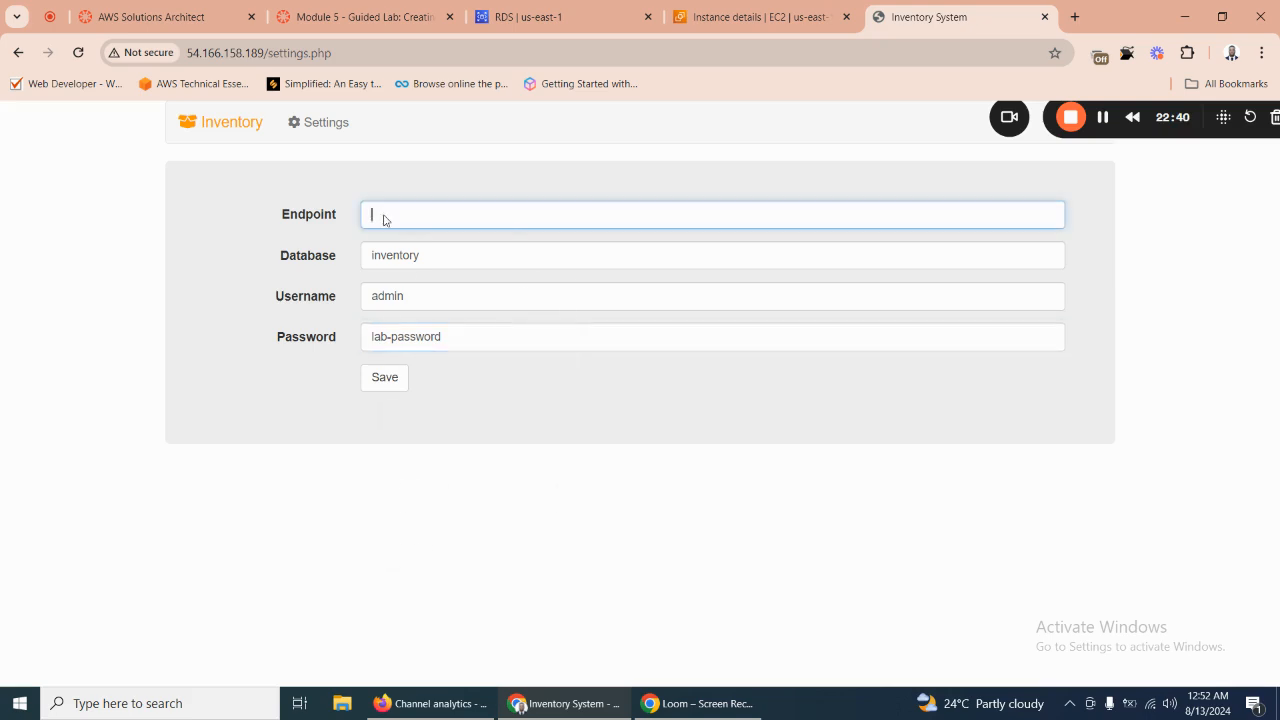
pyautogui.rightClick(386, 217)
pyautogui.click(431, 380)
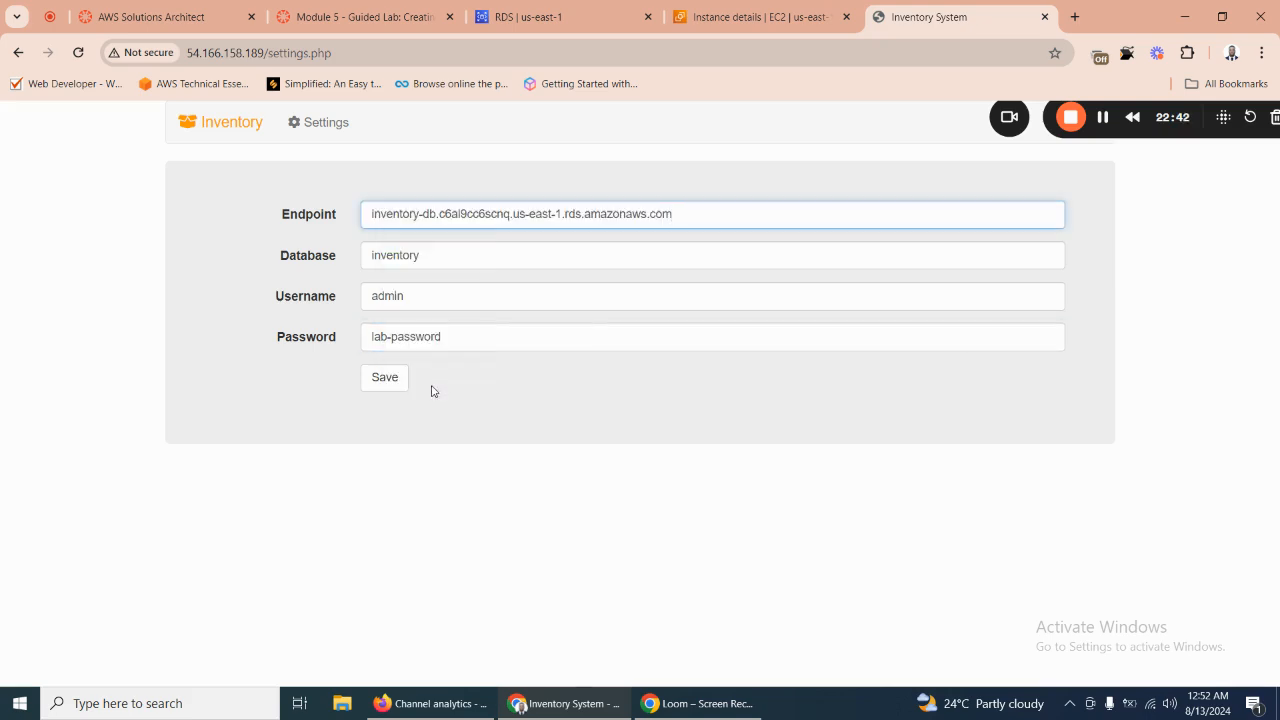
pyautogui.click(386, 381)
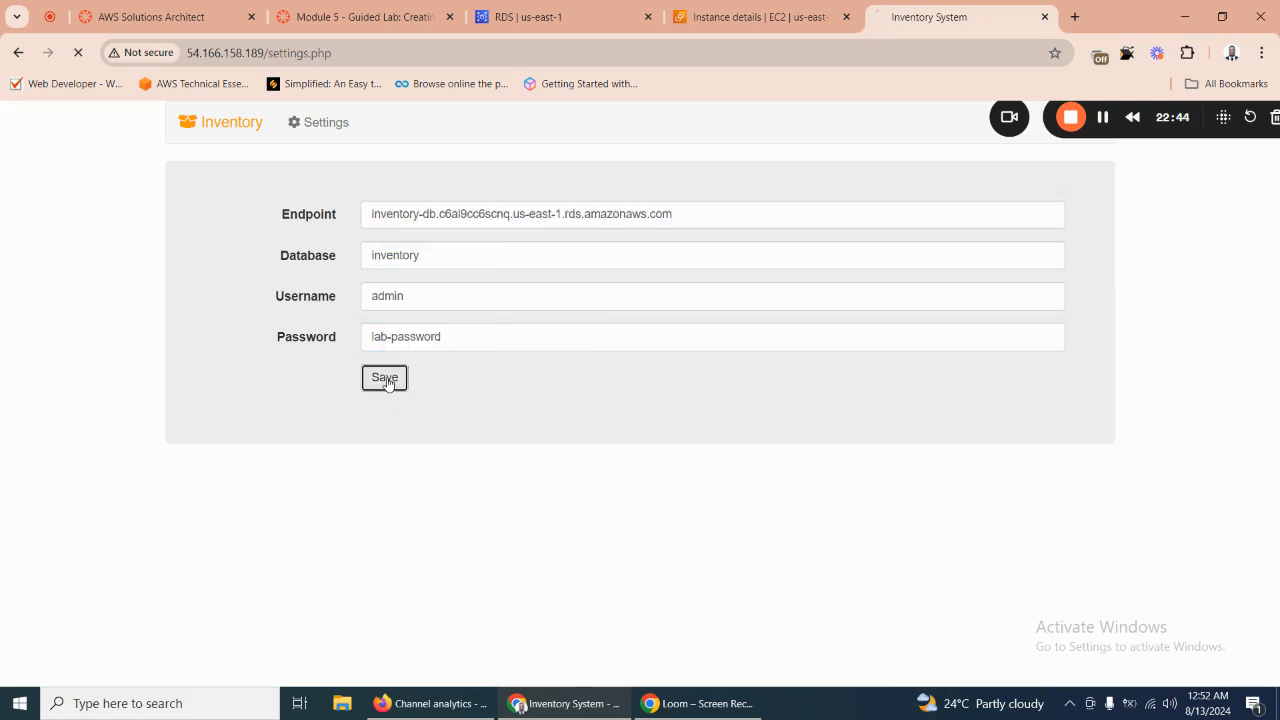
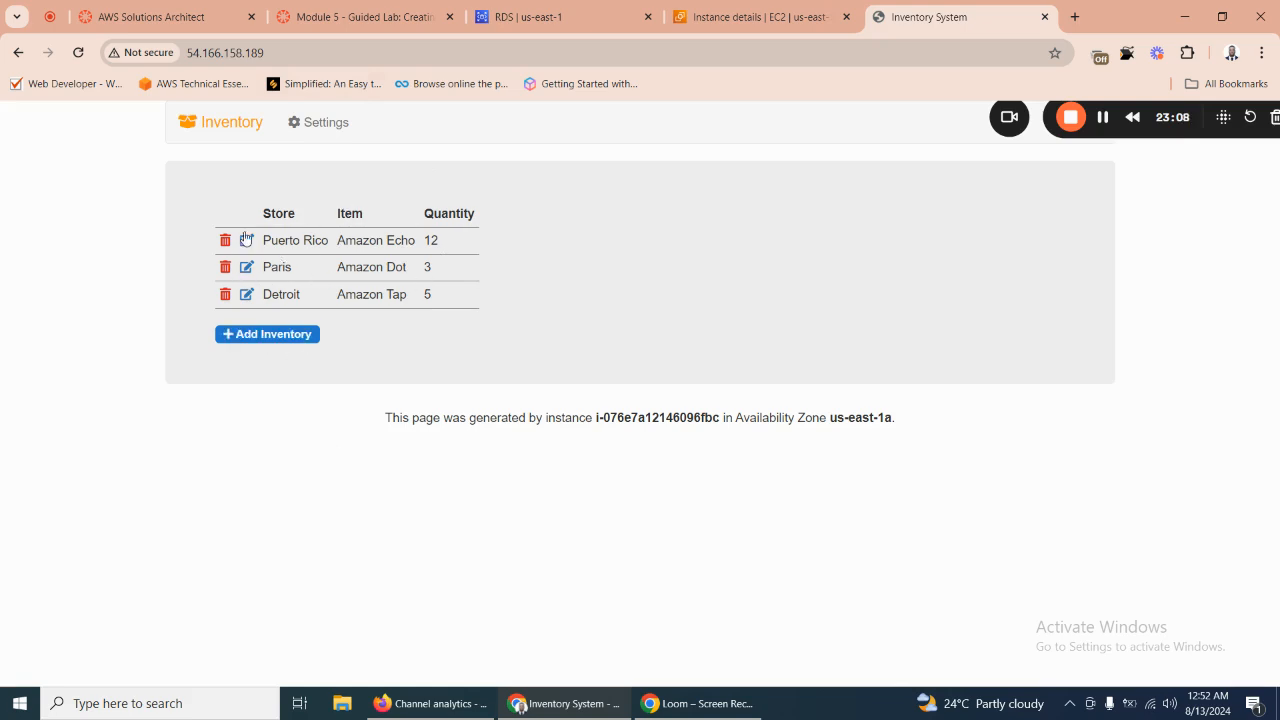
# Add an inventory record with store alx, item cloud and quantity 12 in the Inventory application.
pyautogui.click(271, 341)
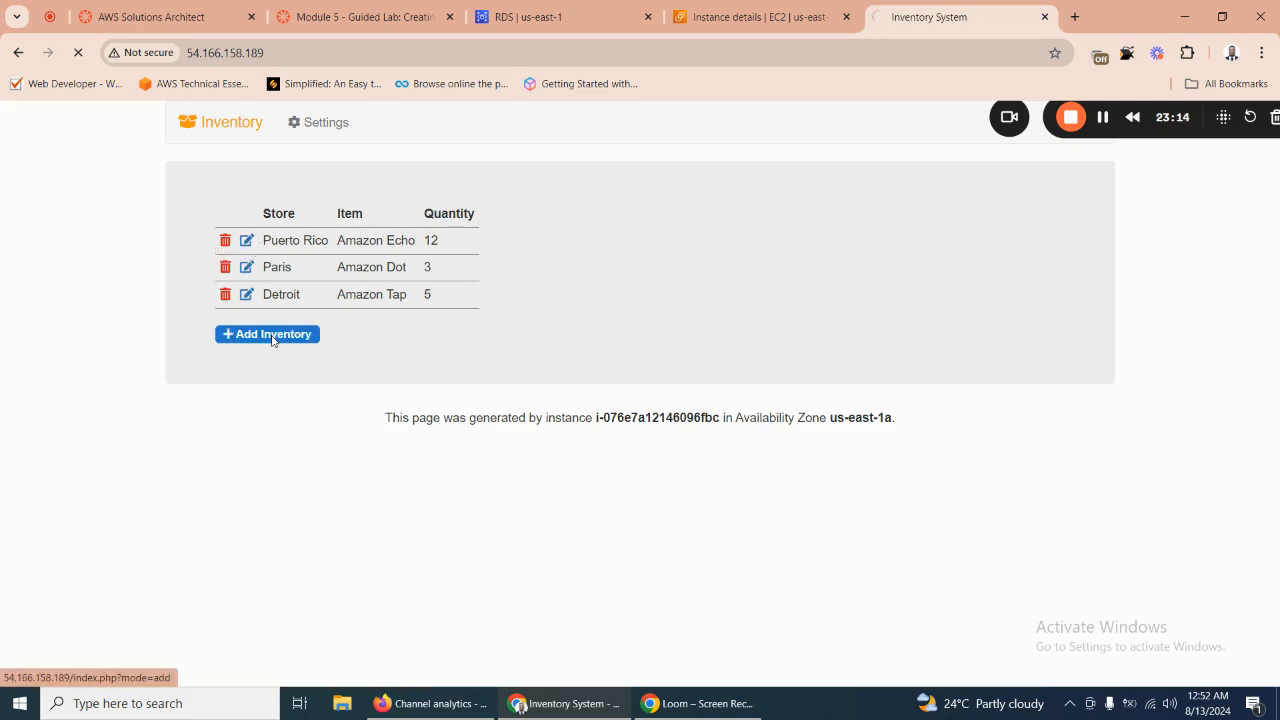
pyautogui.click(287, 265)
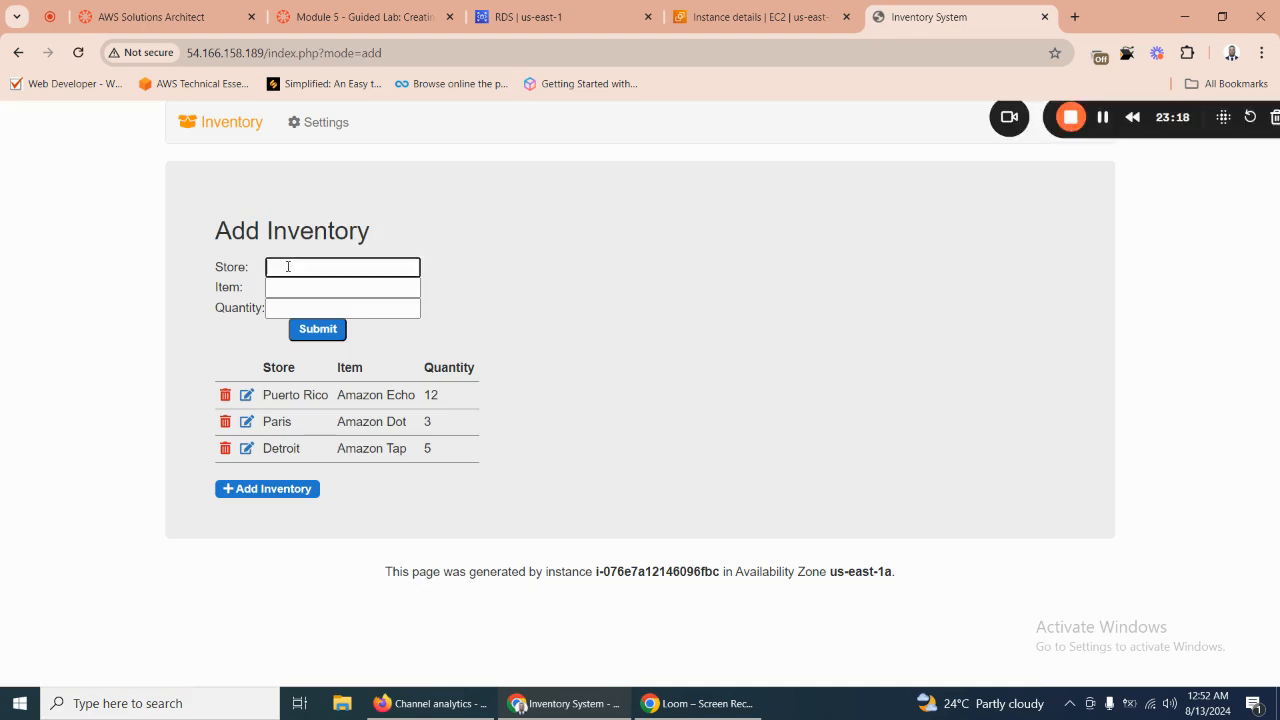
pyautogui.write('alx')
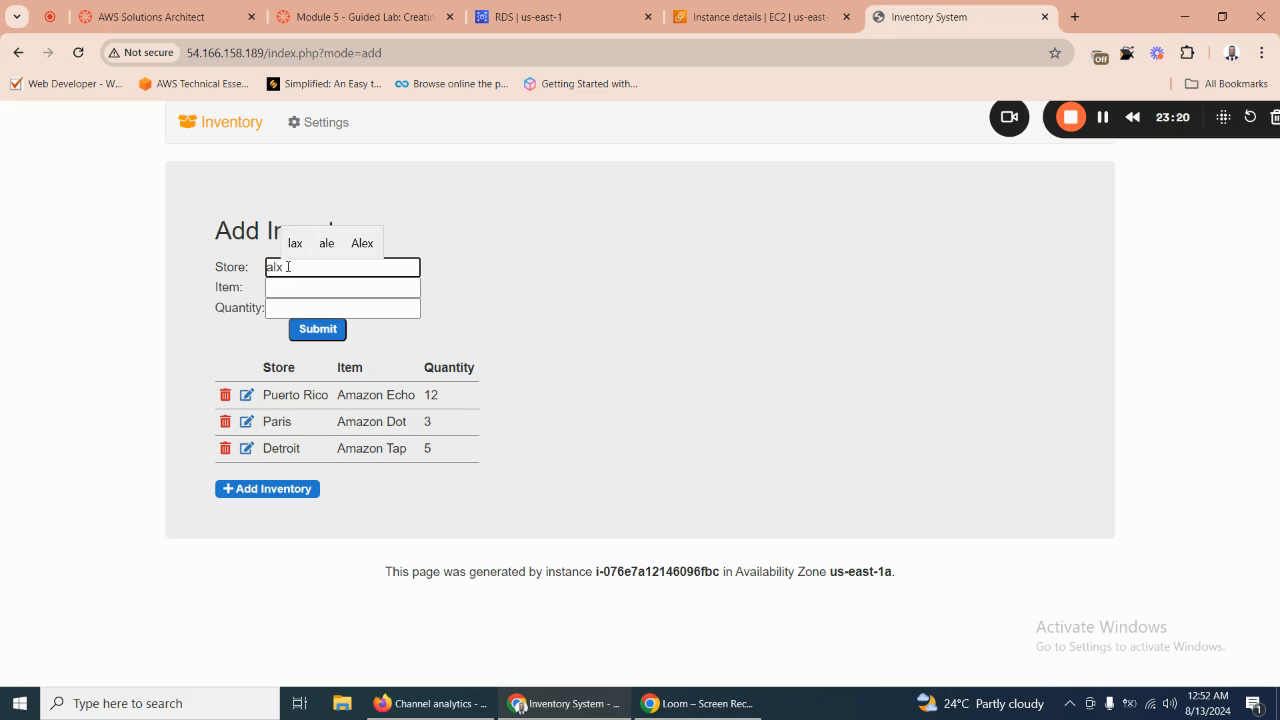
pyautogui.click(278, 287)
pyautogui.write('1')
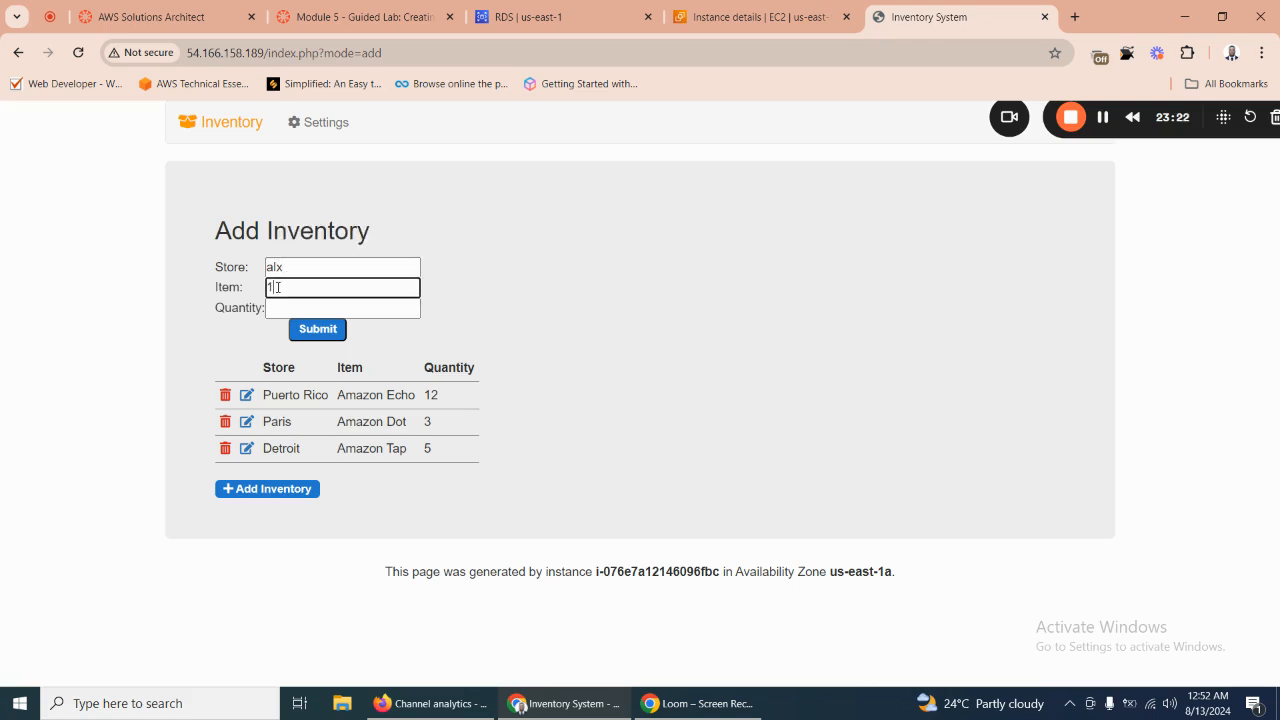
pyautogui.write('2')
pyautogui.press('Tab')
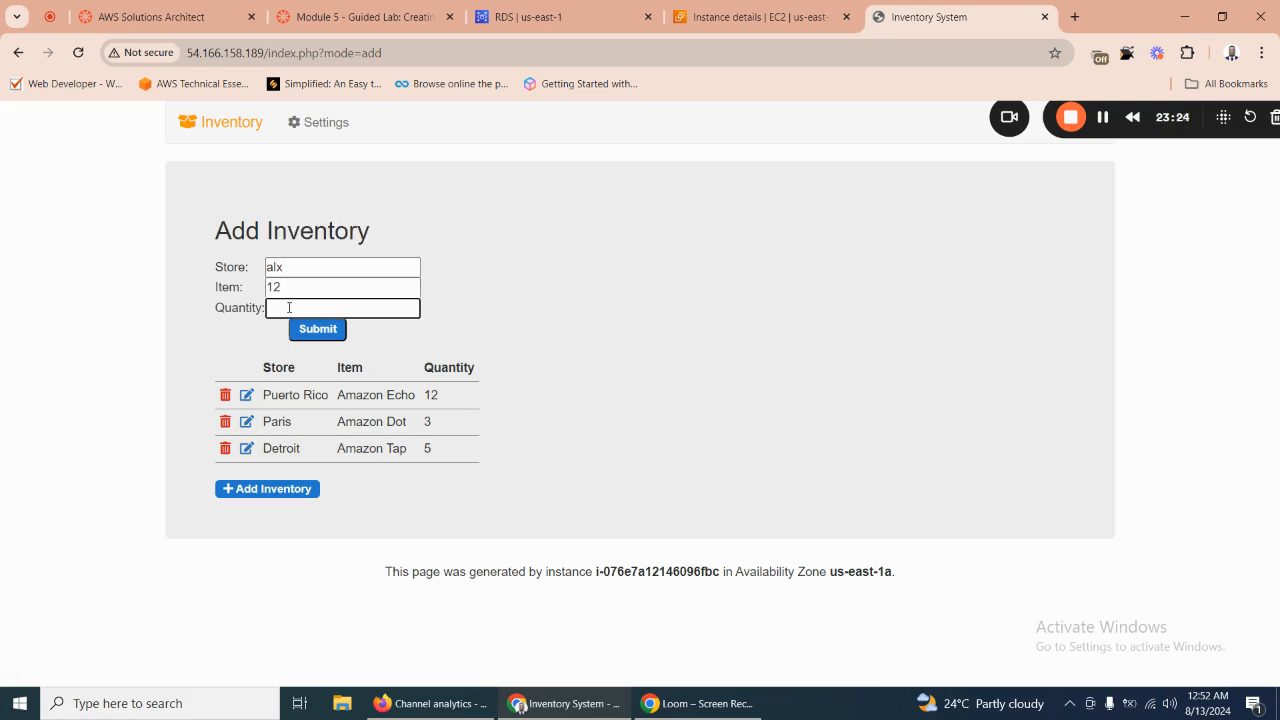
pyautogui.doubleClick(292, 288)
pyautogui.press('BackSpace')
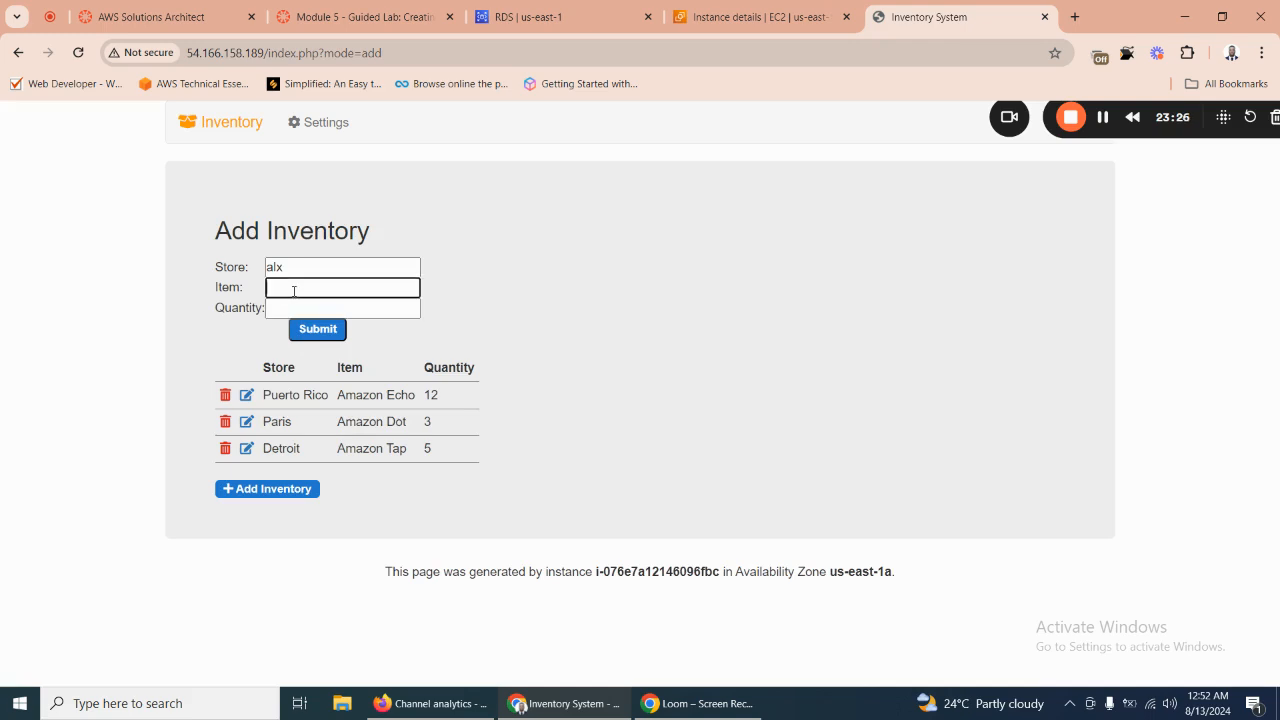
pyautogui.write('cloud')
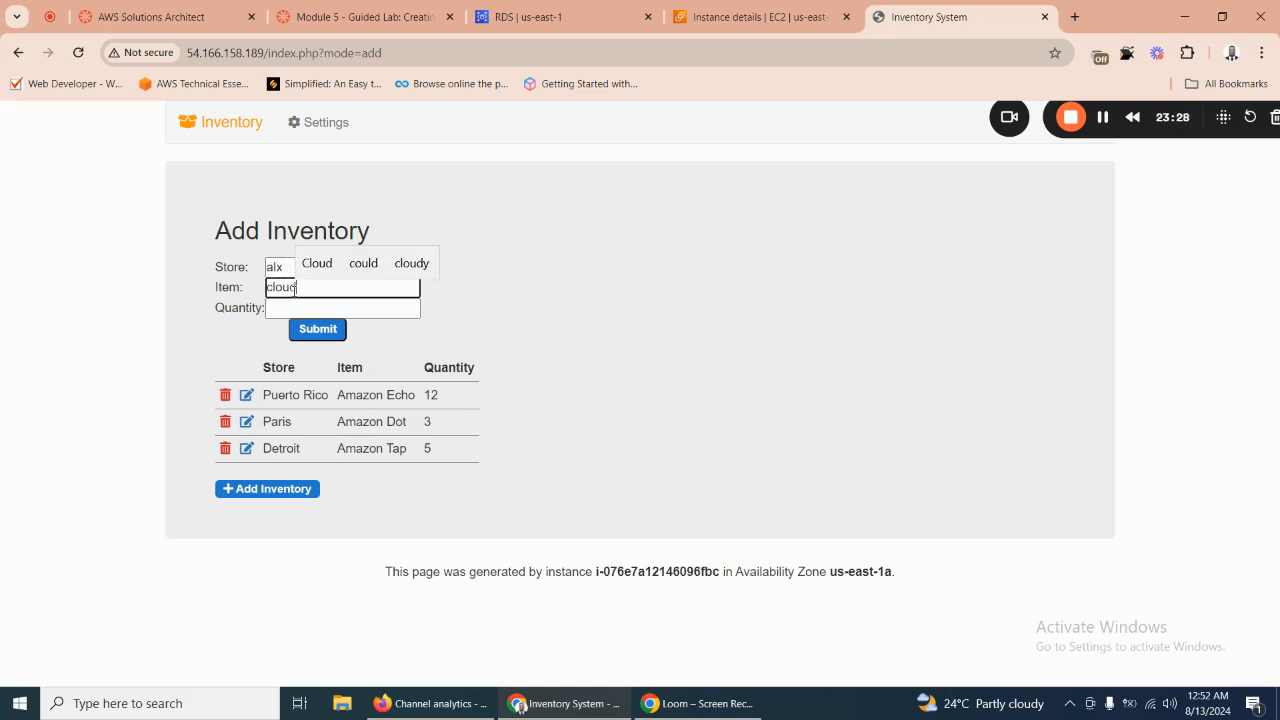
pyautogui.click(278, 309)
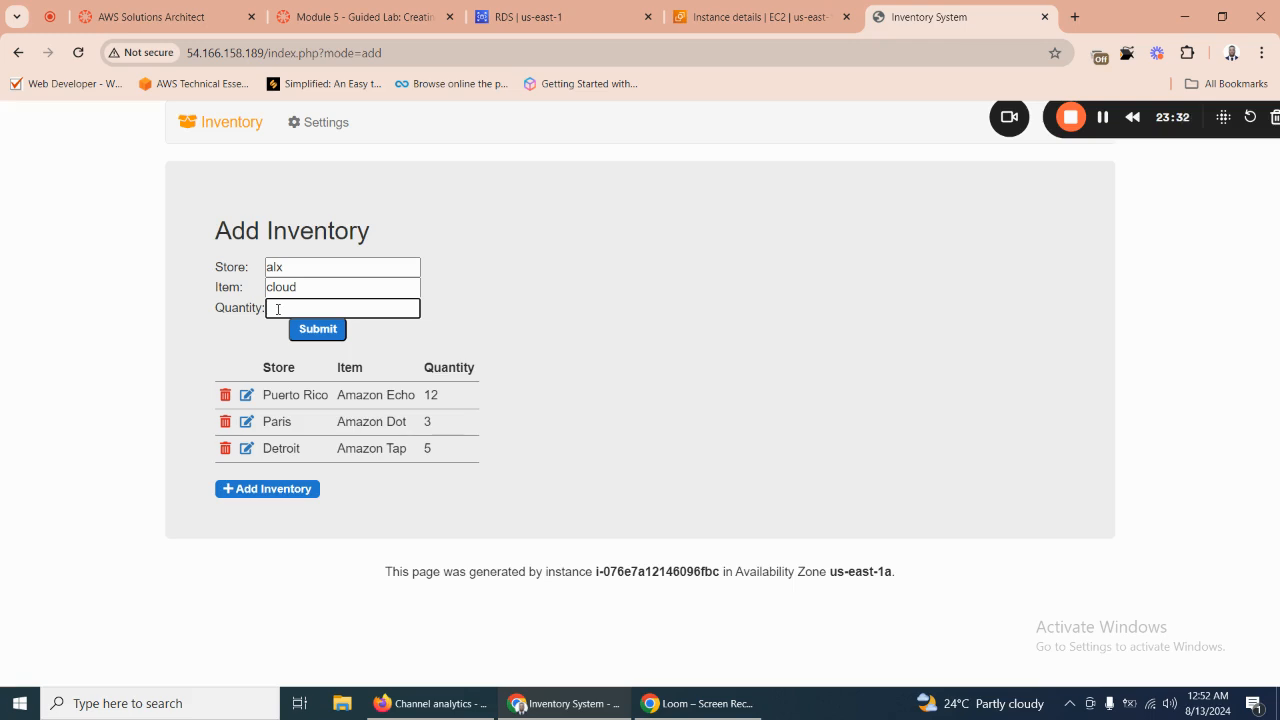
pyautogui.write('12')
pyautogui.click(328, 332)
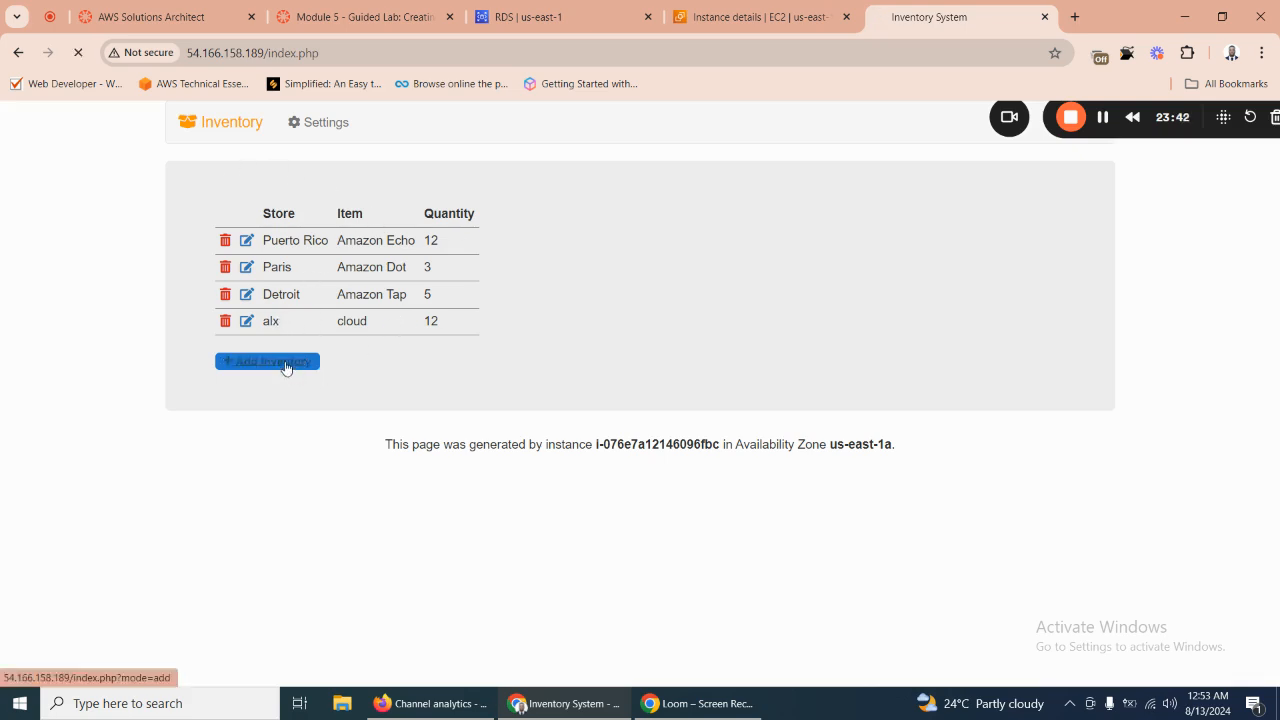
# Add another inventory record with store penty, item cloud and quantity 45.
pyautogui.click(286, 363)
pyautogui.click(278, 270)
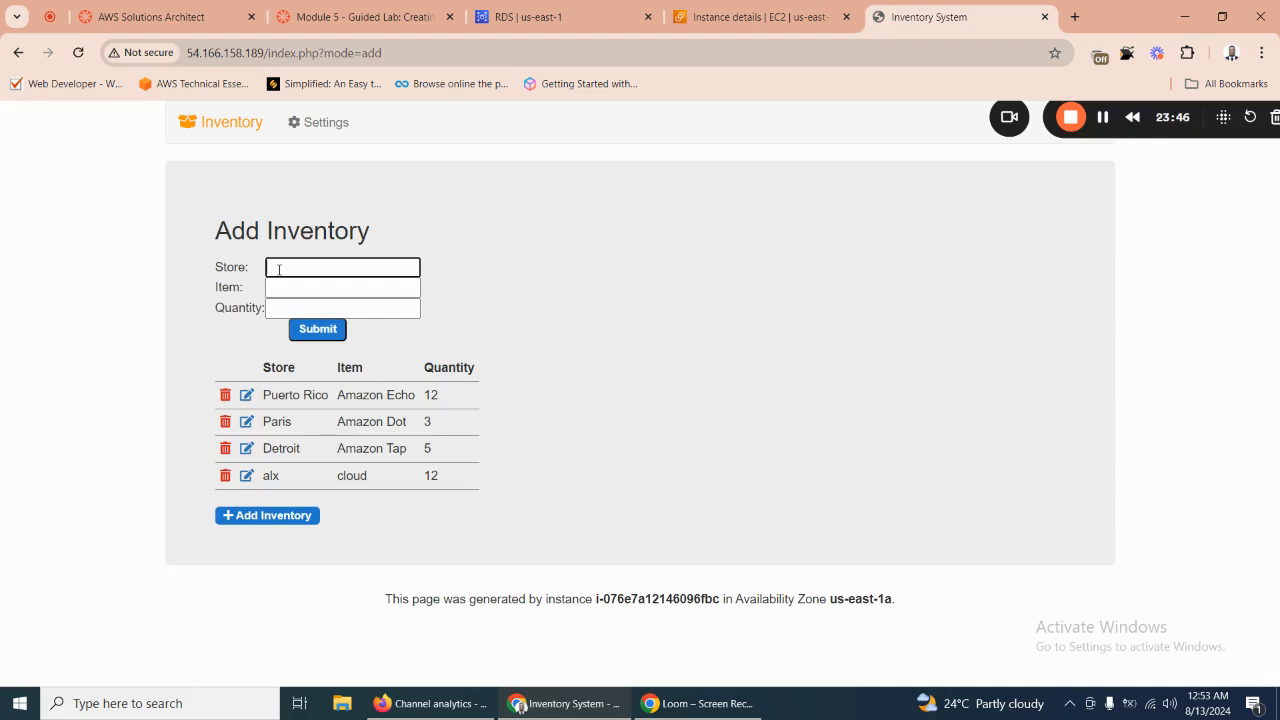
pyautogui.write('penty')
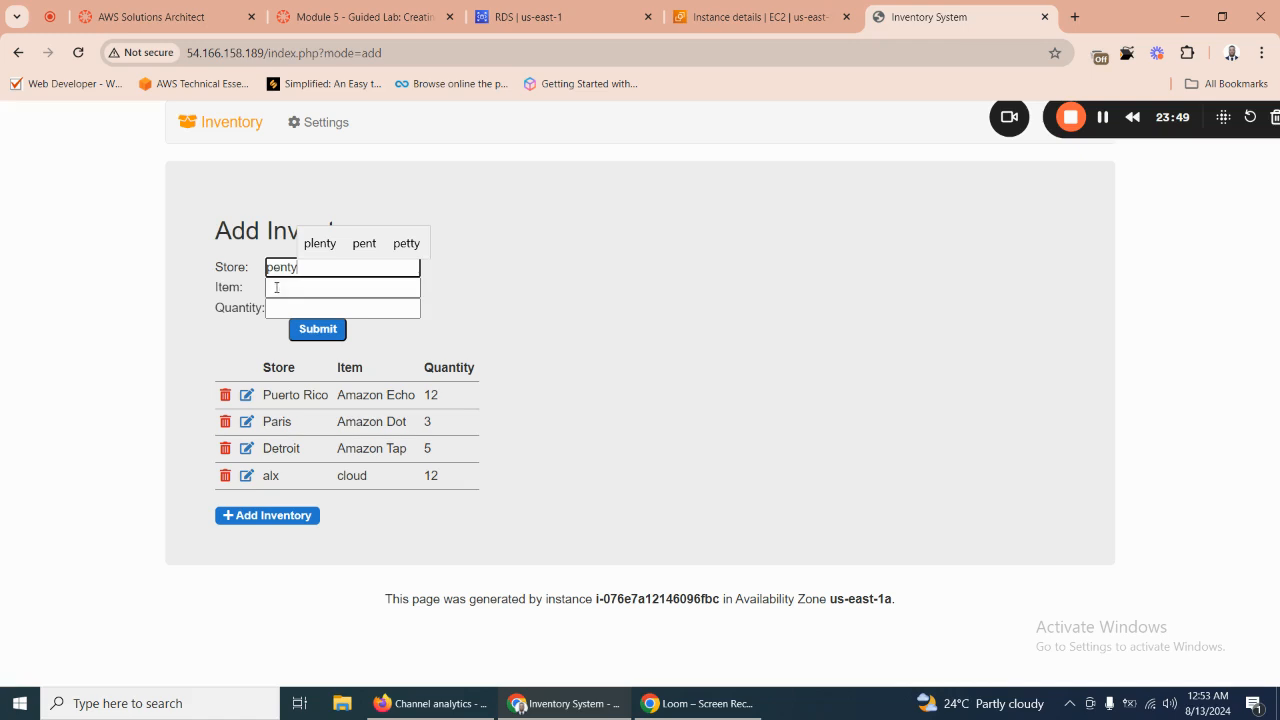
pyautogui.click(277, 290)
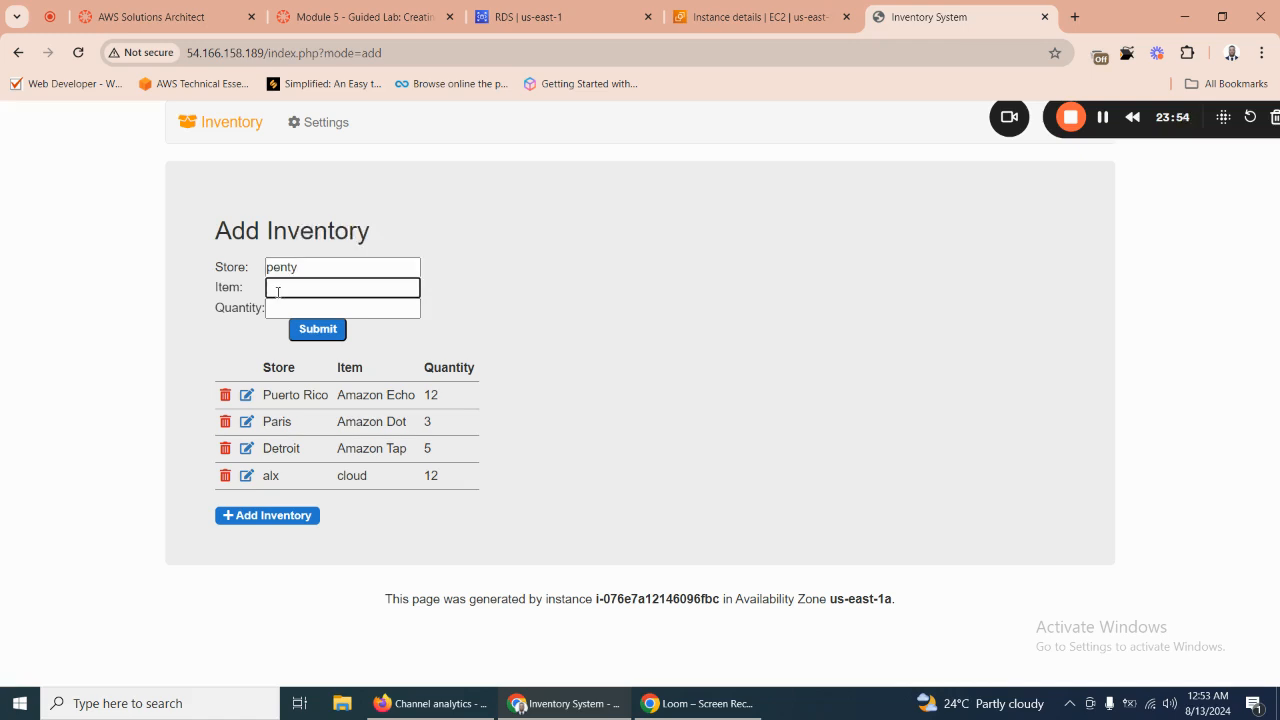
pyautogui.write('cloud')
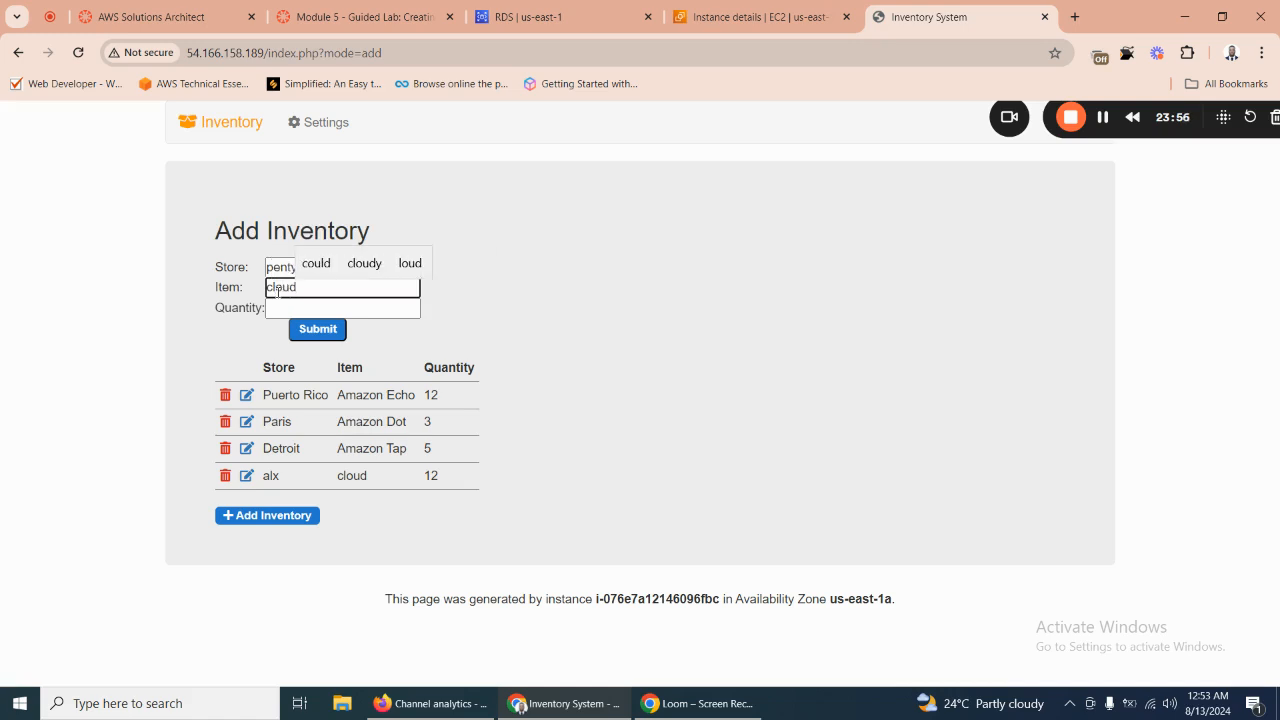
pyautogui.click(279, 312)
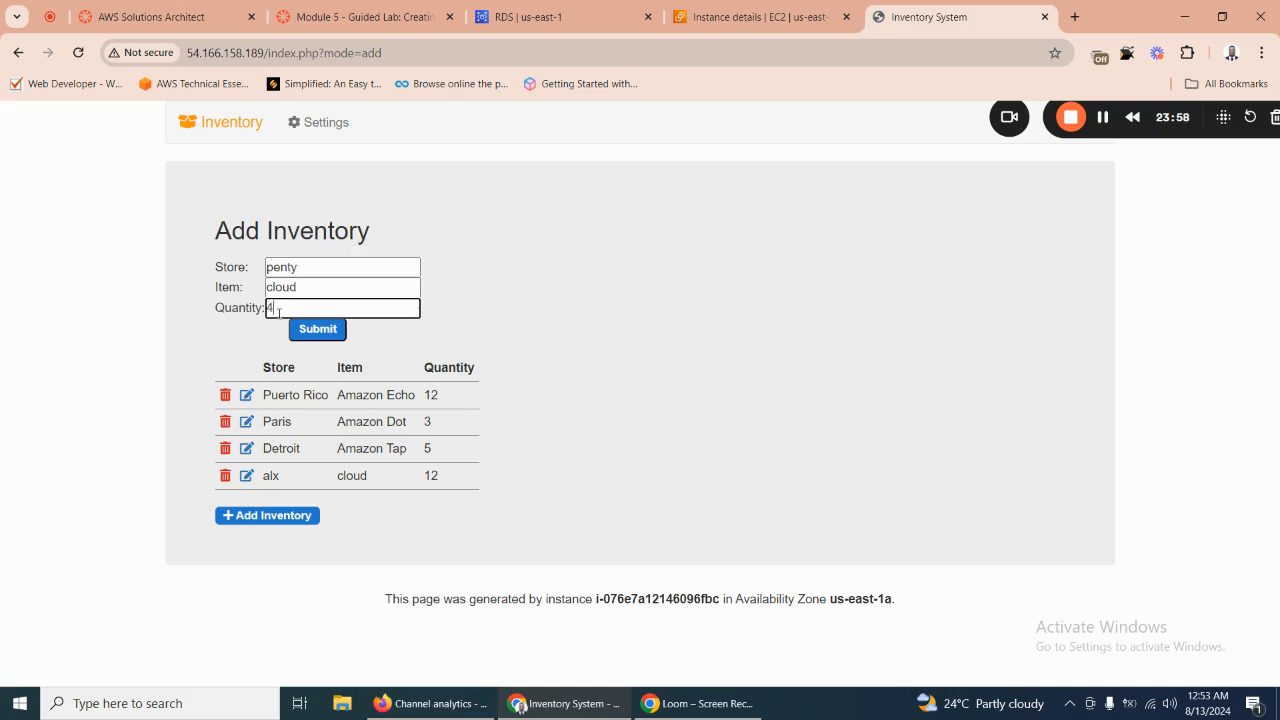
pyautogui.write('45')
pyautogui.click(320, 331)
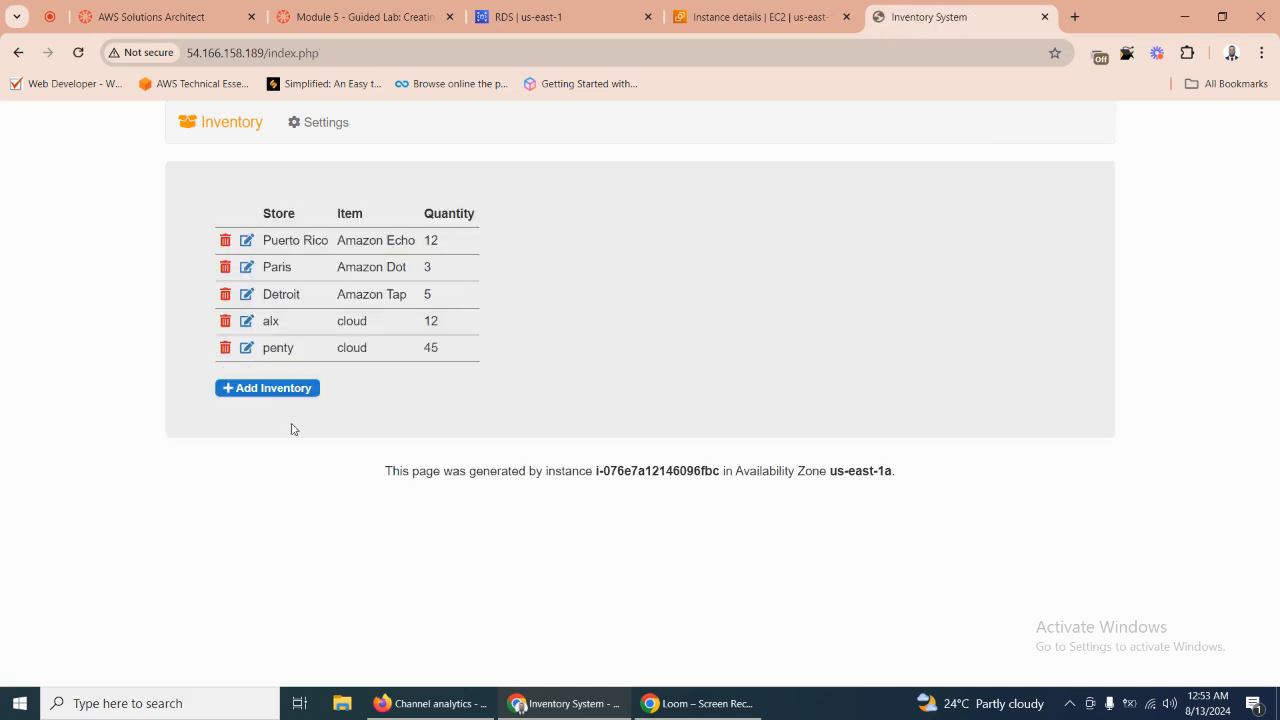
# Add an inventory record with a person's first name as the store, item pen and quantity 56.
pyautogui.click(269, 395)
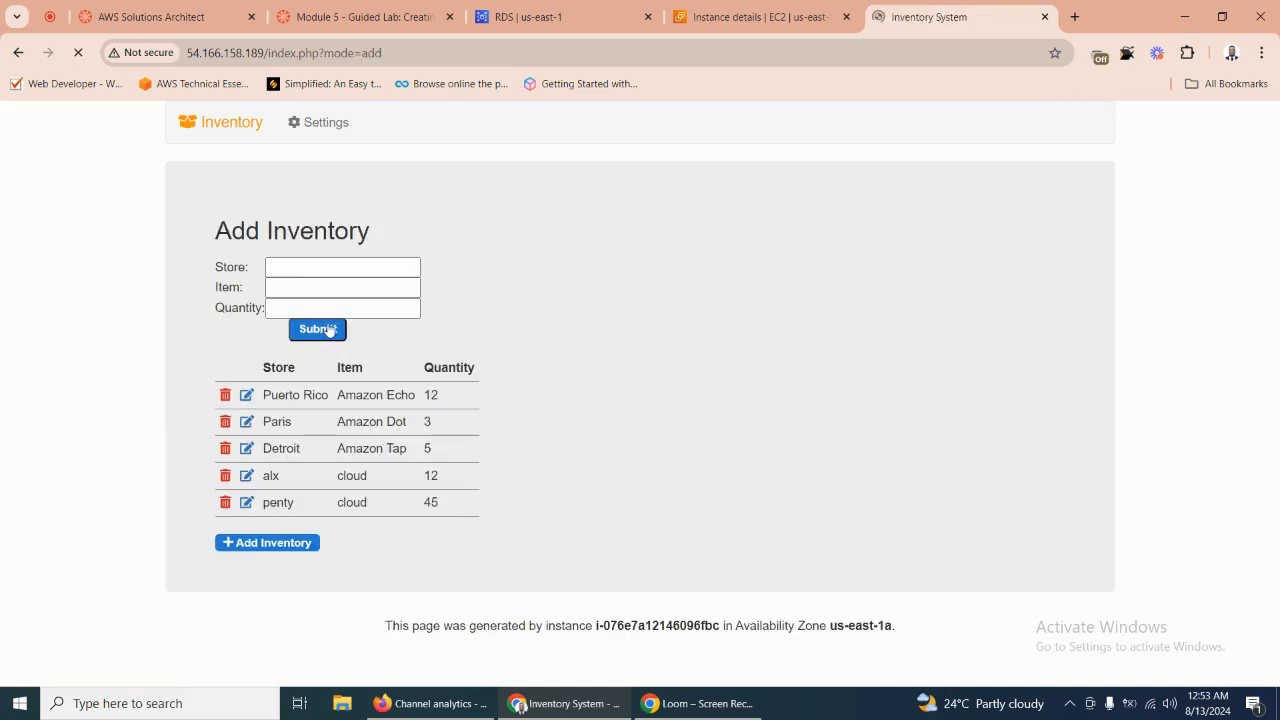
pyautogui.click(283, 262)
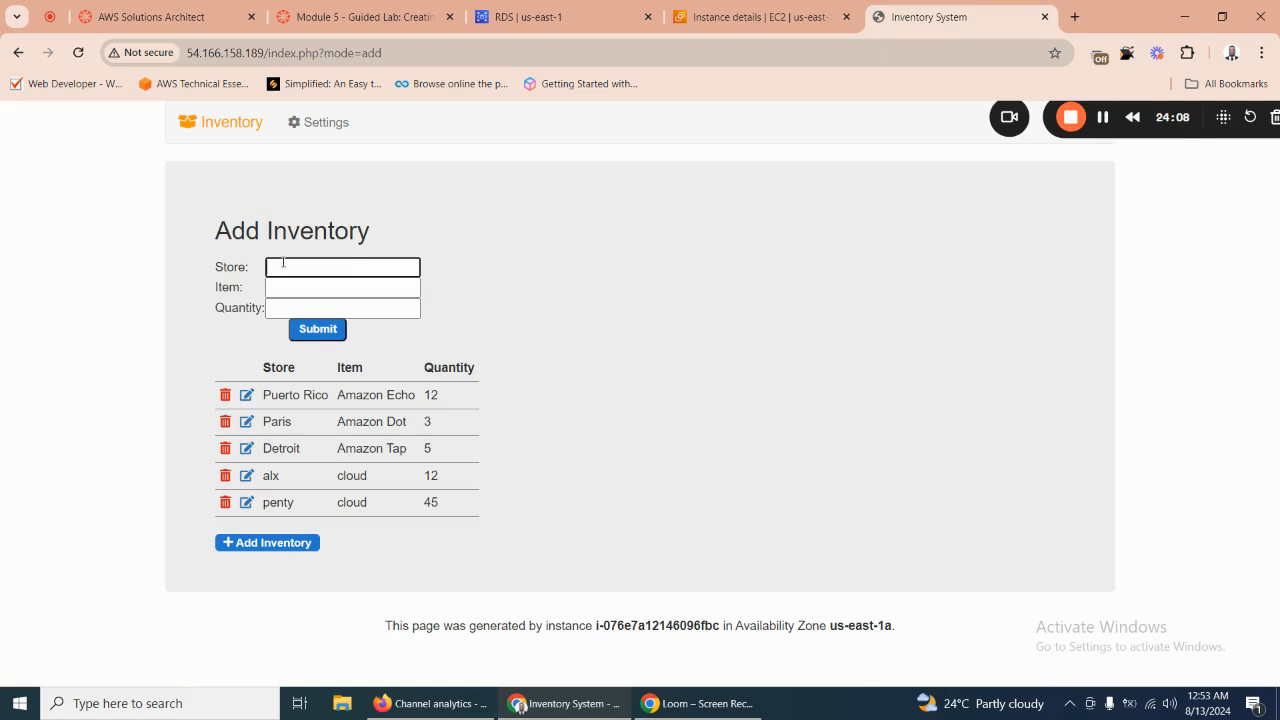
pyautogui.write('kwabena')
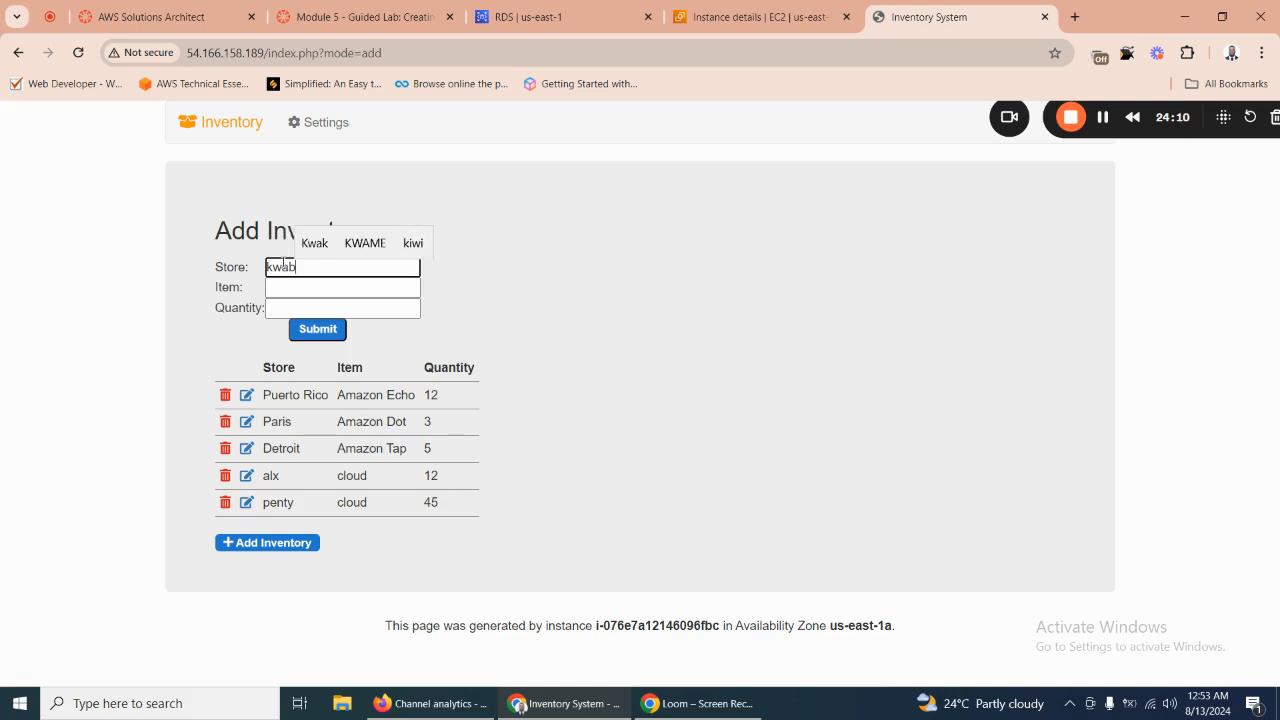
pyautogui.click(283, 291)
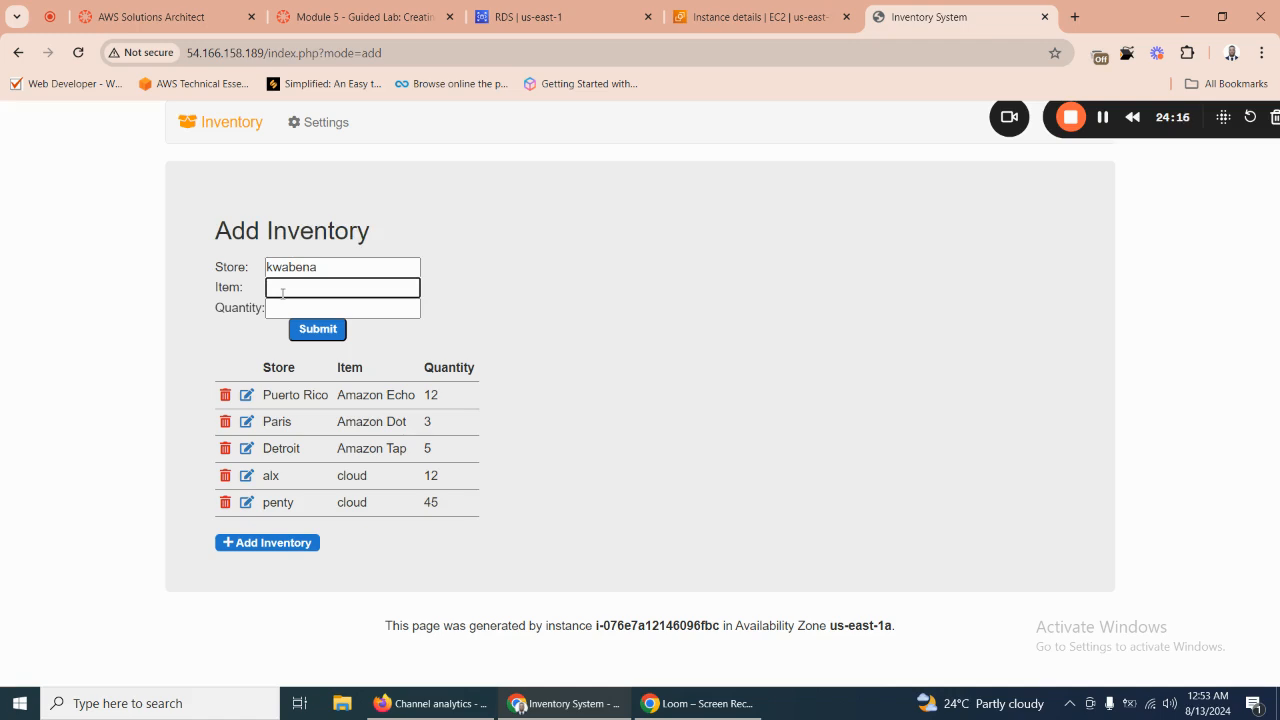
pyautogui.write('pen')
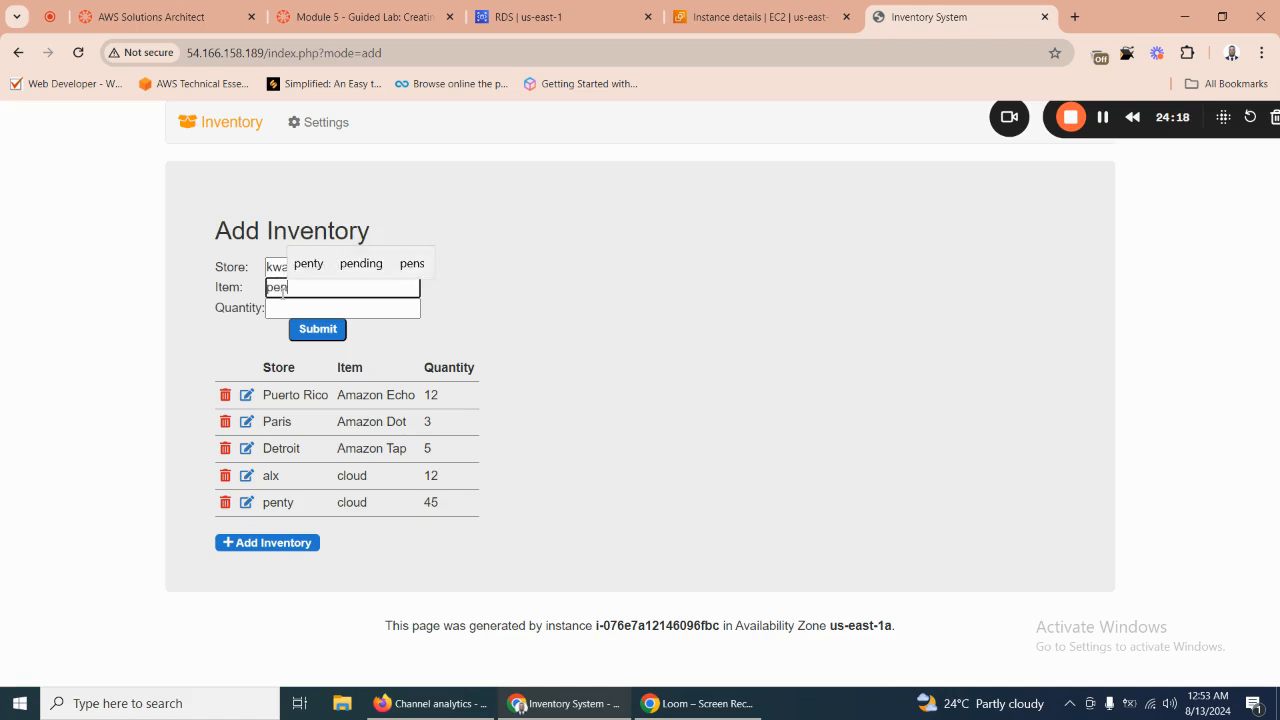
pyautogui.click(275, 311)
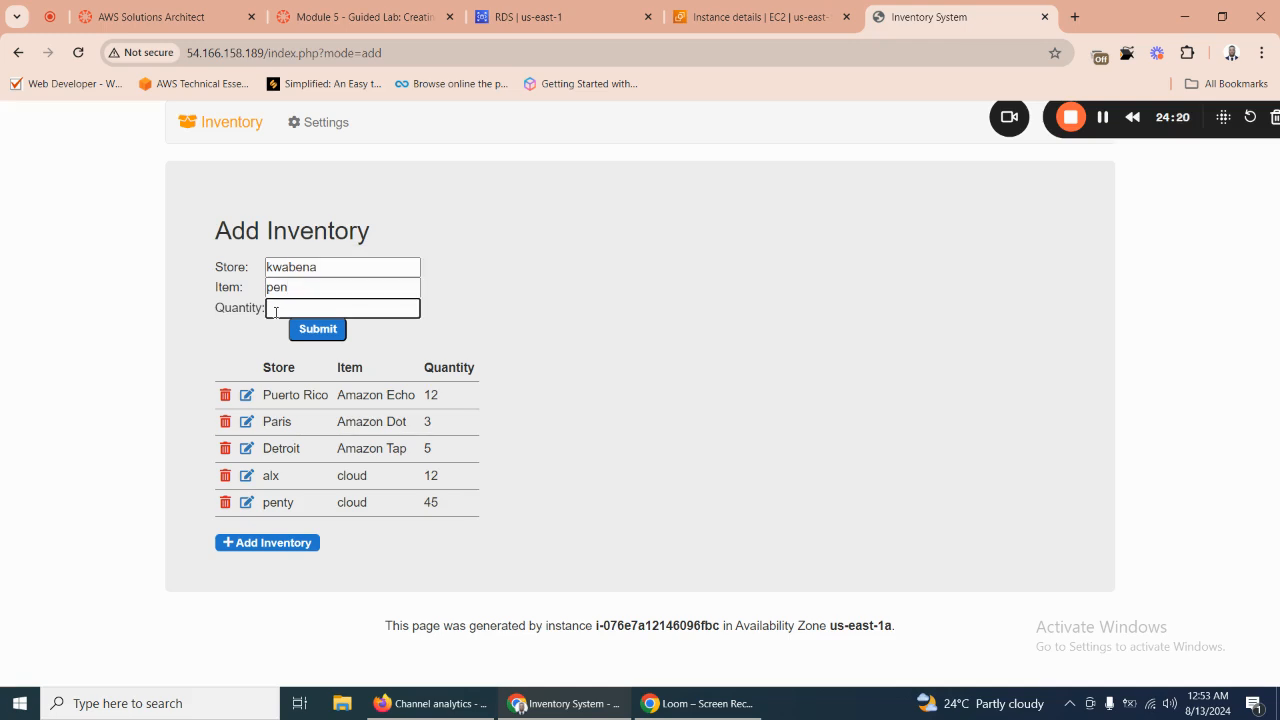
pyautogui.write('56')
pyautogui.click(318, 330)
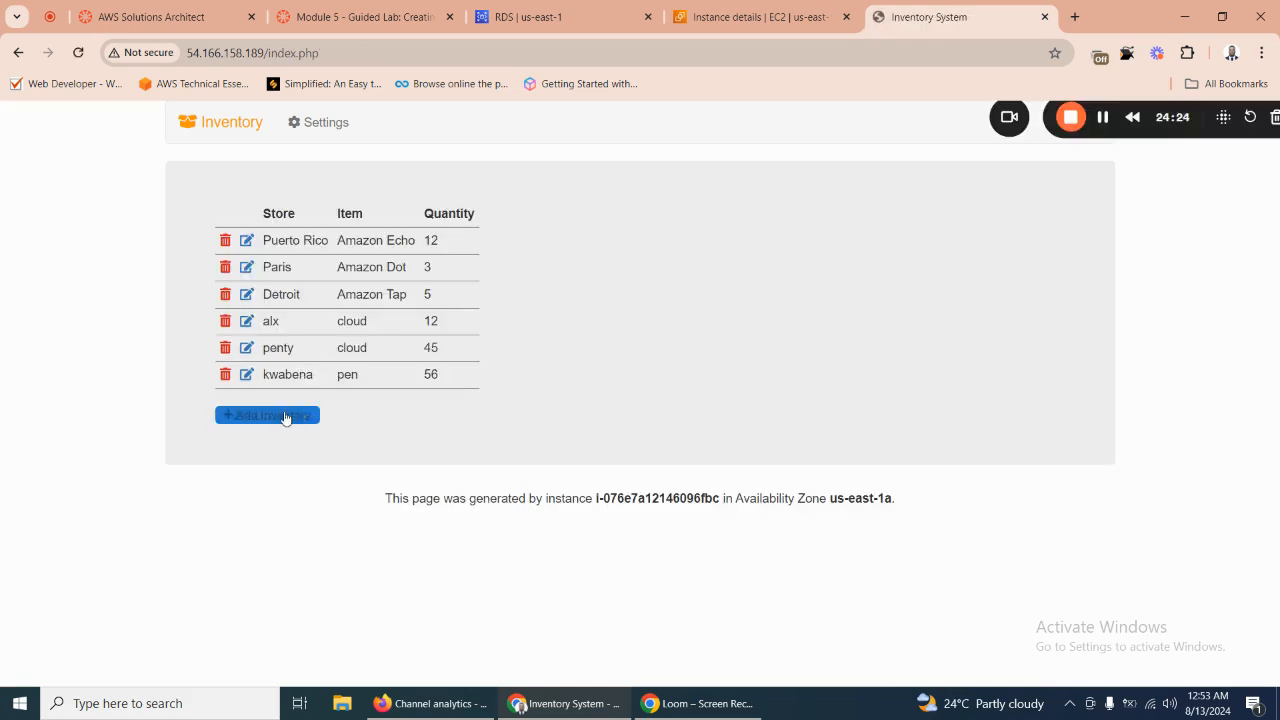
# Add an inventory record with another first name as the store, item food and quantity 37.
pyautogui.click(275, 418)
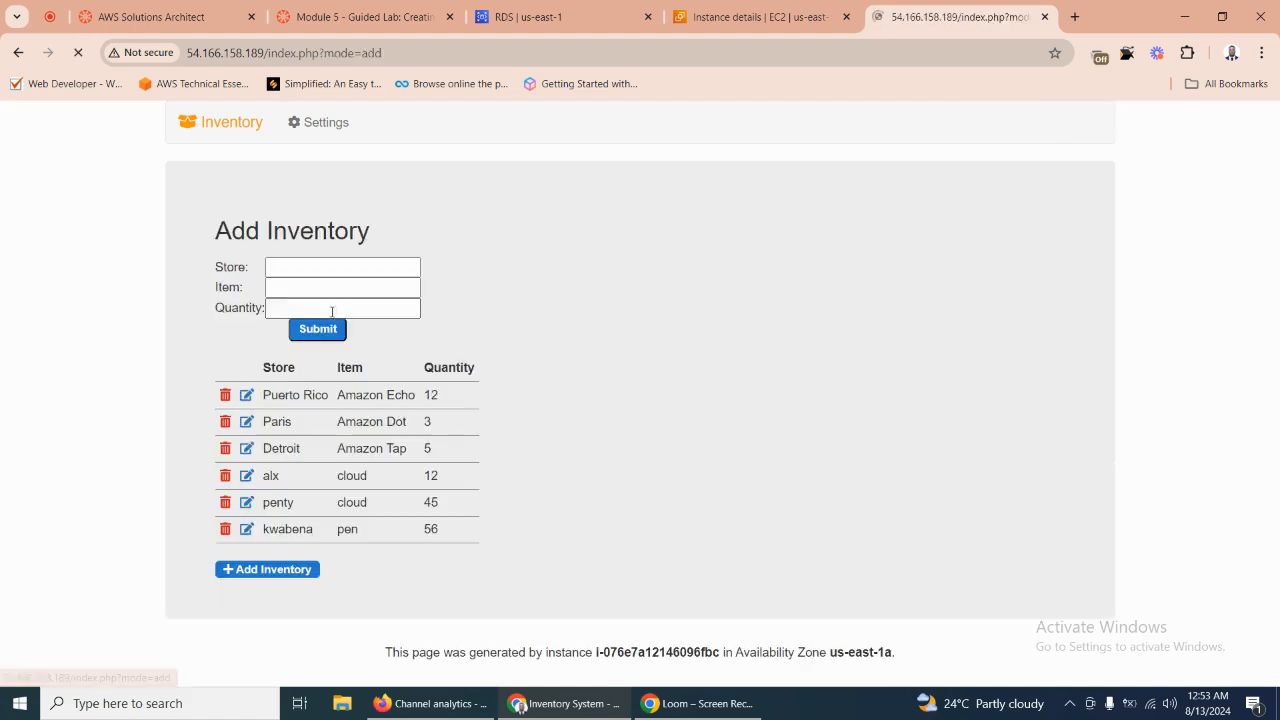
pyautogui.click(286, 271)
pyautogui.write('k')
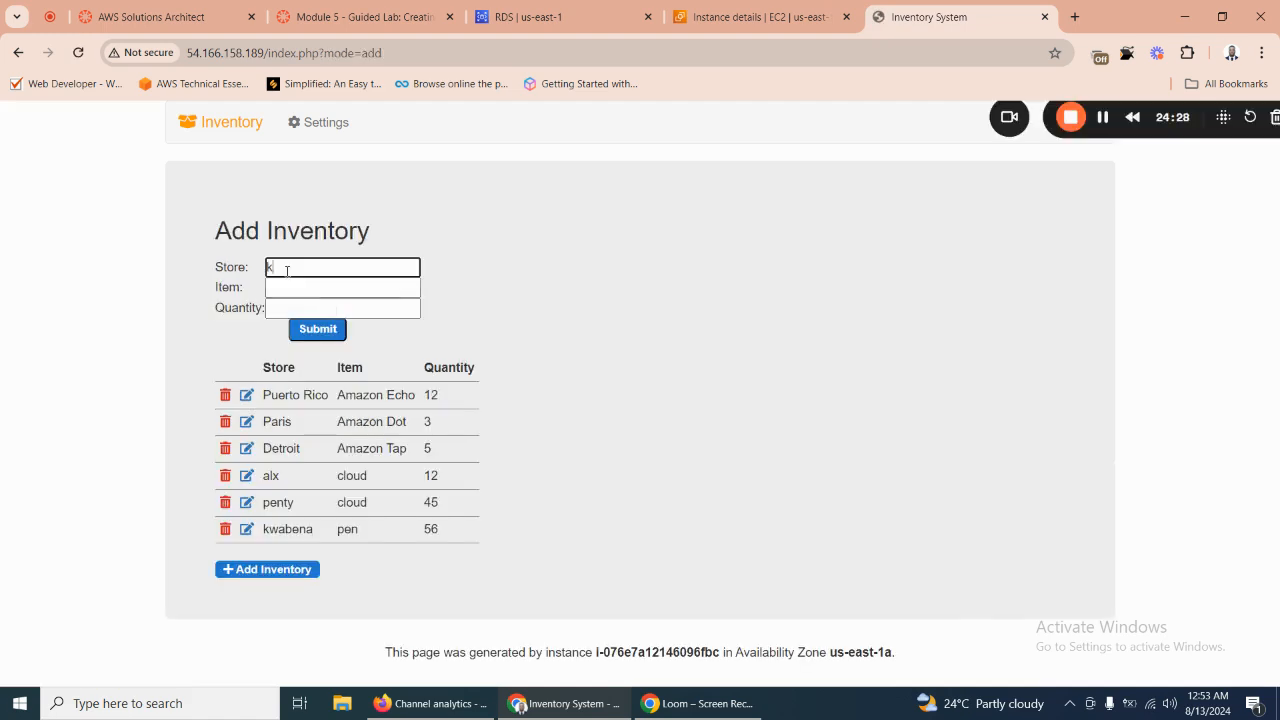
pyautogui.write('ofi')
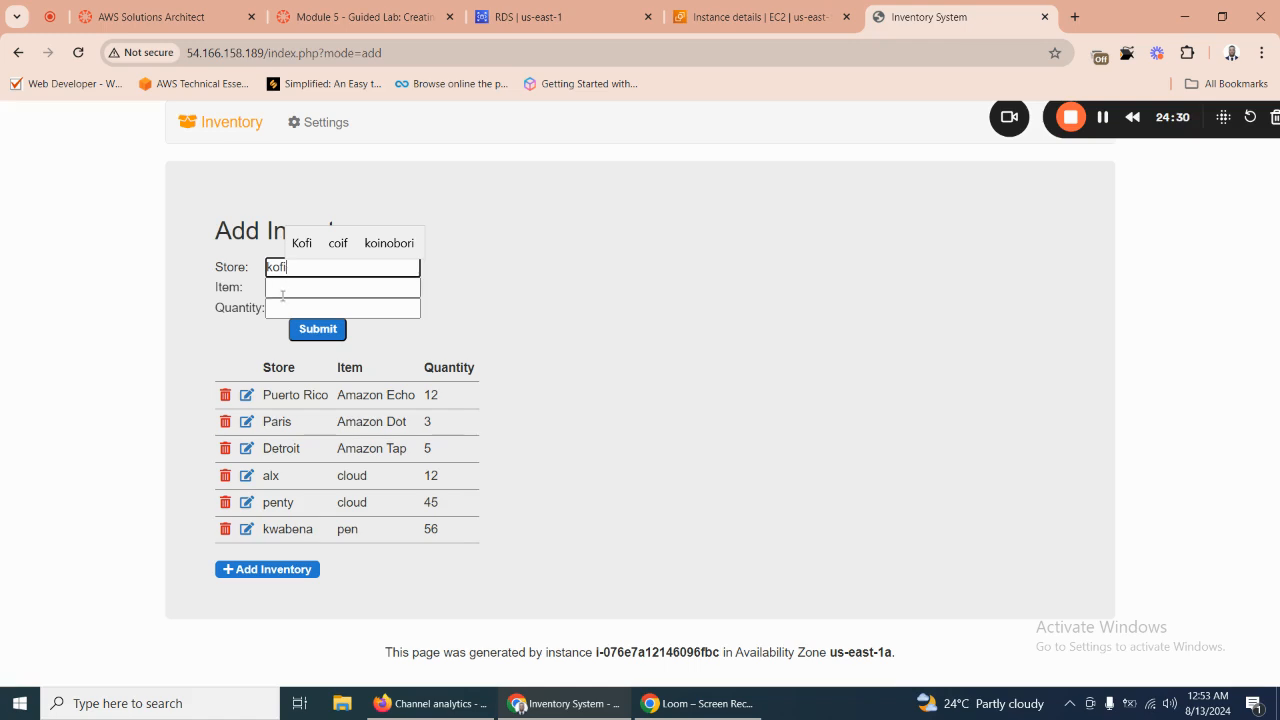
pyautogui.click(283, 295)
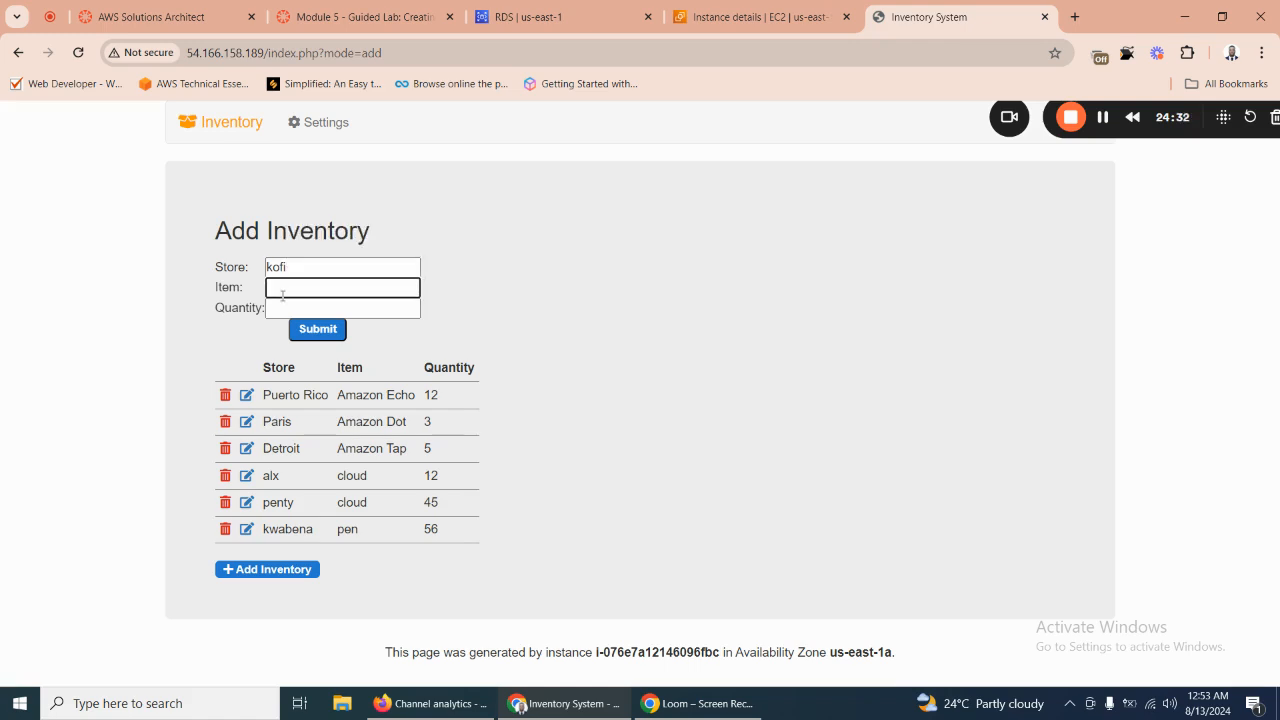
pyautogui.write('foos')
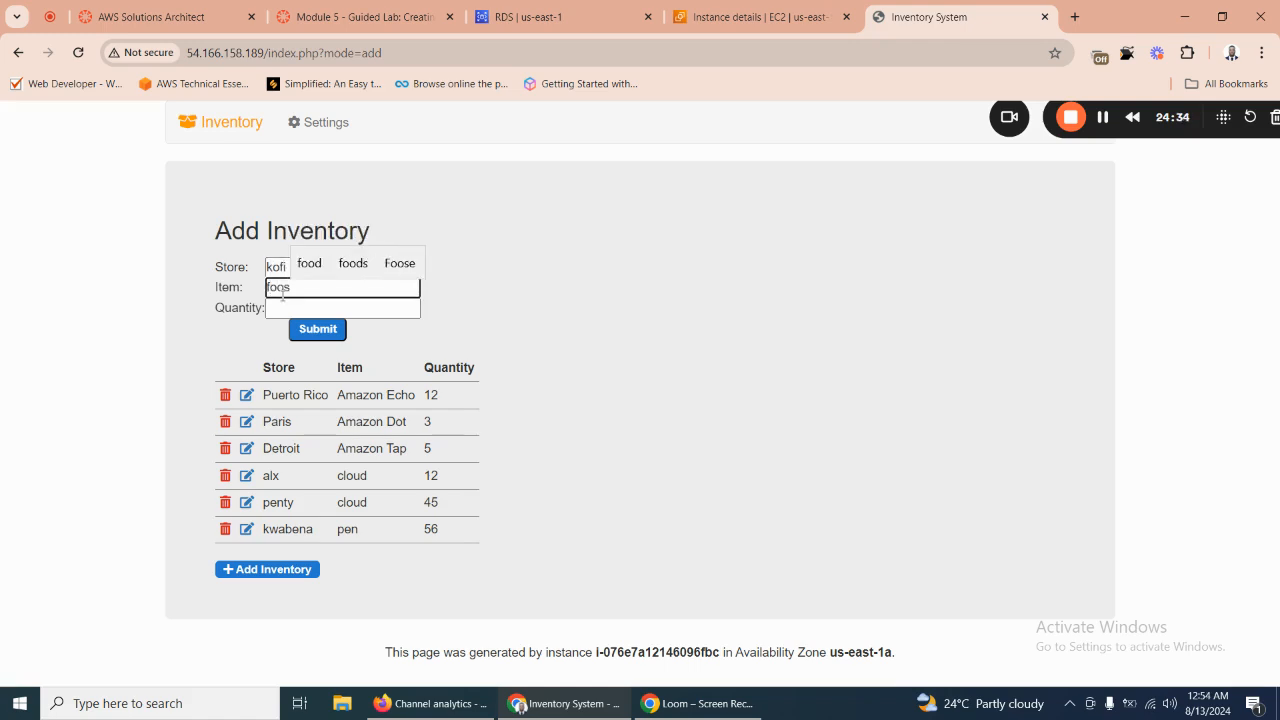
pyautogui.press('BackSpace')
pyautogui.write('d')
pyautogui.click(279, 312)
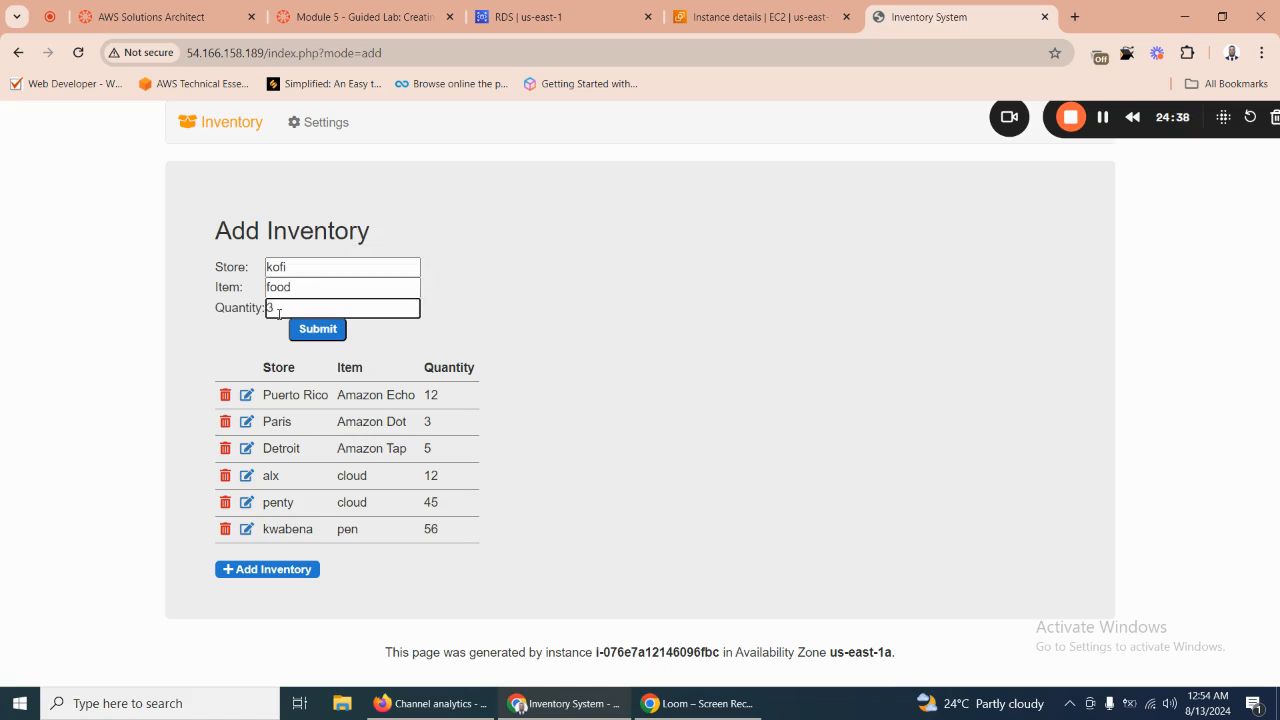
pyautogui.click(318, 329)
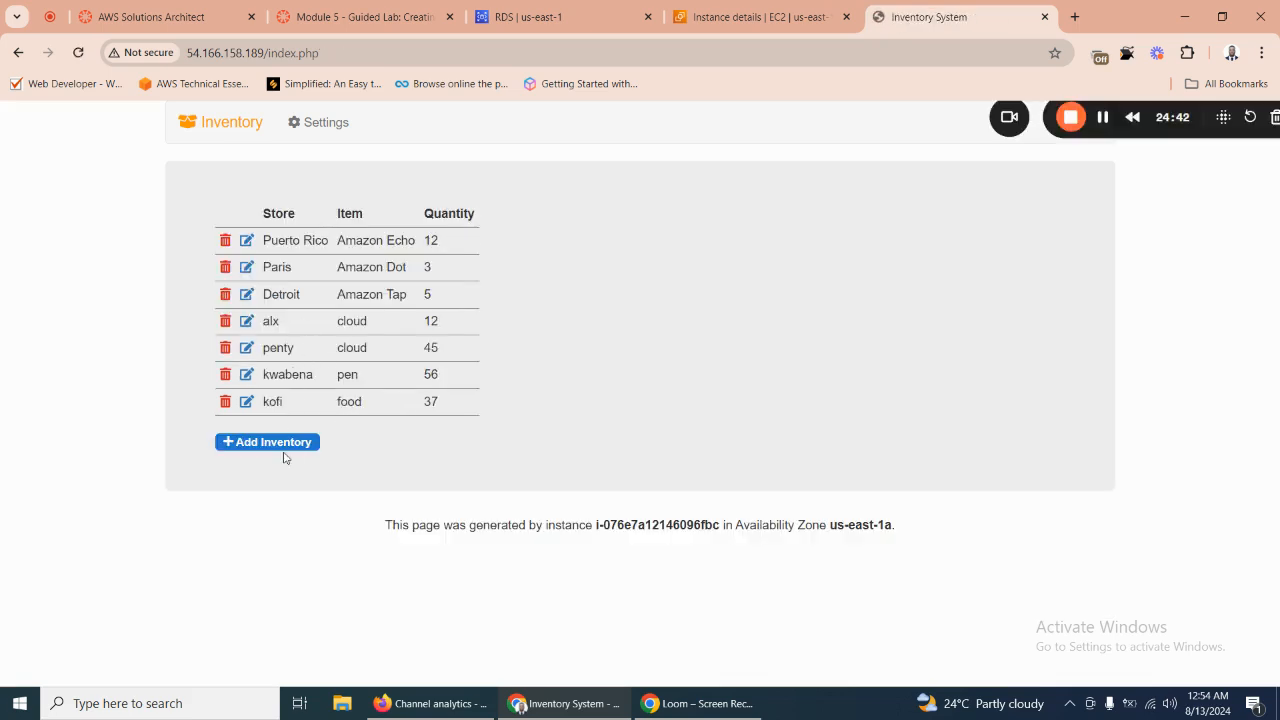
# Add an inventory record with store M5, item lab and quantity 89.
pyautogui.click(282, 451)
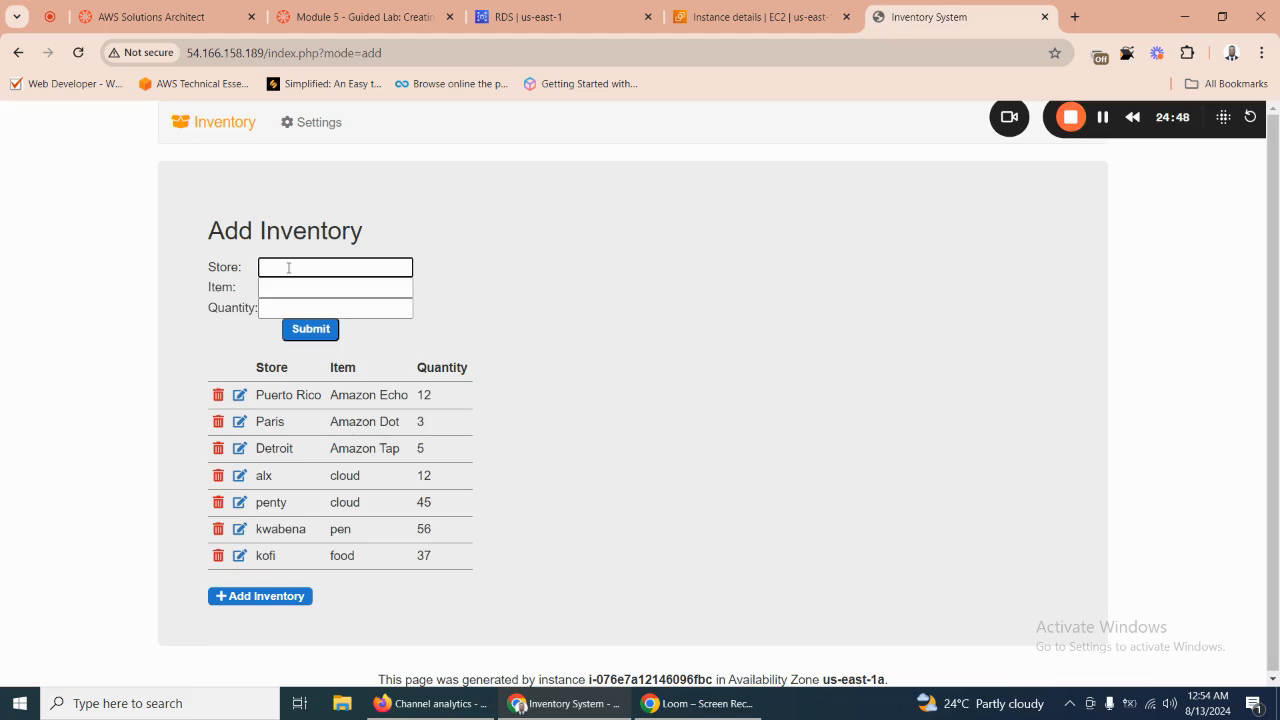
pyautogui.write('mod')
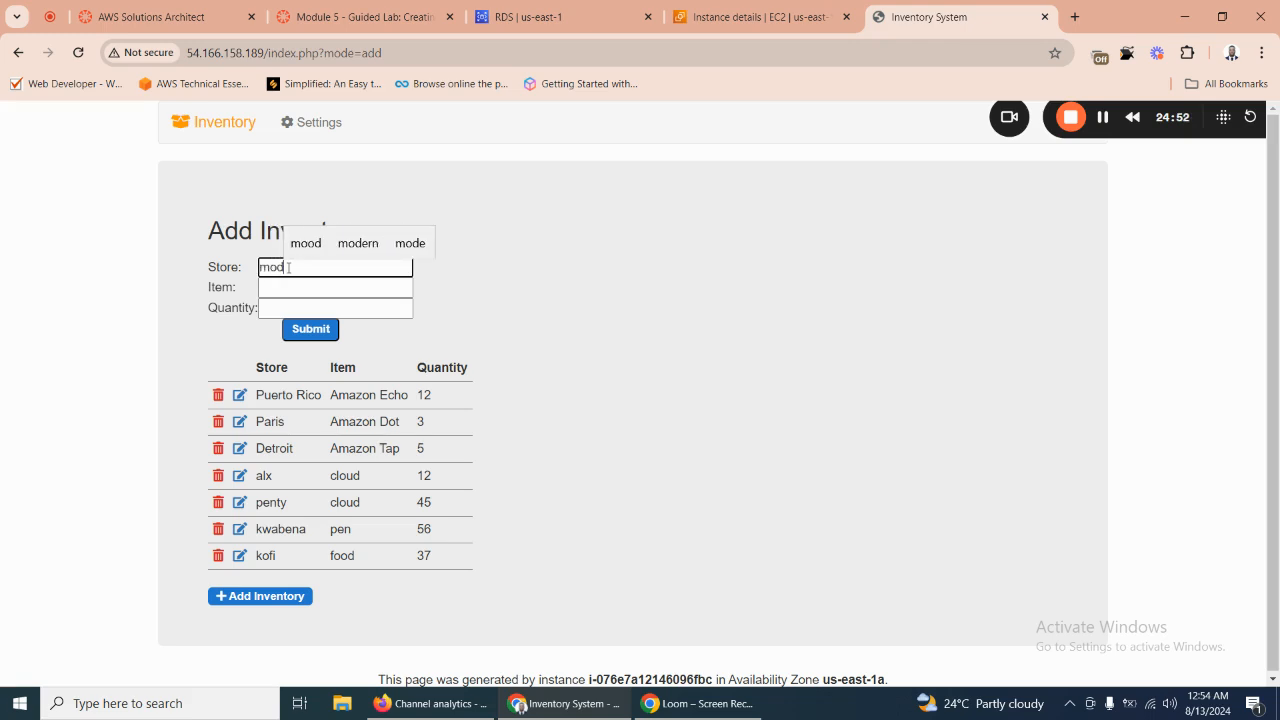
pyautogui.press('BackSpace')
pyautogui.press('BackSpace')
pyautogui.press('BackSpace')
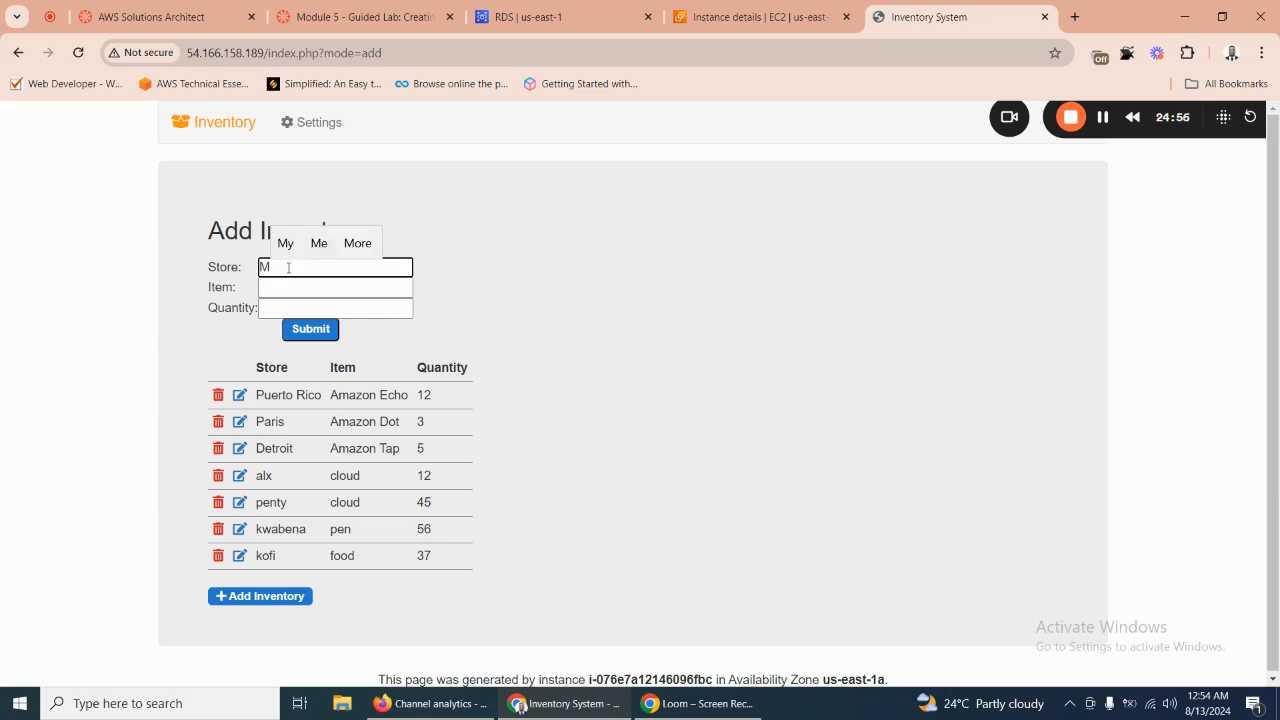
pyautogui.write('M5')
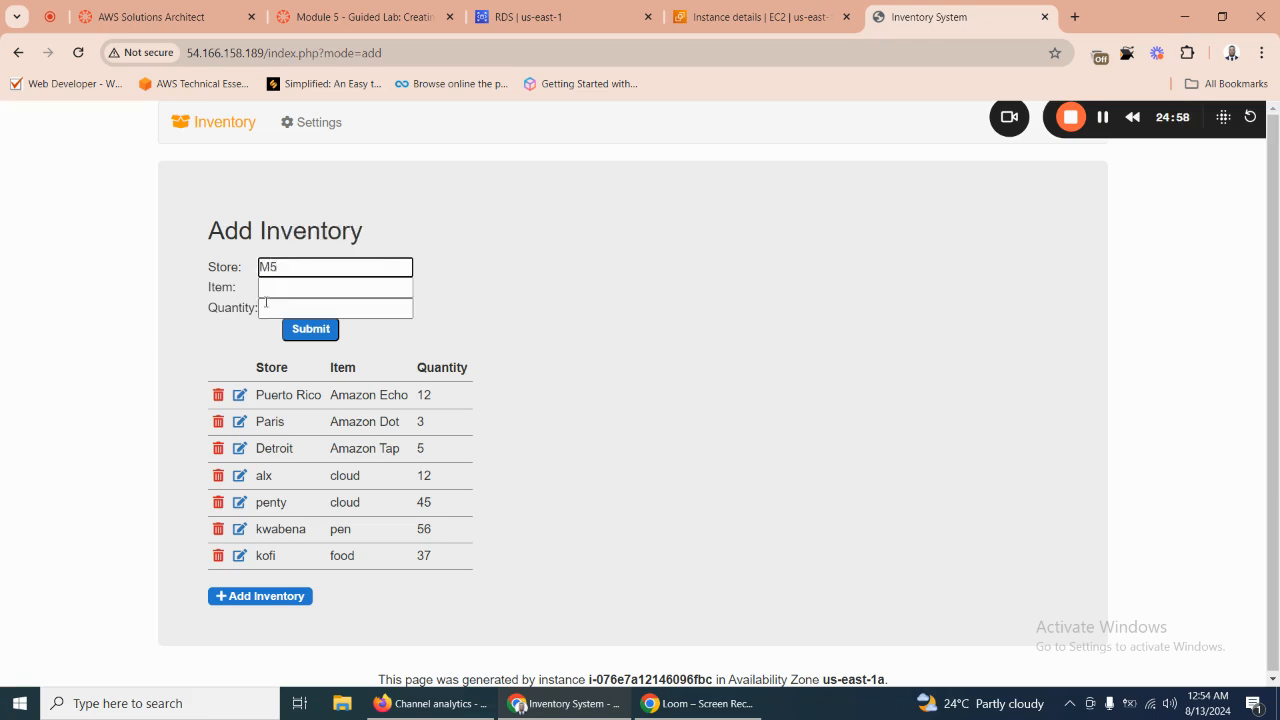
pyautogui.click(268, 290)
pyautogui.write('l')
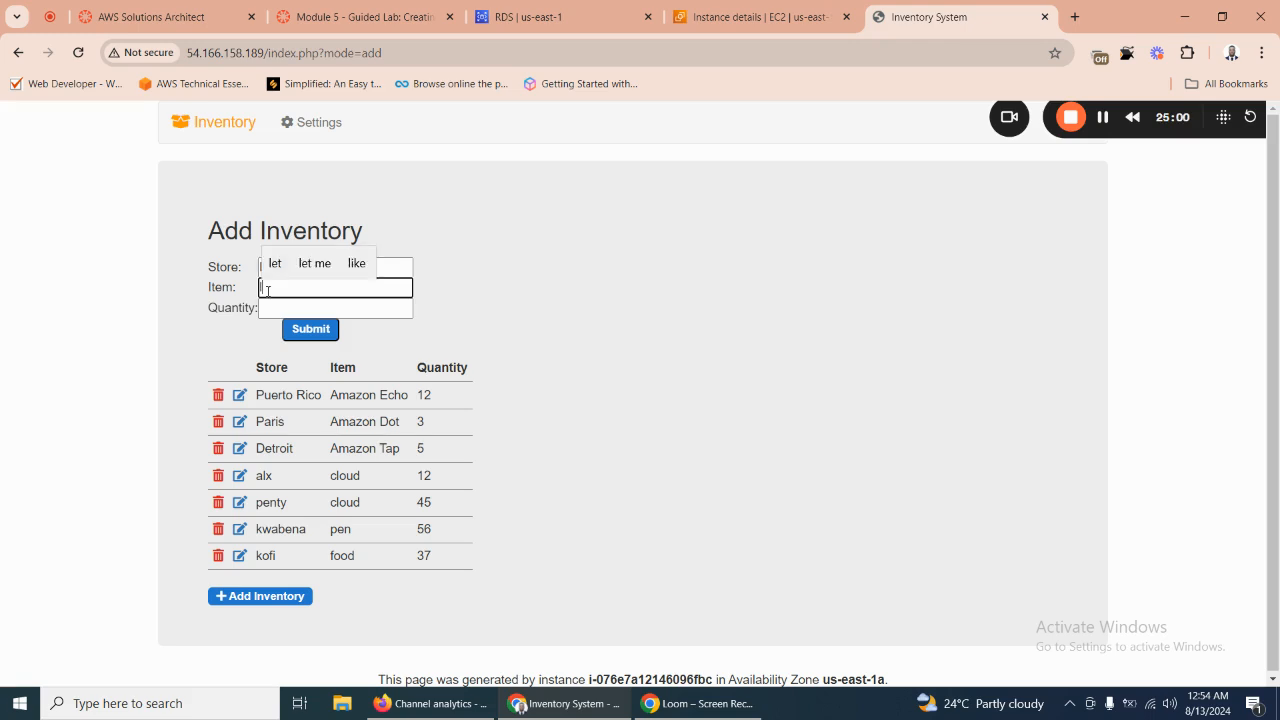
pyautogui.write('ab')
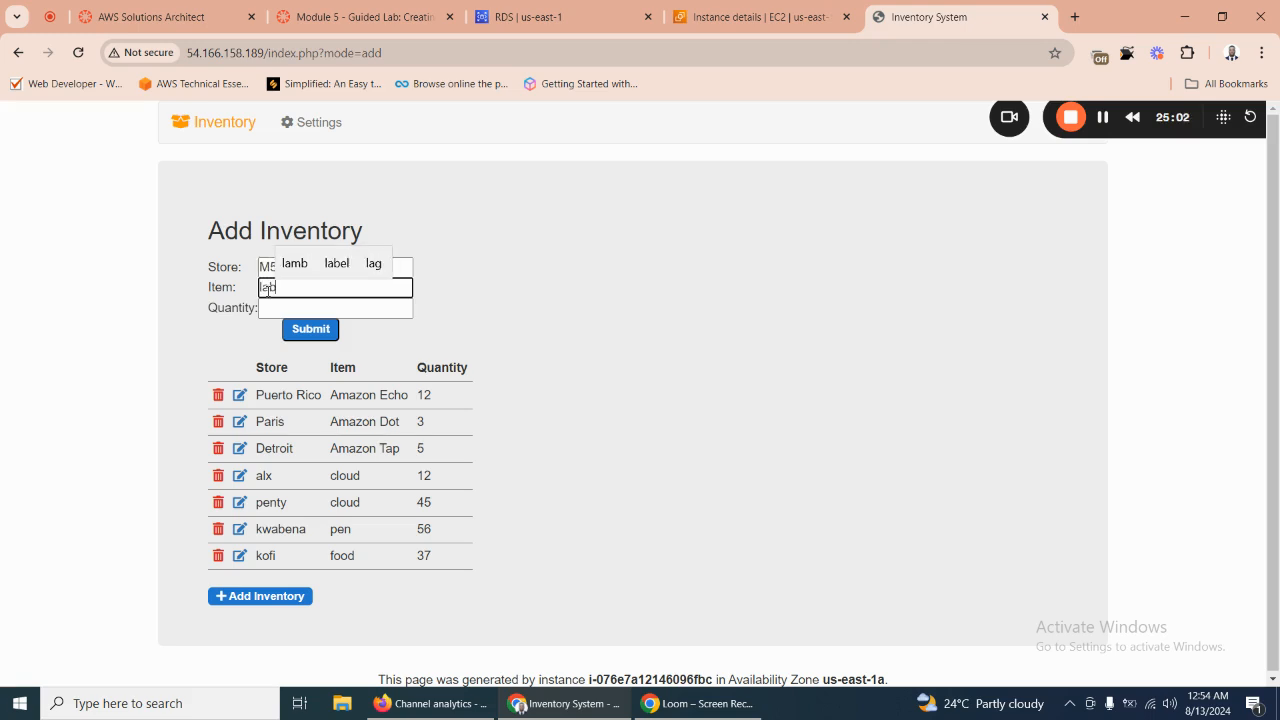
pyautogui.click(270, 311)
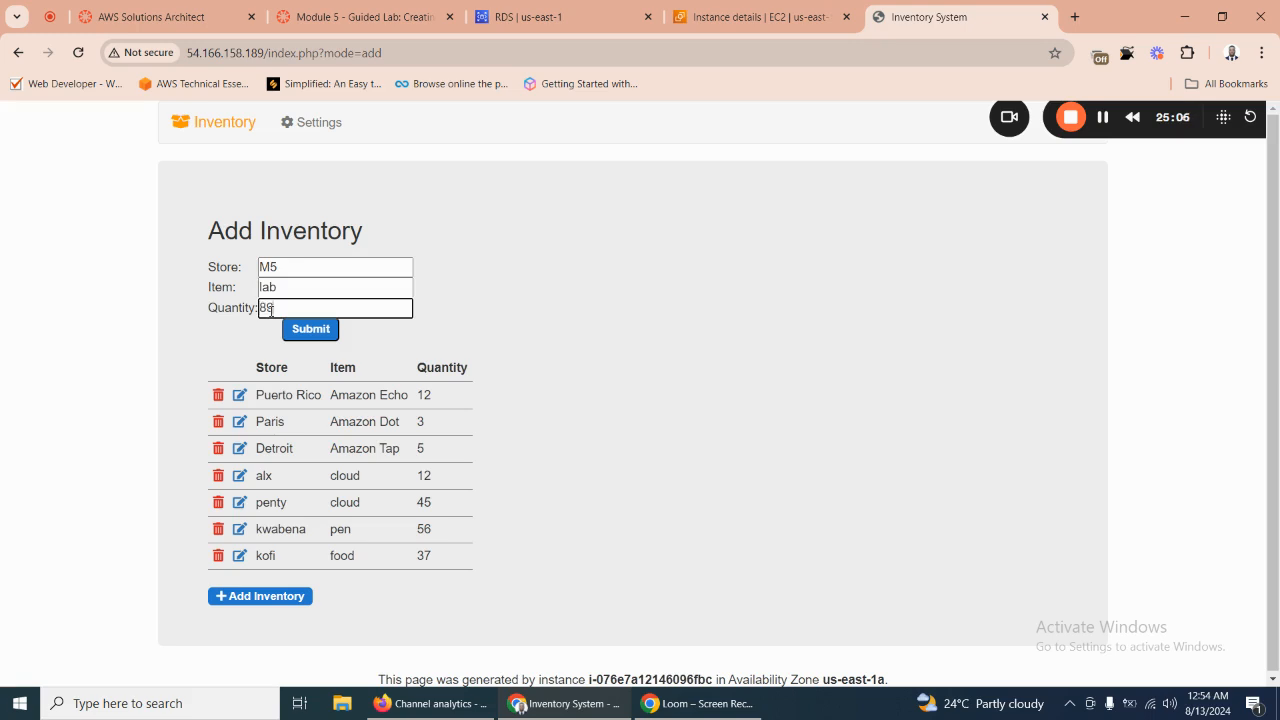
pyautogui.write('89')
pyautogui.click(311, 330)
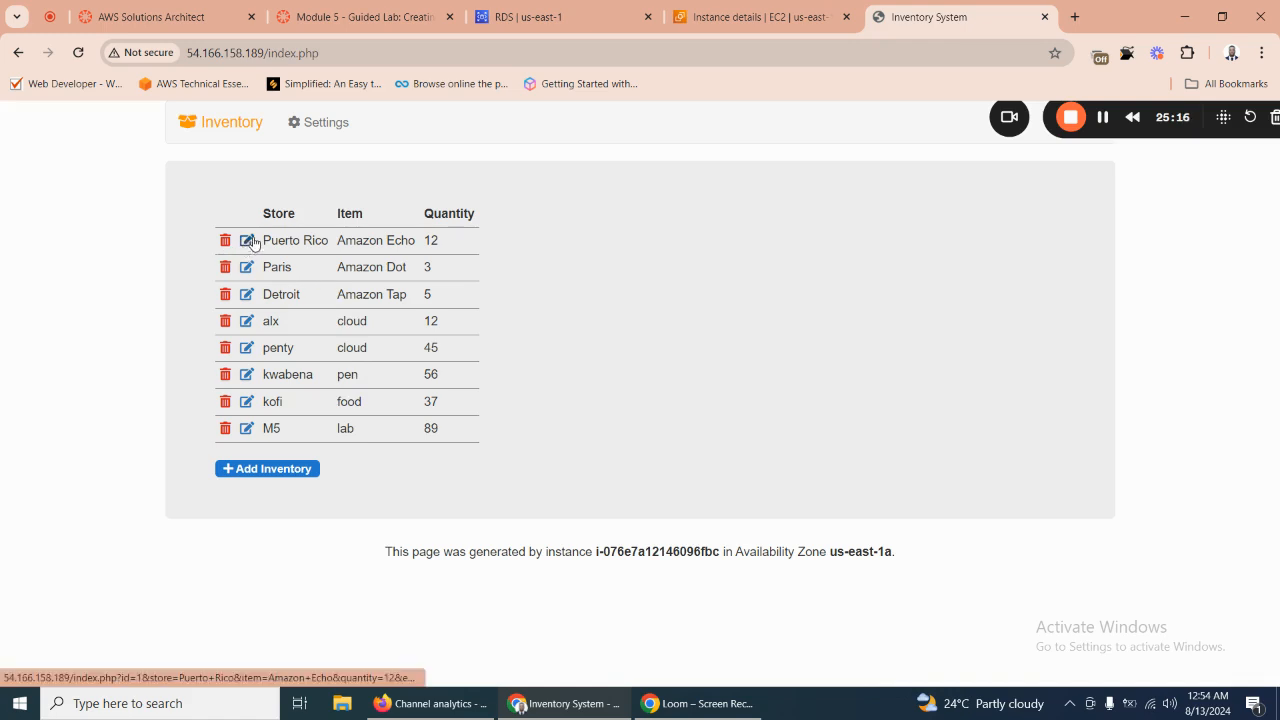
# Edit the Puerto Rico inventory record, change its store to Ghana and submit the update.
pyautogui.click(245, 242)
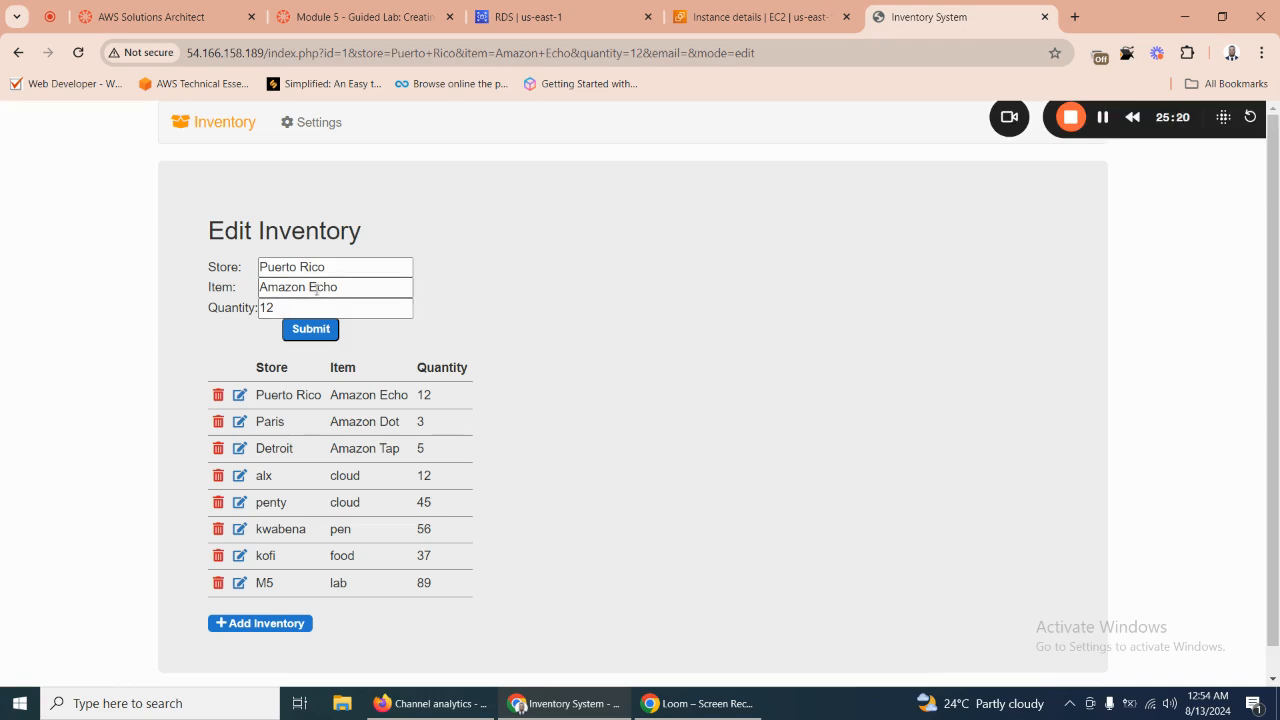
pyautogui.moveTo(333, 270); pyautogui.dragTo(259, 268)
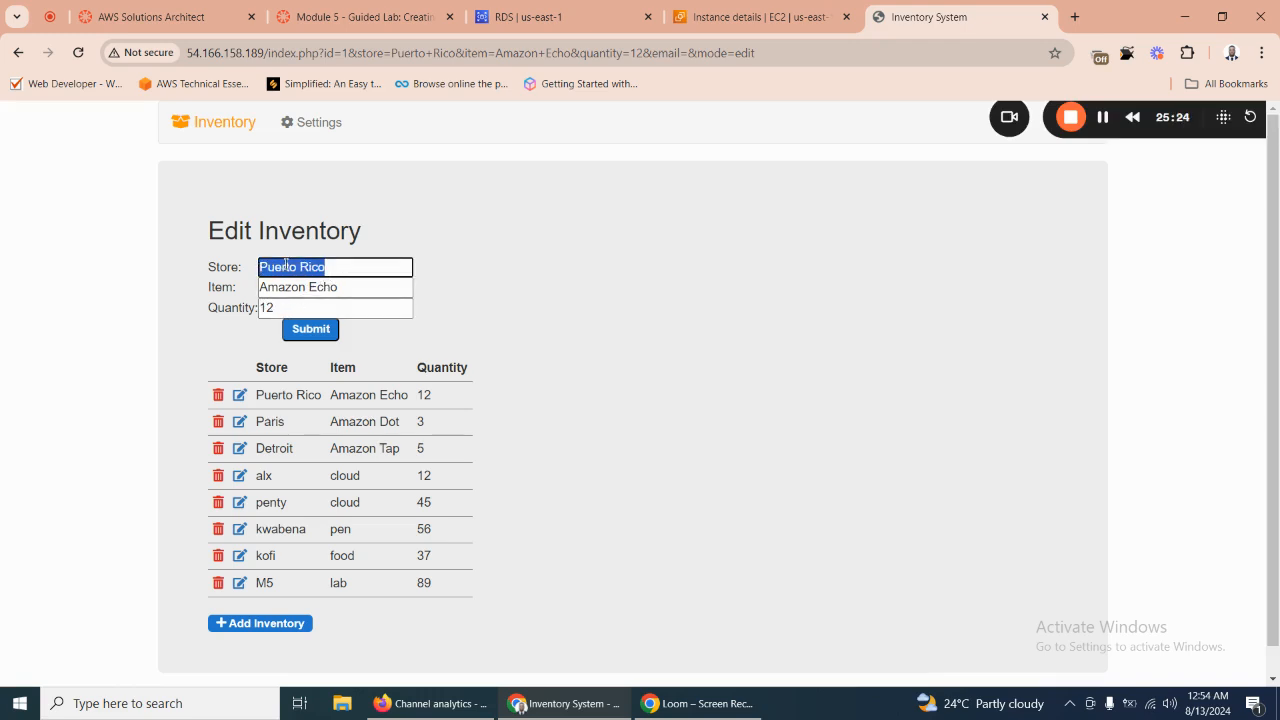
pyautogui.write('ghnana')
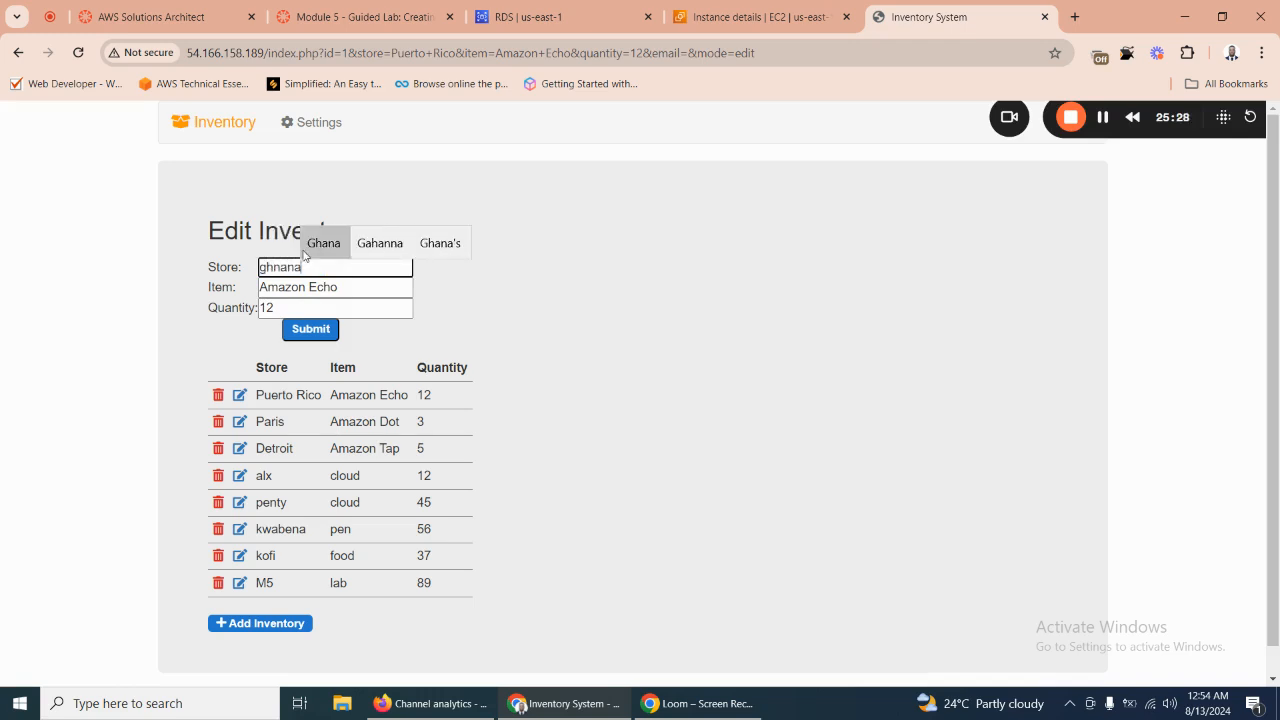
pyautogui.click(323, 243)
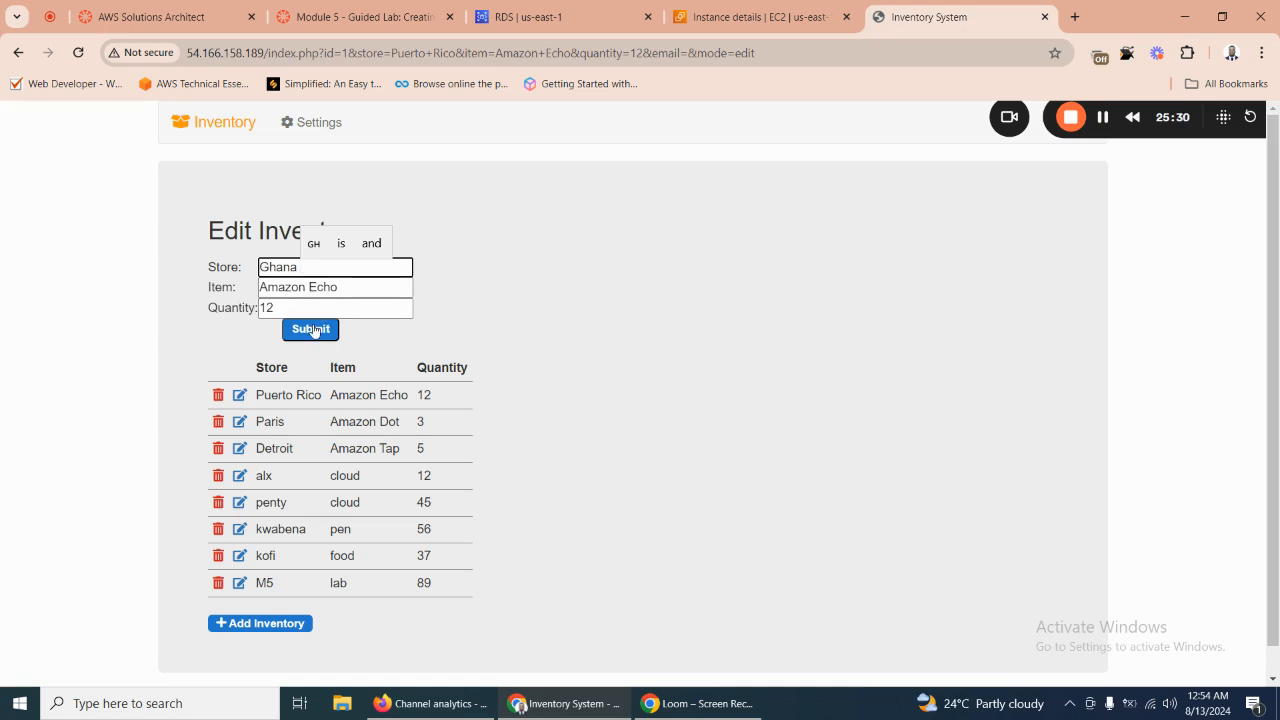
pyautogui.click(311, 331)
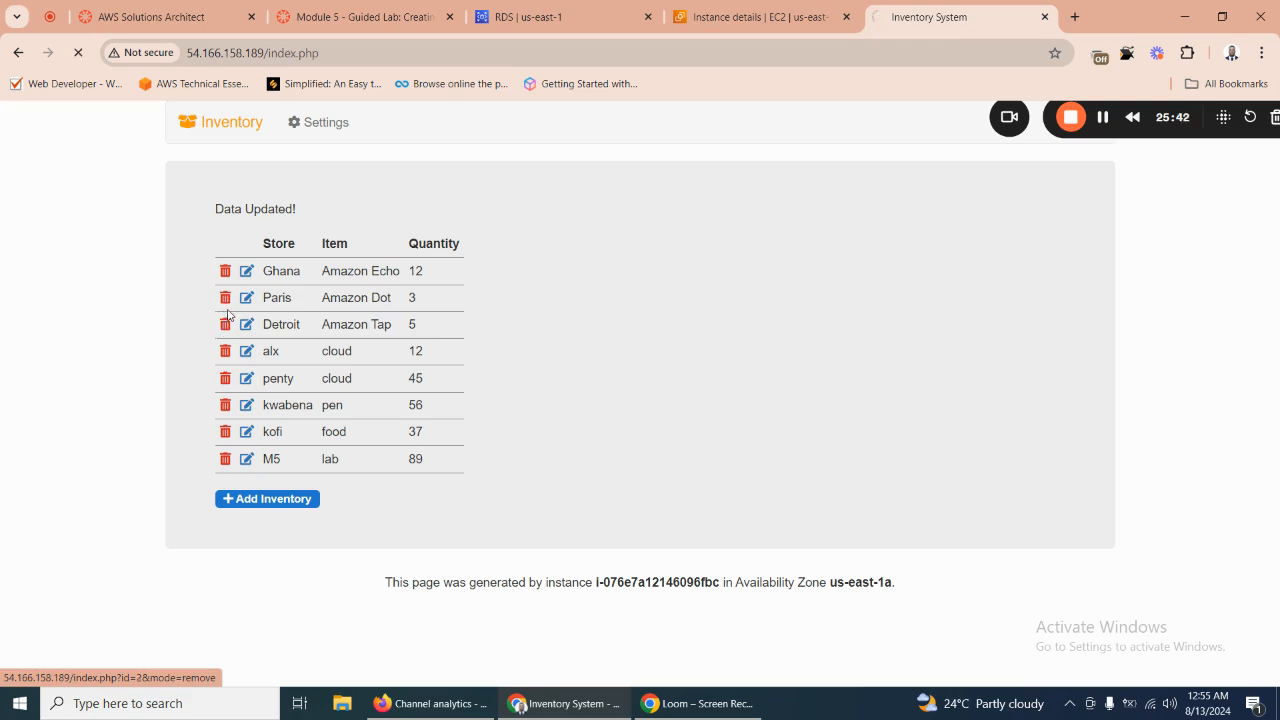
# Delete the Paris and Detroit records from the inventory table.
pyautogui.click(225, 298)
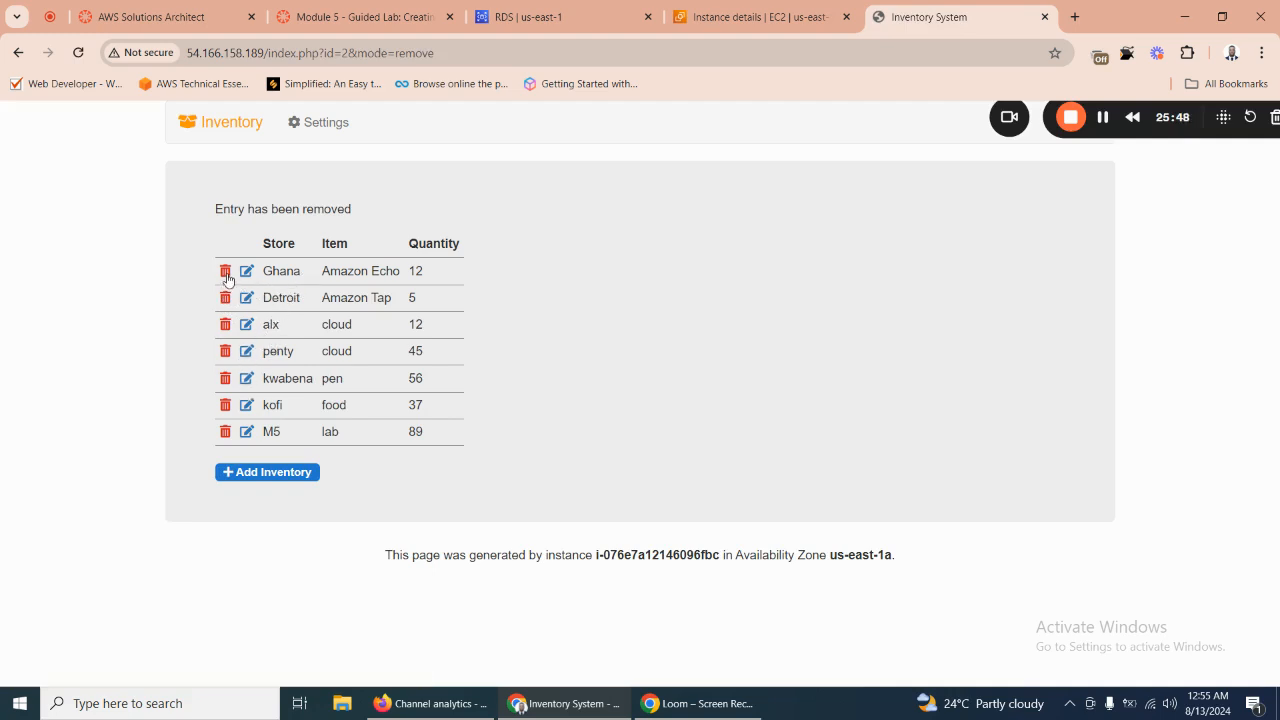
pyautogui.click(225, 297)
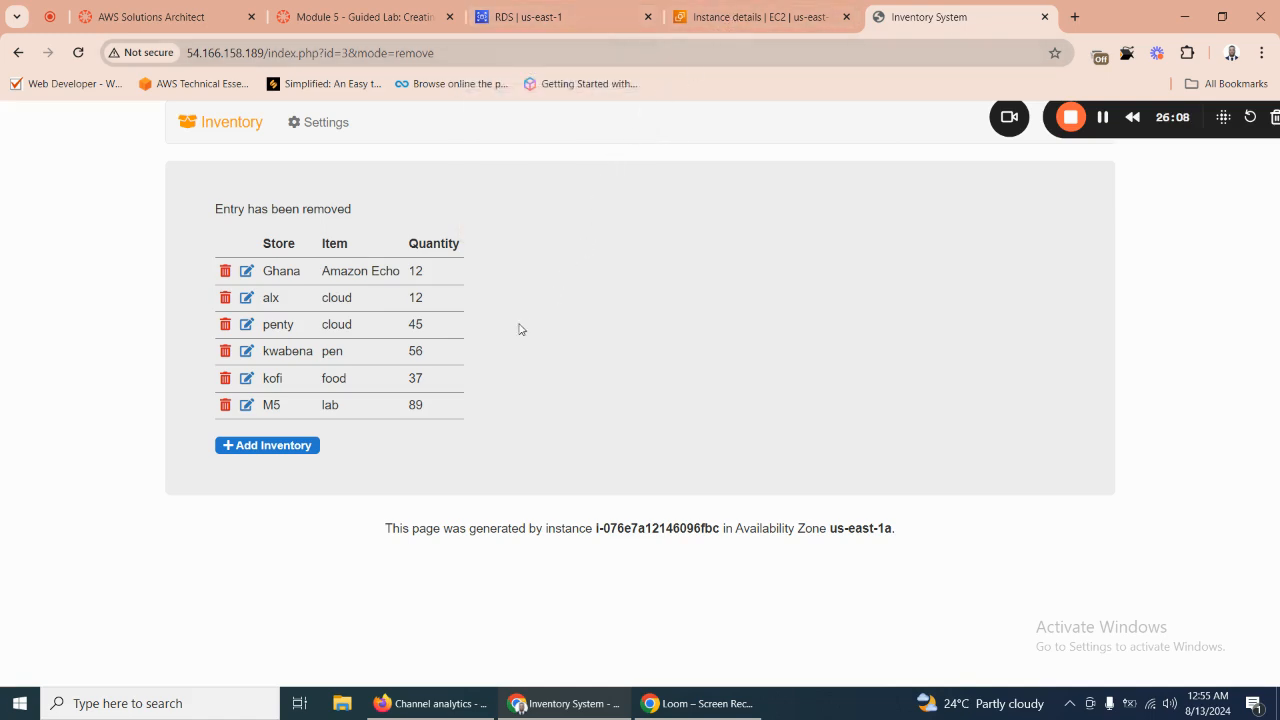
# Return to the Module 5 guided lab page, submit the work for grading and check the grades.
pyautogui.click(388, 20)
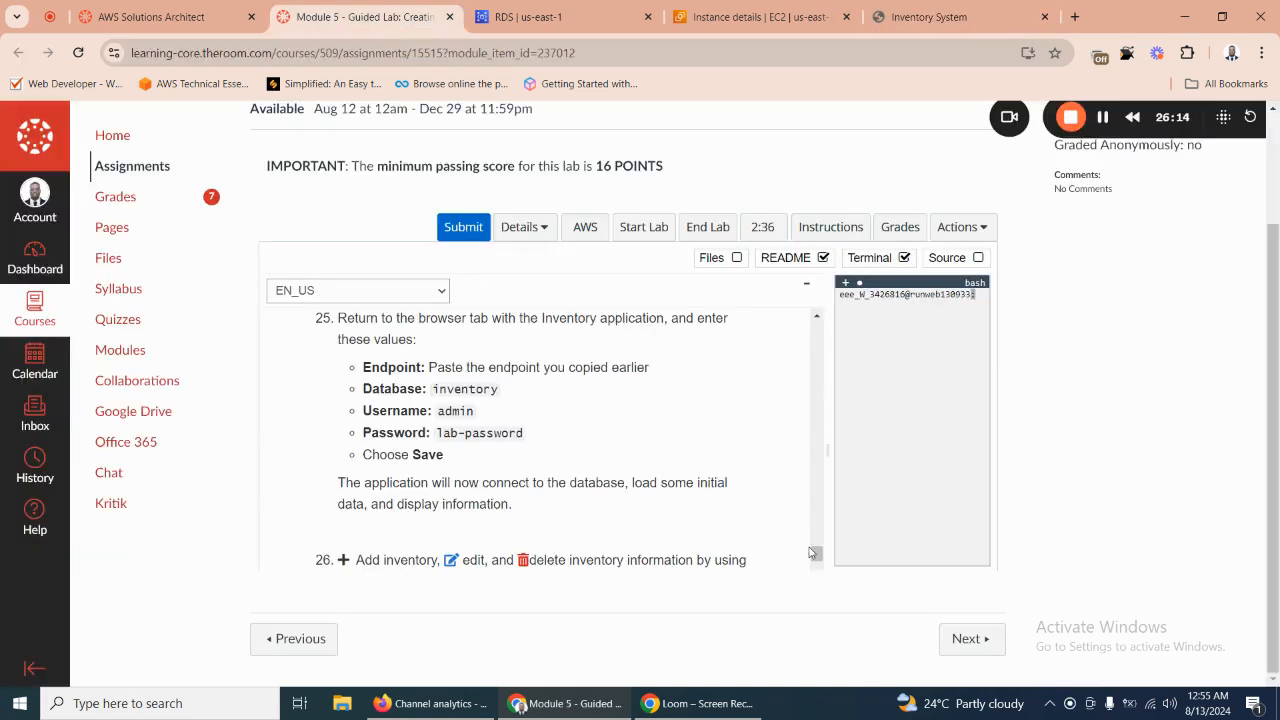
pyautogui.moveTo(816, 556); pyautogui.dragTo(816, 569)
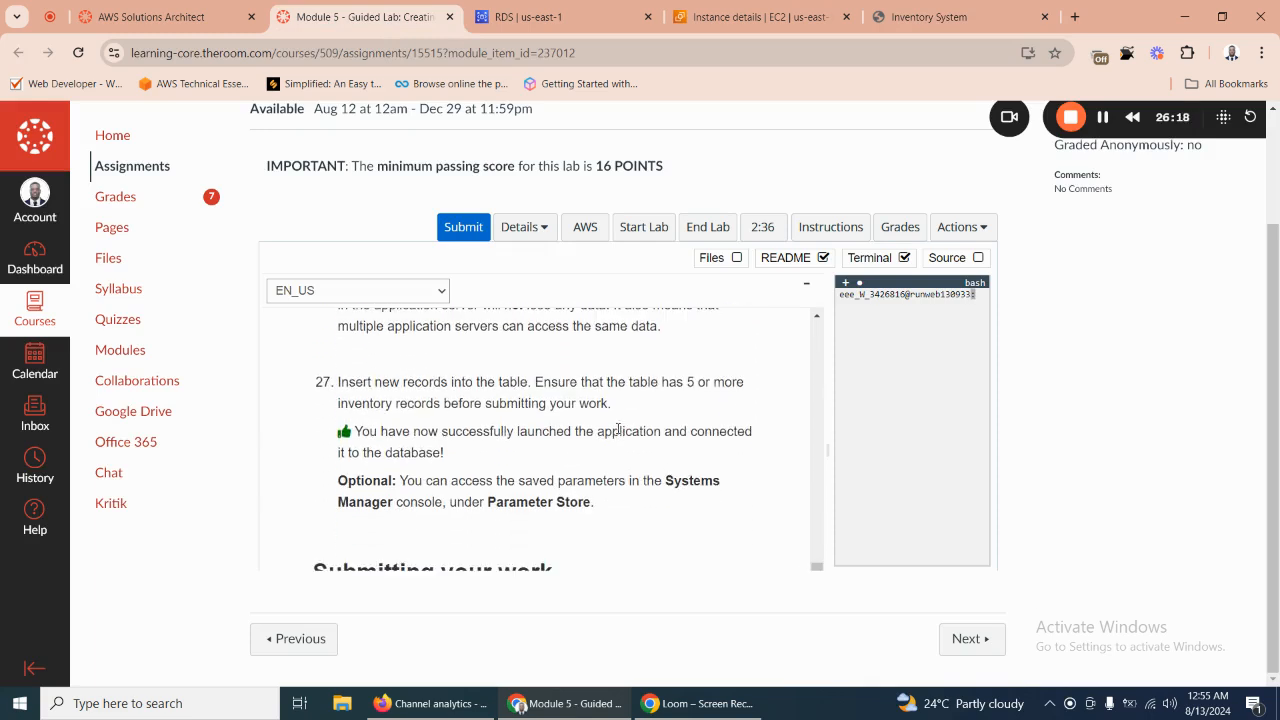
pyautogui.click(462, 229)
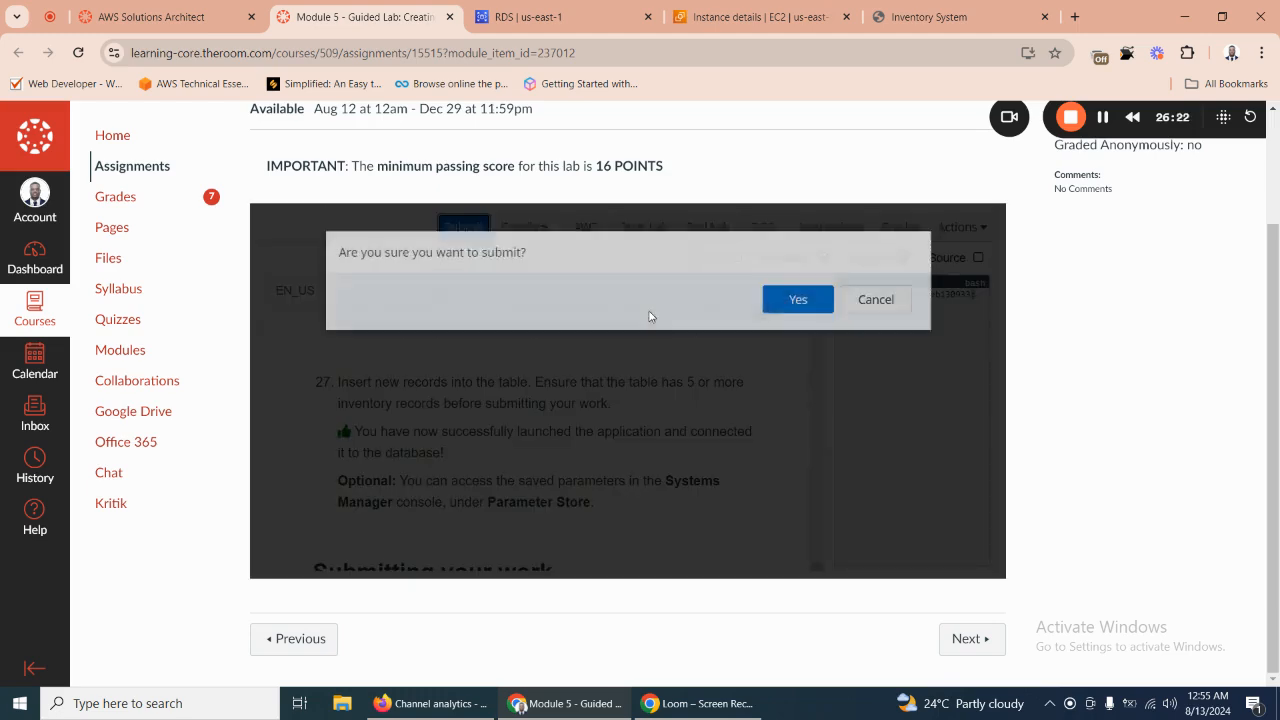
pyautogui.click(798, 309)
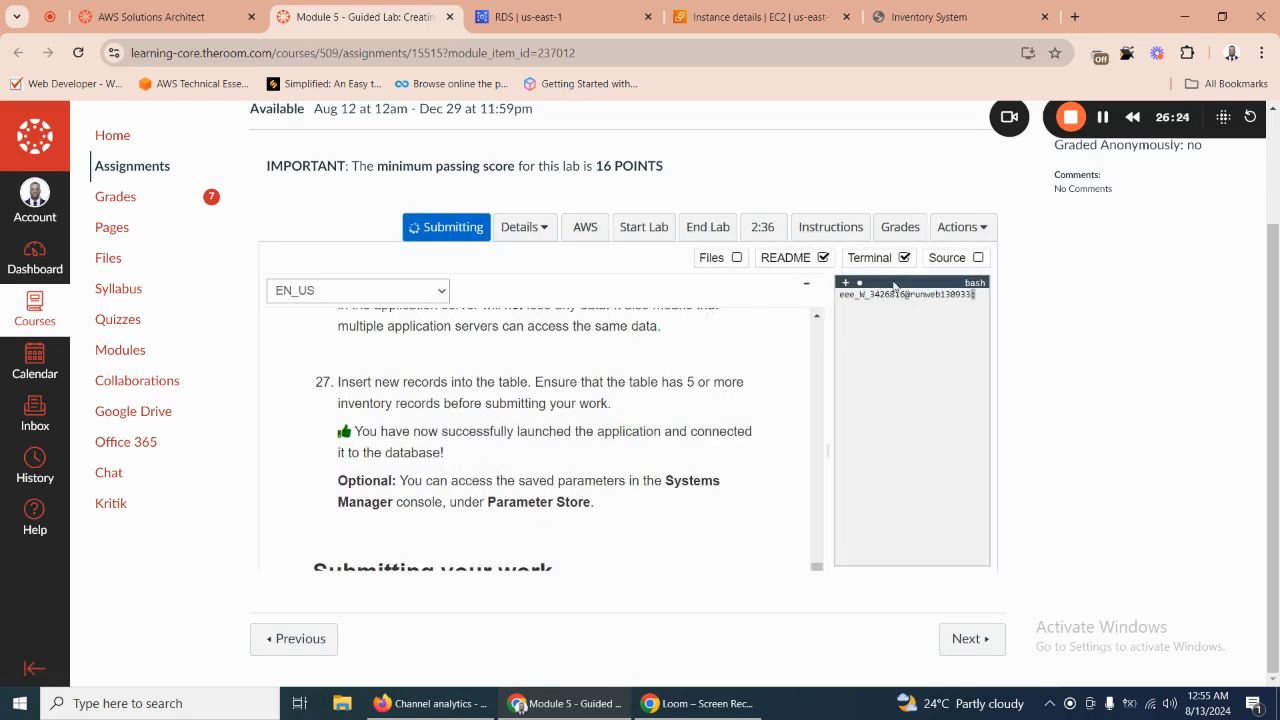
pyautogui.click(902, 228)
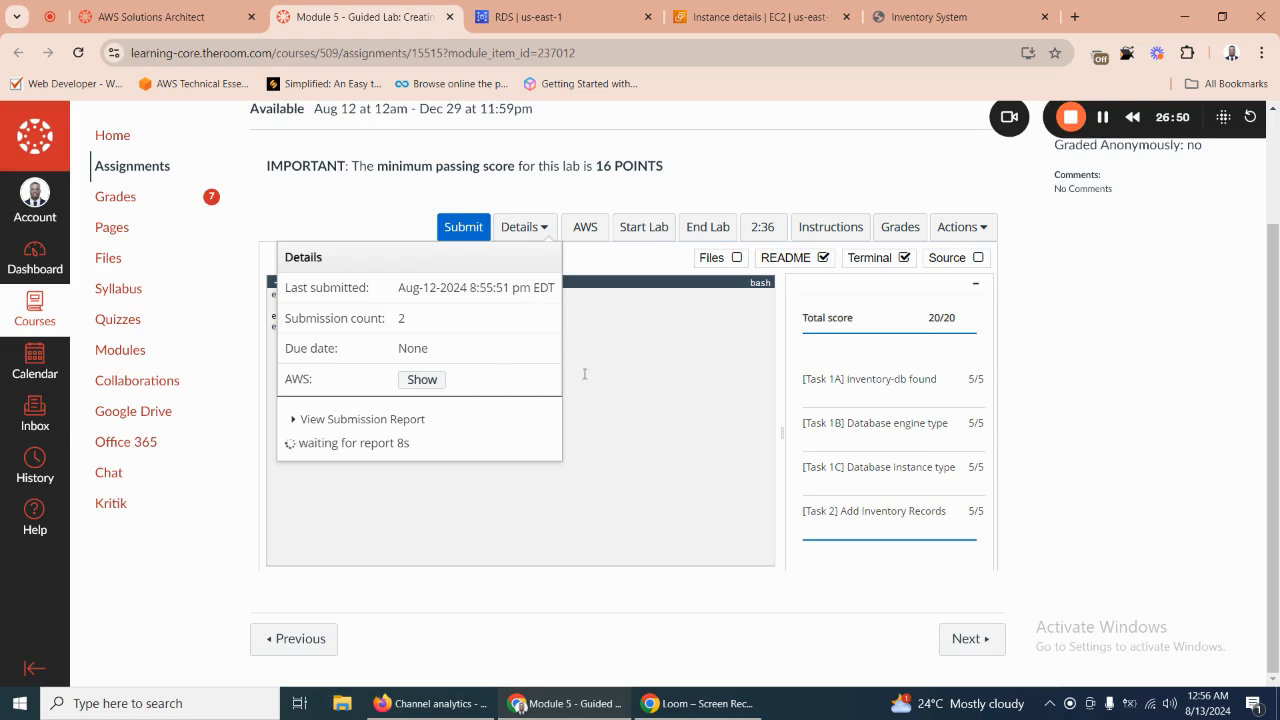
pyautogui.click(900, 228)
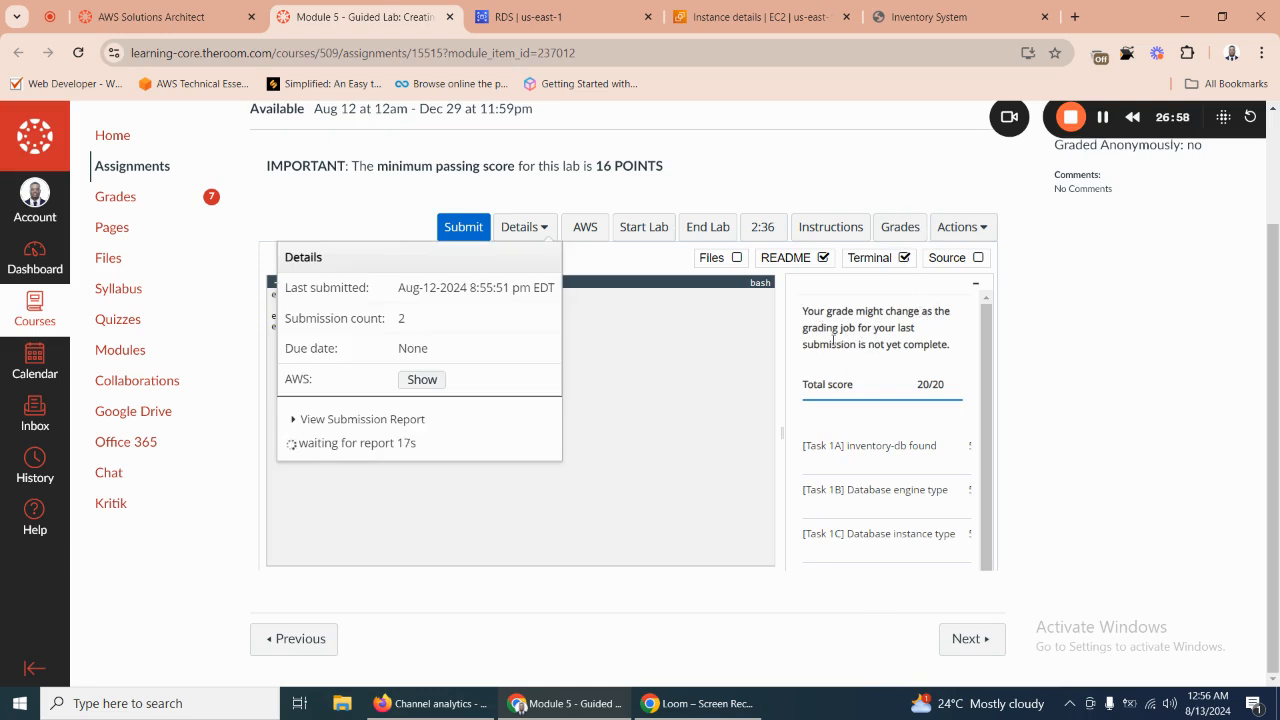
# Refresh the lab's grades and review the total score and the score of each graded task.
pyautogui.click(903, 228)
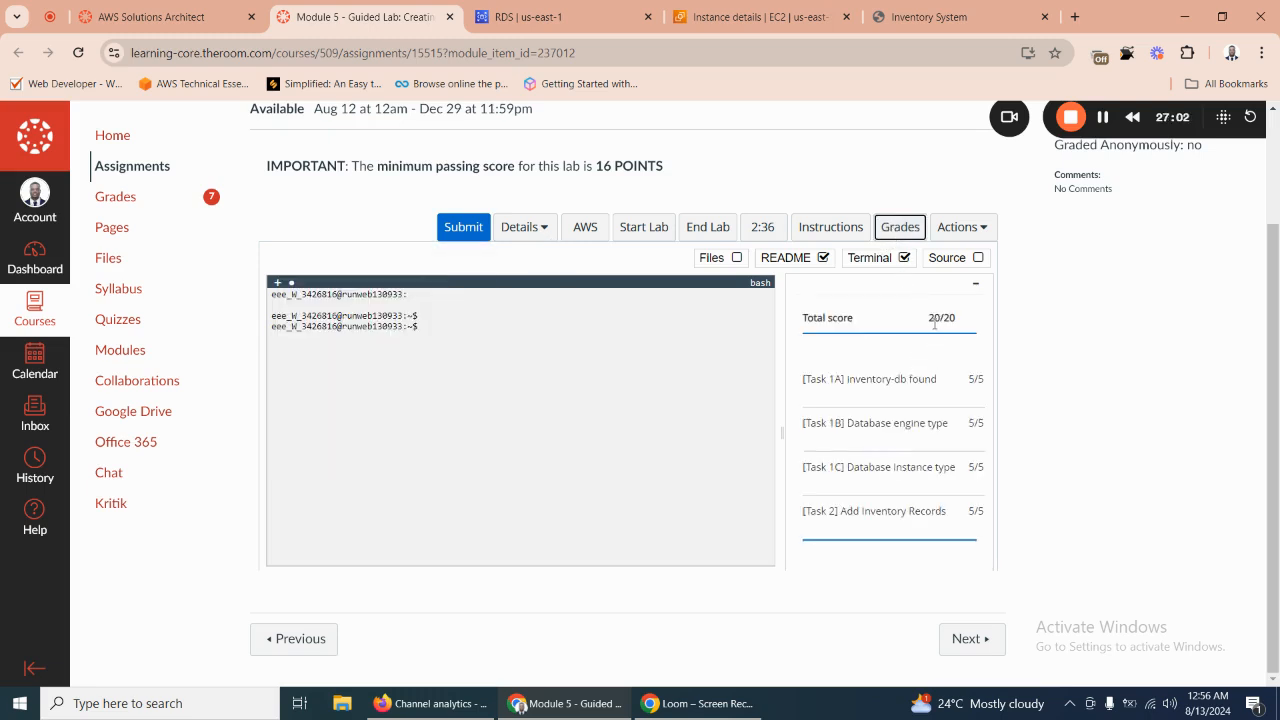
pyautogui.click(901, 227)
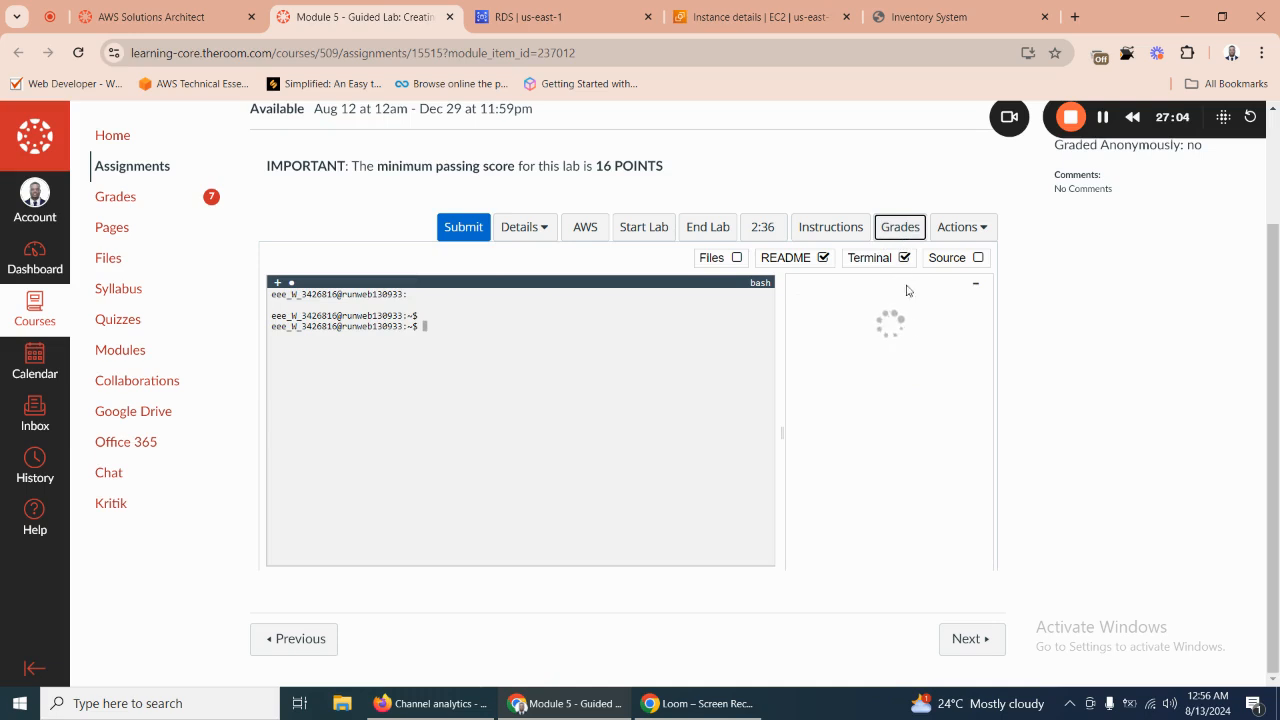
pyautogui.click(900, 228)
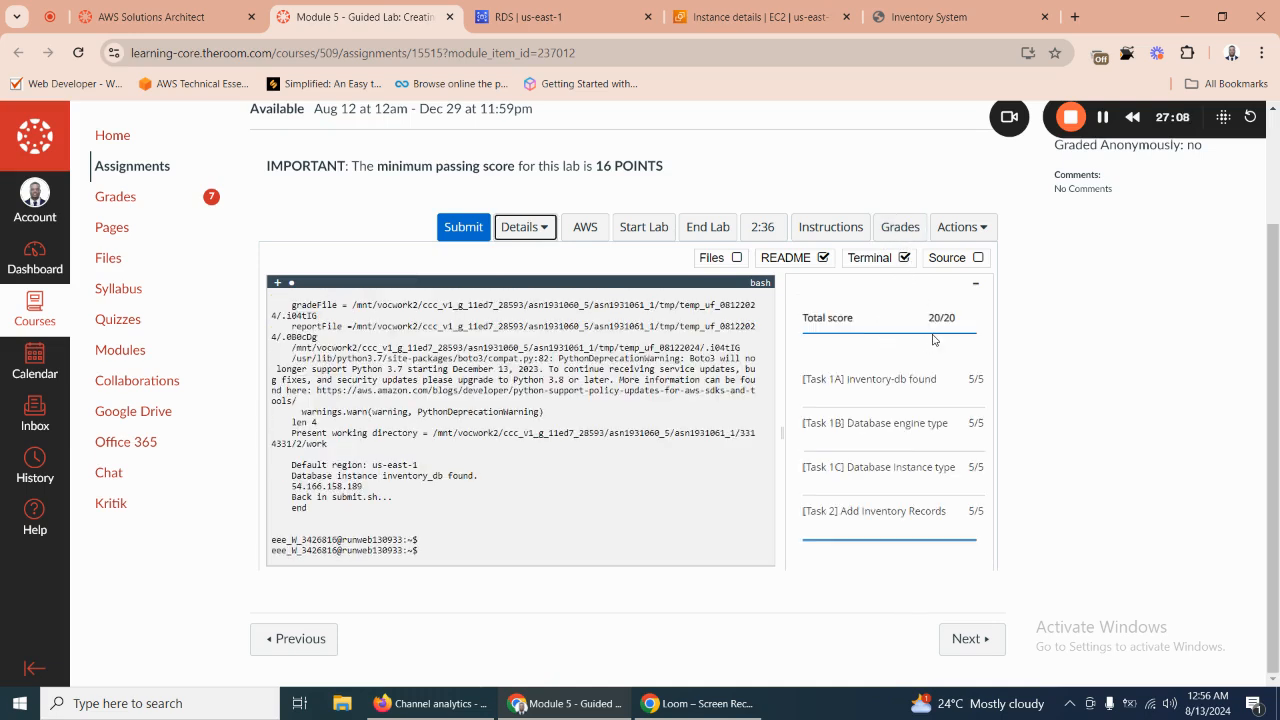
pyautogui.click(892, 227)
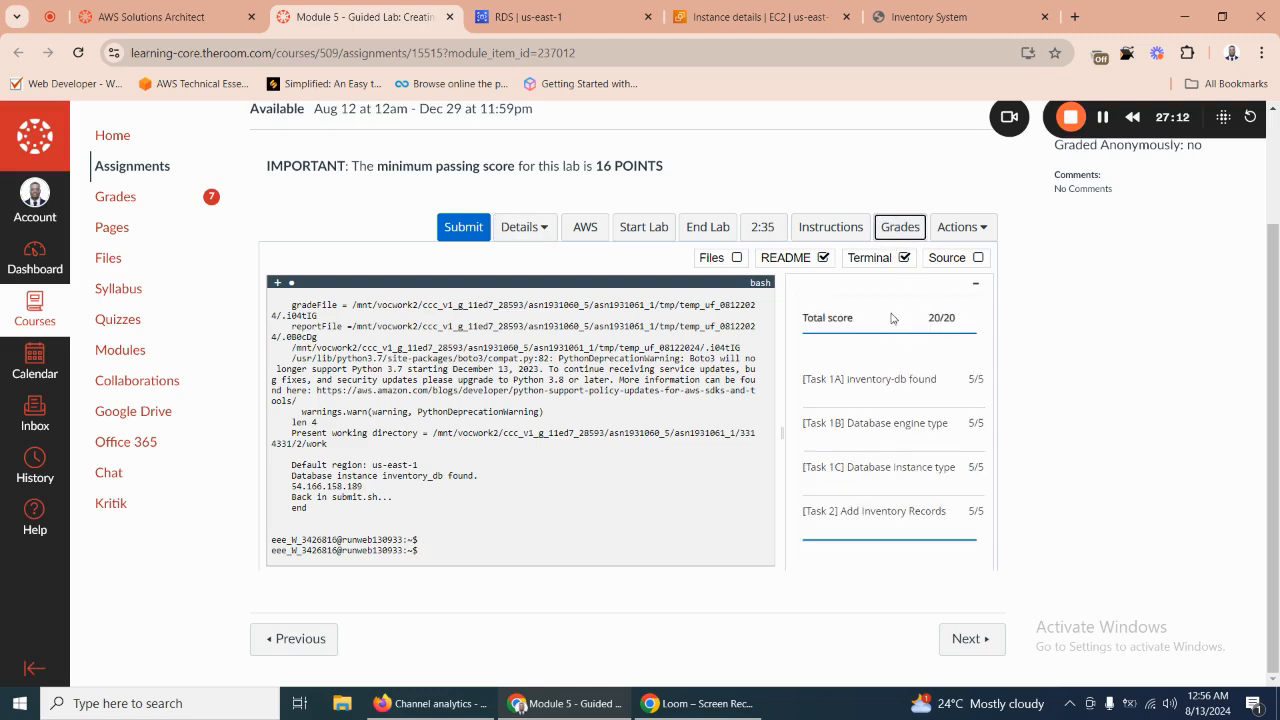
pyautogui.click(900, 230)
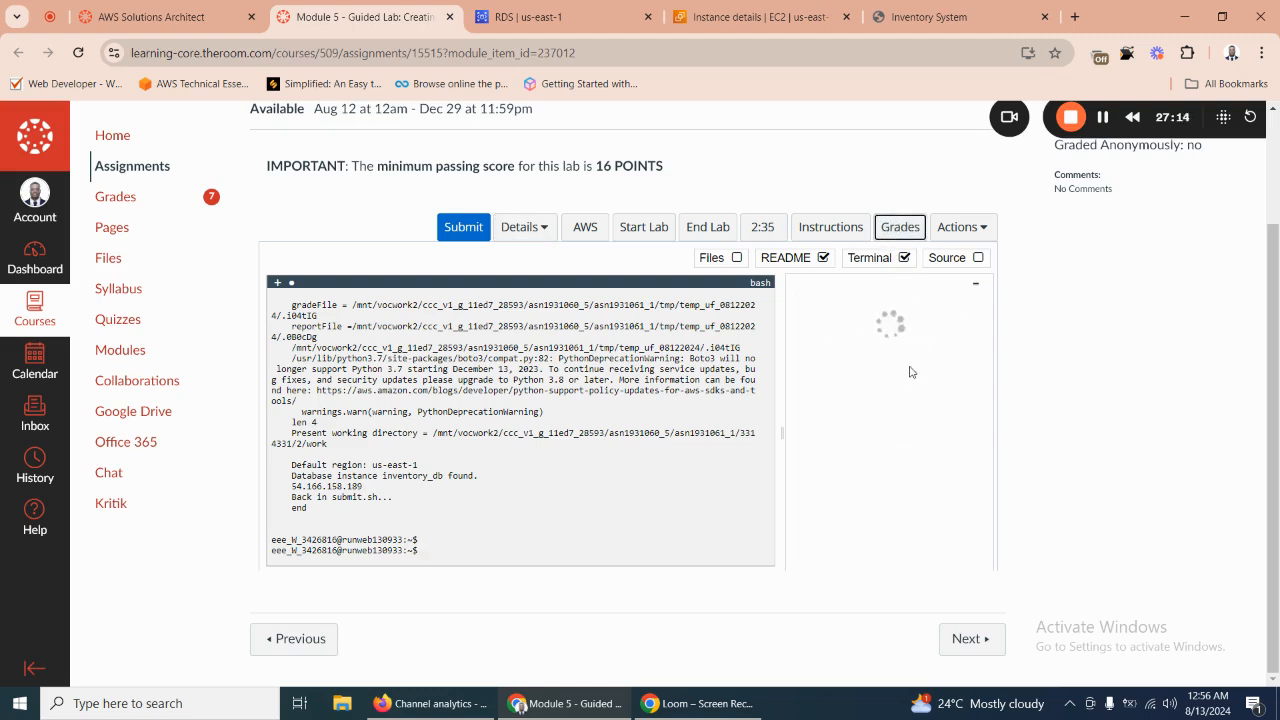
pyautogui.click(902, 234)
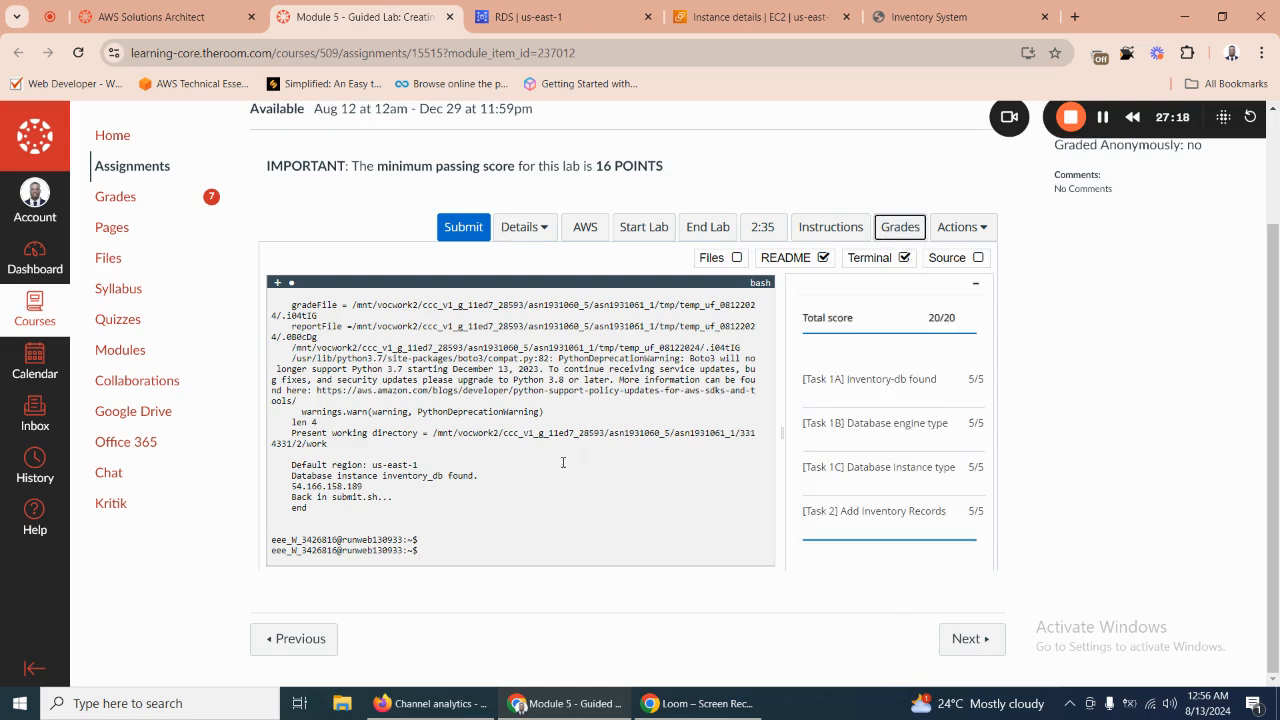
pyautogui.click(902, 232)
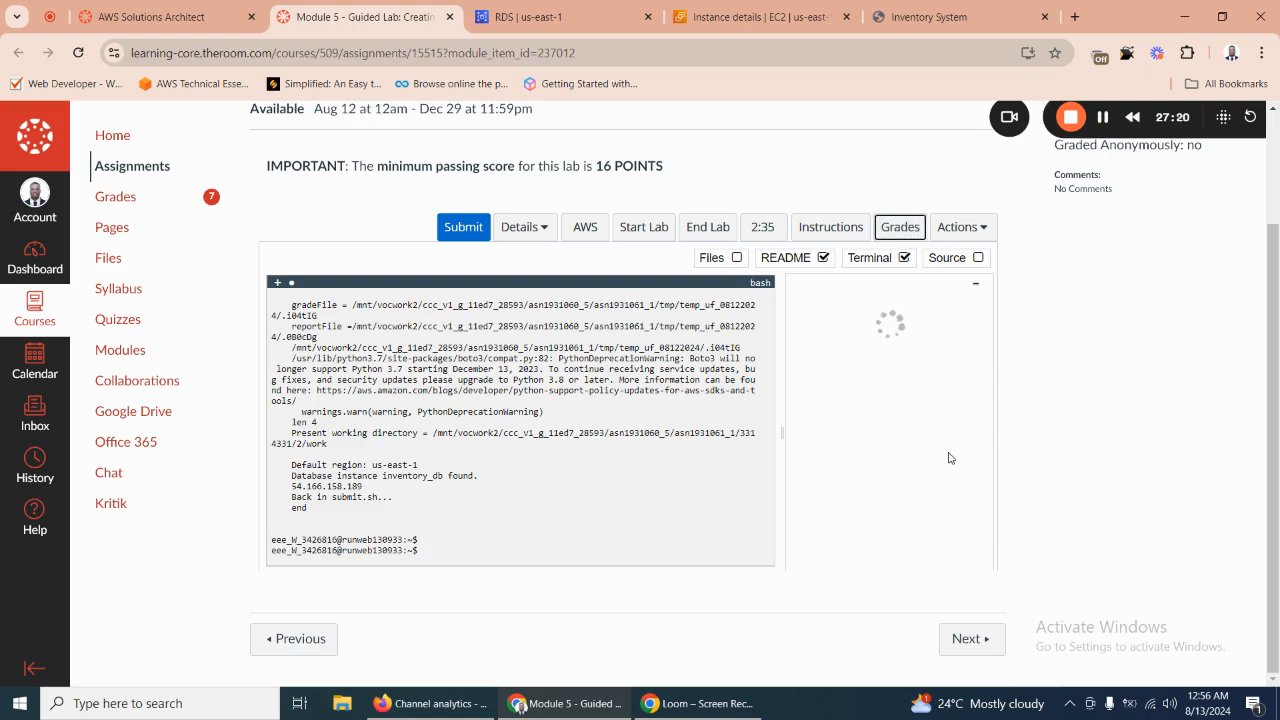
pyautogui.click(900, 228)
pyautogui.click(900, 227)
pyautogui.click(900, 228)
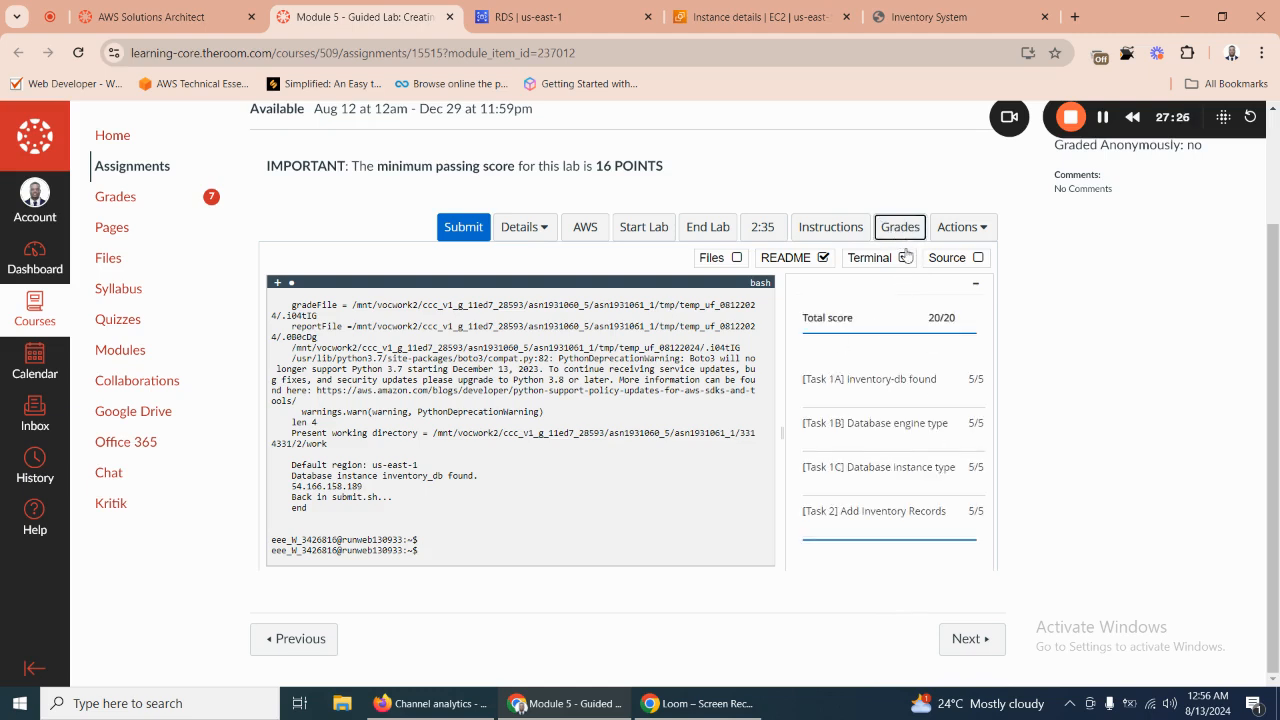
pyautogui.click(899, 235)
pyautogui.click(899, 235)
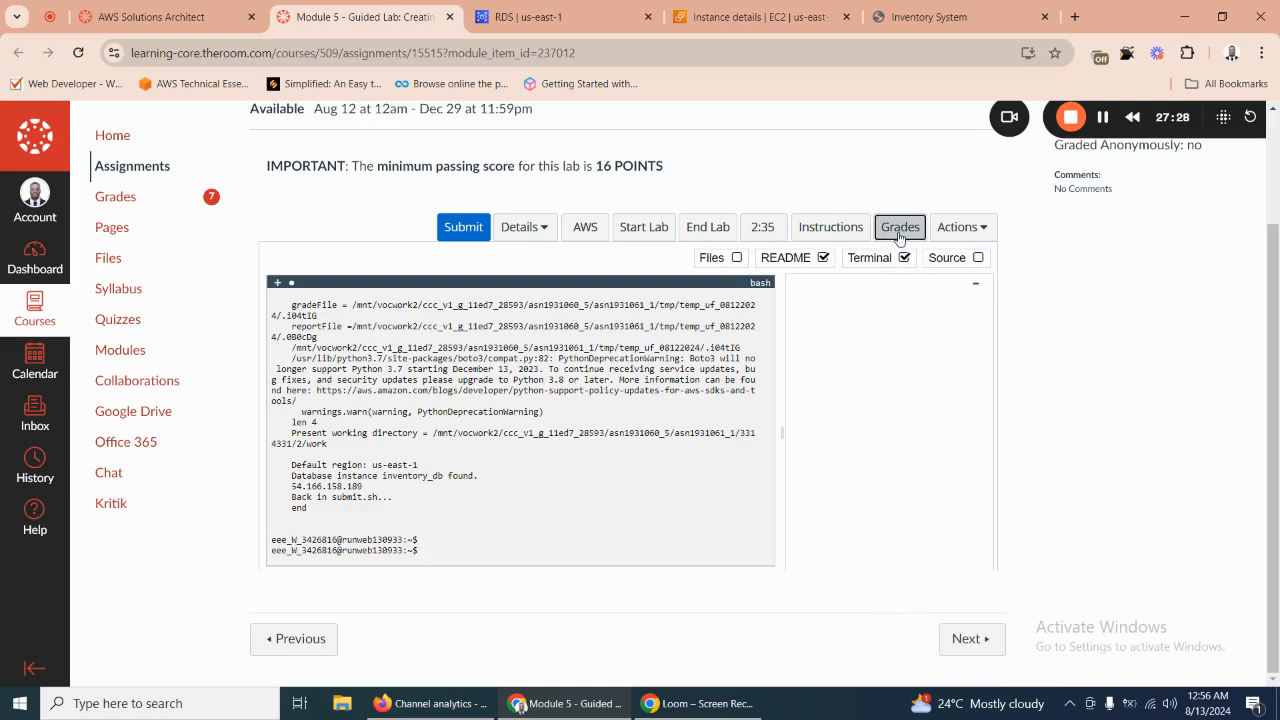
pyautogui.click(899, 235)
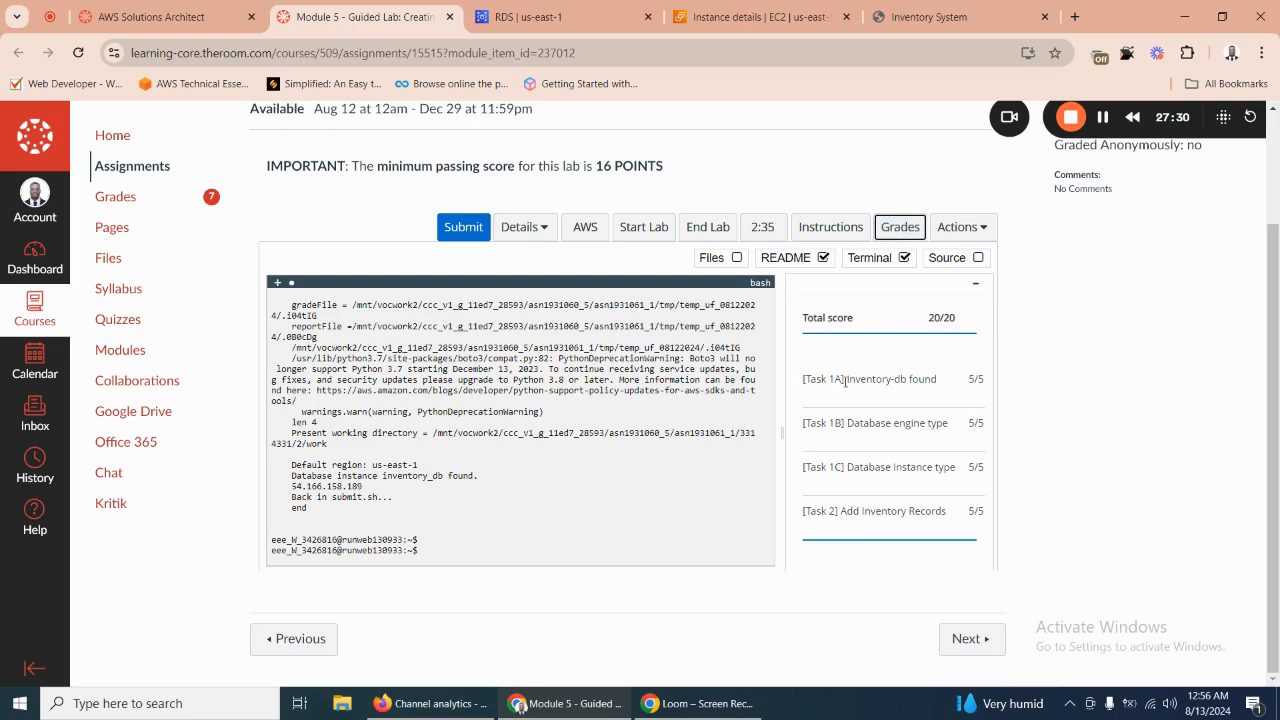